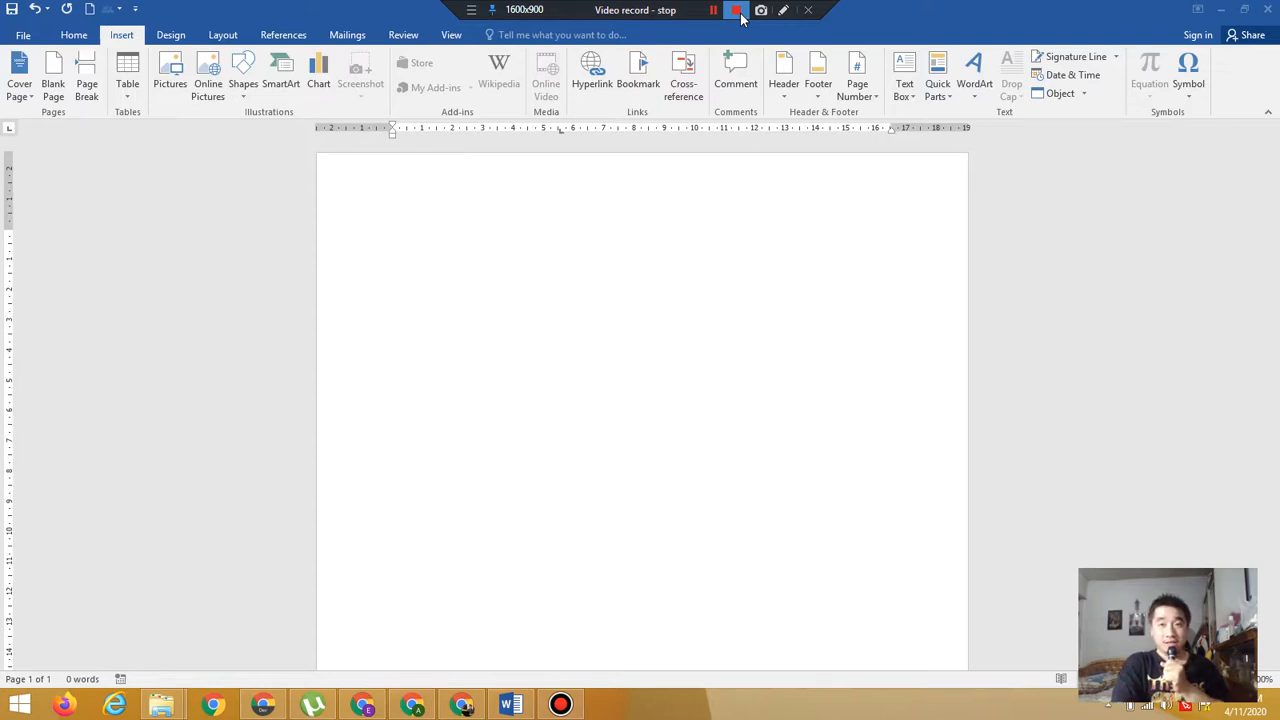
pyautogui.click(740, 14)
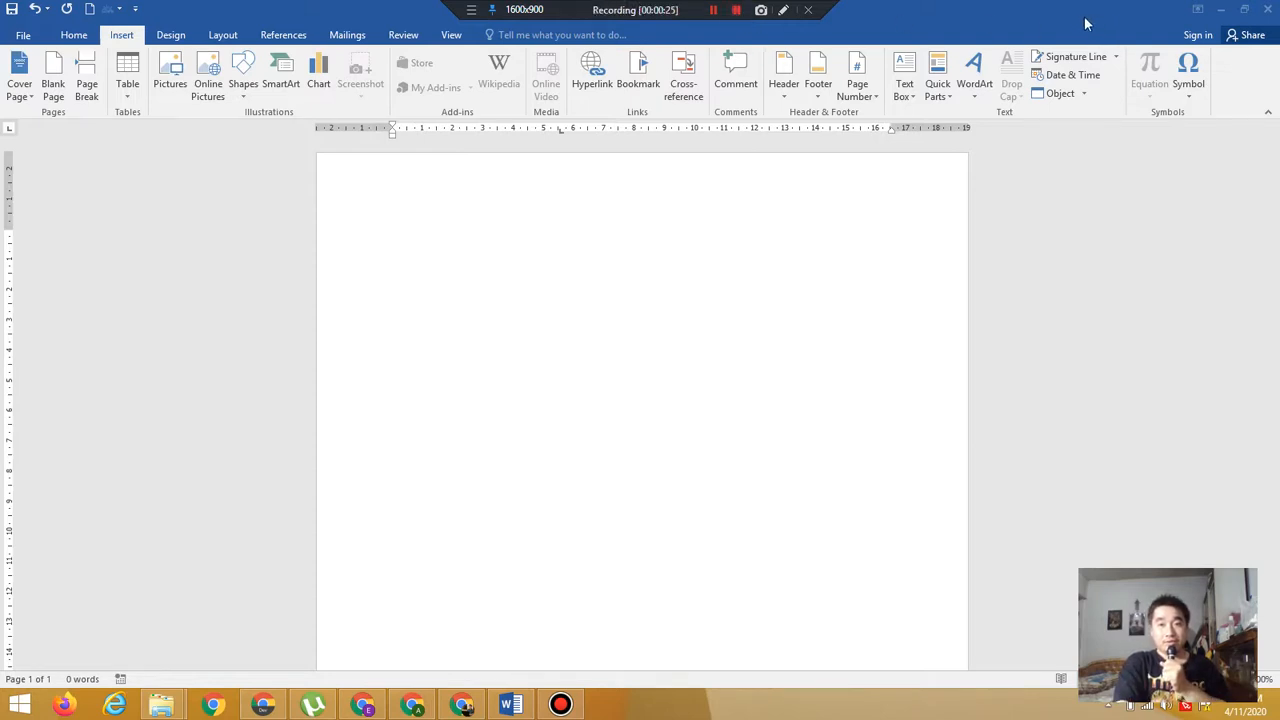
# Insert a WordArt in the first plain style and replace its placeholder with the text "Hai, apa kabar?"
pyautogui.click(976, 100)
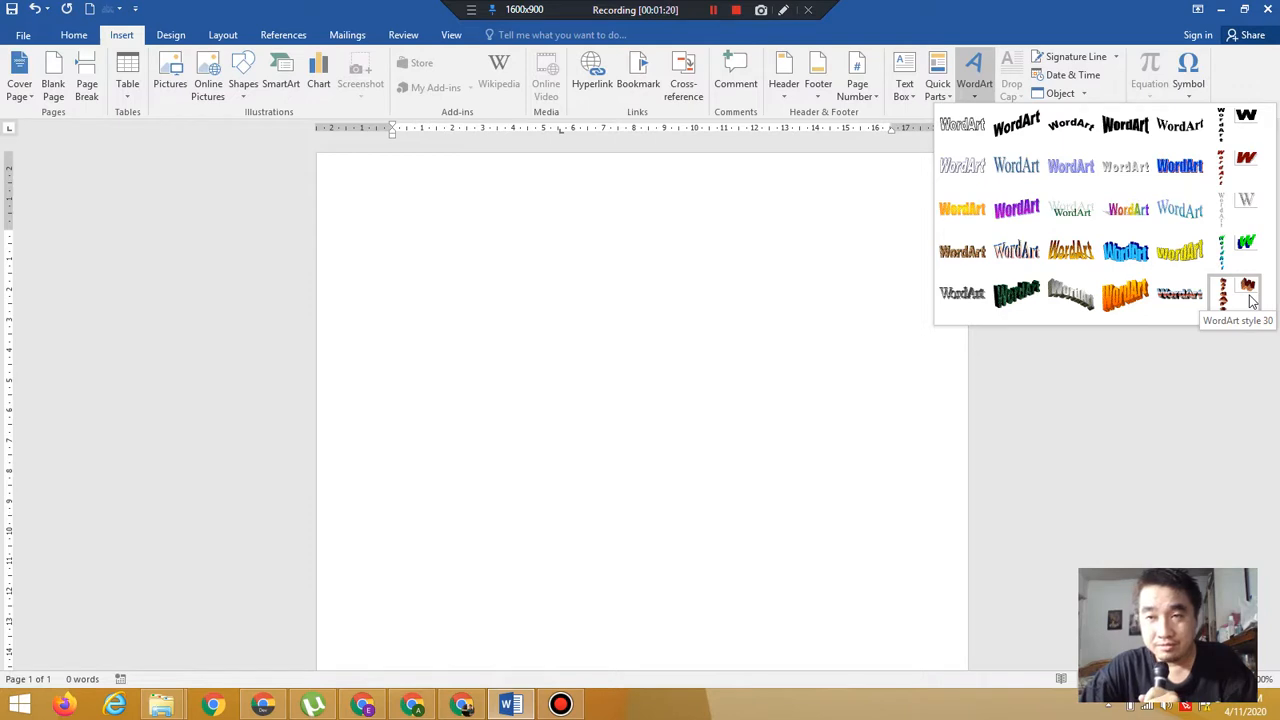
pyautogui.click(976, 135)
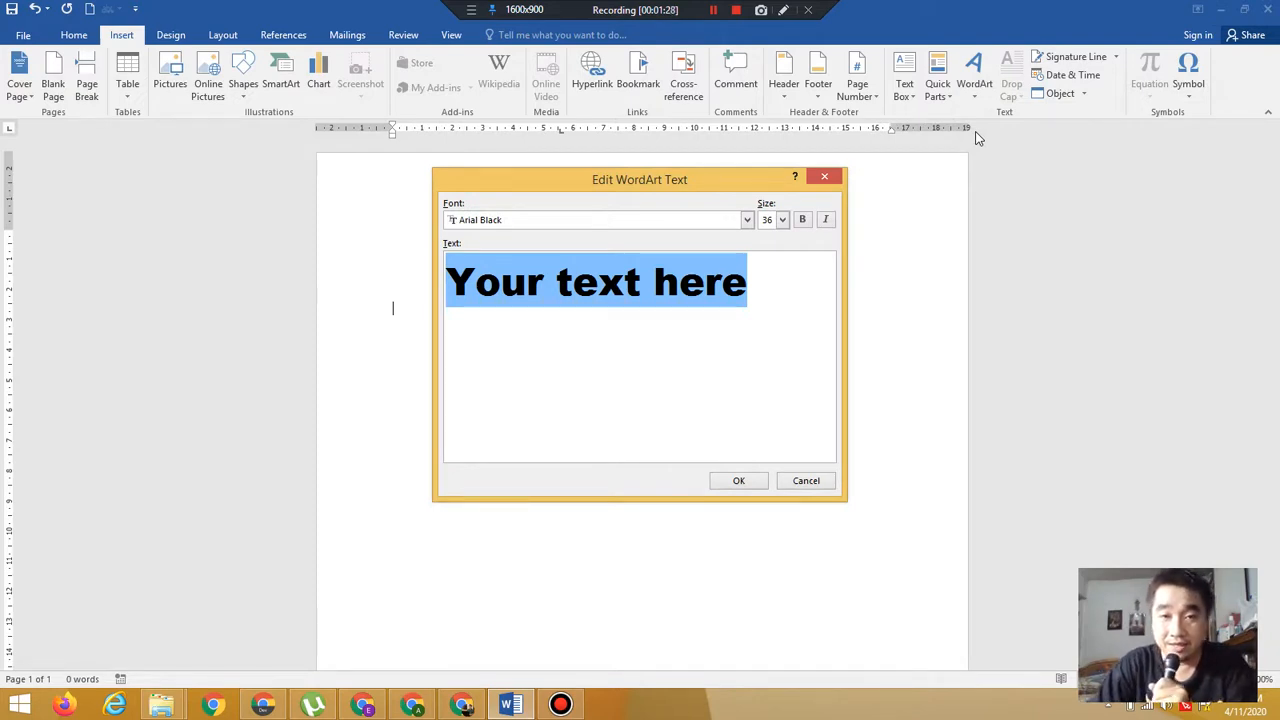
pyautogui.press('BackSpace')
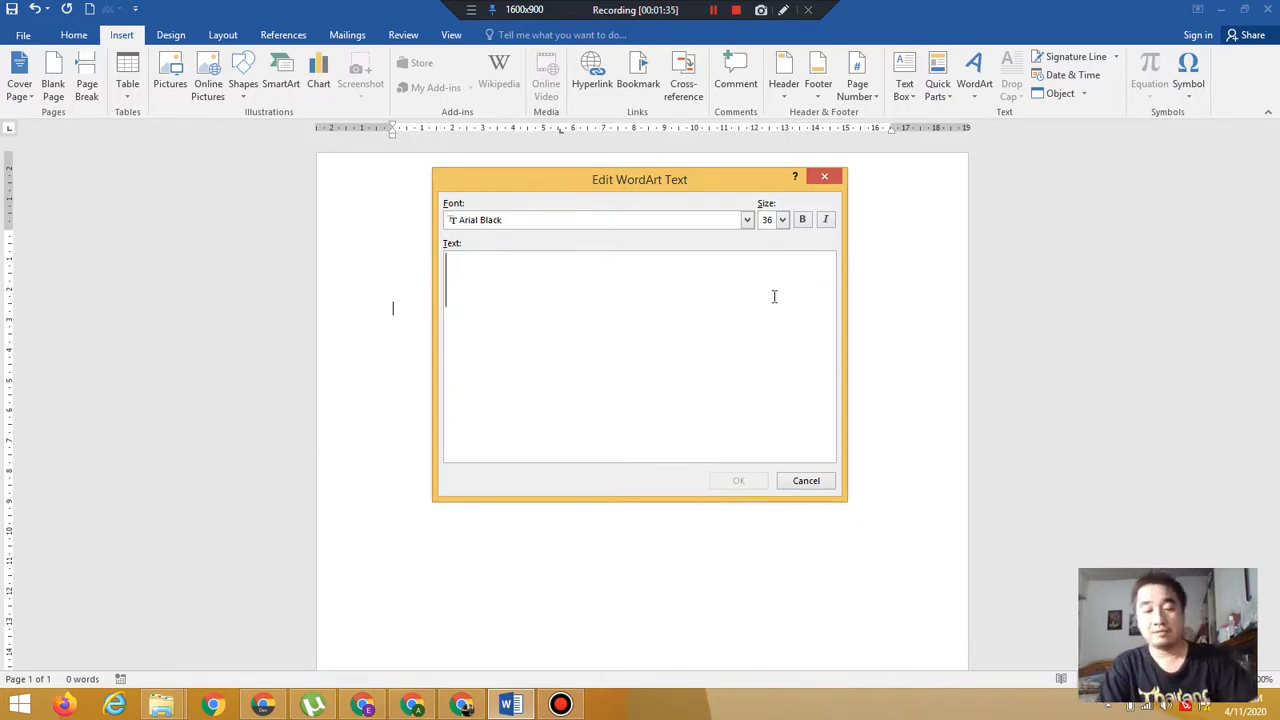
pyautogui.write('Hai')
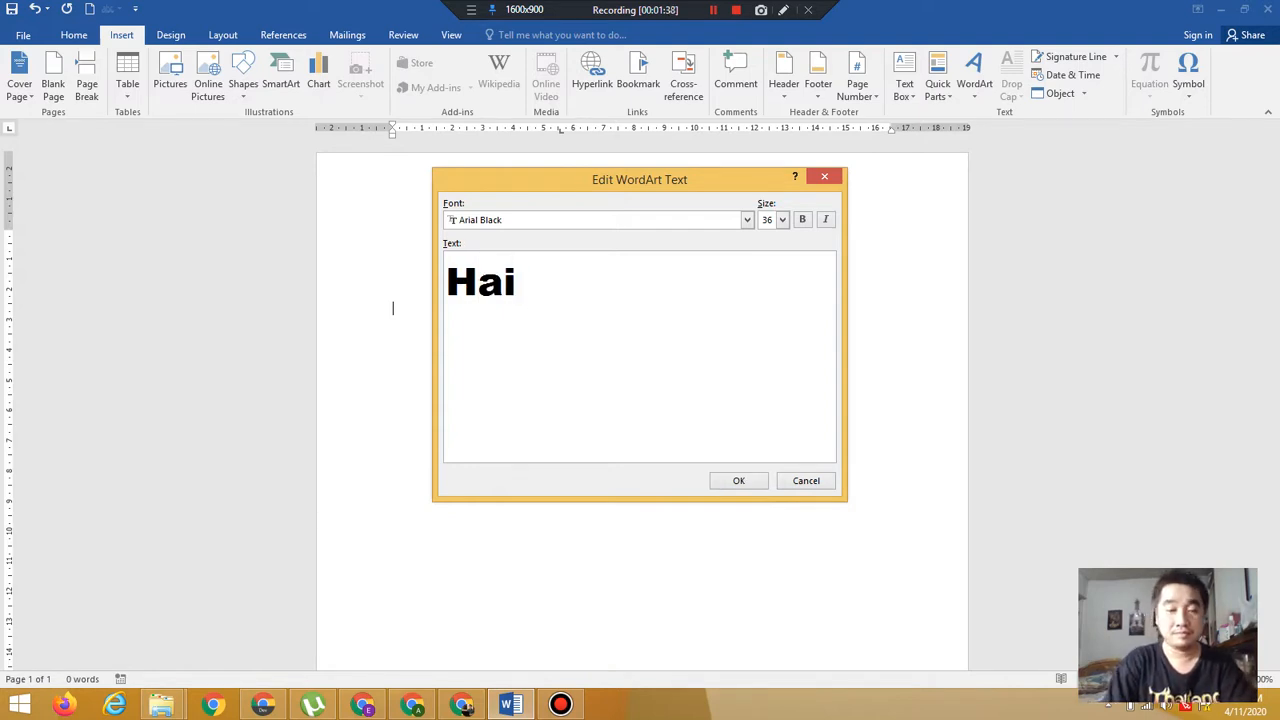
pyautogui.write(', apa ')
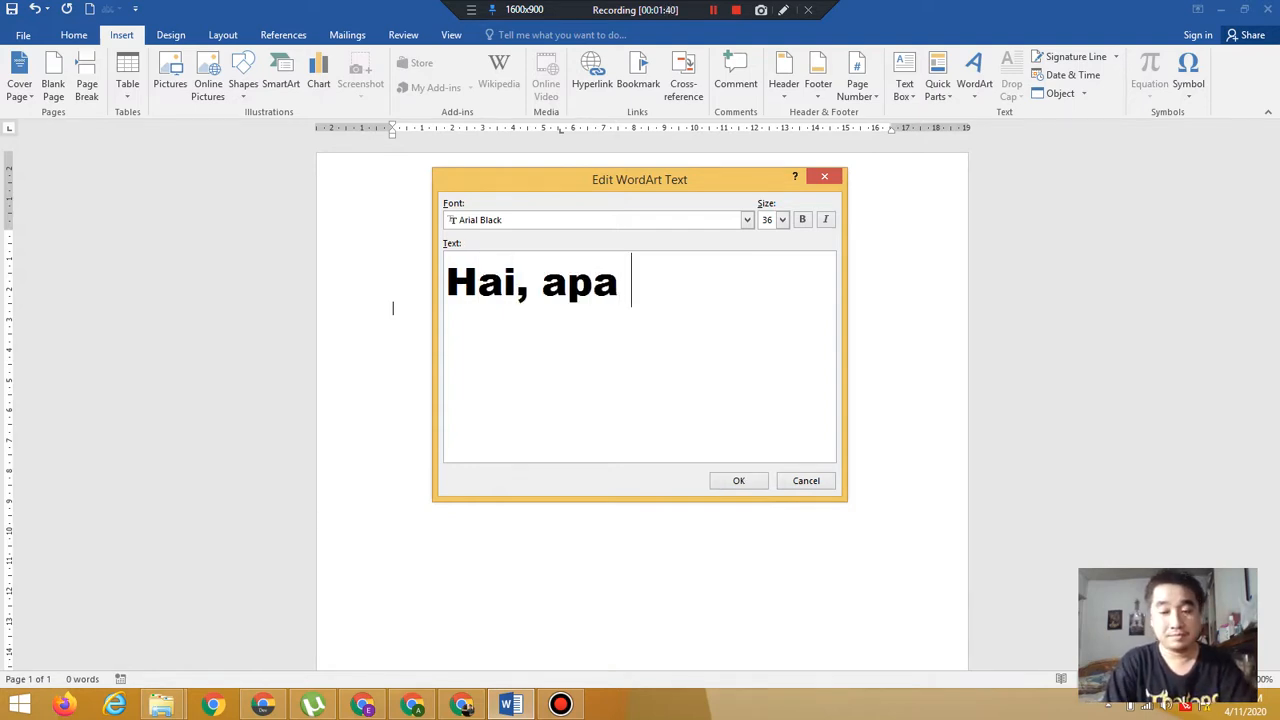
pyautogui.write('kabar?')
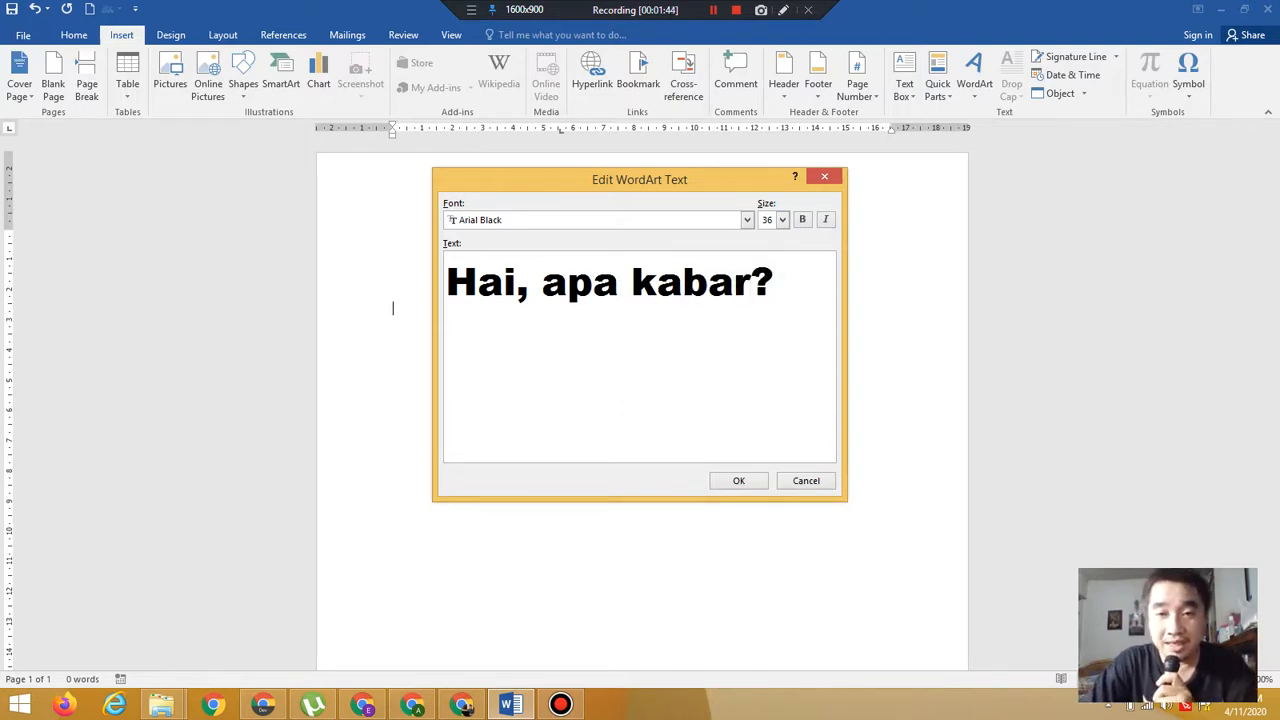
# Set the WordArt font to Times New Roman and its size to 28
pyautogui.click(747, 220)
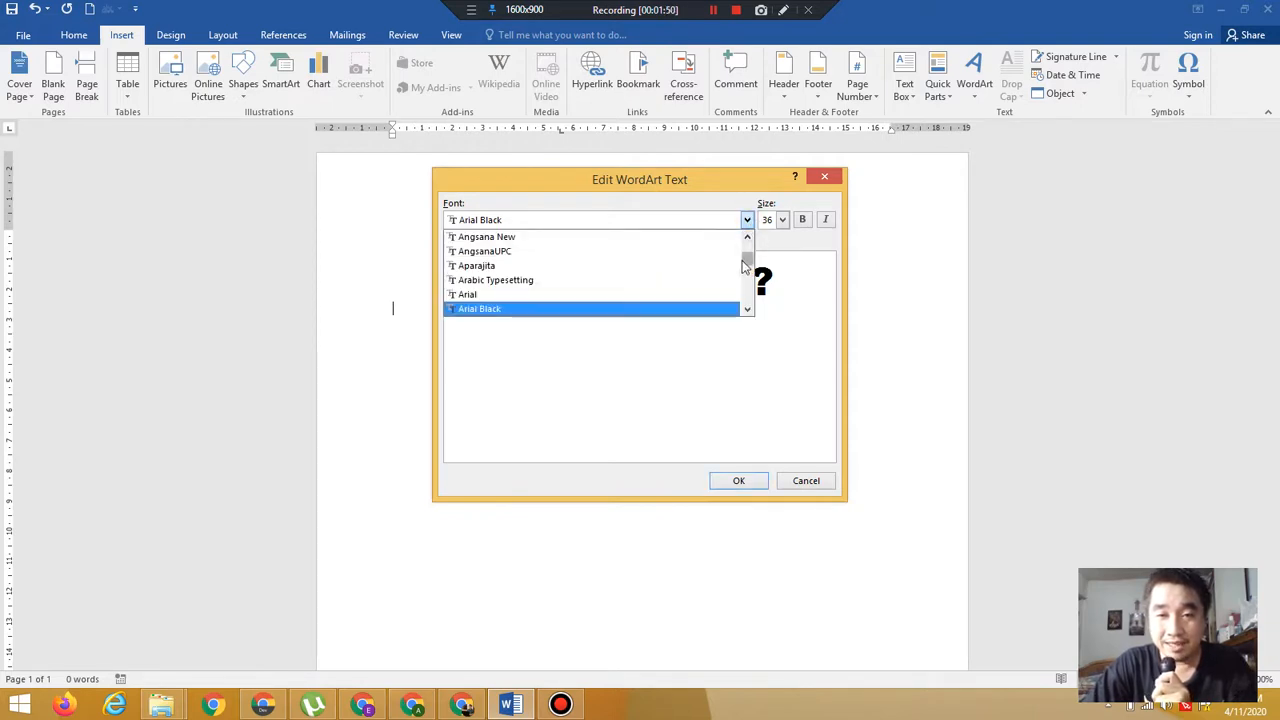
pyautogui.moveTo(745, 262); pyautogui.dragTo(748, 287)
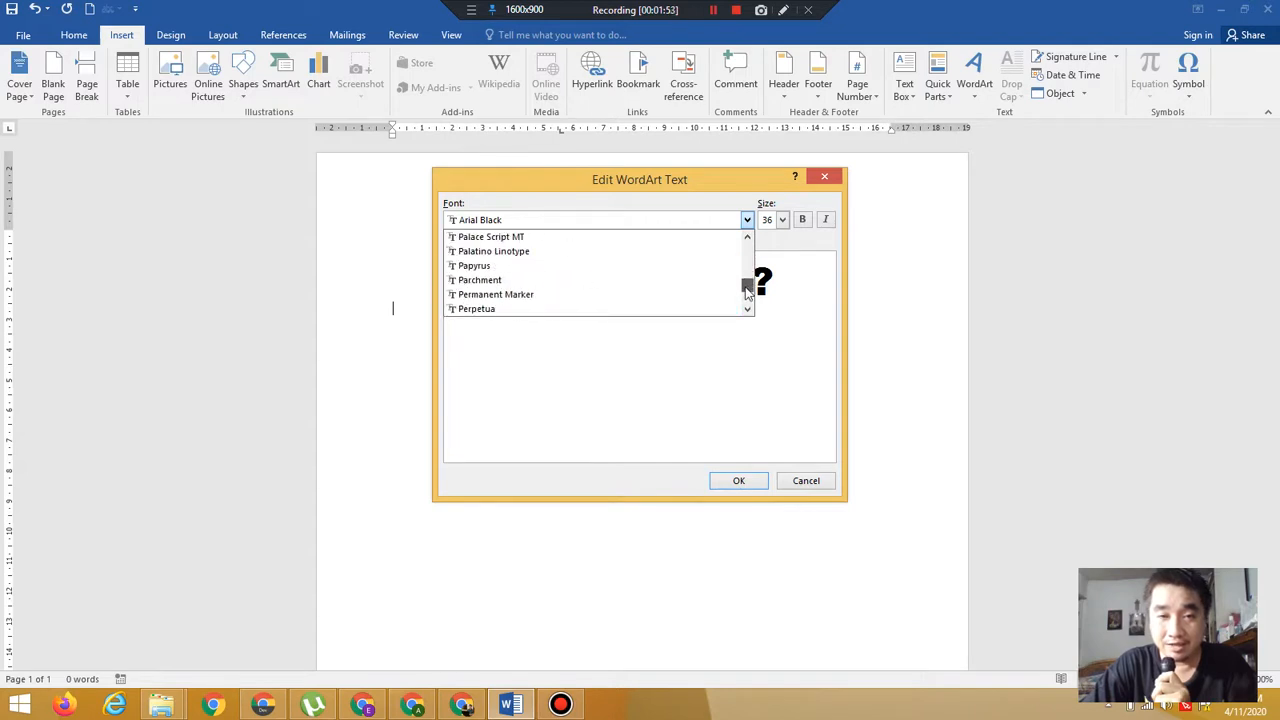
pyautogui.click(535, 220)
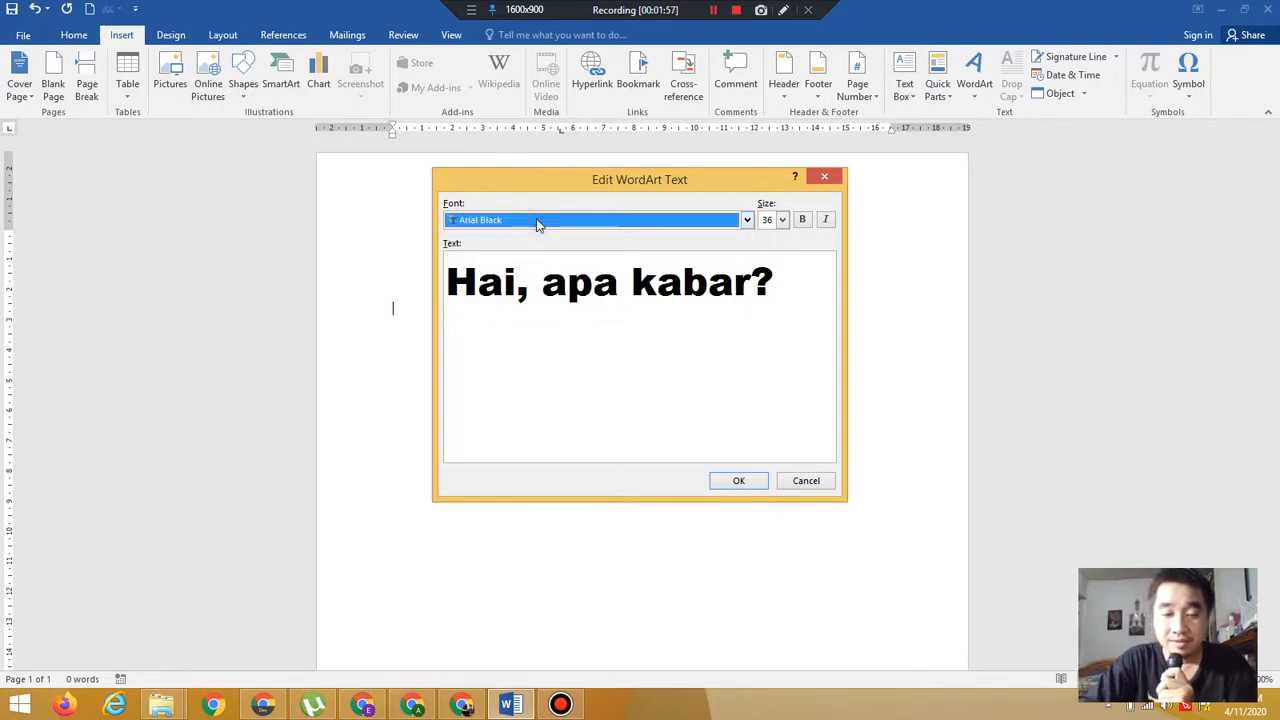
pyautogui.click(537, 221)
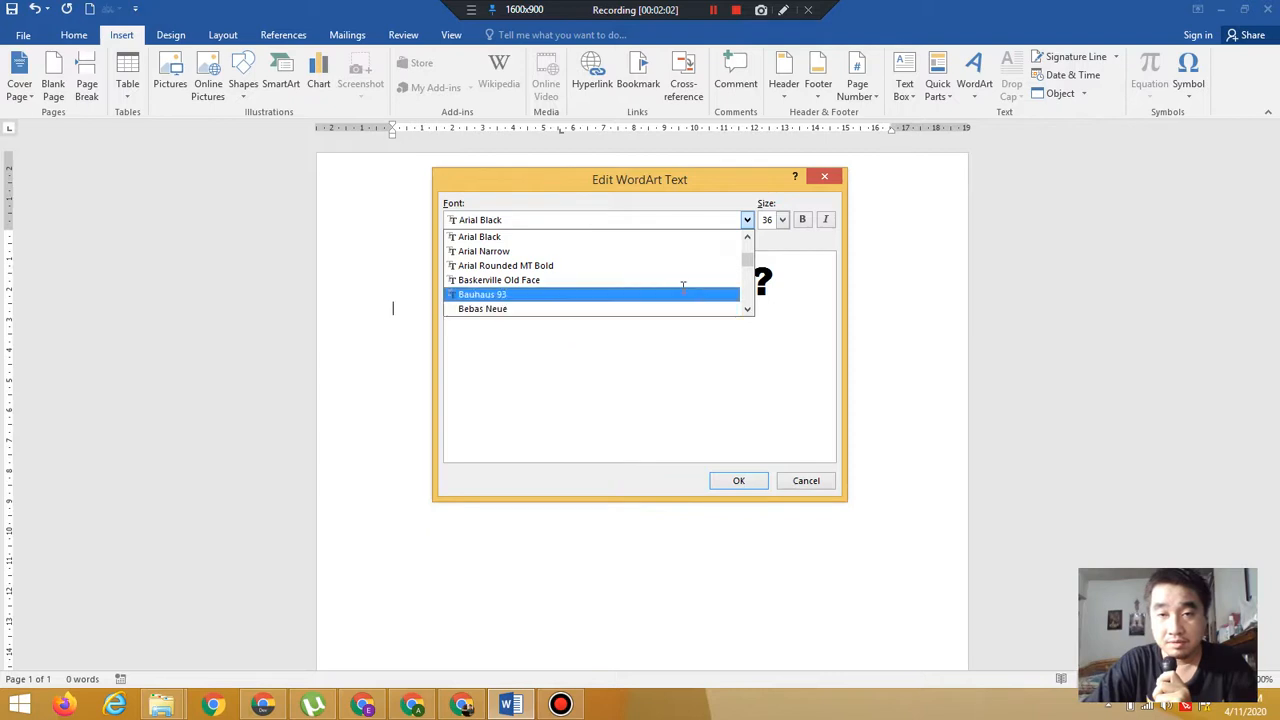
pyautogui.moveTo(747, 268); pyautogui.dragTo(748, 297)
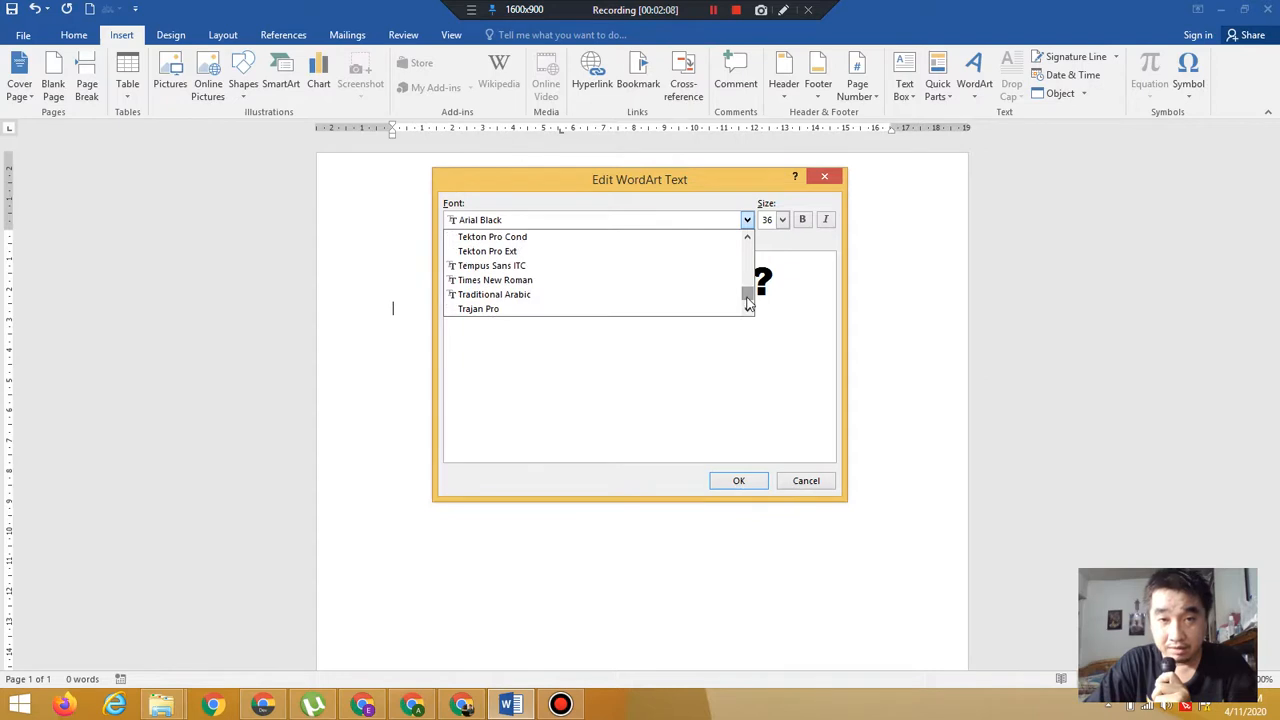
pyautogui.click(588, 288)
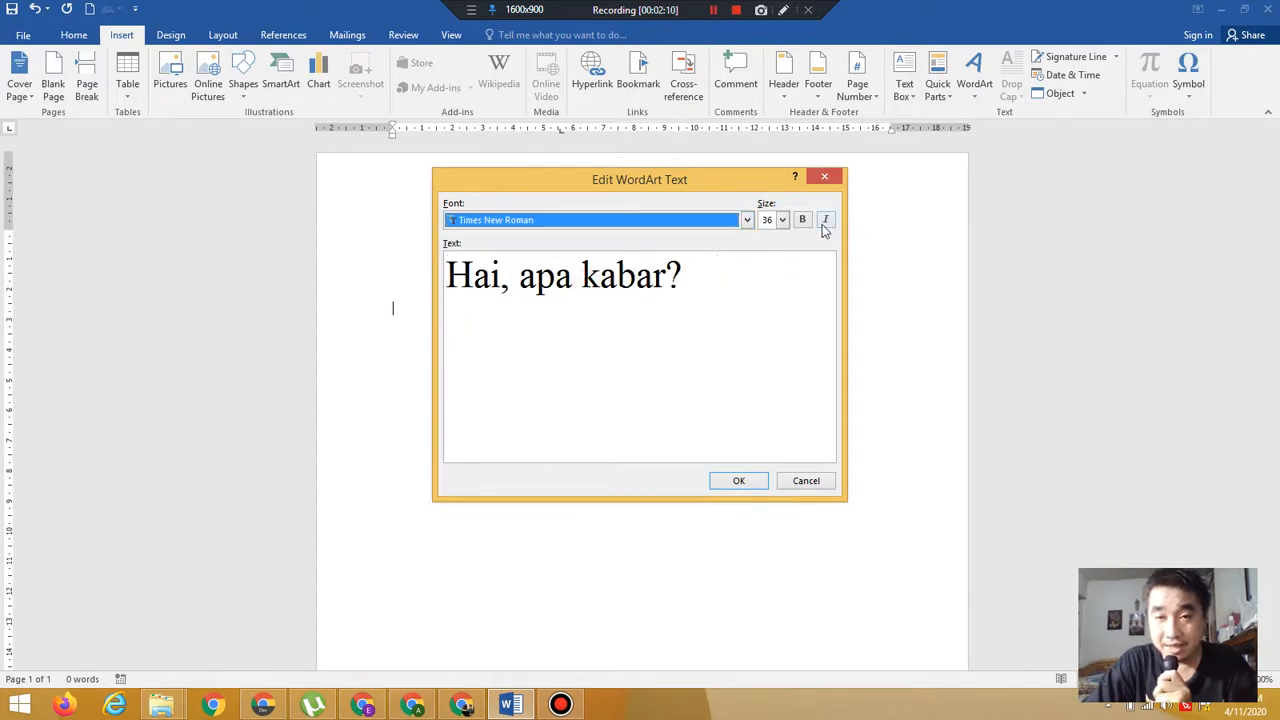
pyautogui.click(782, 220)
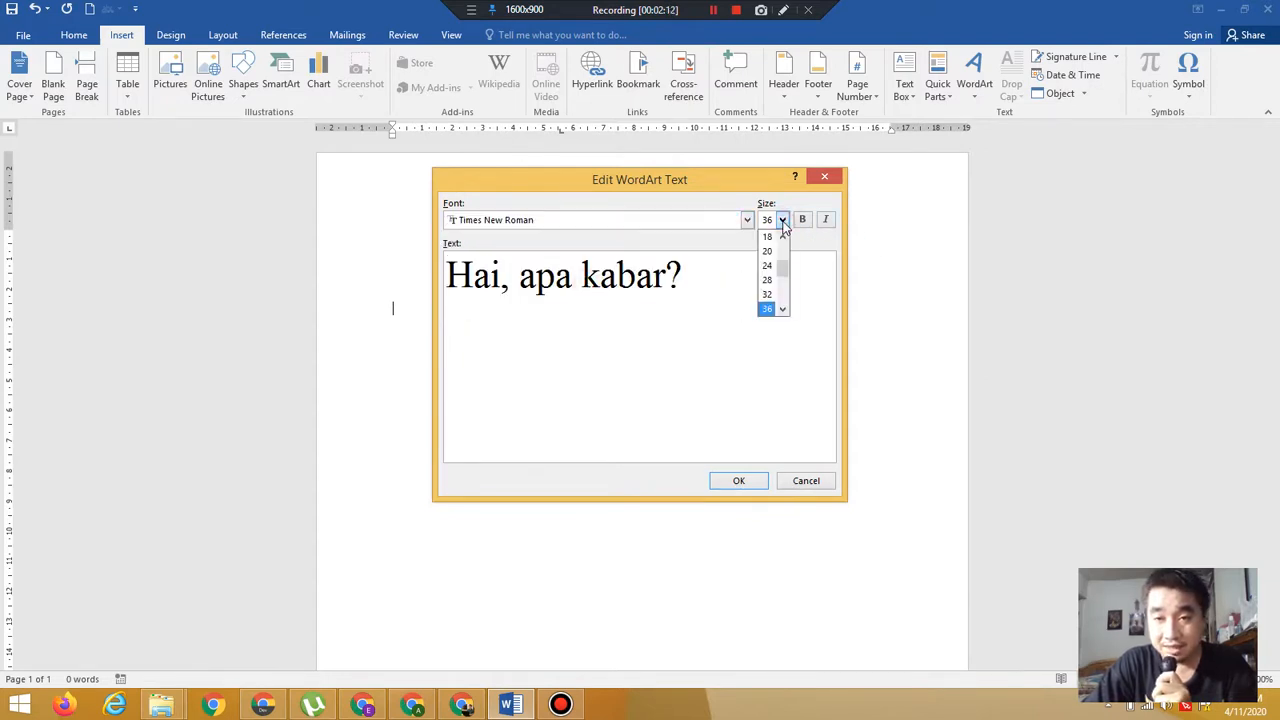
pyautogui.click(768, 280)
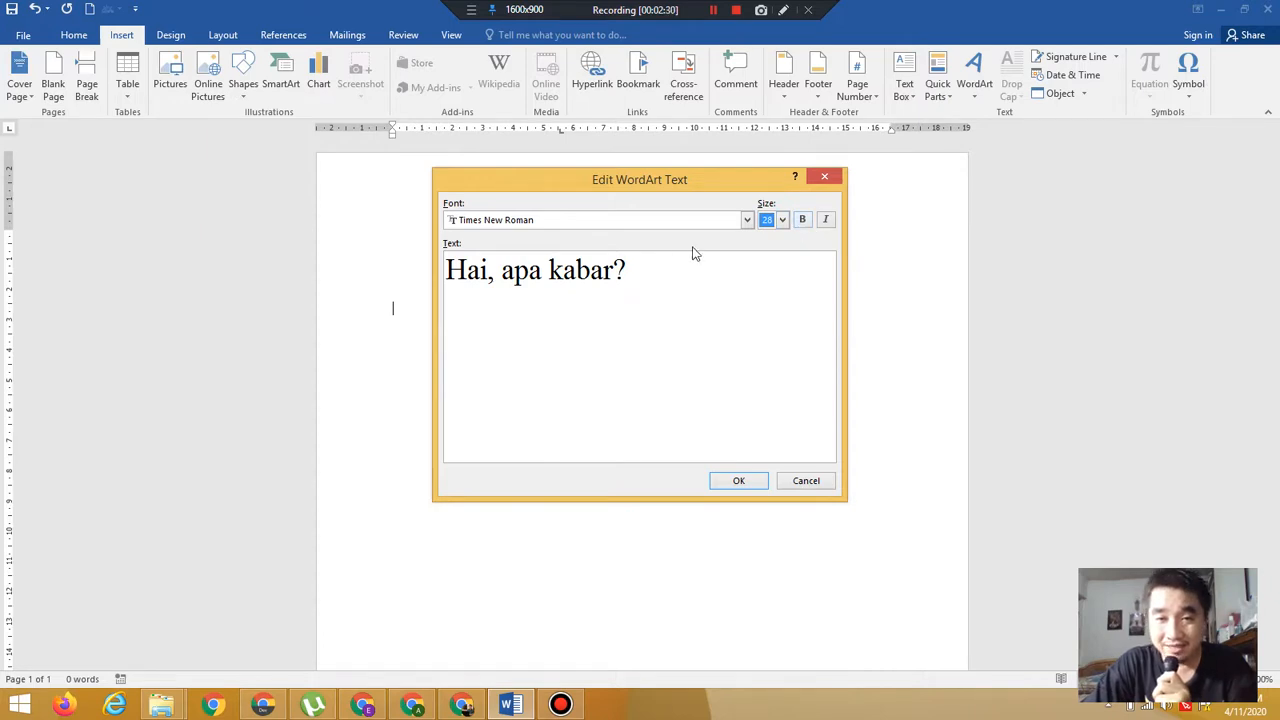
# Toggle bold and italic on and off again, then confirm the WordArt text
pyautogui.click(803, 221)
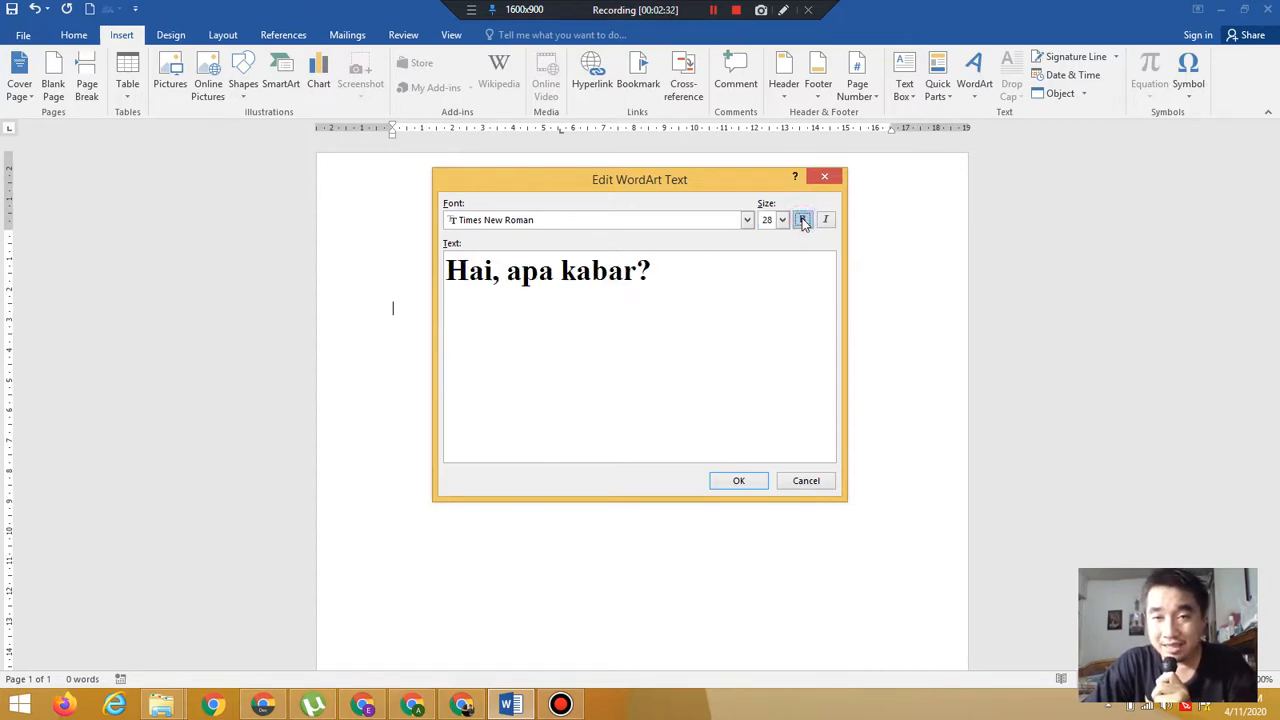
pyautogui.click(825, 221)
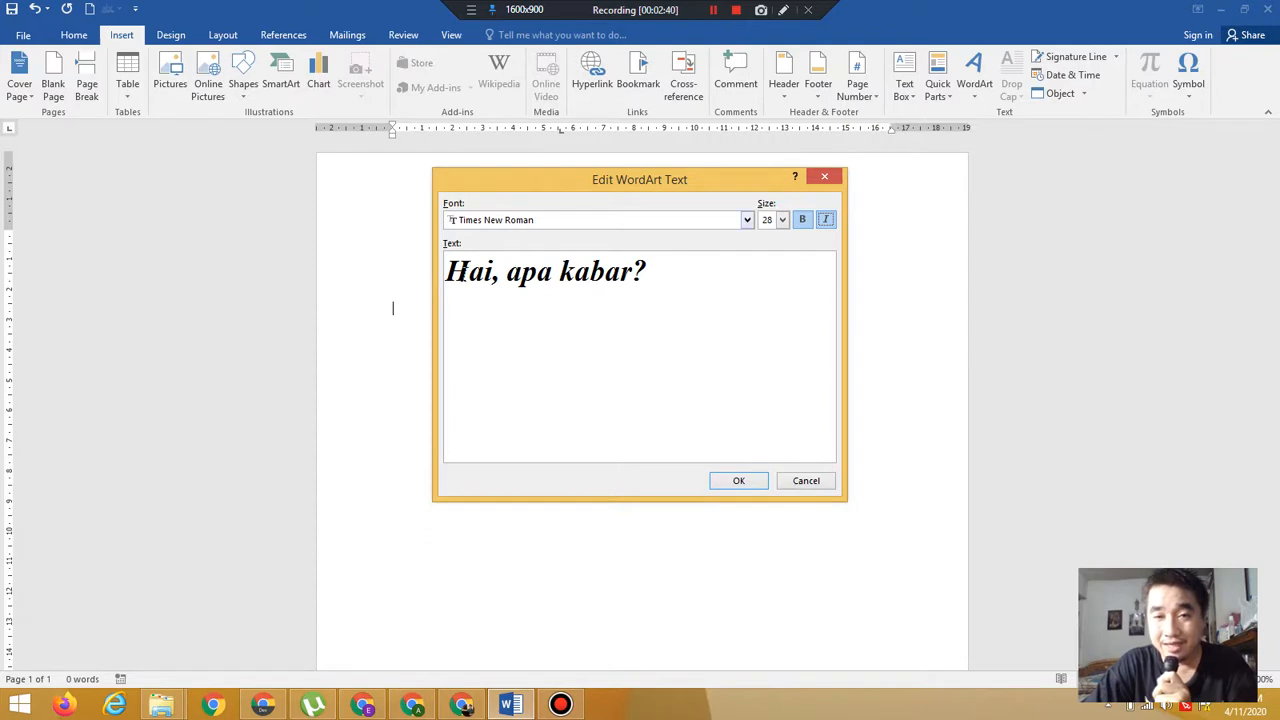
pyautogui.click(804, 220)
pyautogui.click(824, 220)
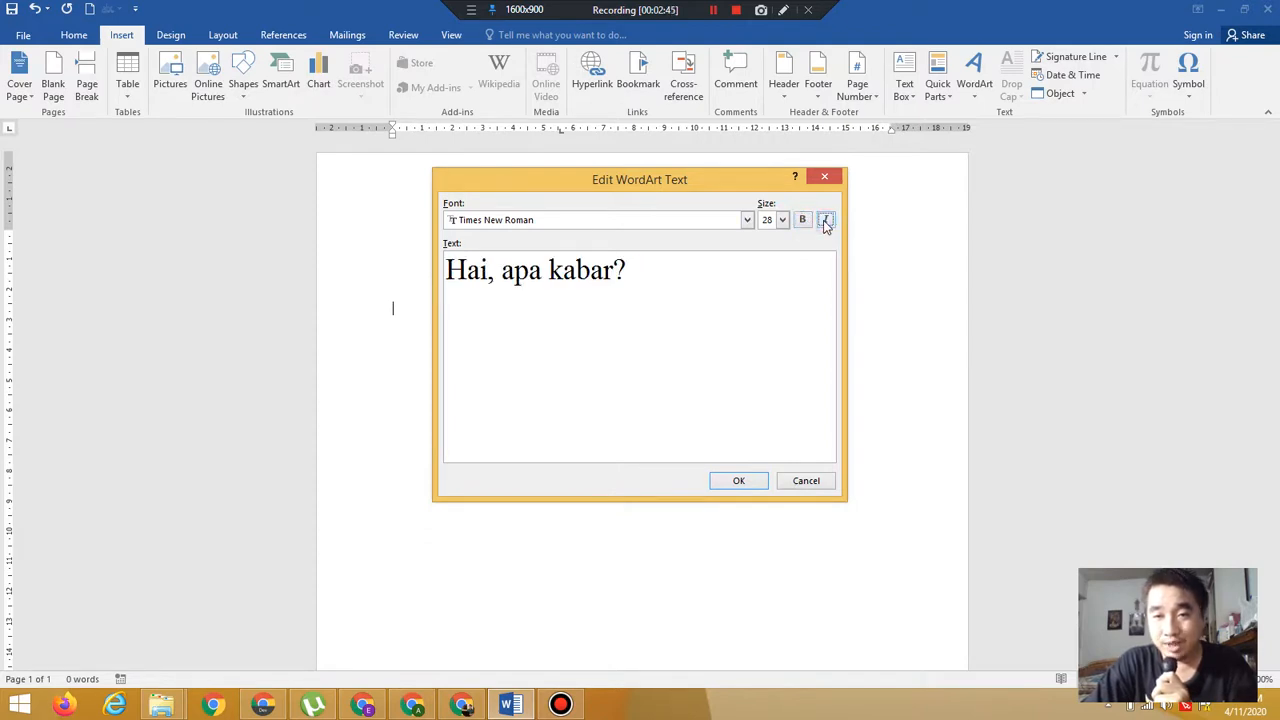
pyautogui.click(731, 483)
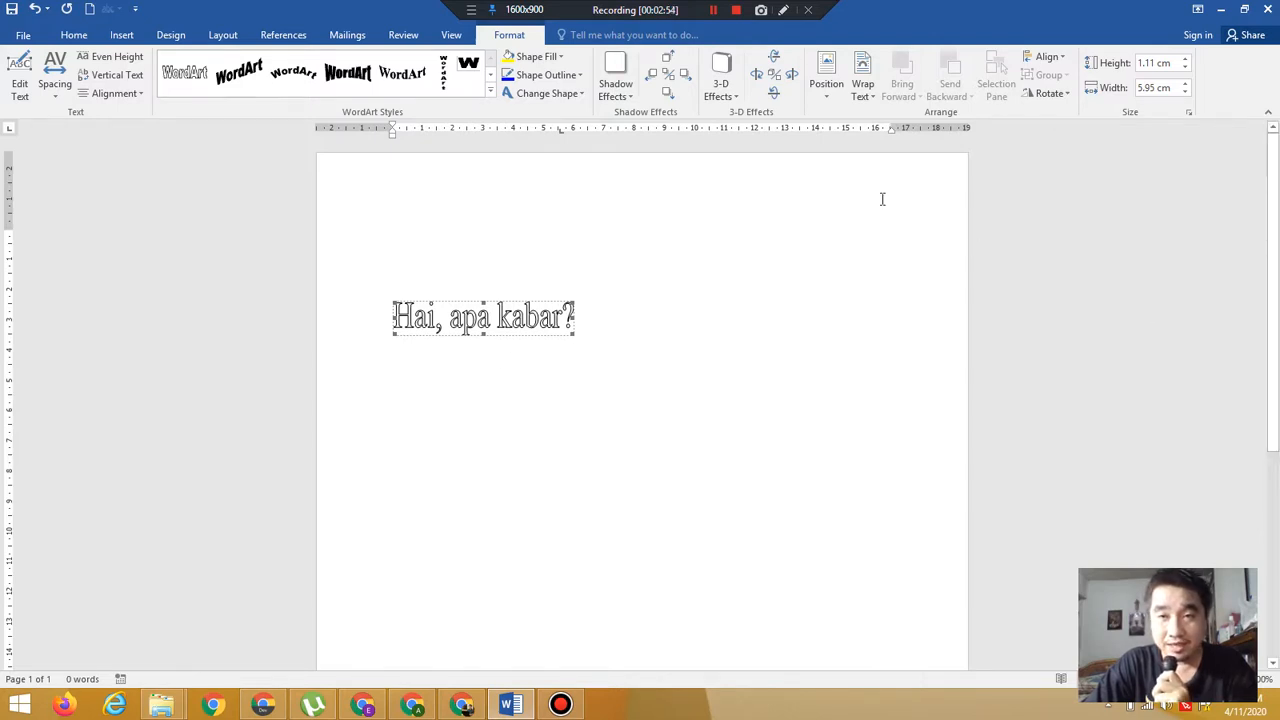
# Set the WordArt wrapping to In Front of Text and move it up toward the page centre
pyautogui.click(862, 90)
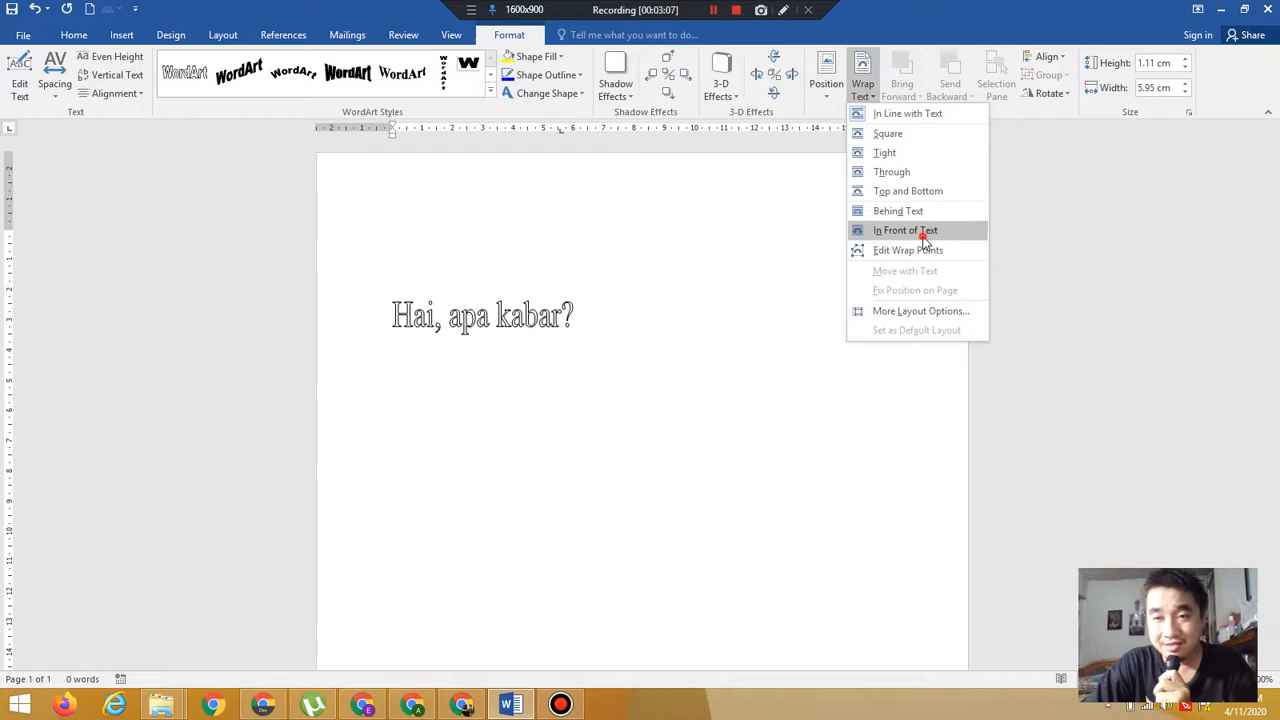
pyautogui.click(924, 234)
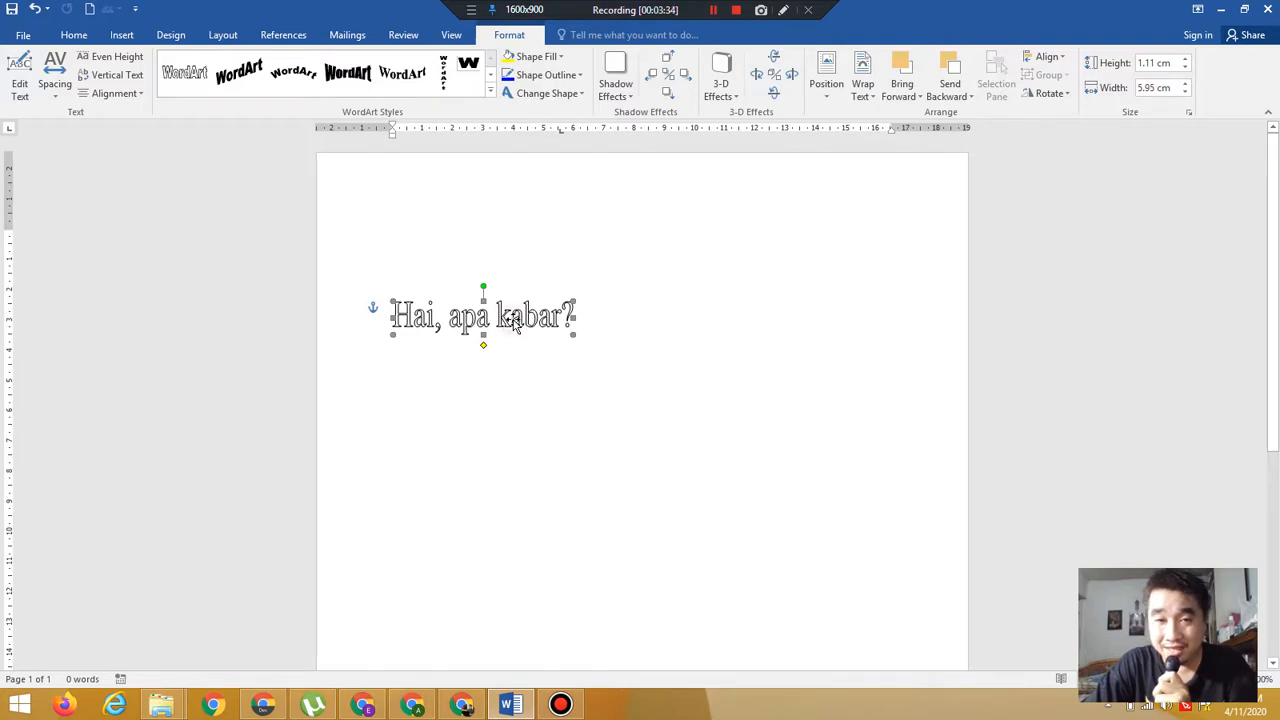
pyautogui.moveTo(512, 320); pyautogui.dragTo(648, 278)
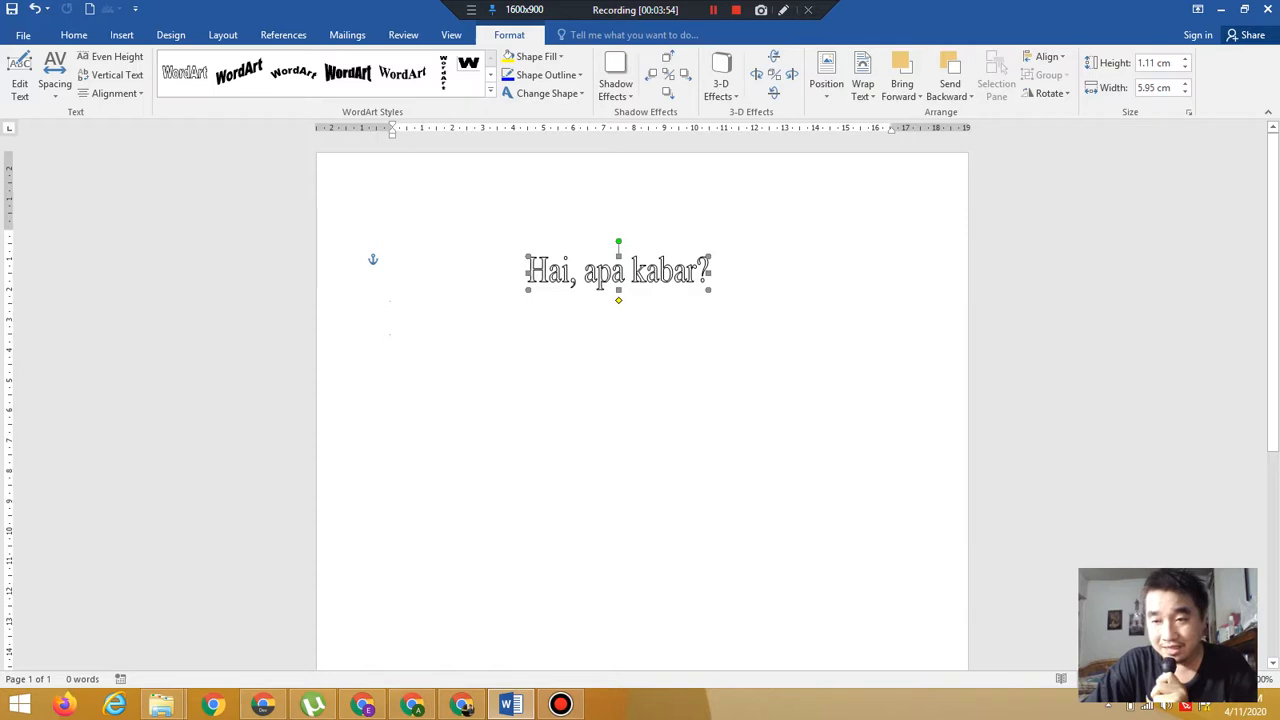
# Resize the WordArt by its handles to about 3.94 cm wide and 0.82 cm high
pyautogui.click(1245, 679)
pyautogui.click(1245, 679)
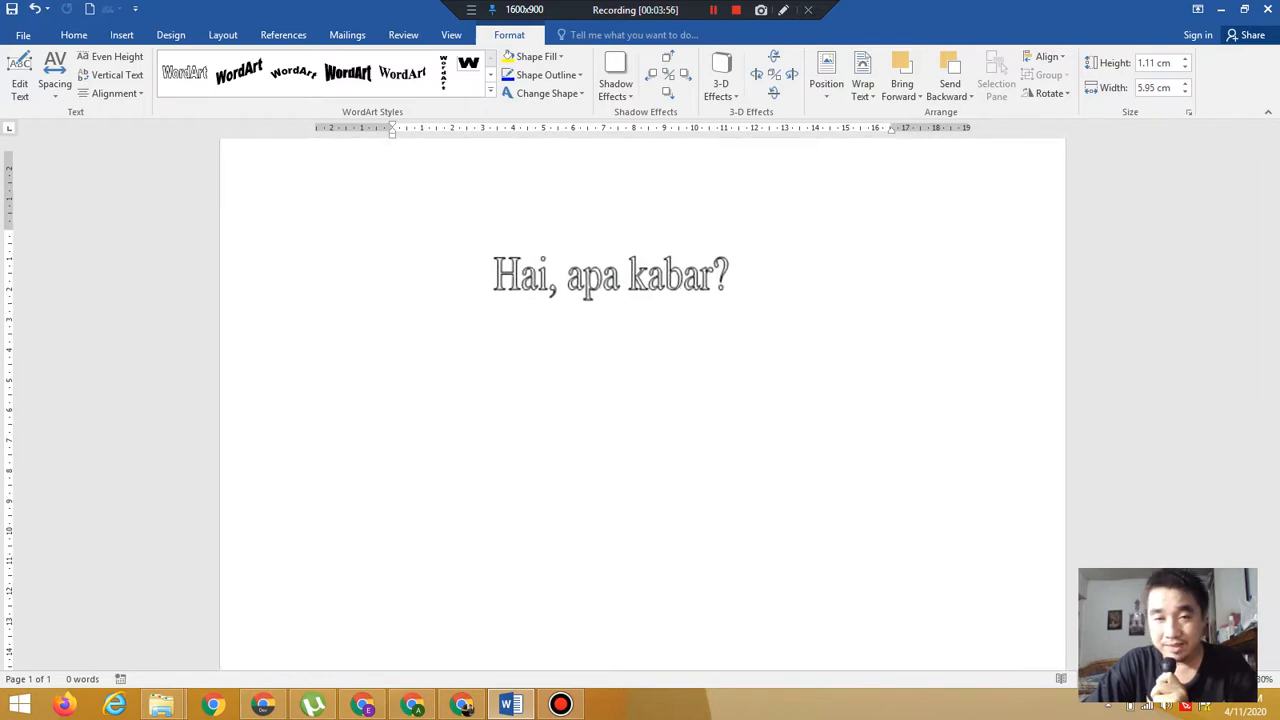
pyautogui.click(1245, 679)
pyautogui.click(1245, 679)
pyautogui.click(1245, 679)
pyautogui.click(1245, 679)
pyautogui.click(1245, 679)
pyautogui.click(1245, 679)
pyautogui.click(1245, 679)
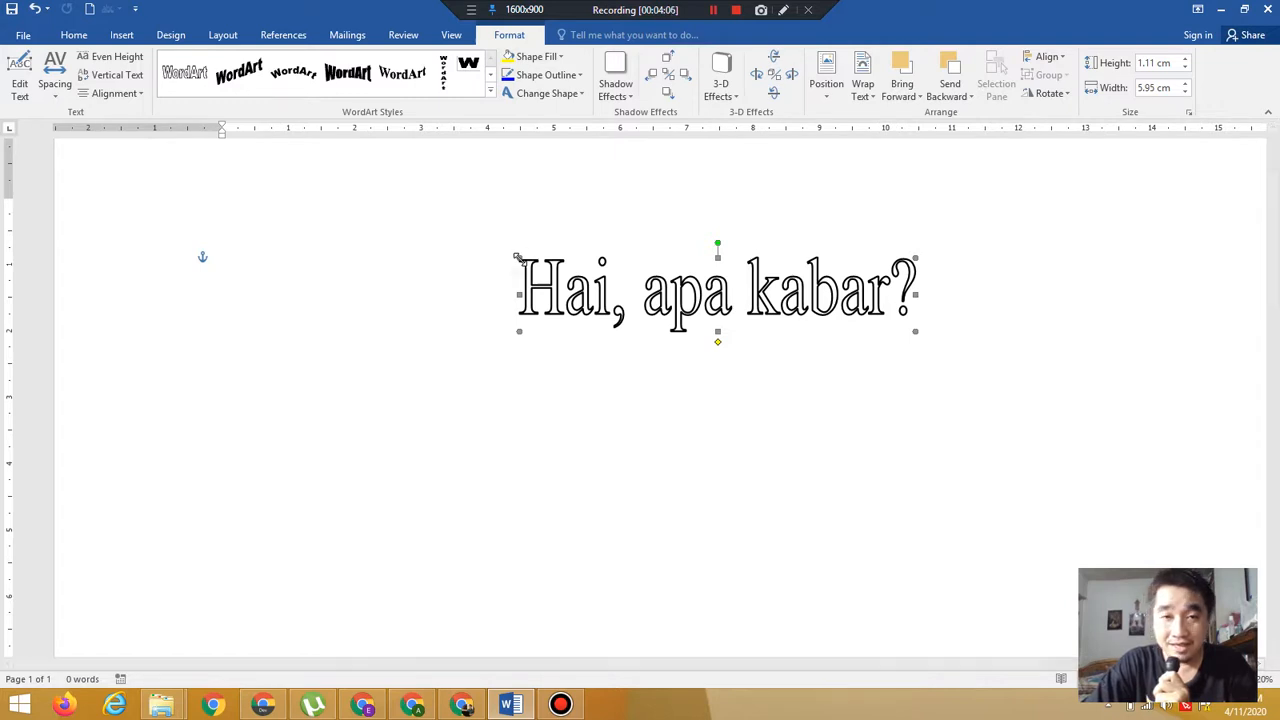
pyautogui.moveTo(518, 258)
pyautogui.mouseDown()
pyautogui.moveTo(371, 205)
pyautogui.moveTo(508, 264)
pyautogui.mouseUp()
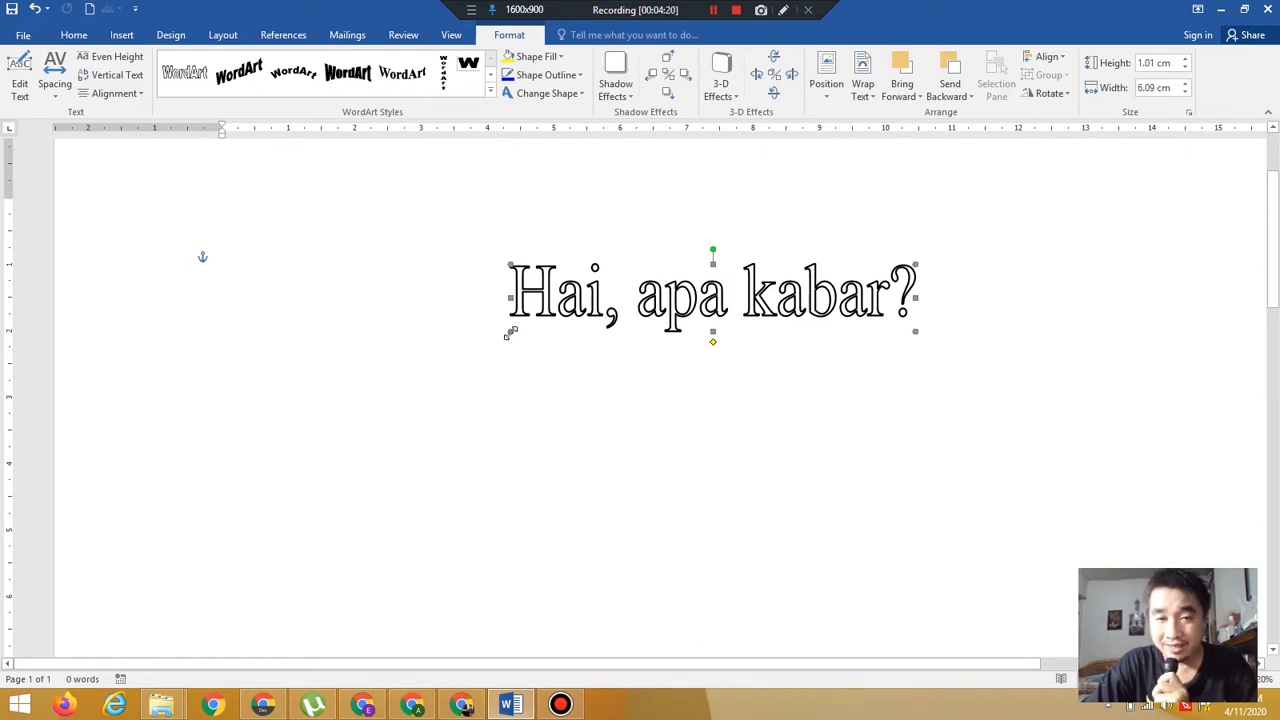
pyautogui.moveTo(510, 333)
pyautogui.mouseDown()
pyautogui.moveTo(377, 431)
pyautogui.moveTo(307, 463)
pyautogui.moveTo(376, 392)
pyautogui.moveTo(500, 320)
pyautogui.mouseUp()
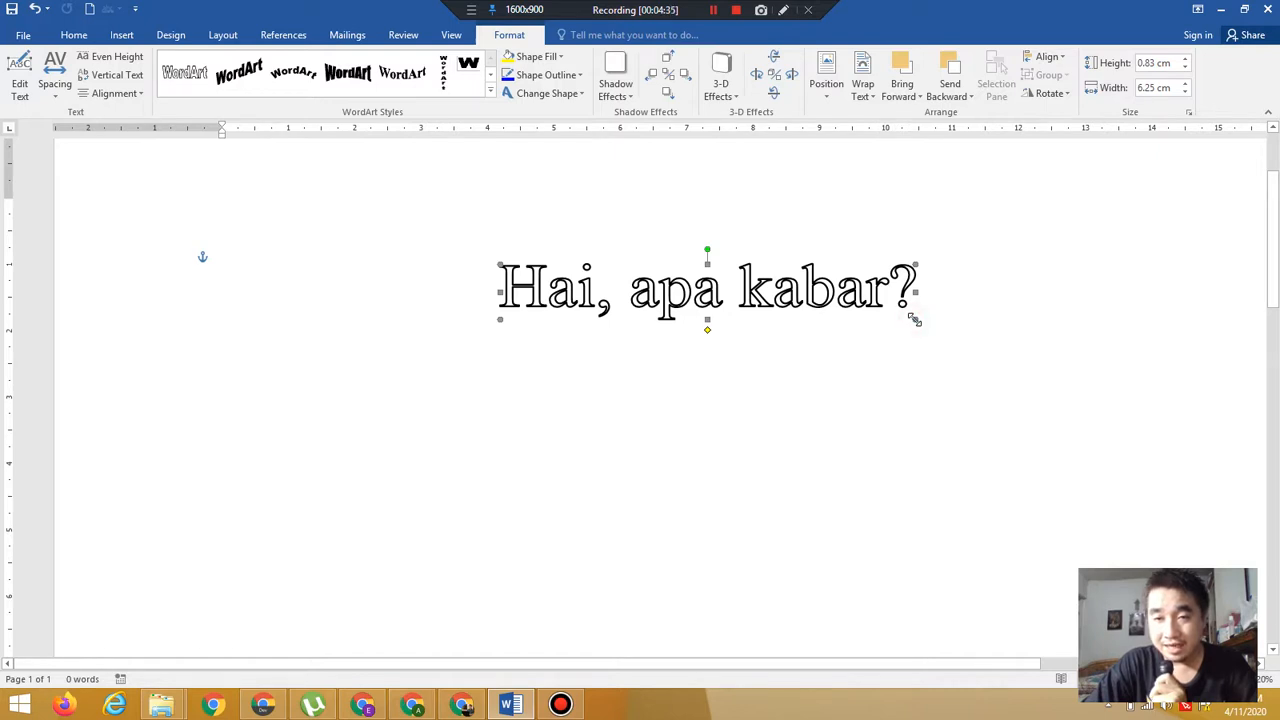
pyautogui.moveTo(922, 322); pyautogui.dragTo(838, 325)
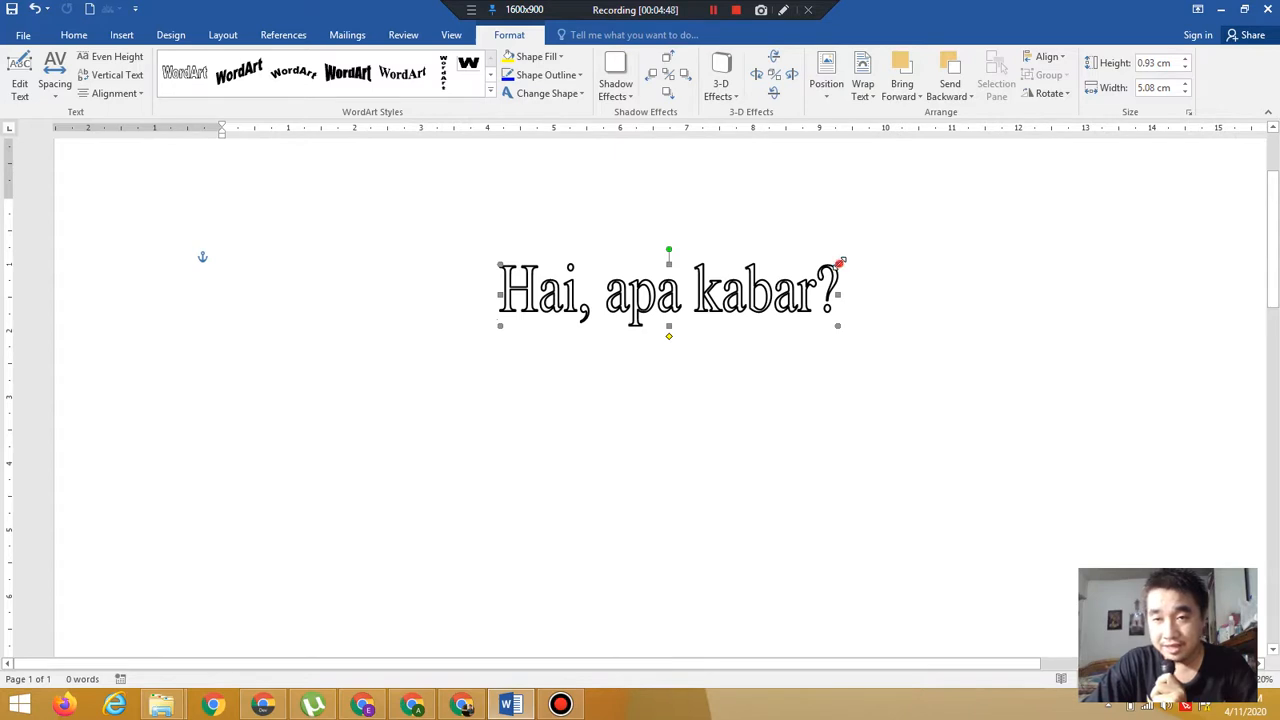
pyautogui.moveTo(840, 263); pyautogui.dragTo(763, 270)
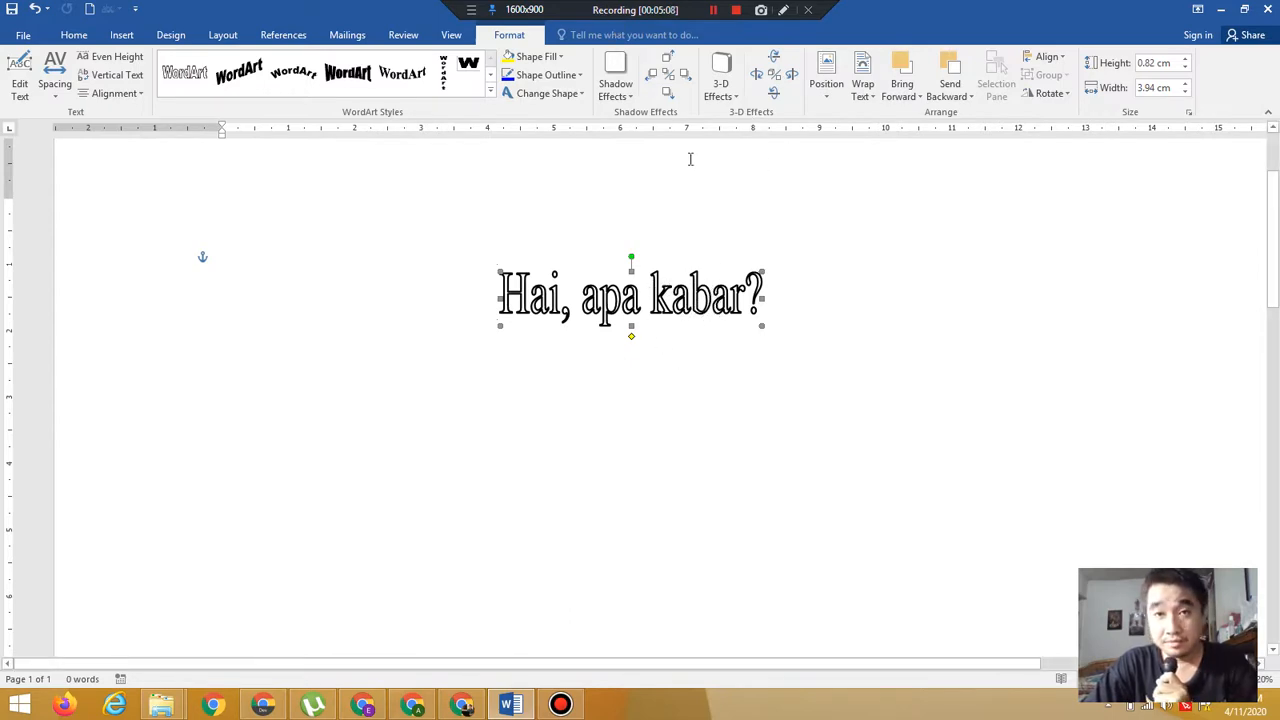
# Fill the WordArt with yellow chosen from the standard colour hexagon
pyautogui.click(561, 58)
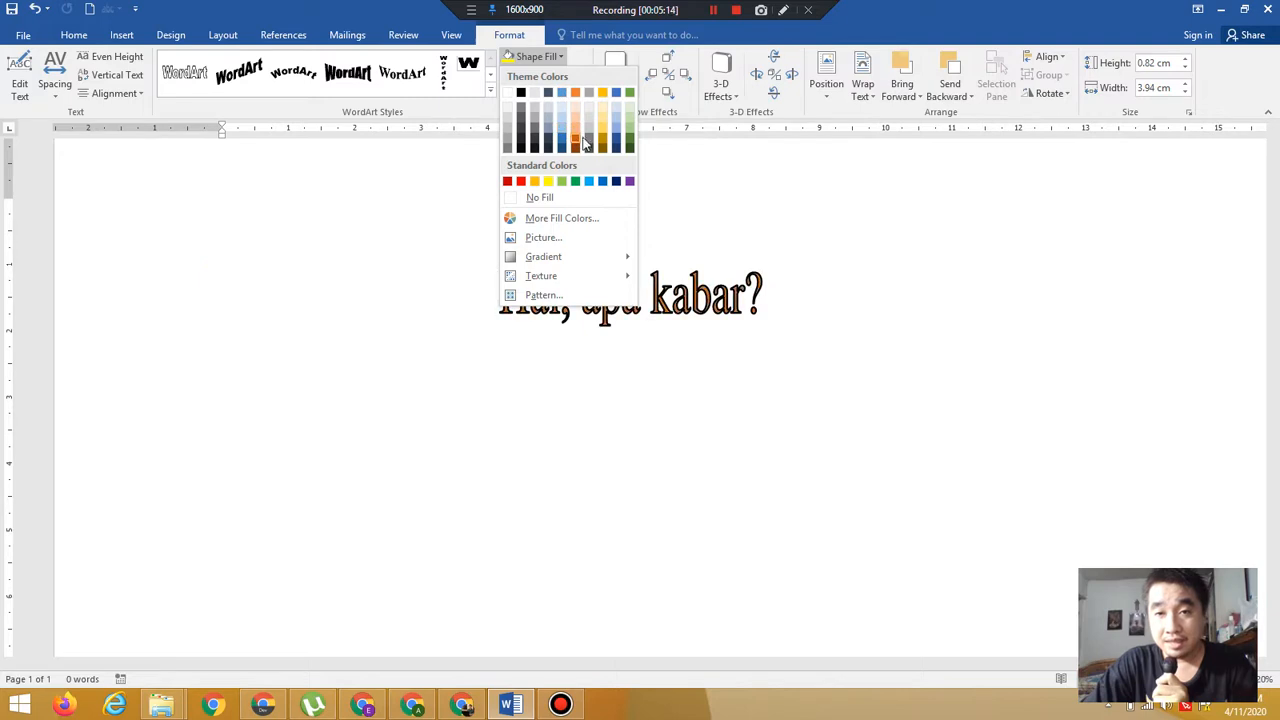
pyautogui.click(519, 36)
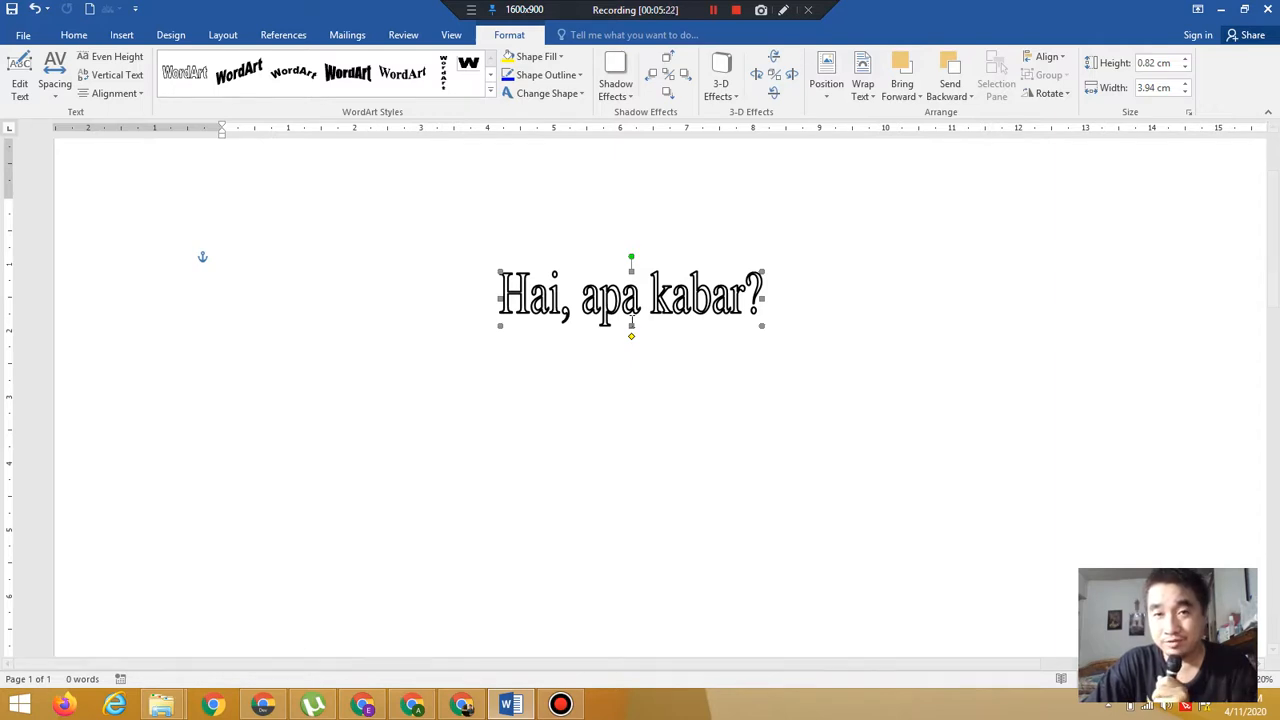
pyautogui.click(553, 58)
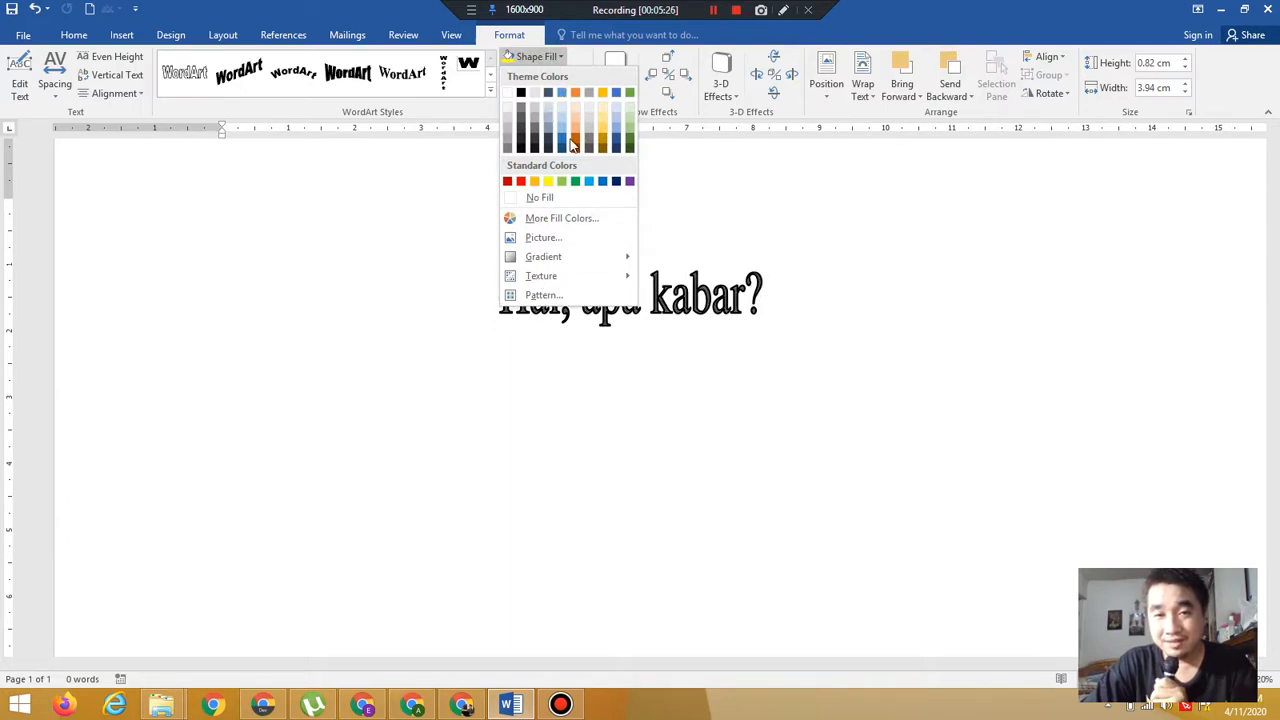
pyautogui.click(586, 220)
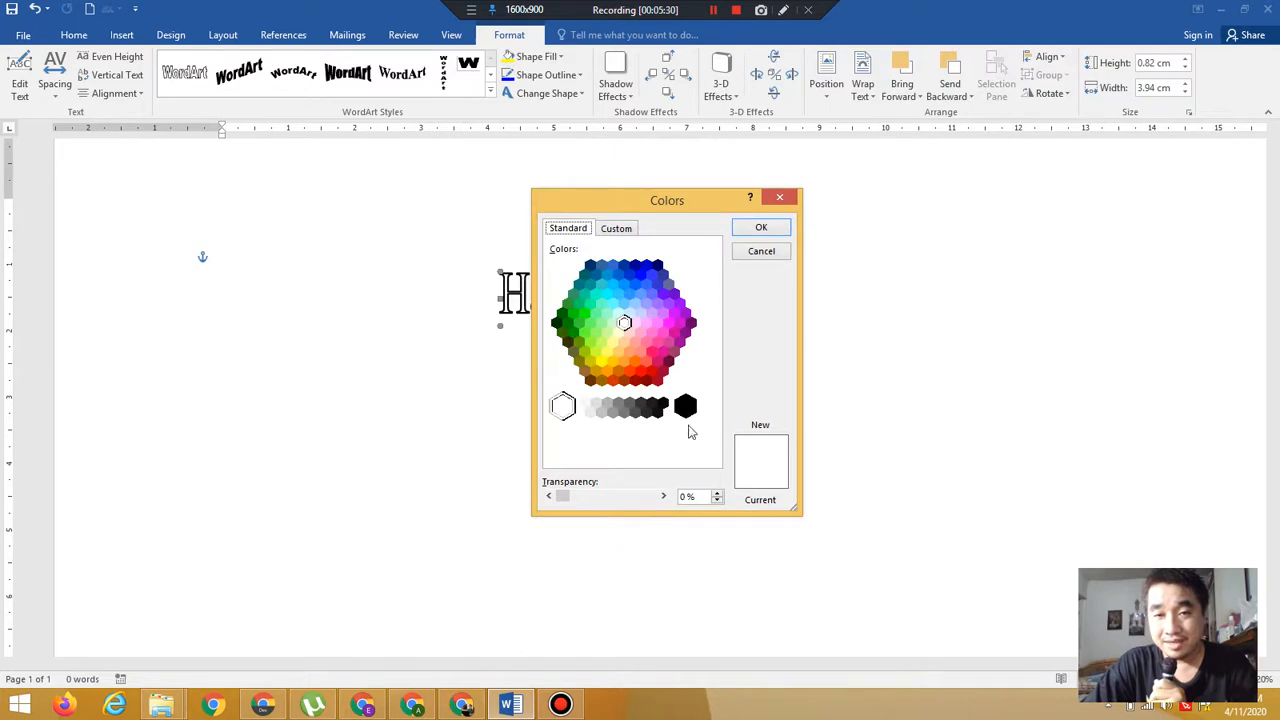
pyautogui.click(601, 362)
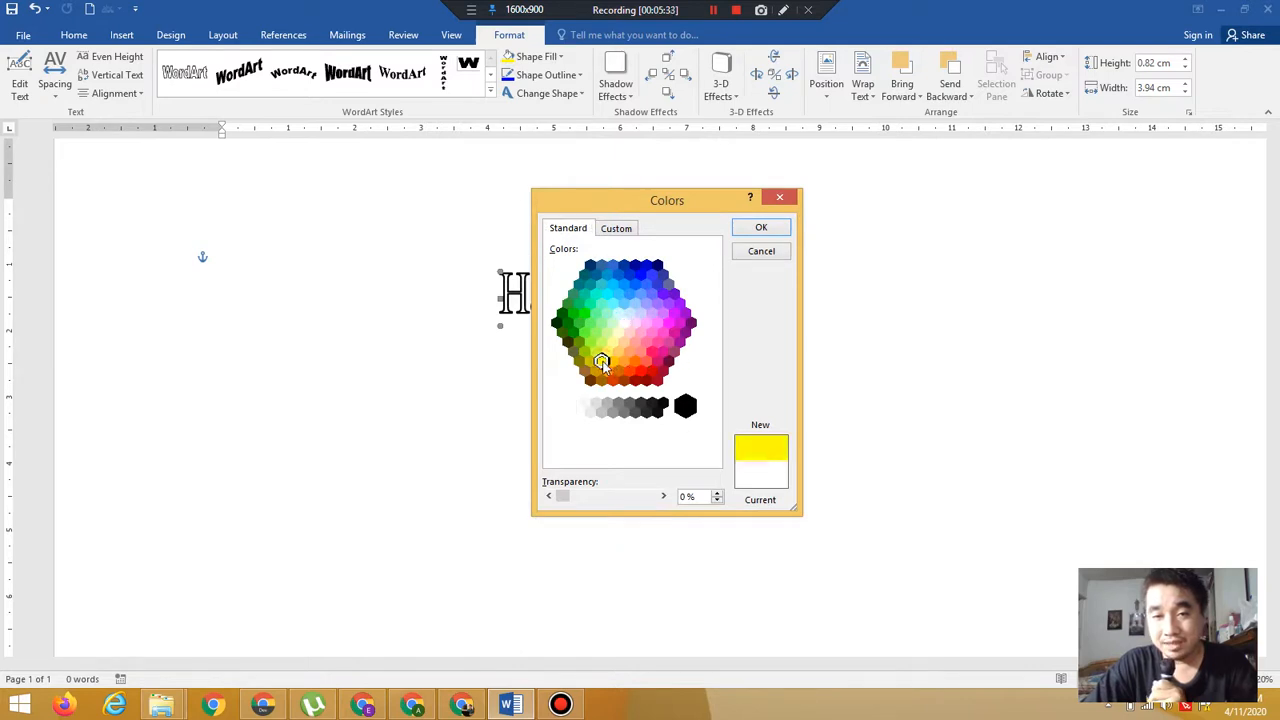
pyautogui.click(761, 230)
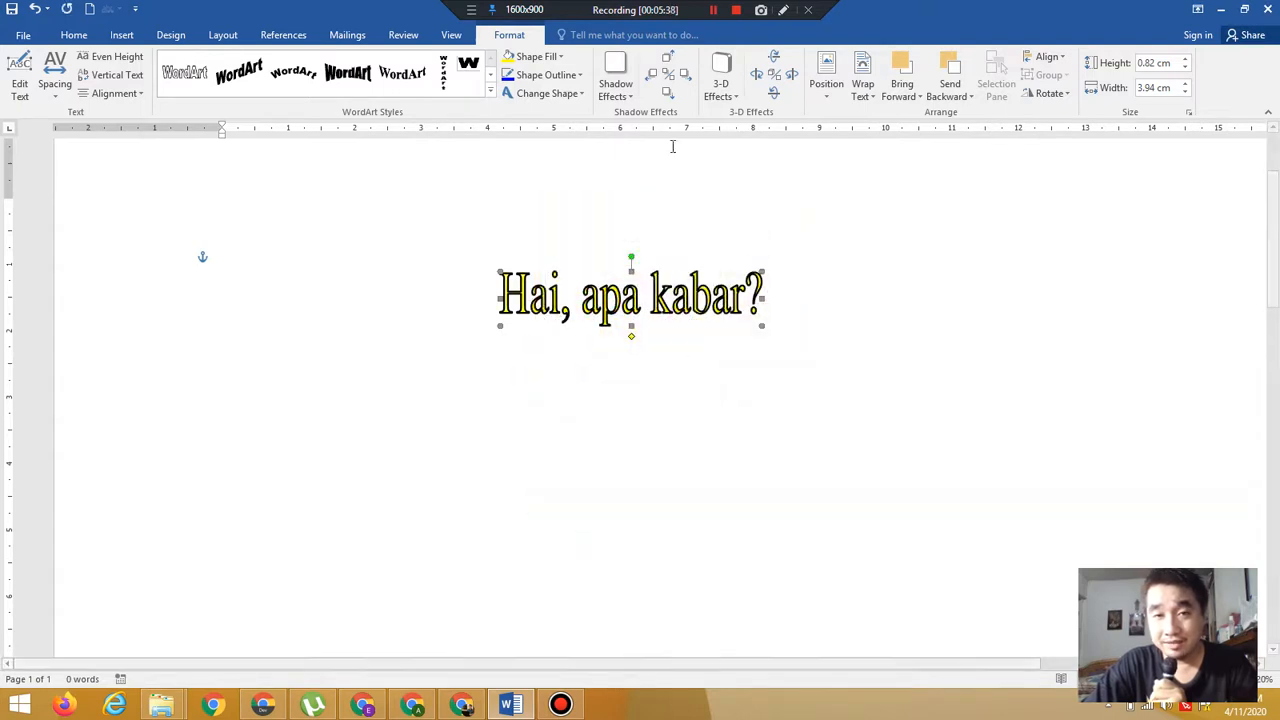
# Open the More Gradients fill effects for the WordArt and choose a one-colour gradient in red
pyautogui.click(541, 57)
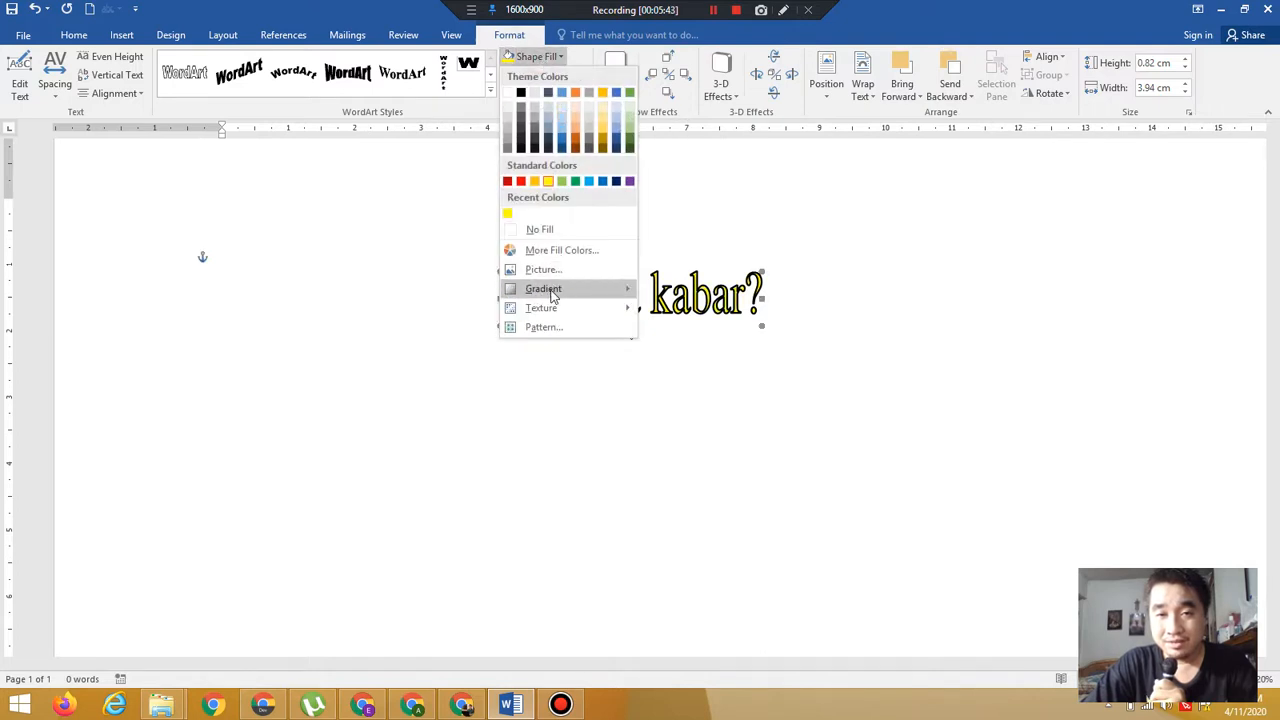
pyautogui.moveTo(554, 289)
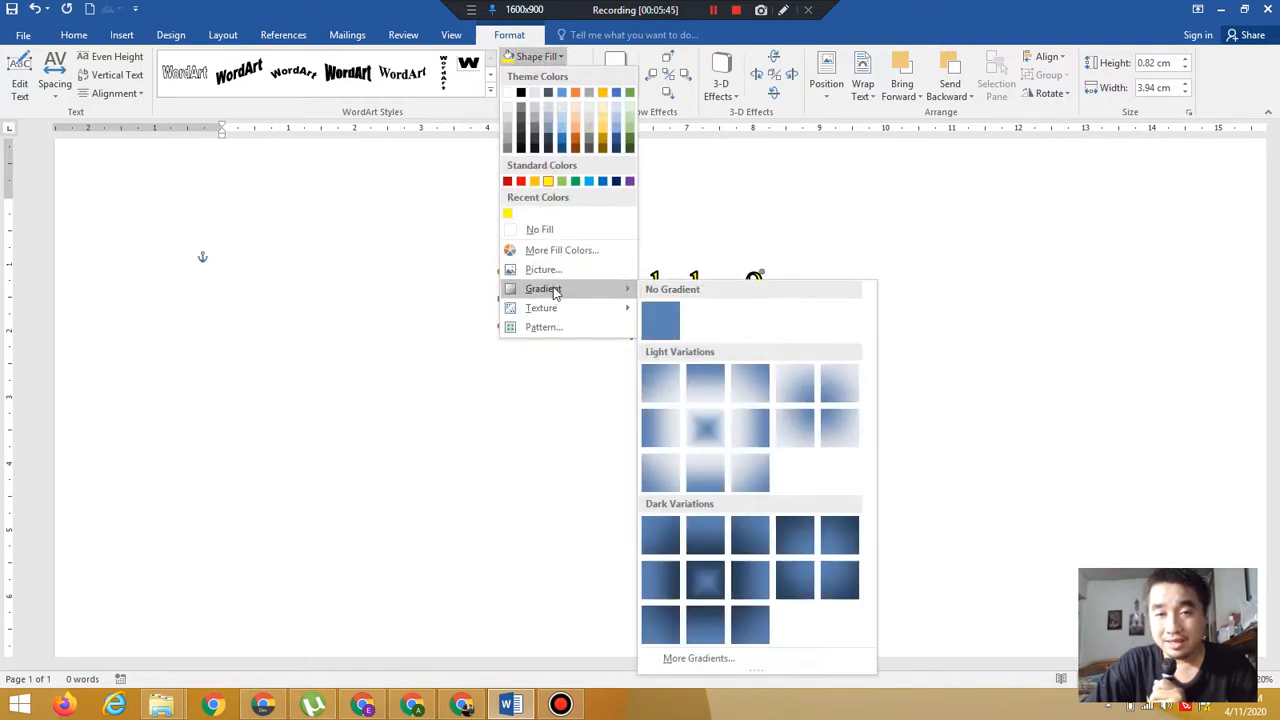
pyautogui.click(707, 658)
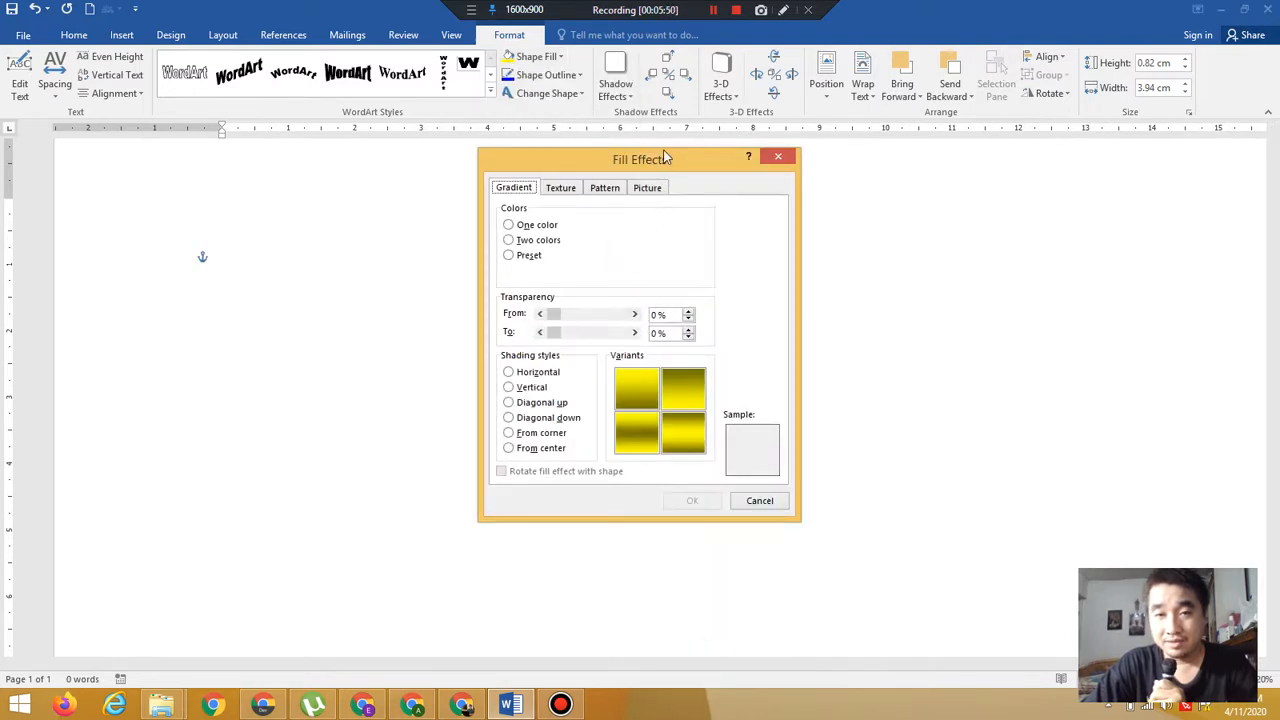
pyautogui.moveTo(666, 158); pyautogui.dragTo(973, 110)
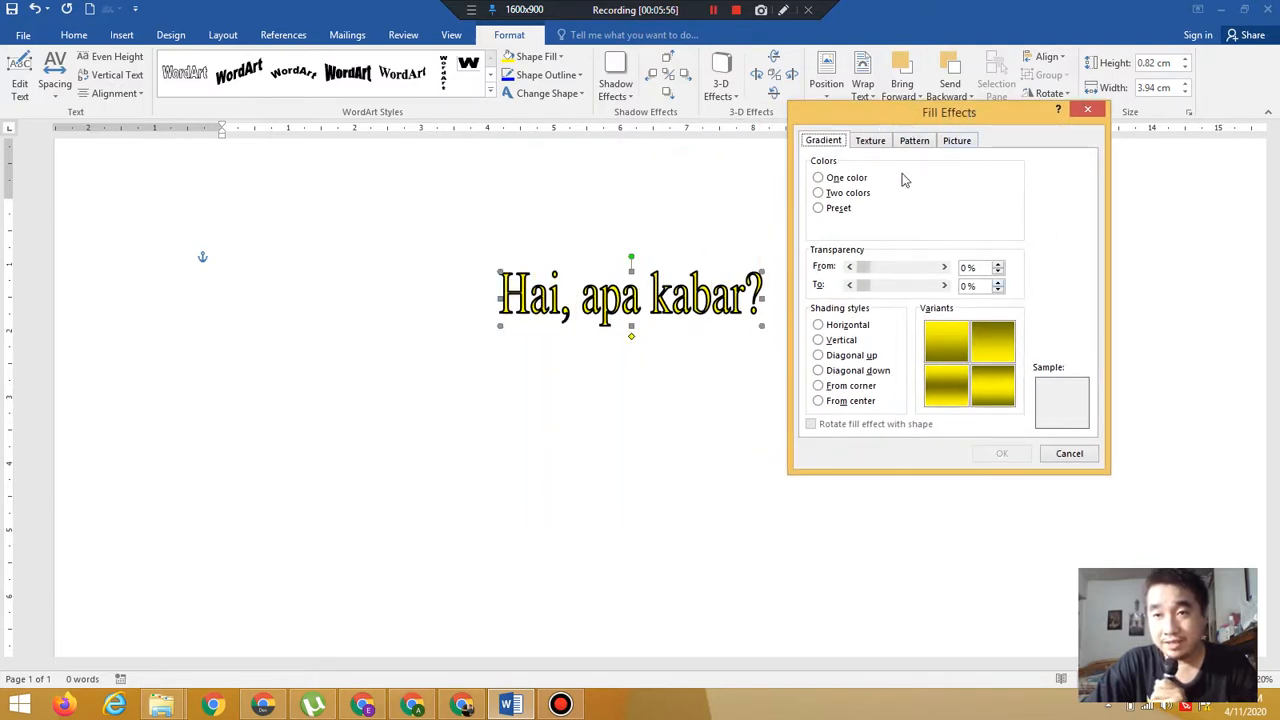
pyautogui.click(820, 180)
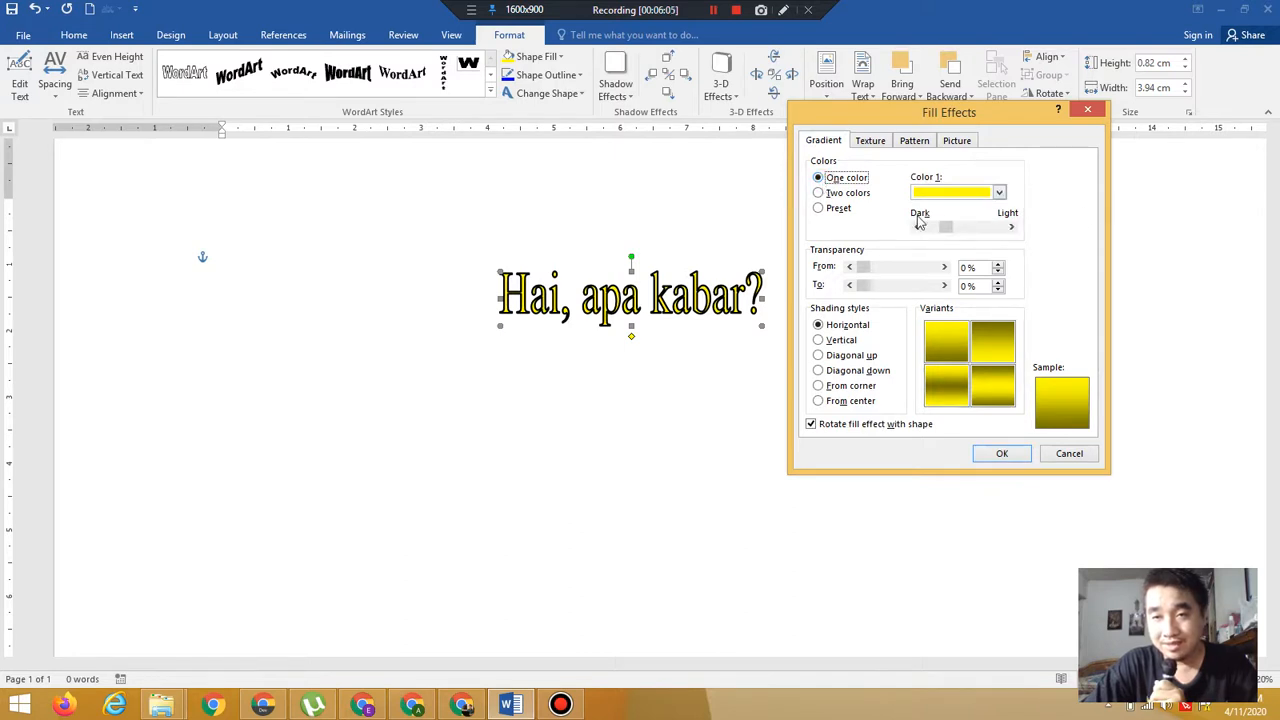
pyautogui.click(999, 193)
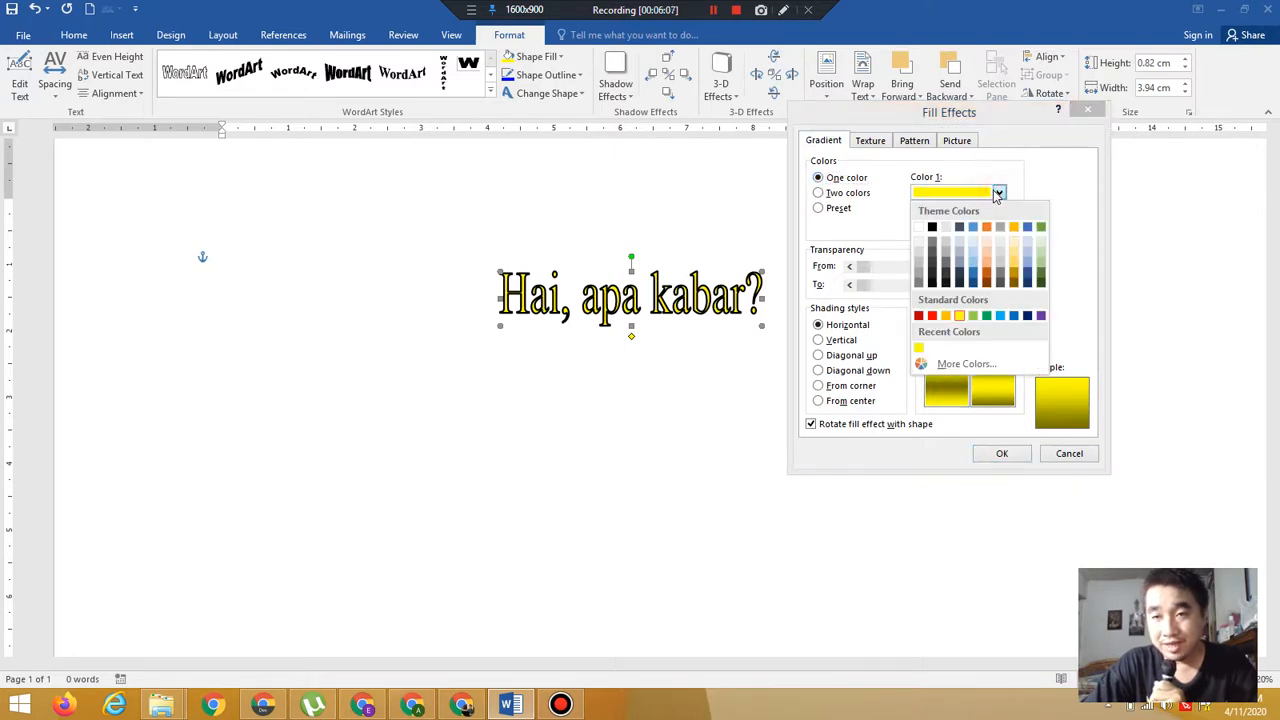
pyautogui.click(933, 316)
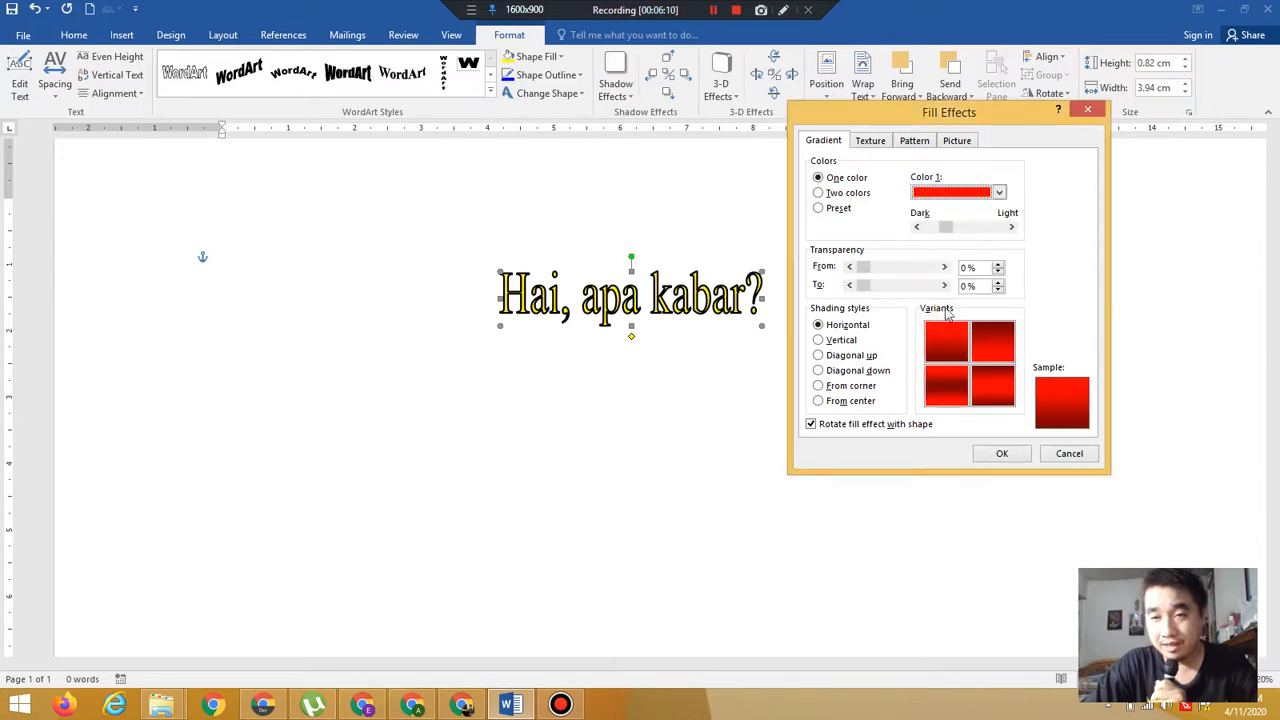
# Move the gradient shade fully to Light and set the transparency from 14% to 27%
pyautogui.click(948, 229)
pyautogui.moveTo(948, 230); pyautogui.dragTo(924, 240)
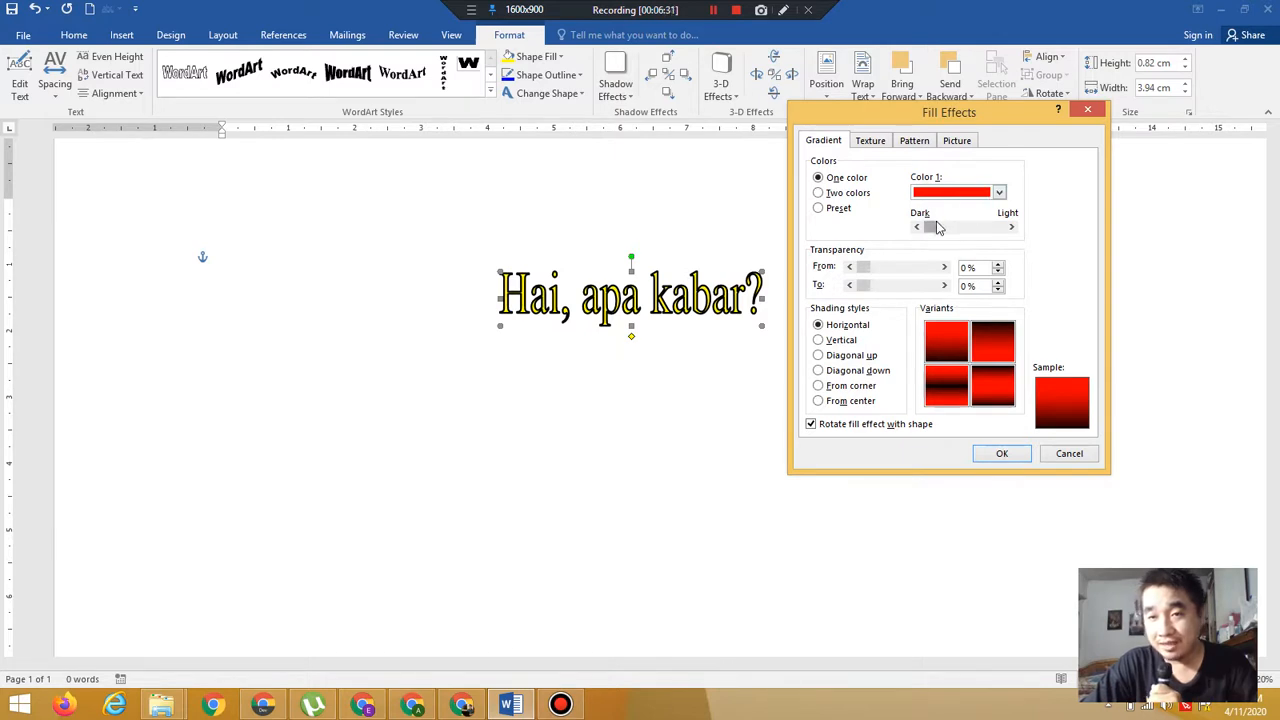
pyautogui.moveTo(932, 226); pyautogui.dragTo(967, 237)
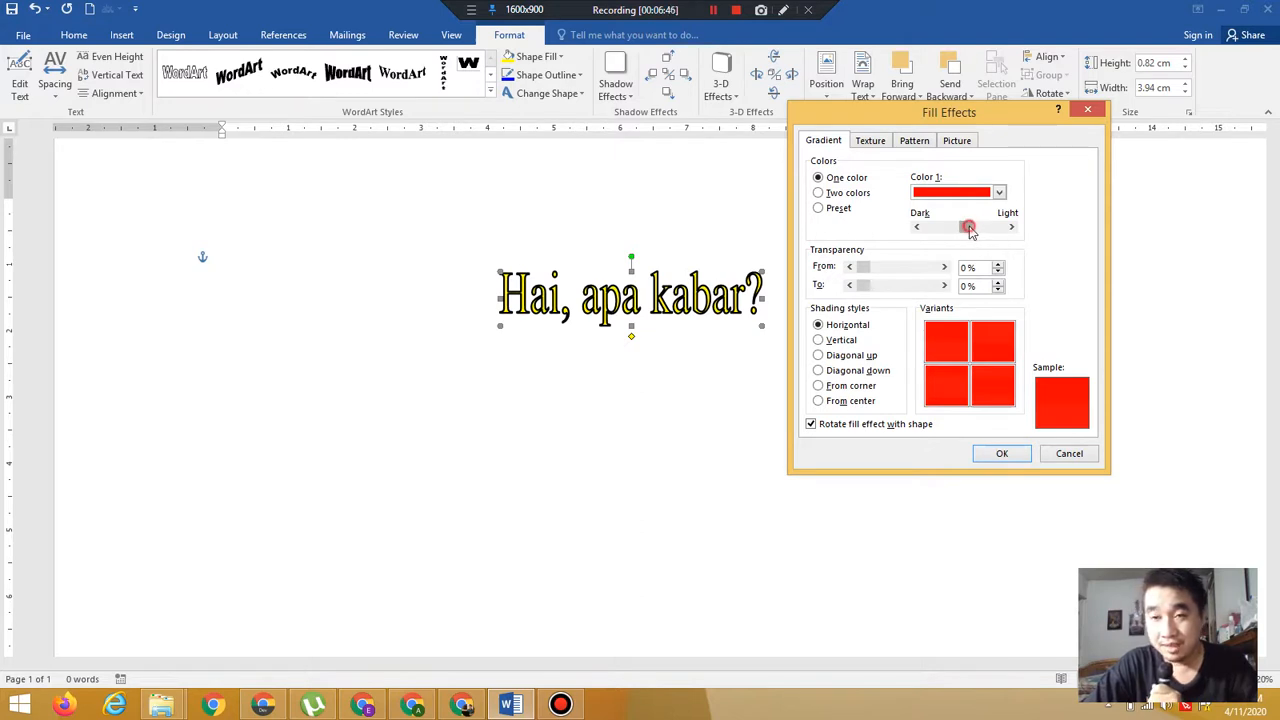
pyautogui.moveTo(975, 230); pyautogui.dragTo(1006, 233)
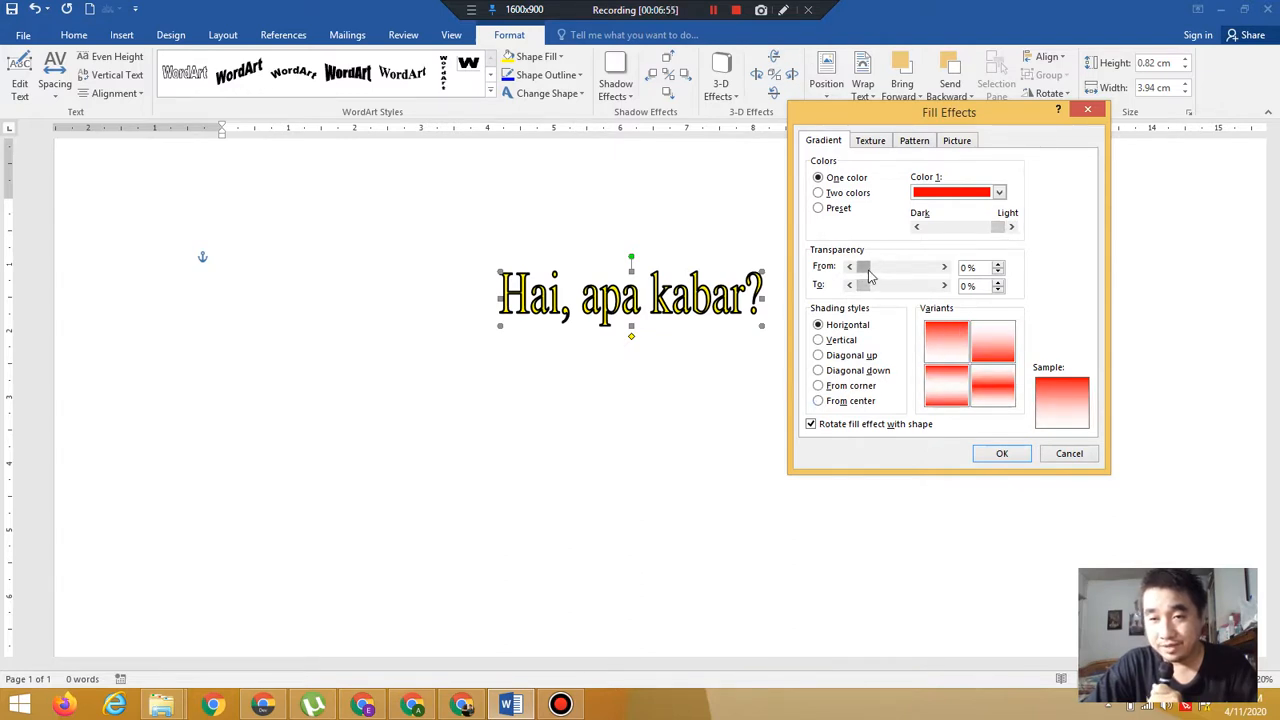
pyautogui.moveTo(868, 276); pyautogui.dragTo(884, 296)
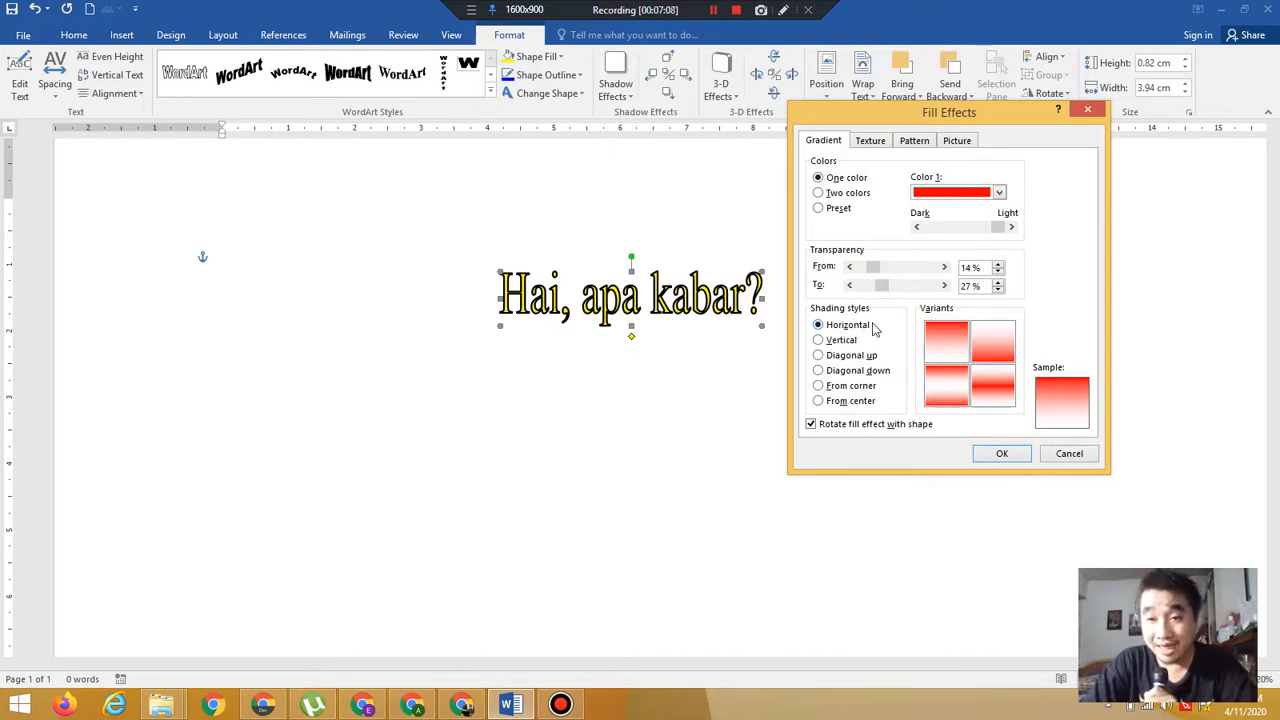
# Try the shading styles, settle on Diagonal up with the first variant, and apply the gradient fill
pyautogui.click(836, 344)
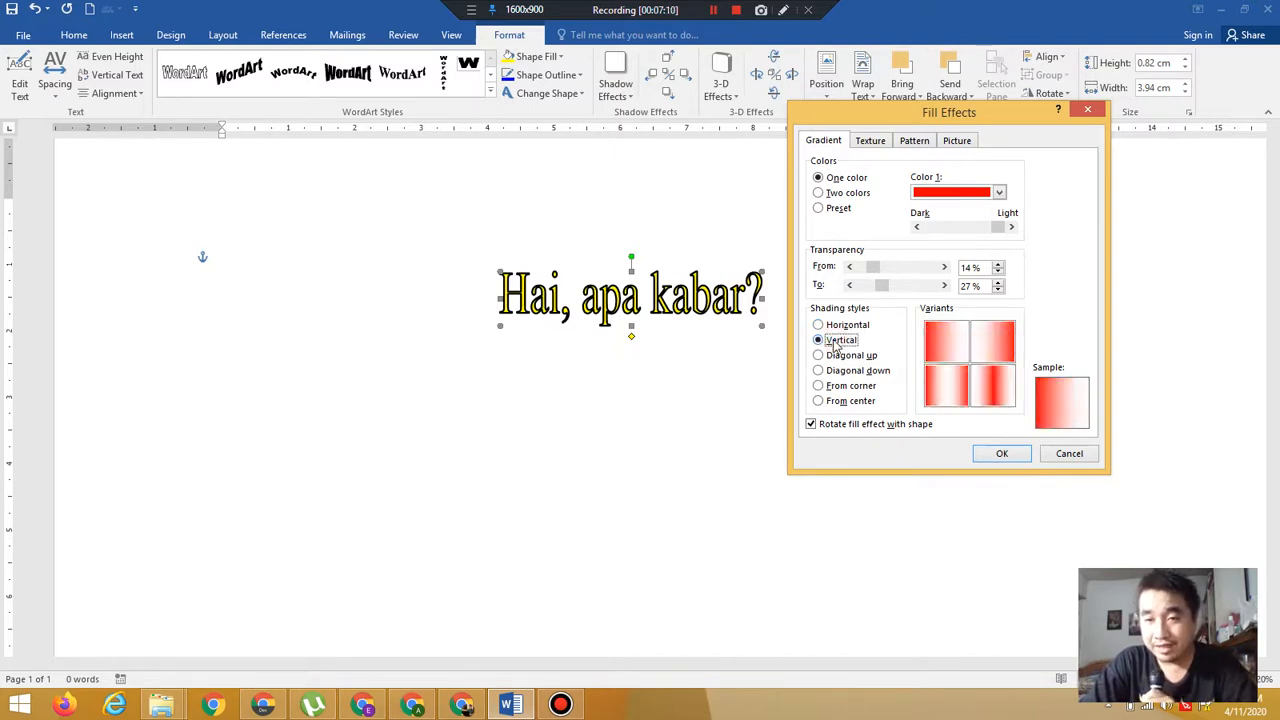
pyautogui.click(838, 362)
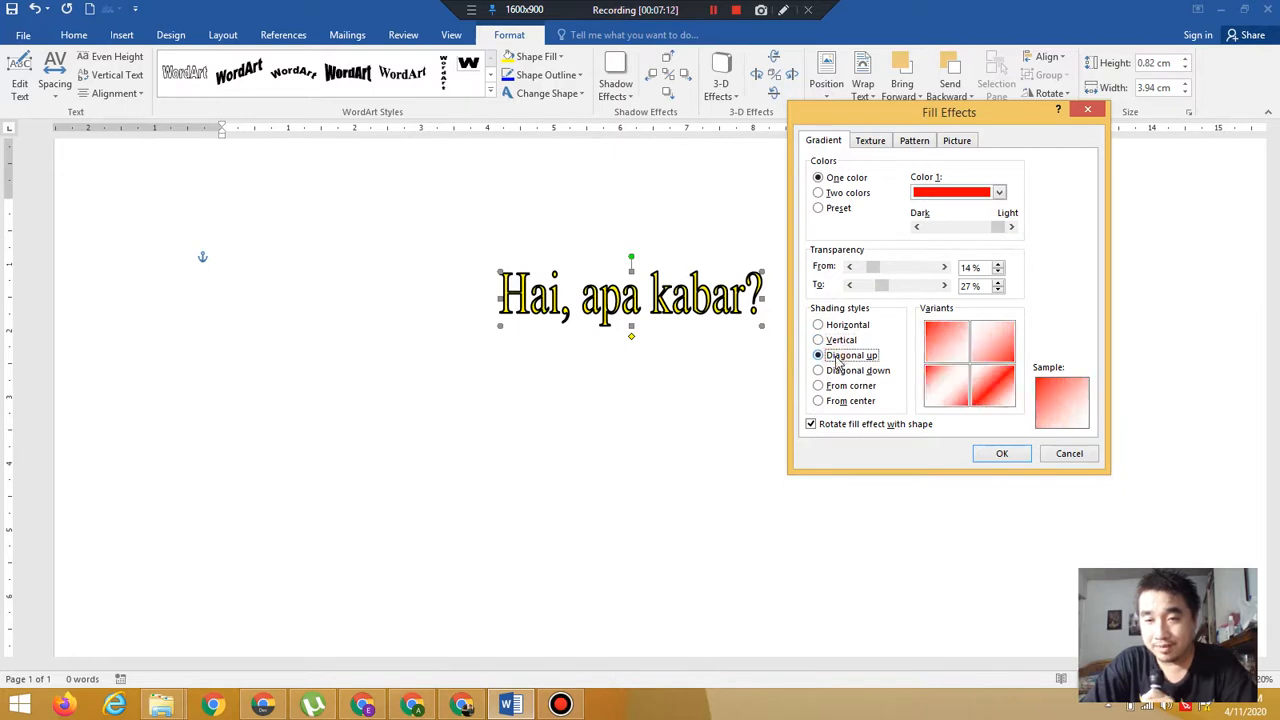
pyautogui.click(840, 371)
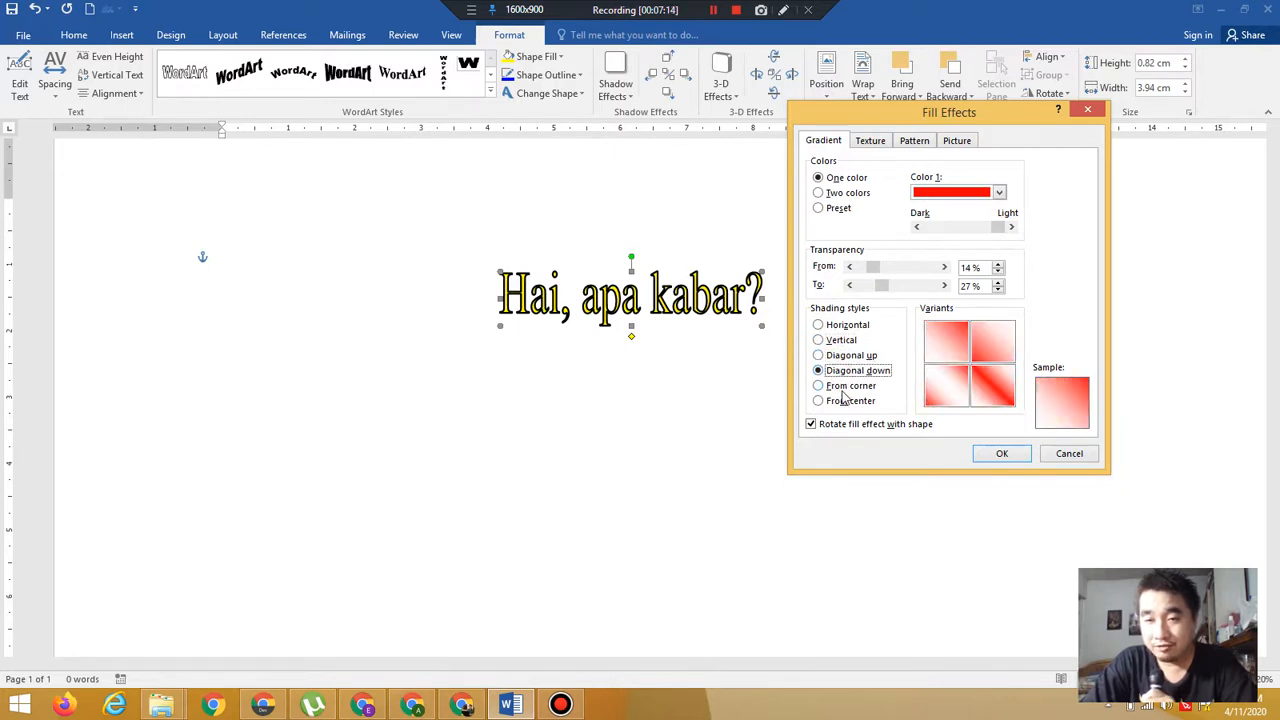
pyautogui.click(844, 390)
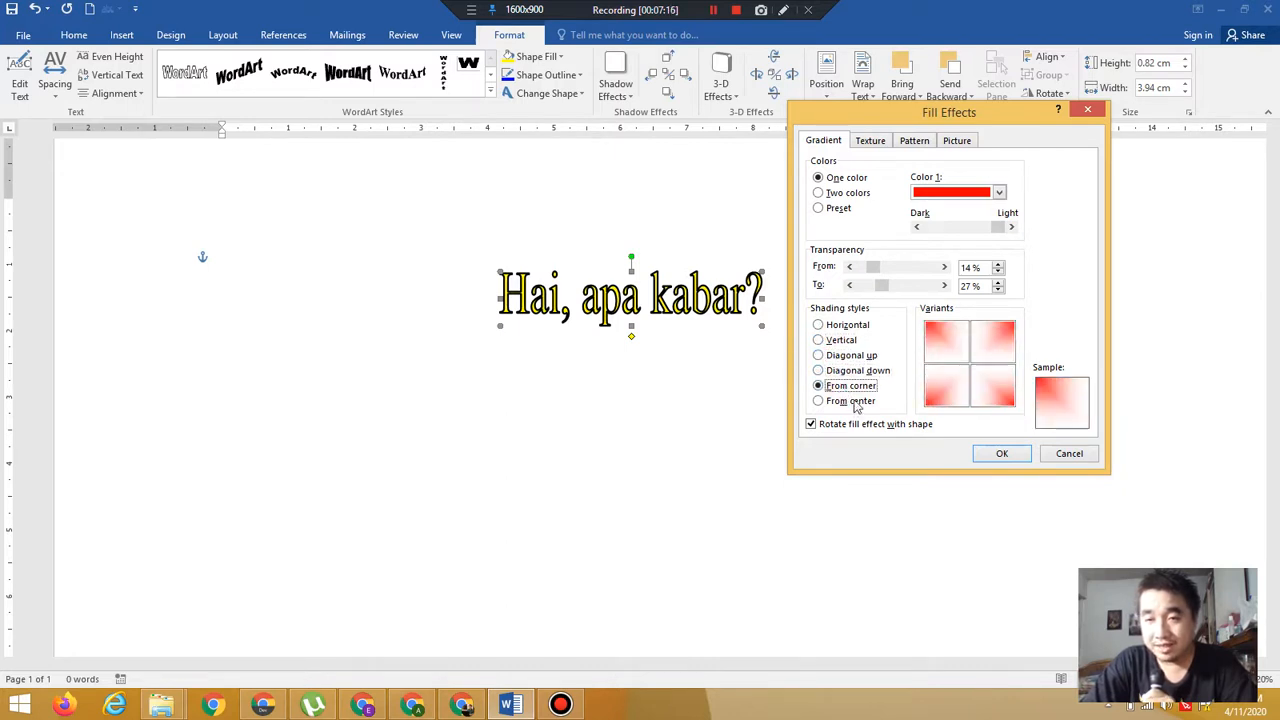
pyautogui.click(855, 402)
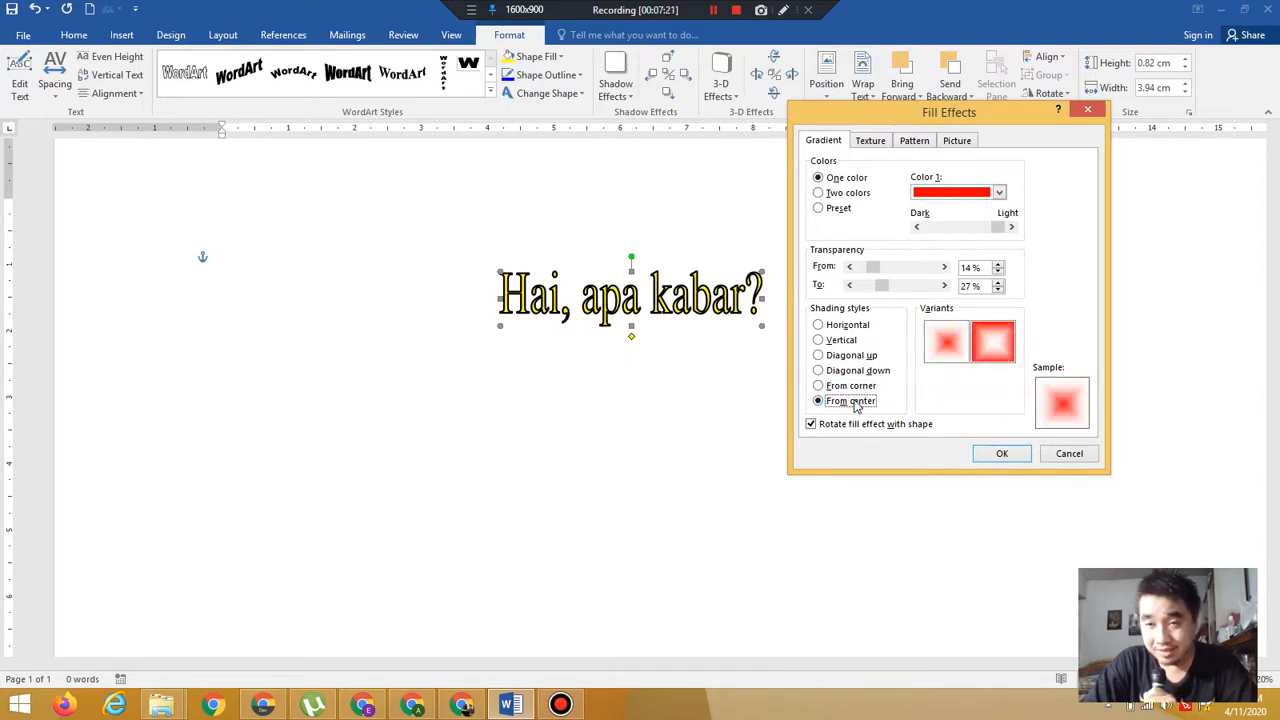
pyautogui.click(845, 330)
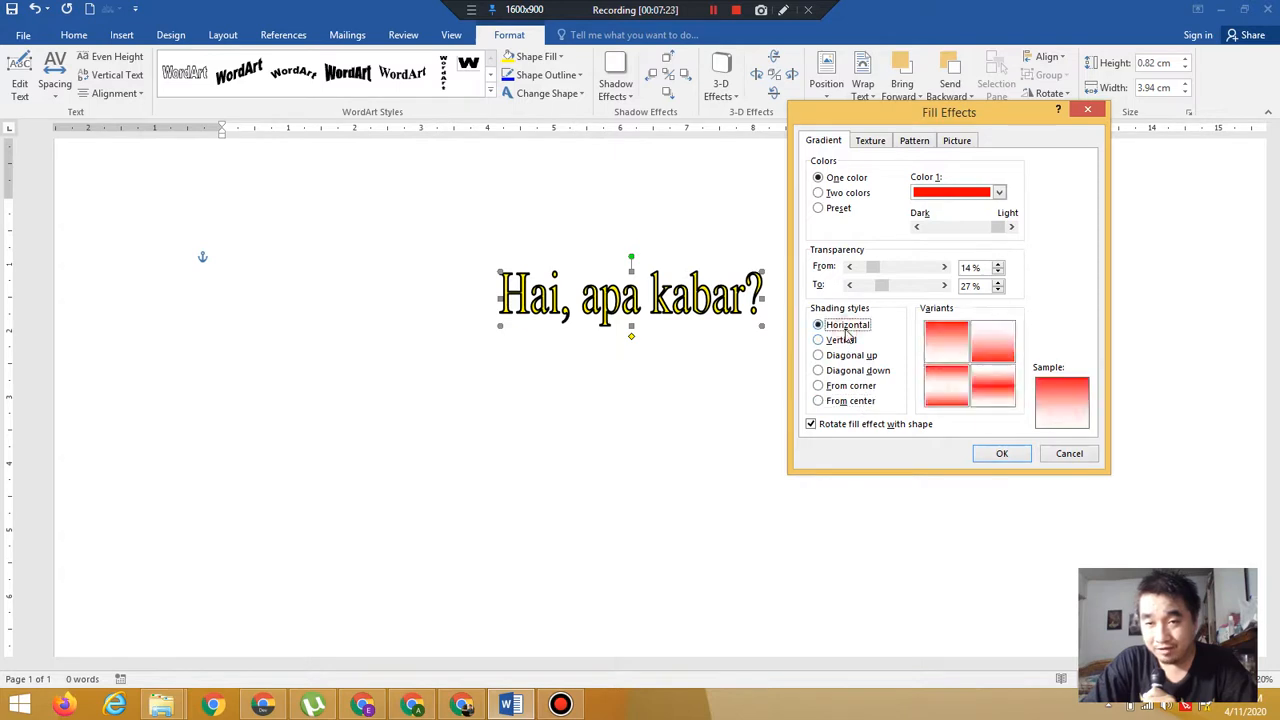
pyautogui.click(864, 390)
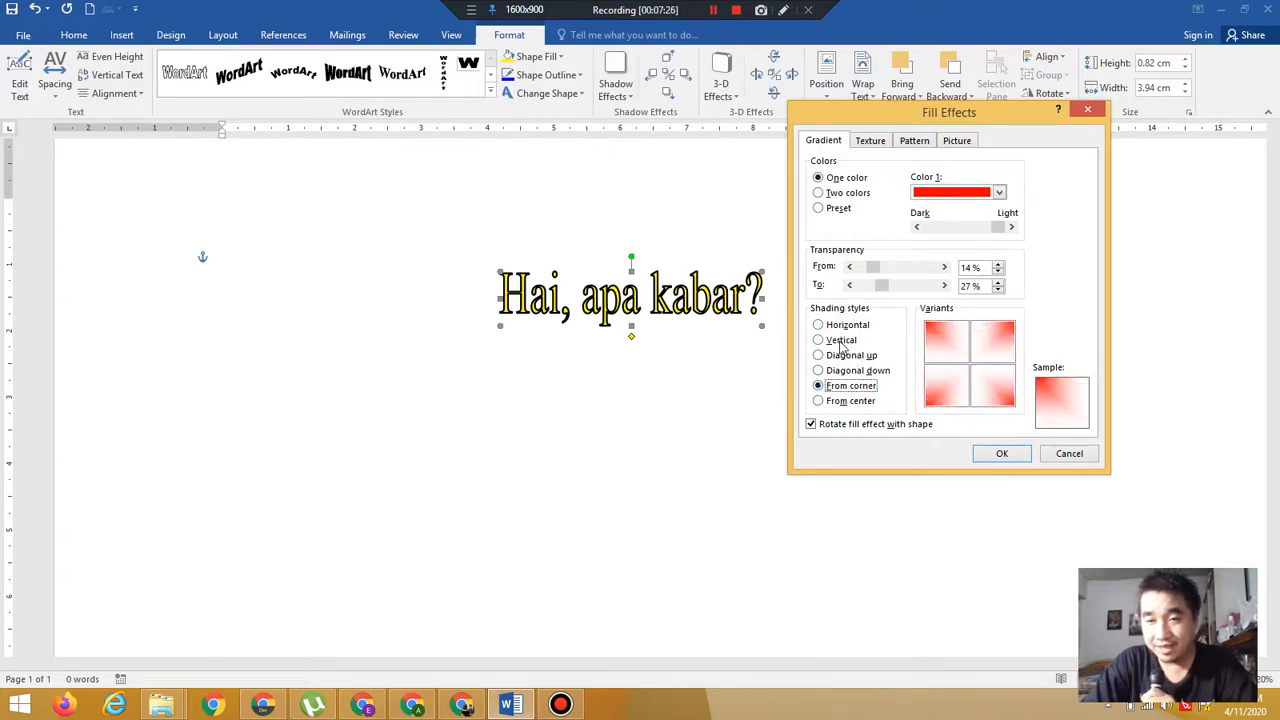
pyautogui.click(842, 341)
pyautogui.click(846, 357)
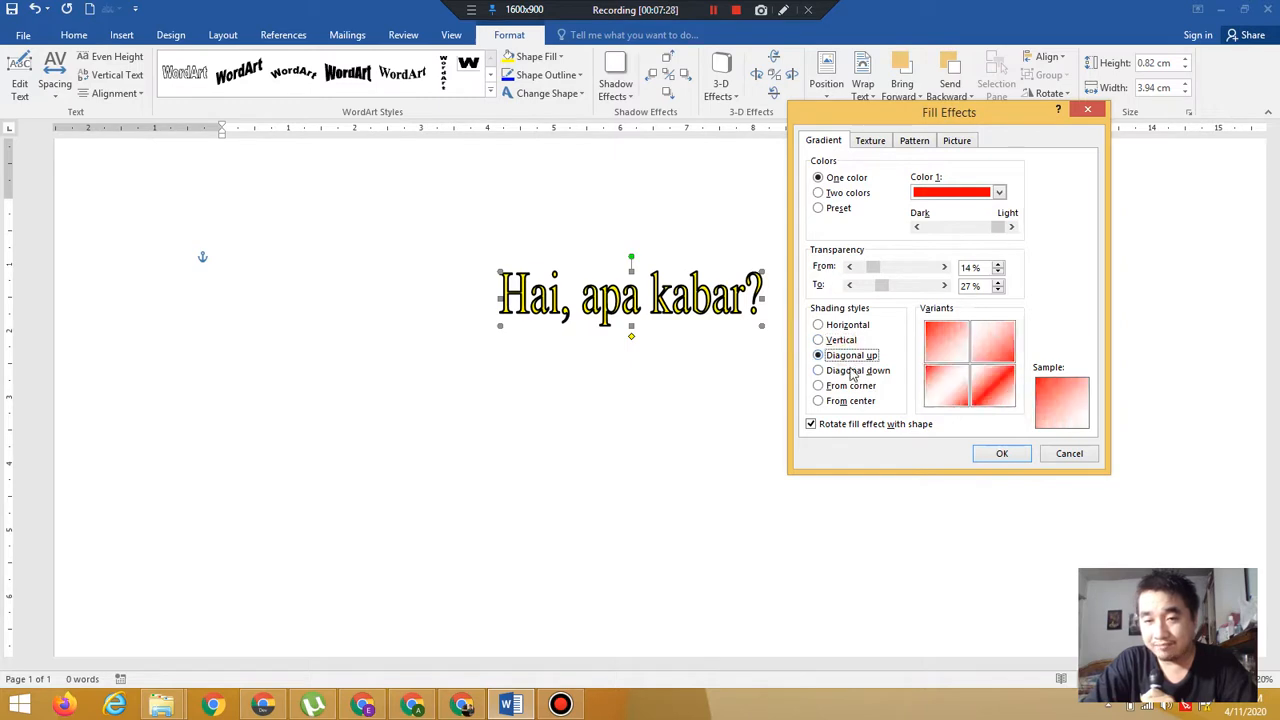
pyautogui.click(851, 371)
pyautogui.click(862, 403)
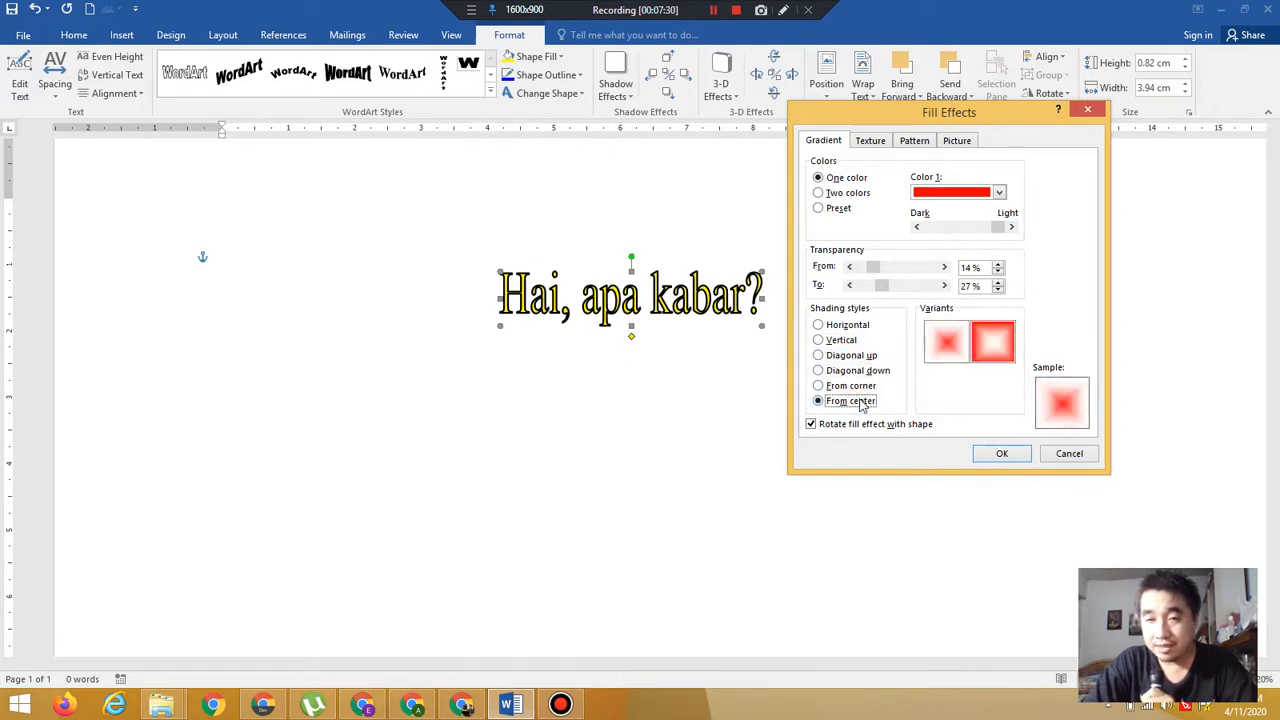
pyautogui.click(853, 360)
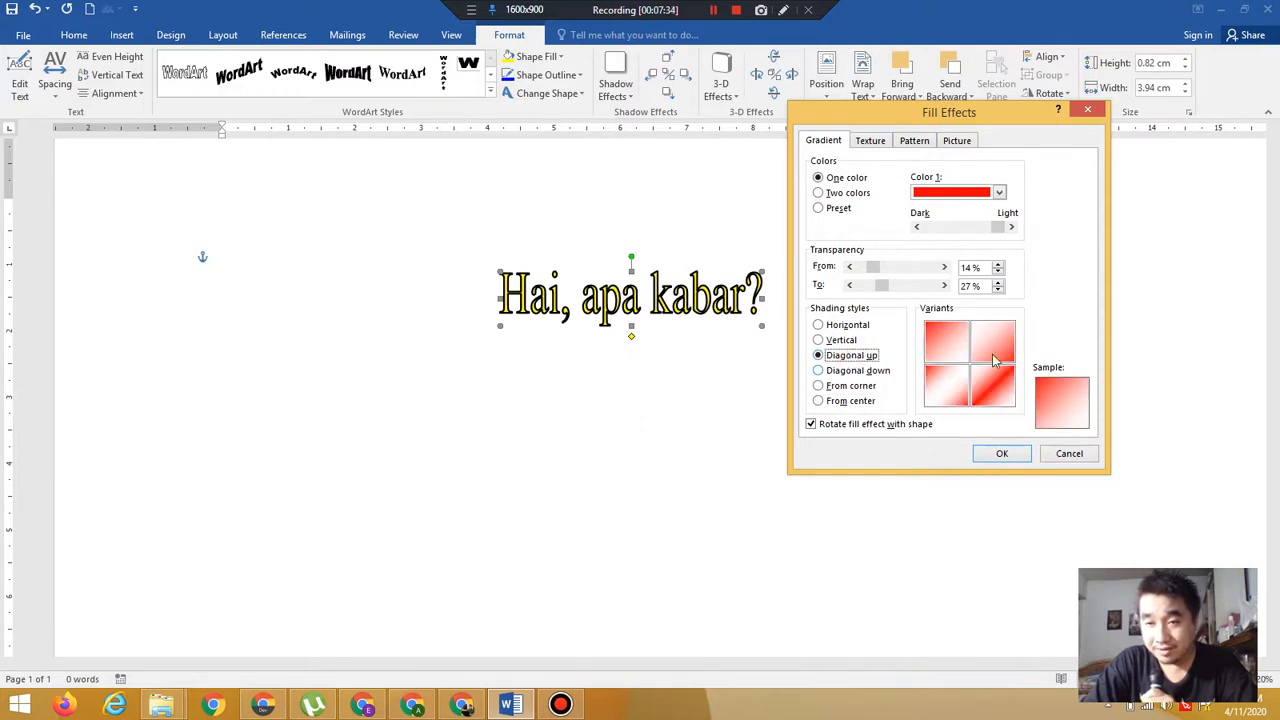
pyautogui.click(955, 348)
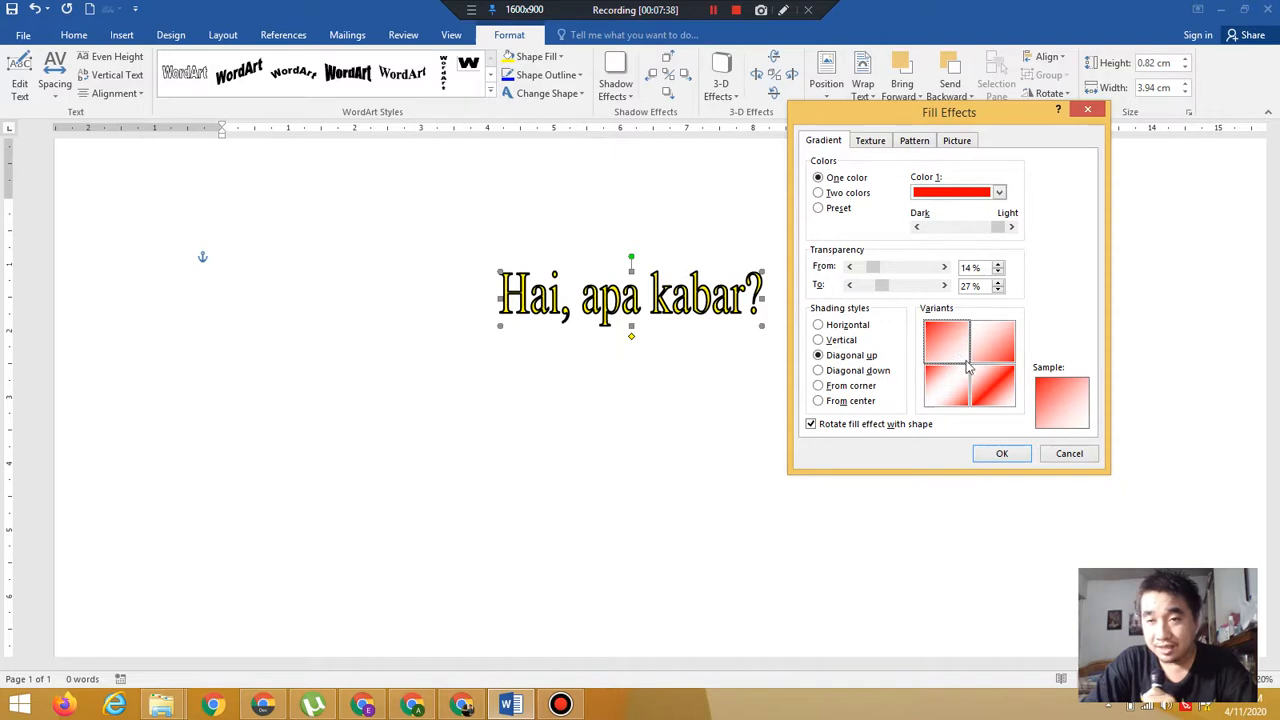
pyautogui.click(1021, 456)
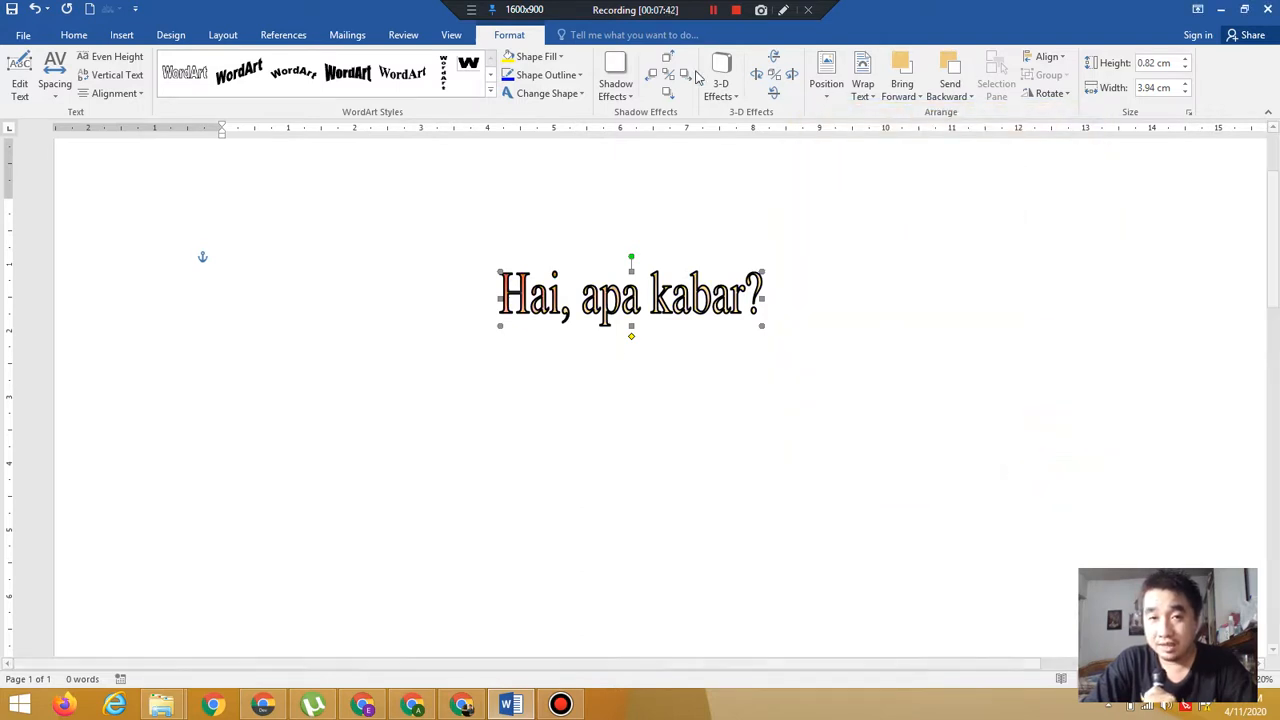
# Reopen the gradient fill effects and switch to a two-colour gradient of green and yellow
pyautogui.click(553, 58)
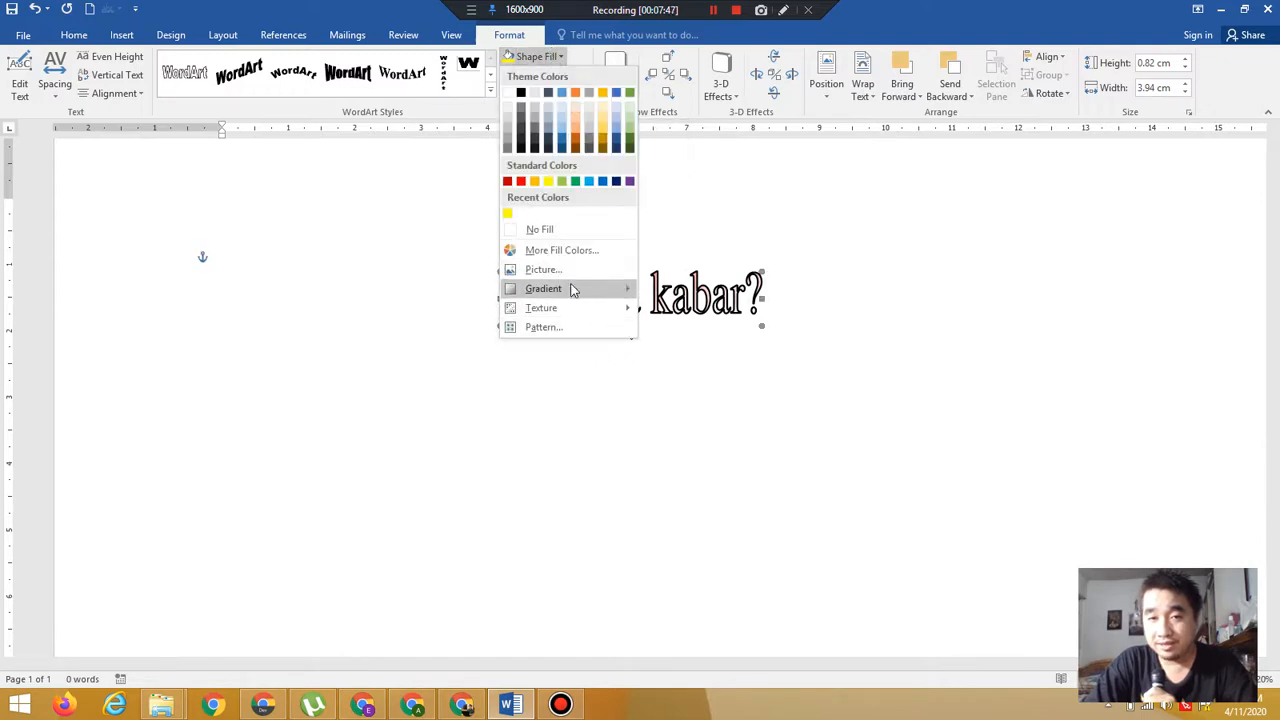
pyautogui.moveTo(571, 289)
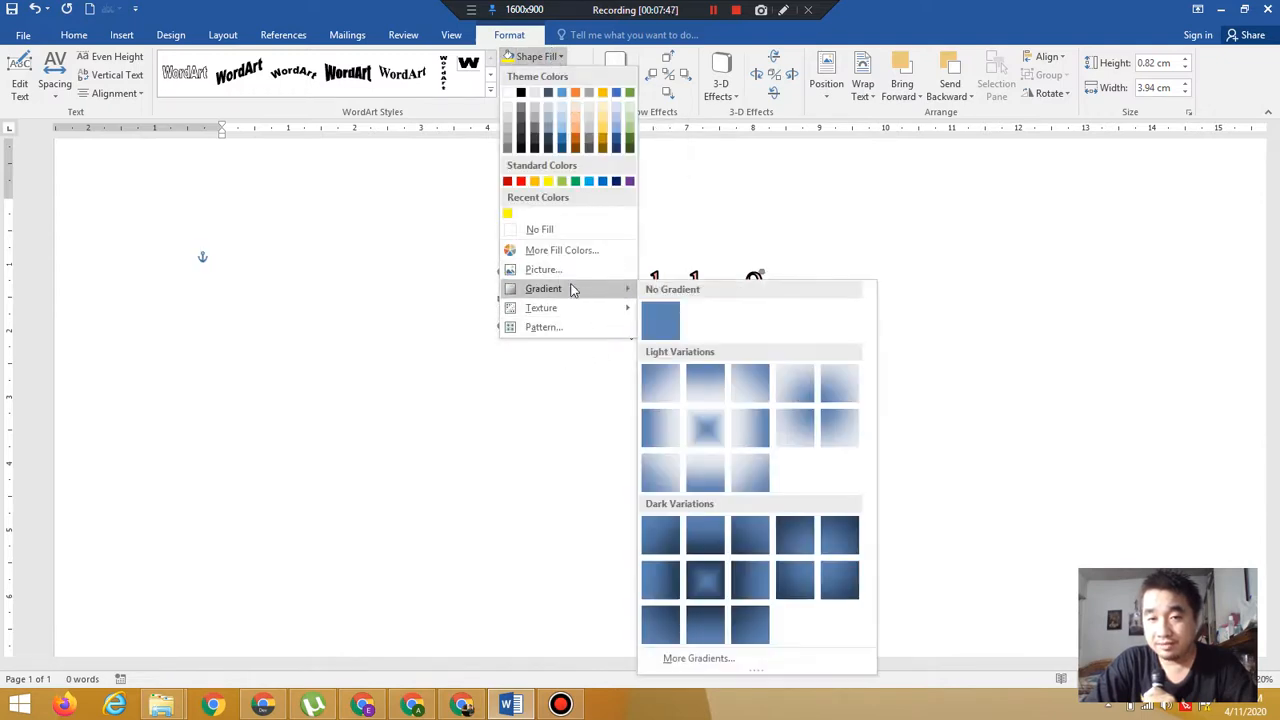
pyautogui.click(720, 663)
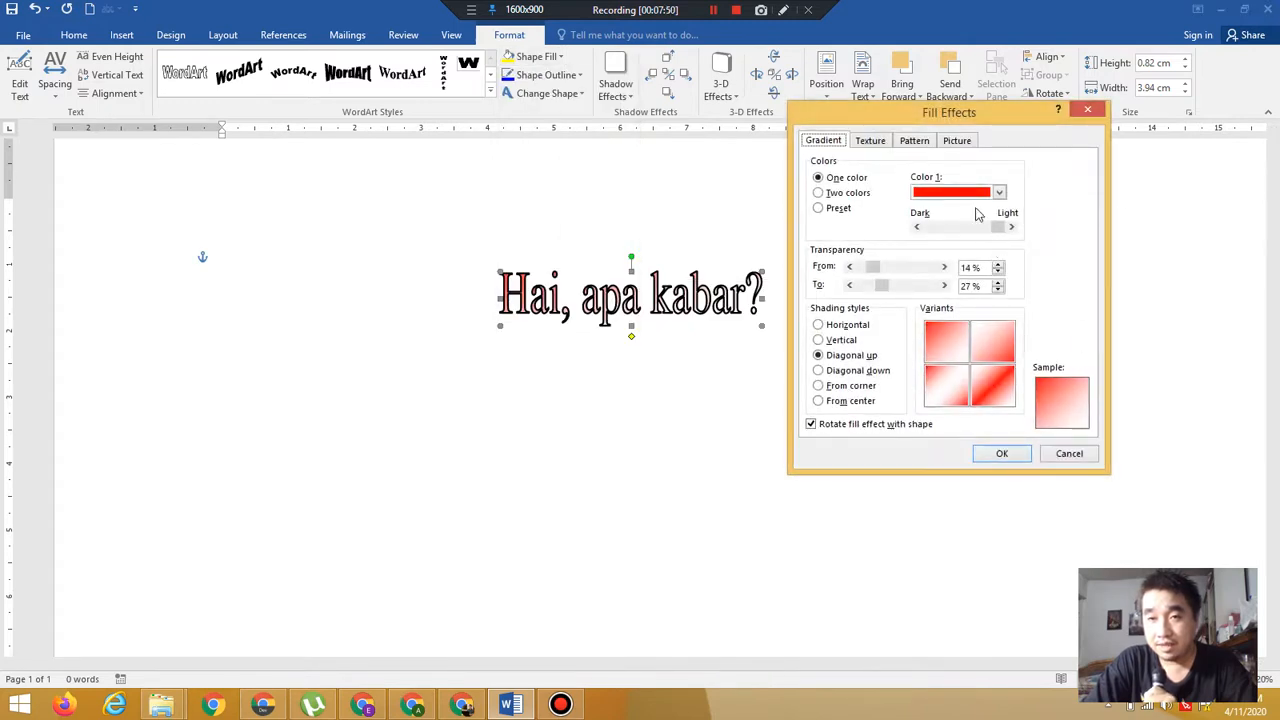
pyautogui.click(840, 195)
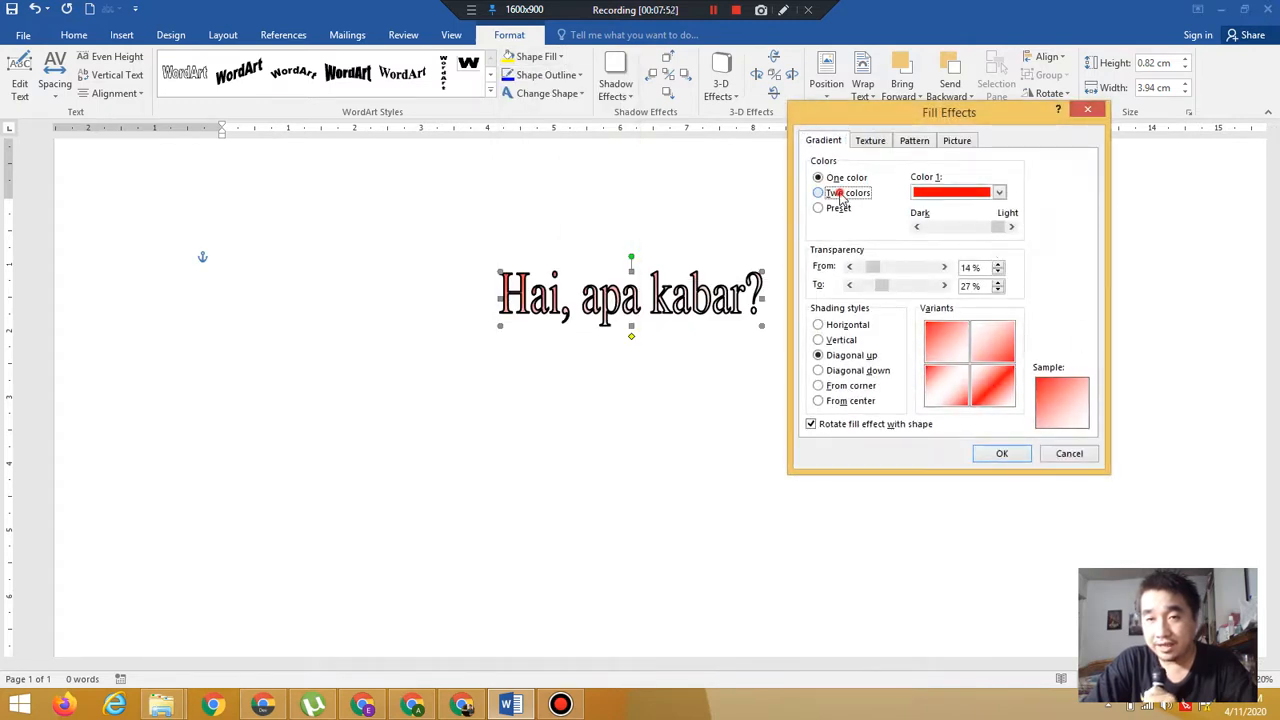
pyautogui.click(977, 201)
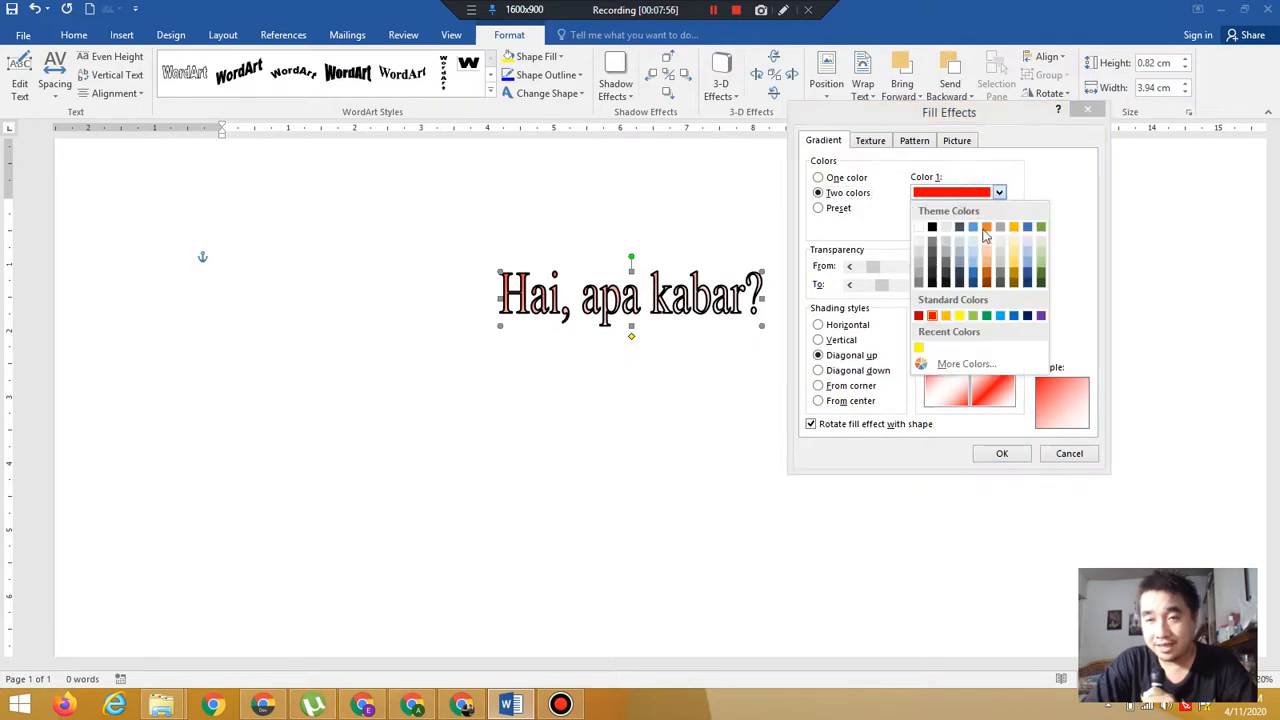
pyautogui.click(973, 316)
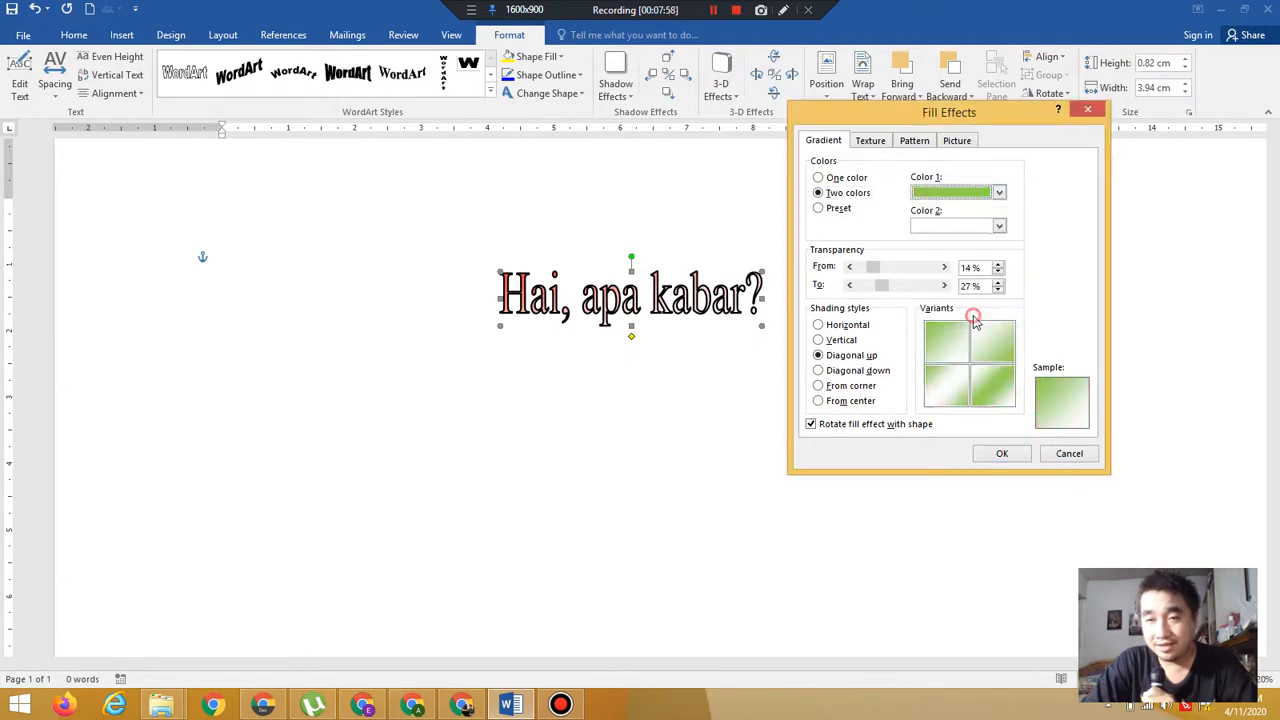
pyautogui.click(977, 228)
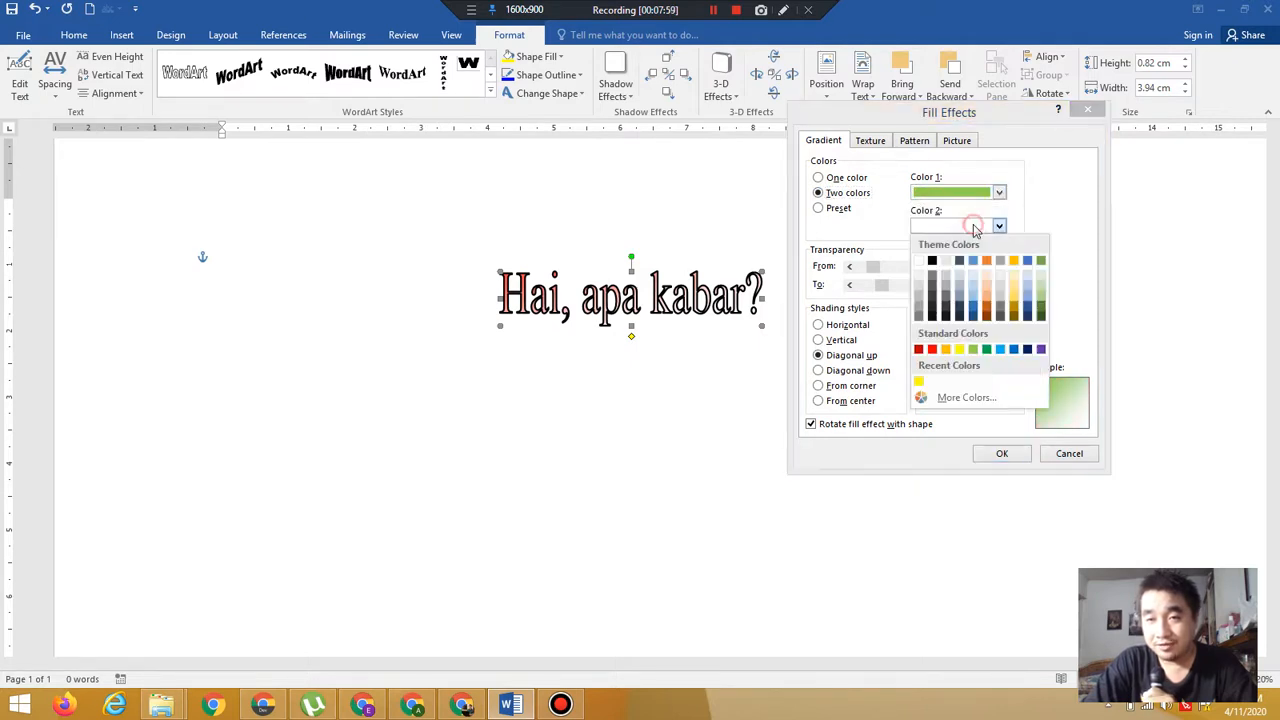
pyautogui.click(959, 349)
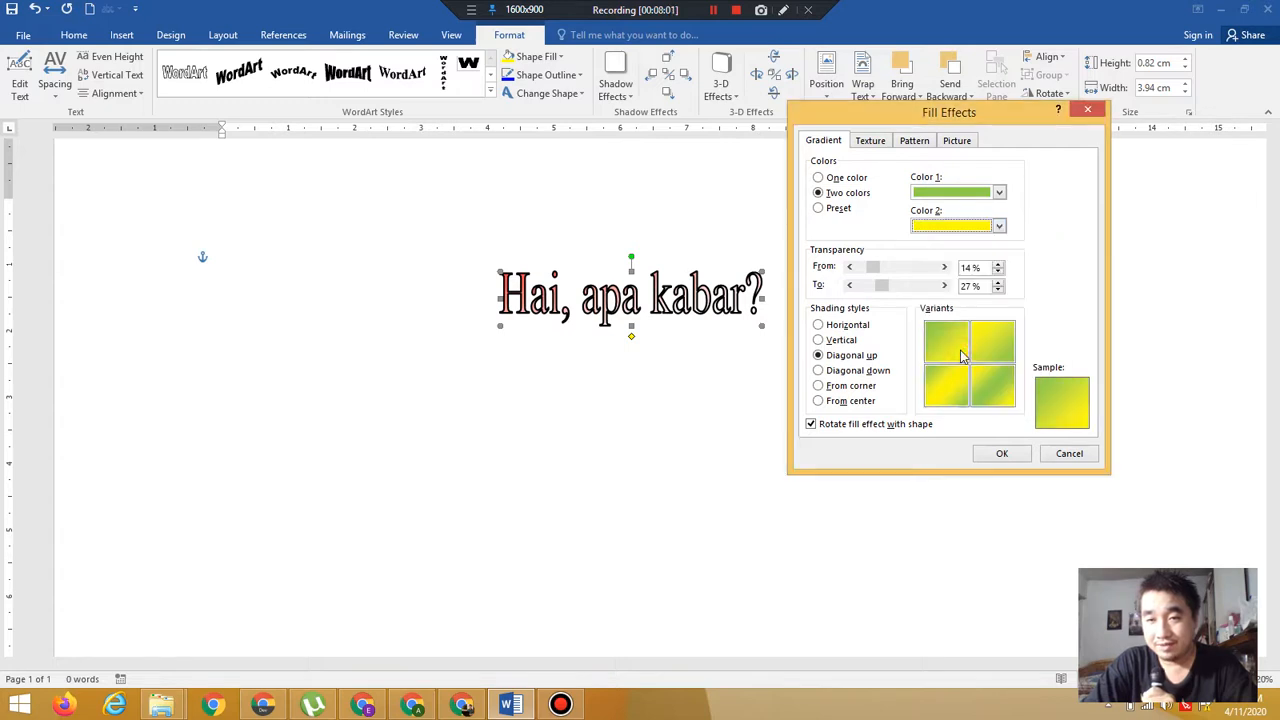
# Change the gradient's first colour to a brighter green and set the transparency to 10% from and 24% to
pyautogui.click(985, 194)
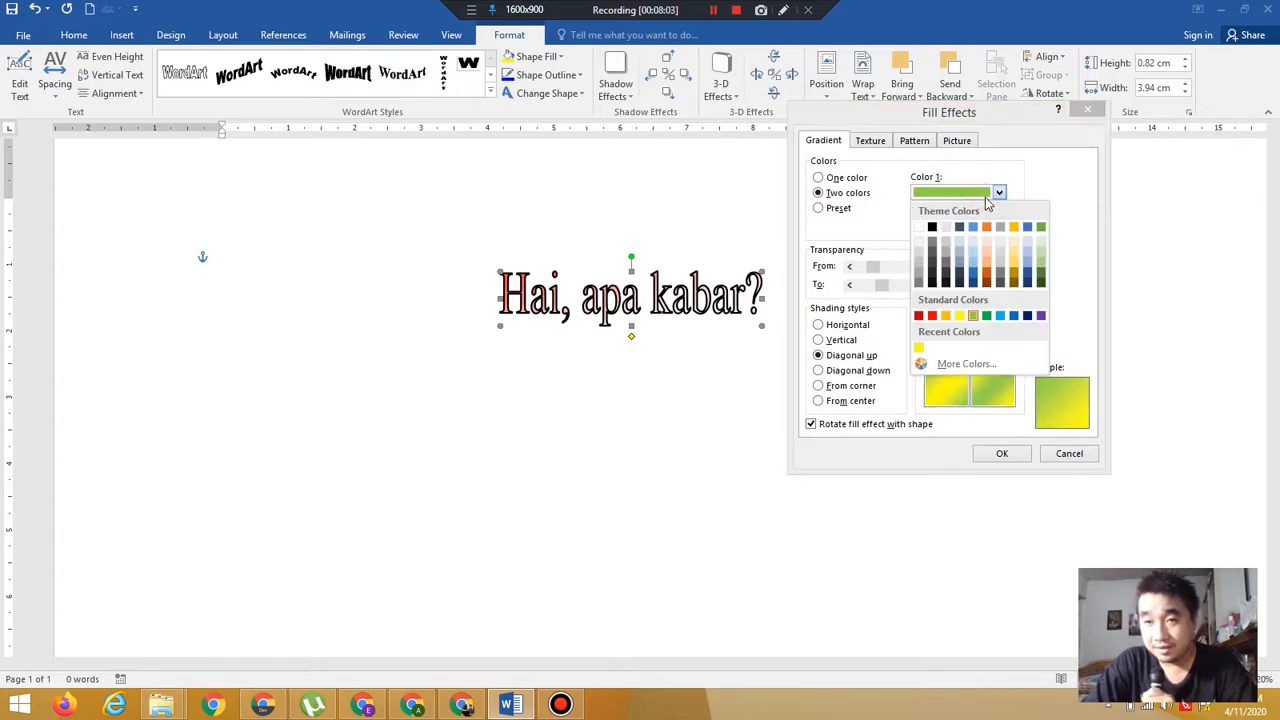
pyautogui.click(1005, 366)
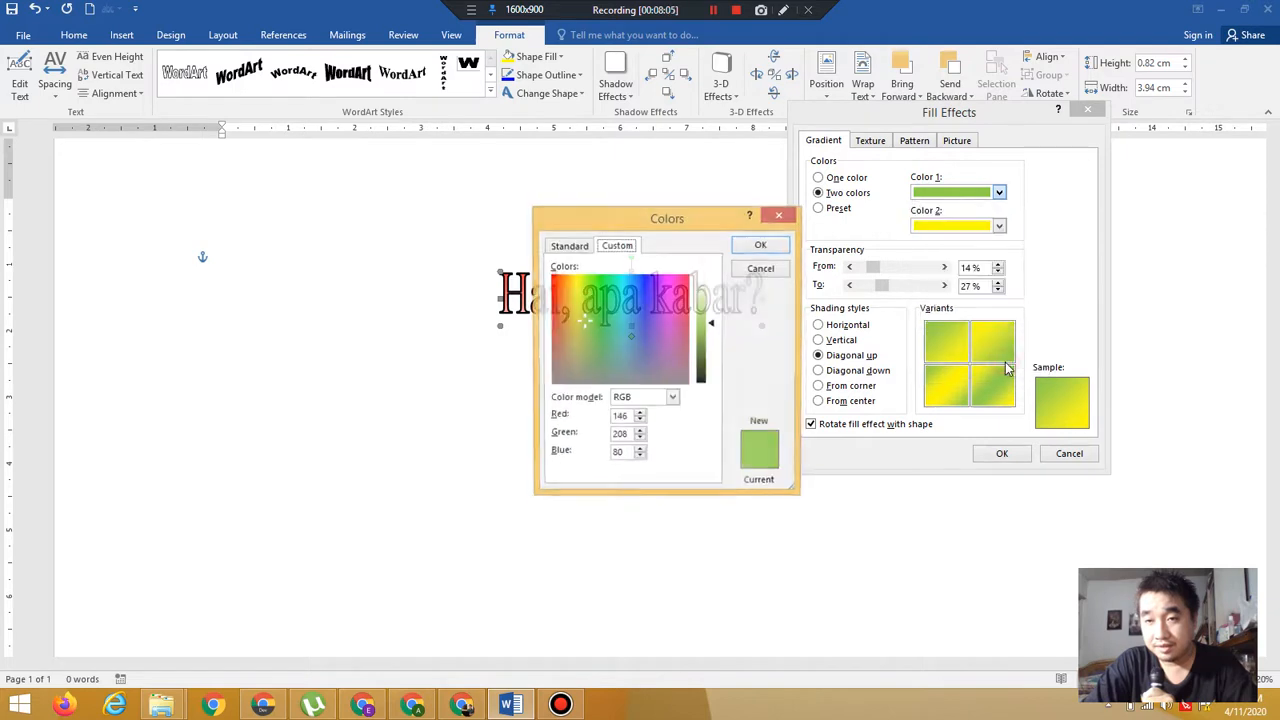
pyautogui.click(562, 250)
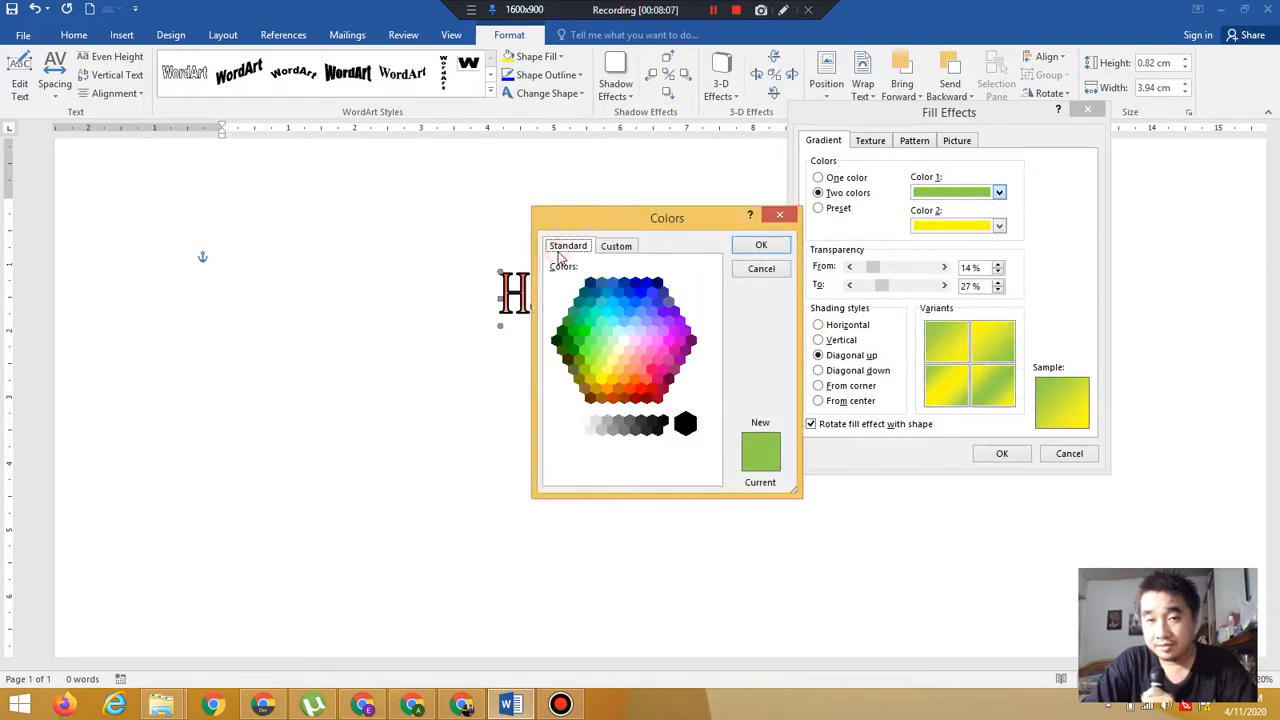
pyautogui.click(585, 331)
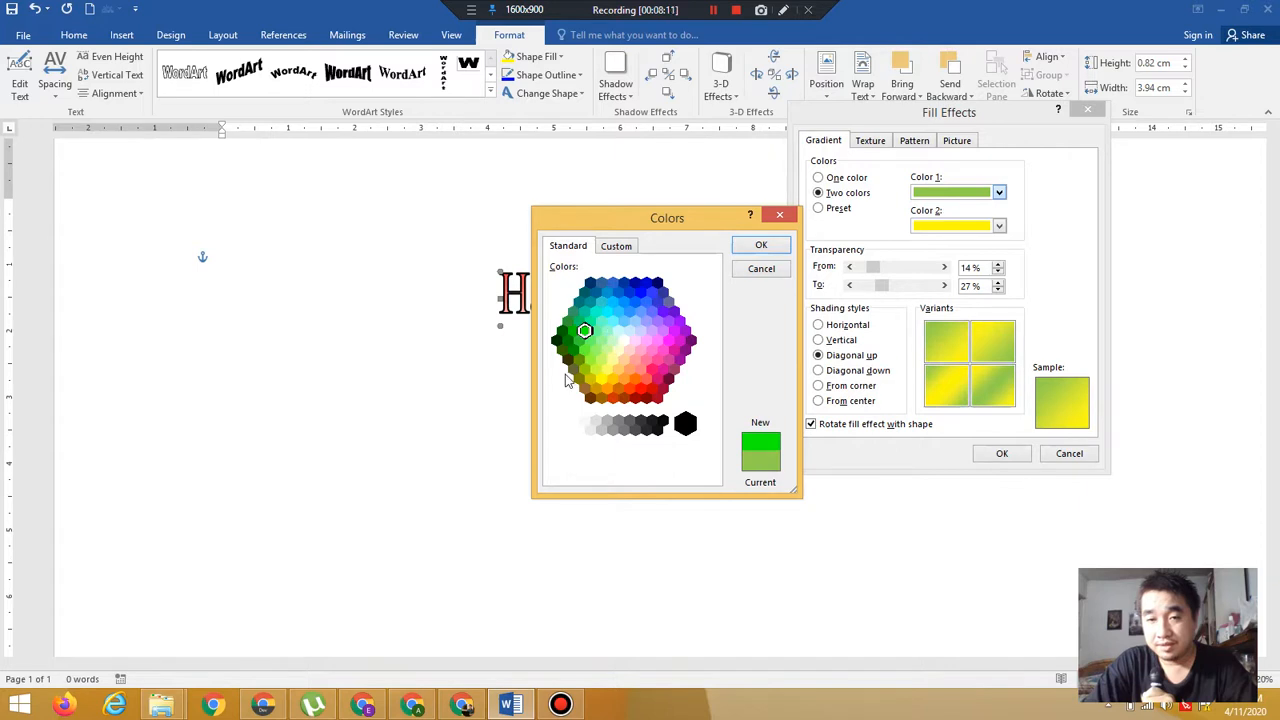
pyautogui.click(757, 245)
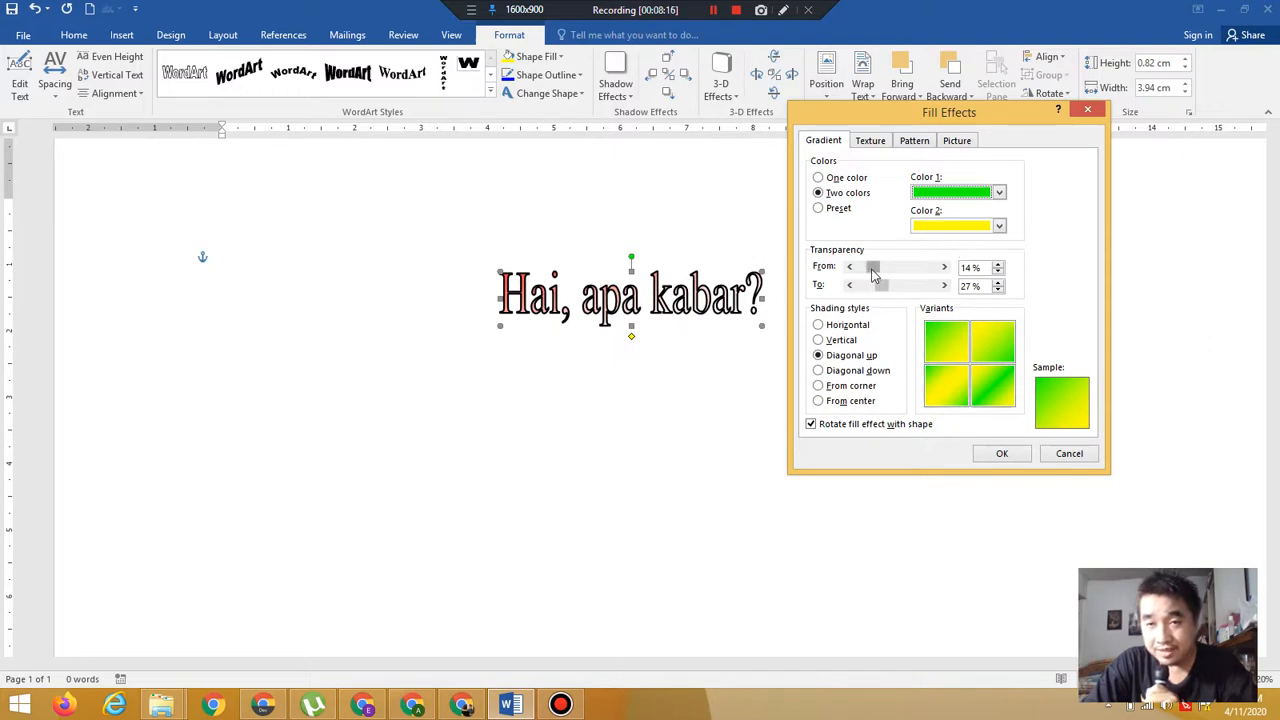
pyautogui.moveTo(873, 275); pyautogui.dragTo(882, 286)
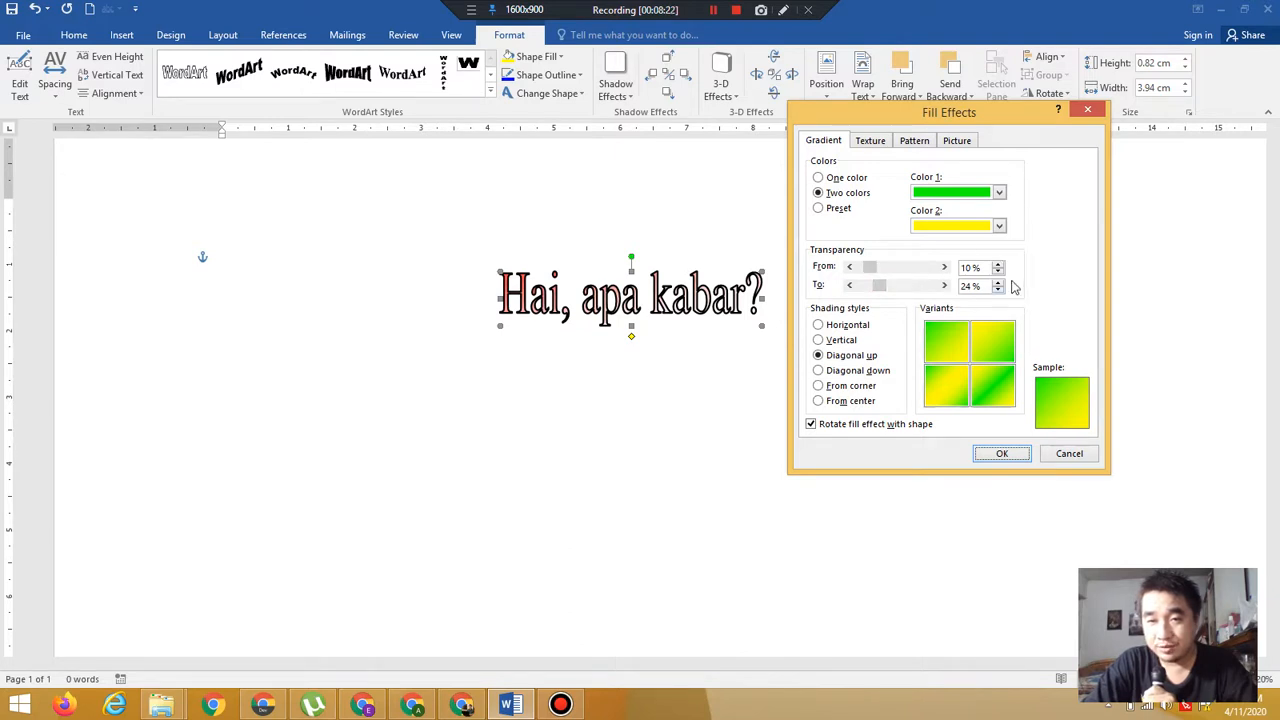
# Choose the From center shading style with its second variant and apply the gradient fill
pyautogui.click(846, 404)
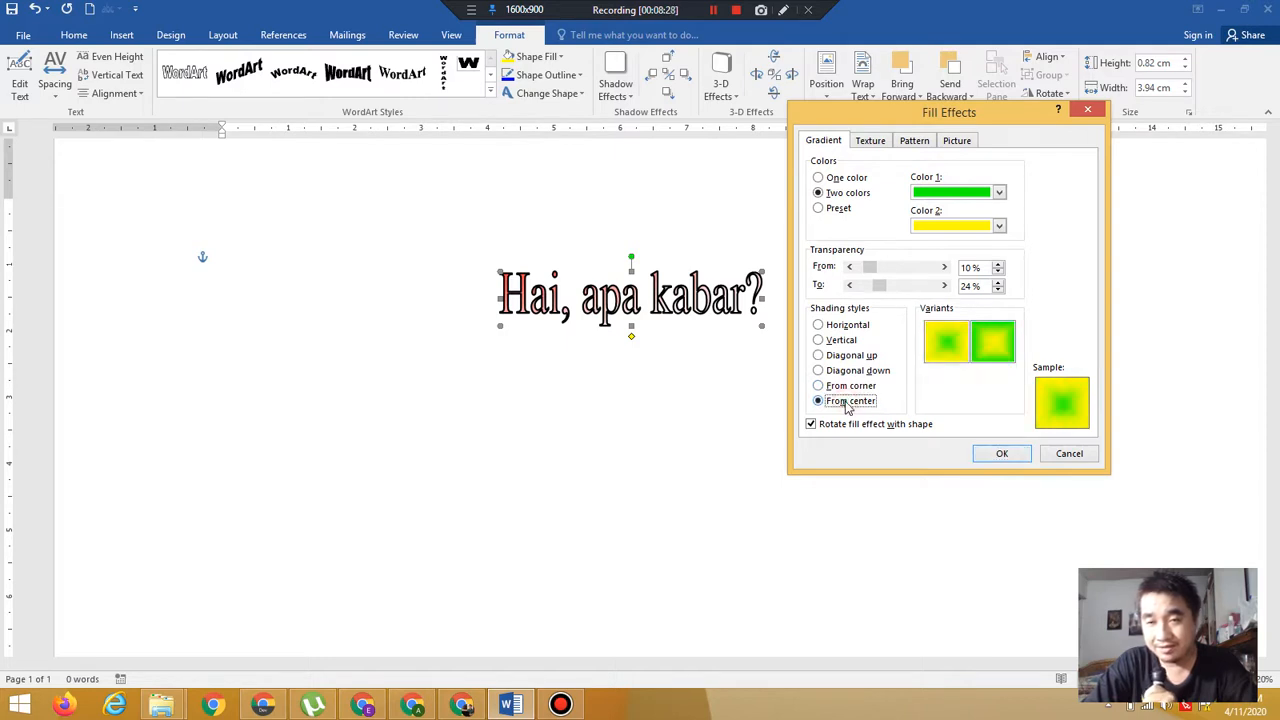
pyautogui.click(993, 342)
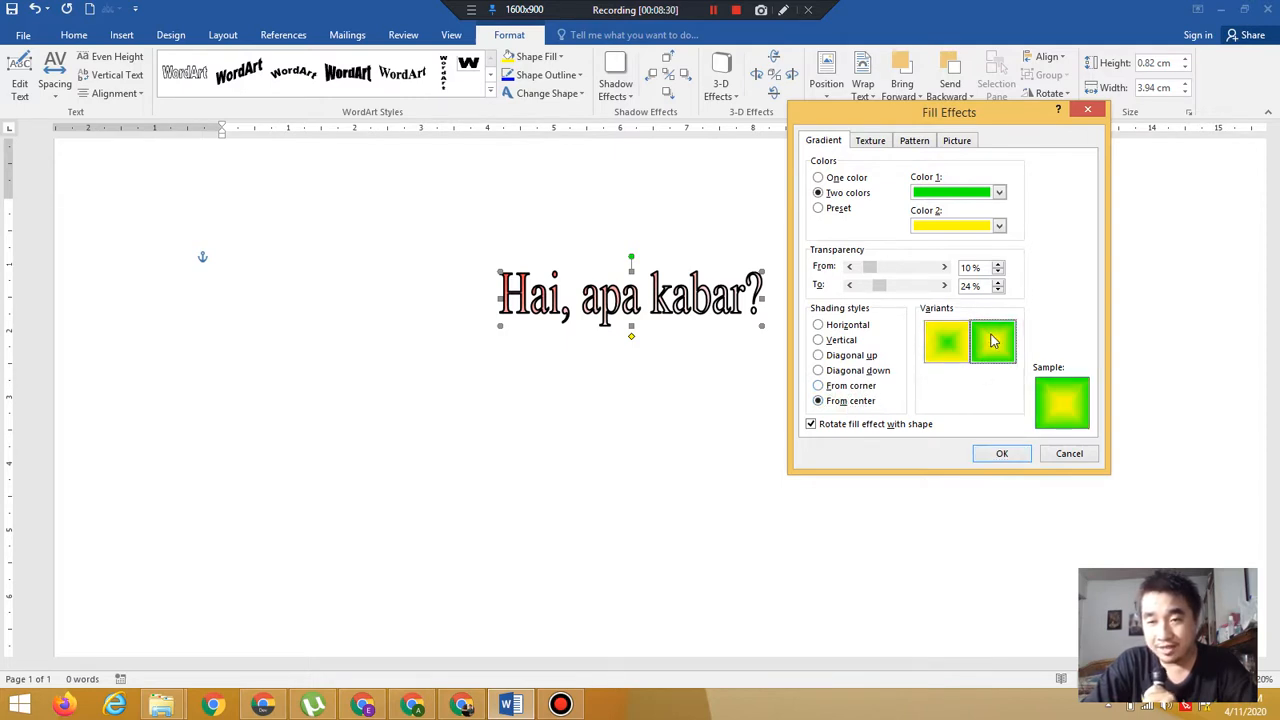
pyautogui.click(1003, 455)
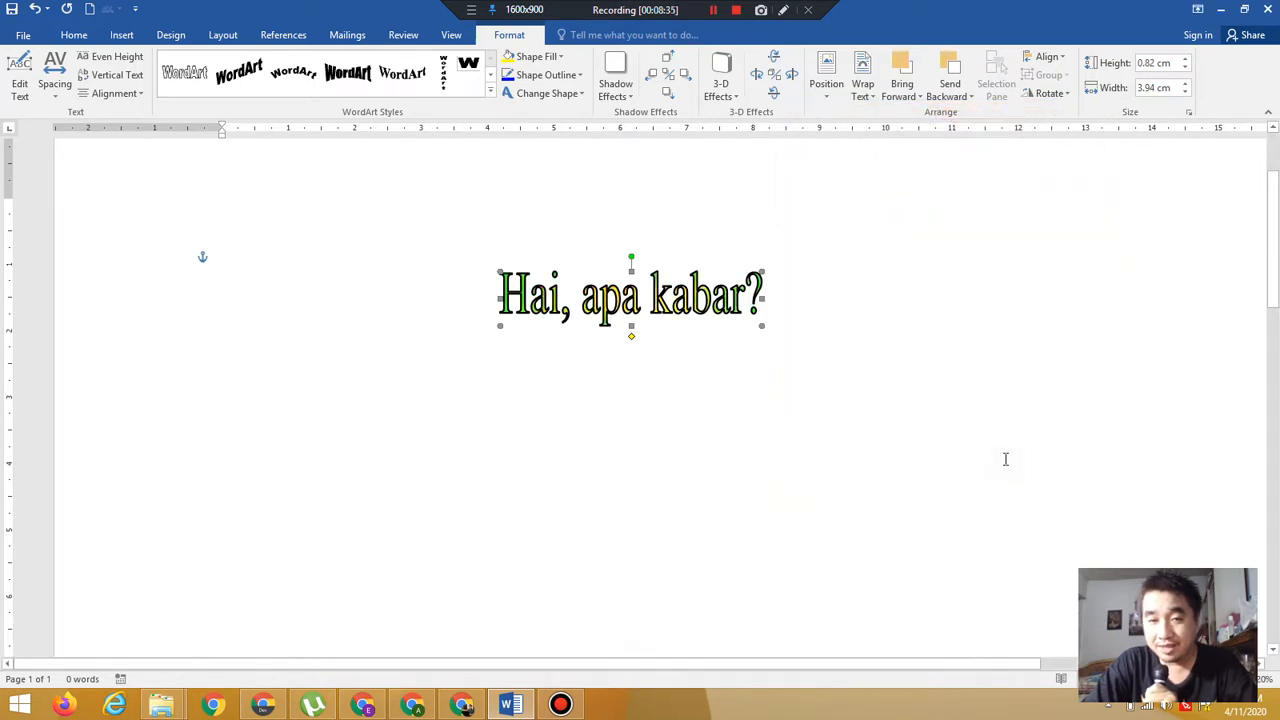
# Fill the WordArt with the white marble texture
pyautogui.click(550, 58)
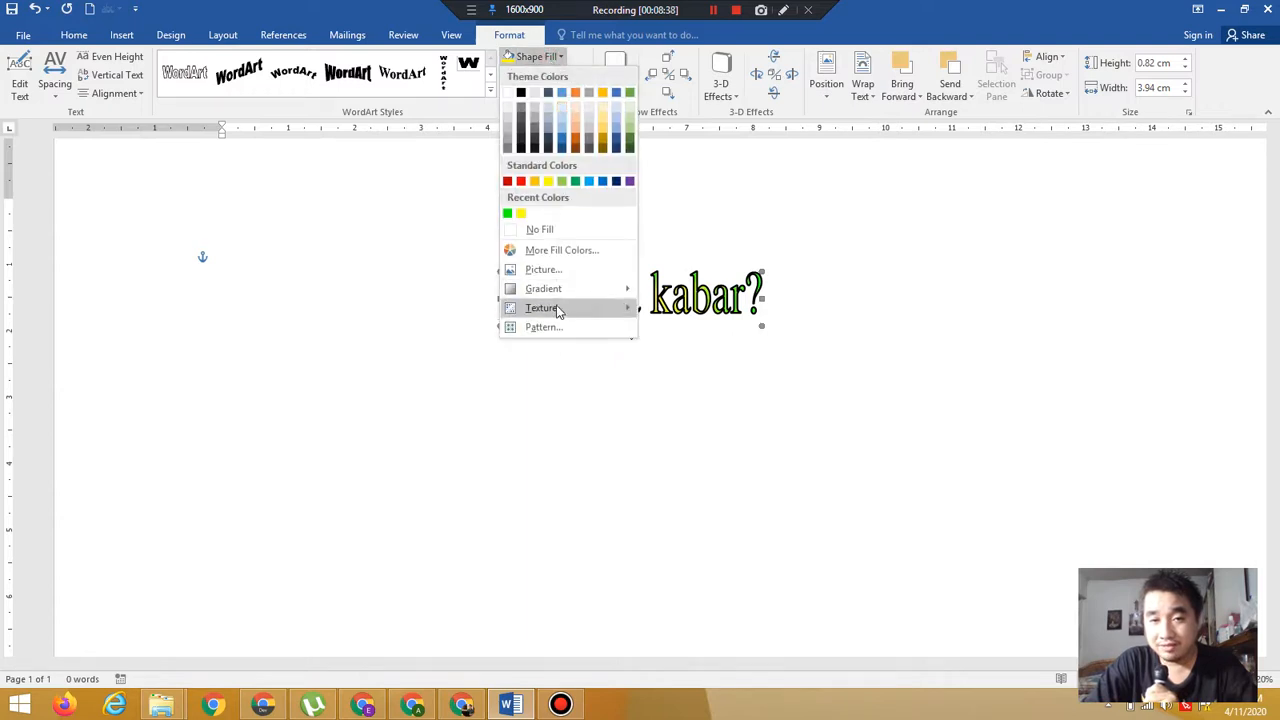
pyautogui.moveTo(564, 309)
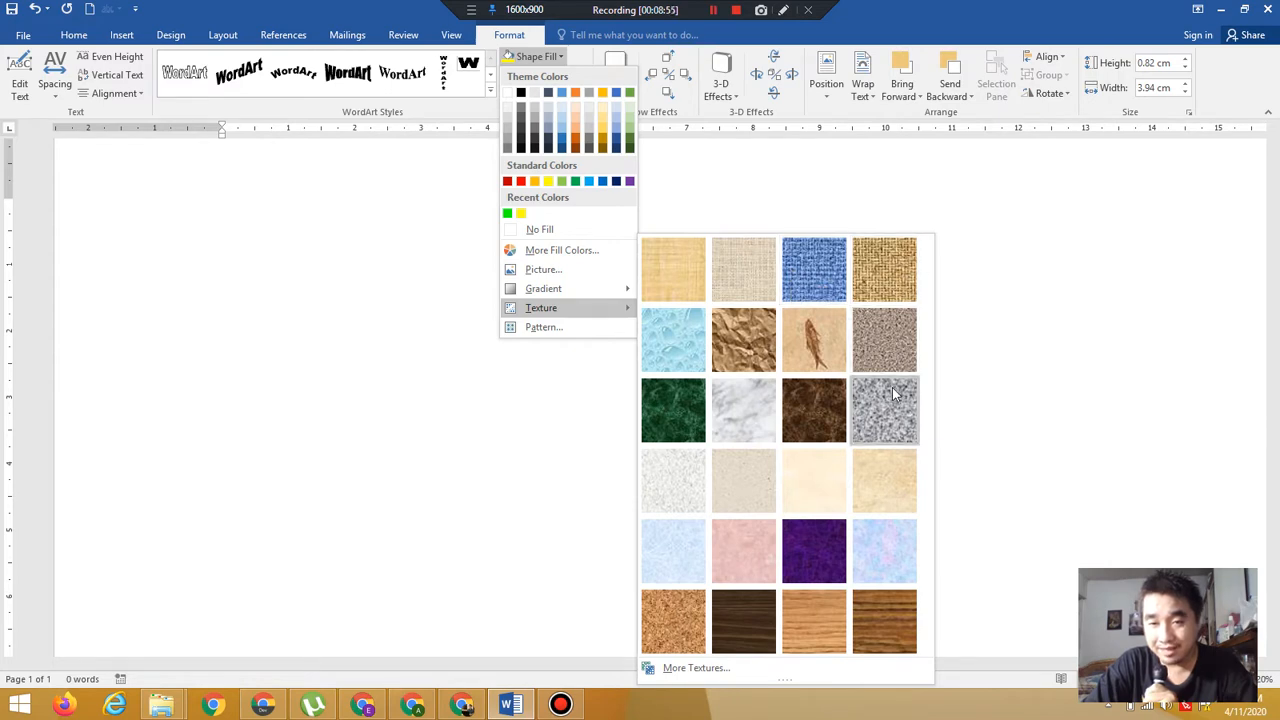
pyautogui.click(762, 412)
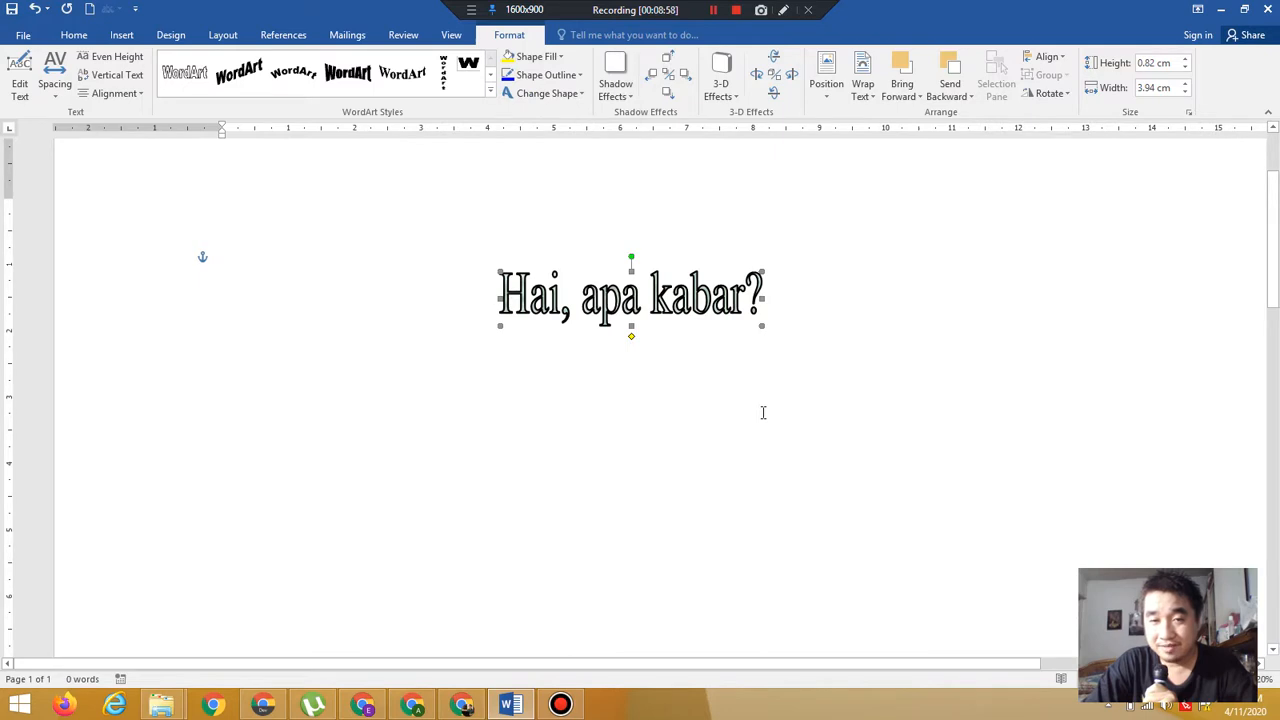
# Open the pattern fill options, try several patterns, and apply the Zig zag pattern in green and yellow
pyautogui.click(547, 58)
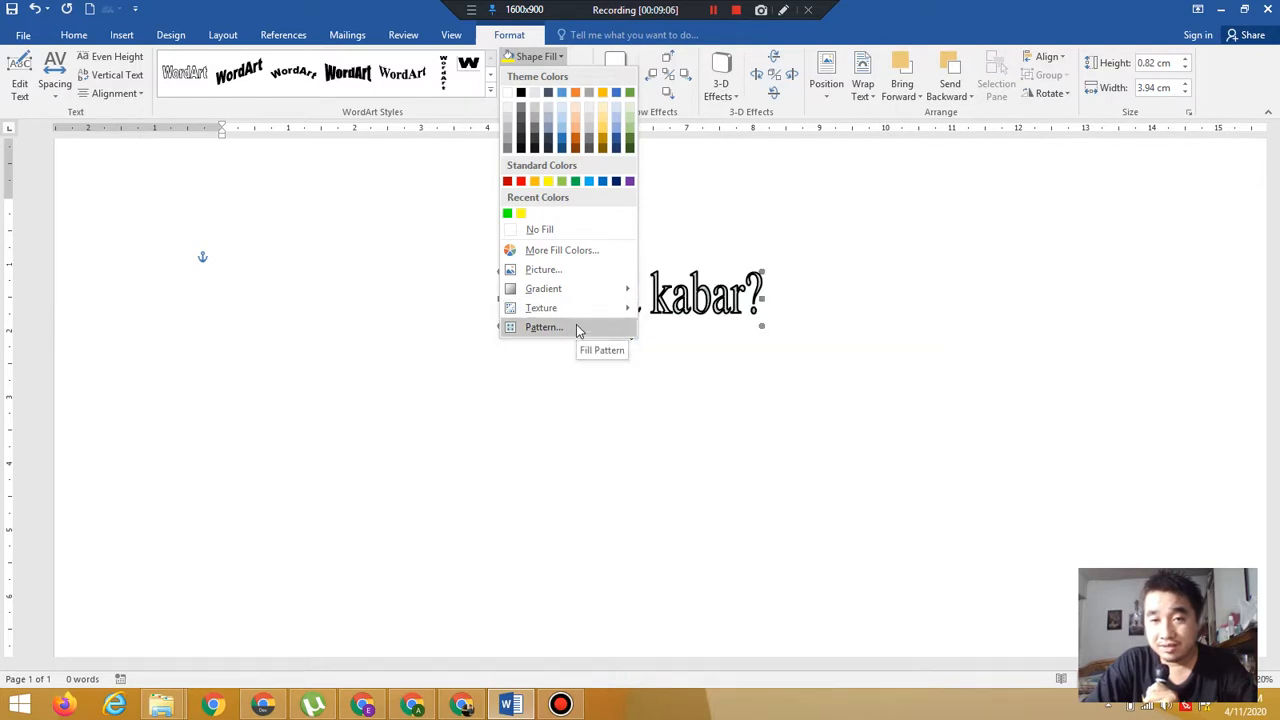
pyautogui.click(576, 328)
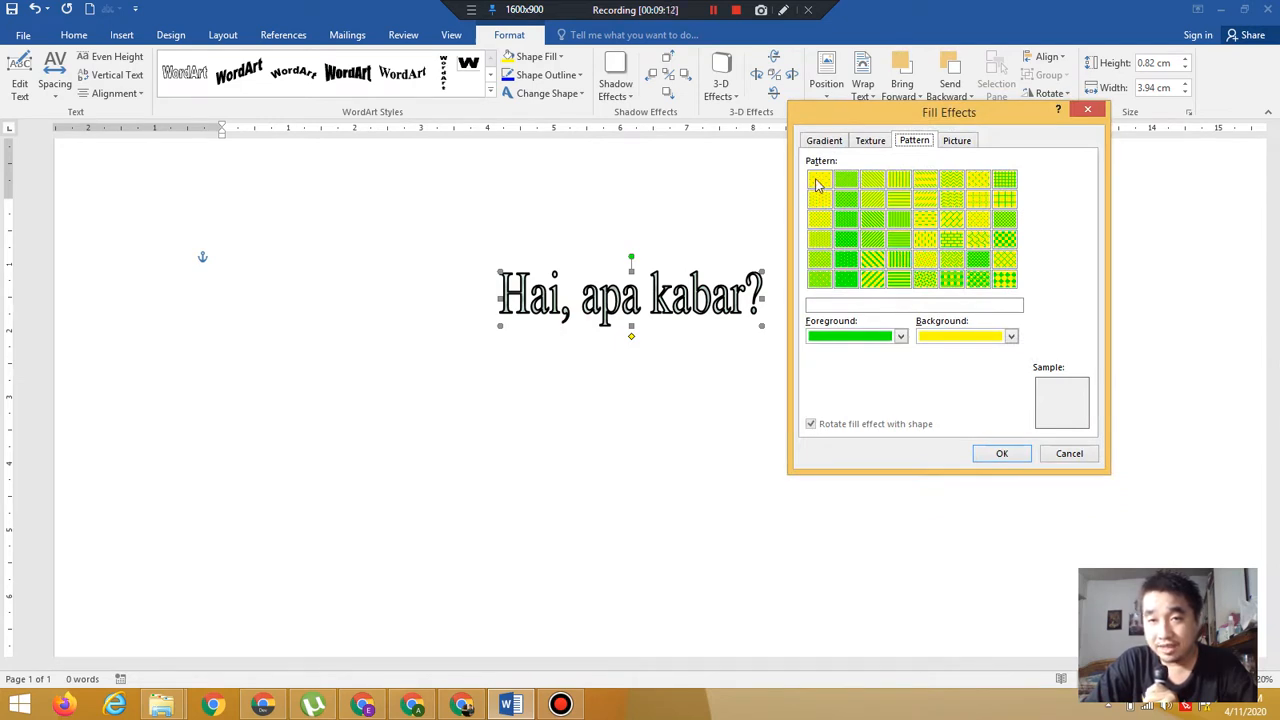
pyautogui.click(818, 182)
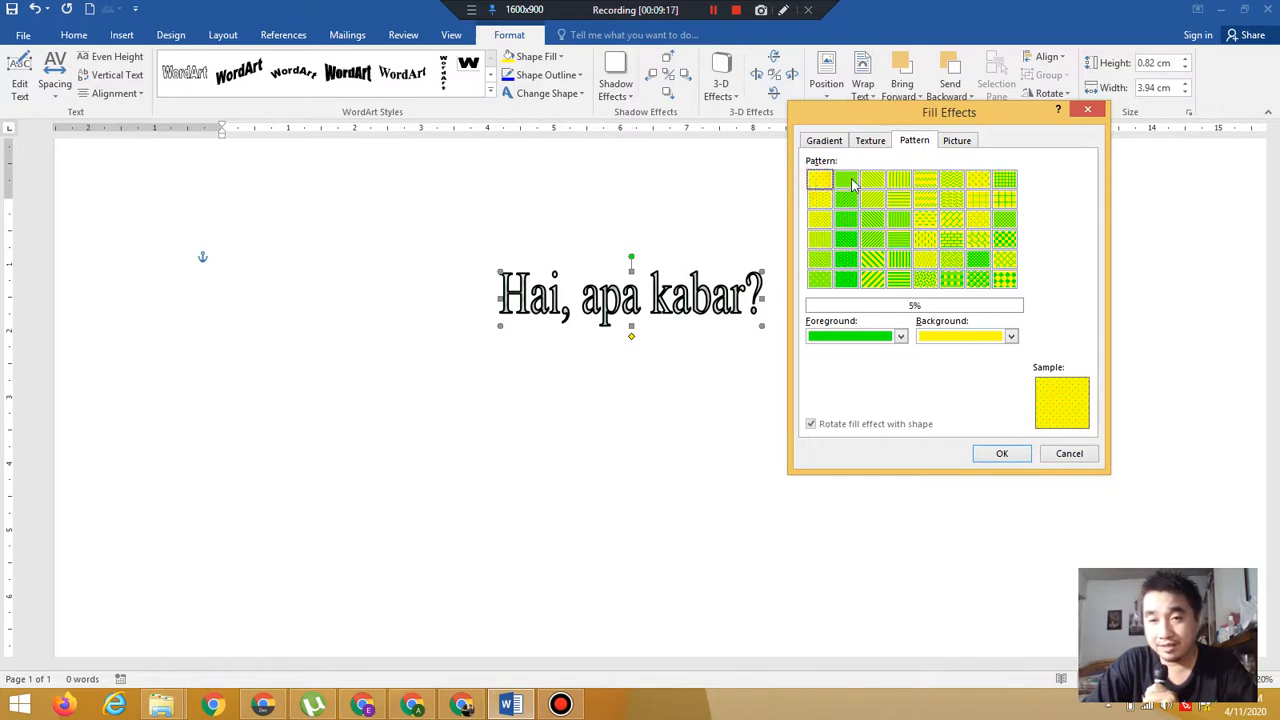
pyautogui.click(847, 181)
pyautogui.click(872, 181)
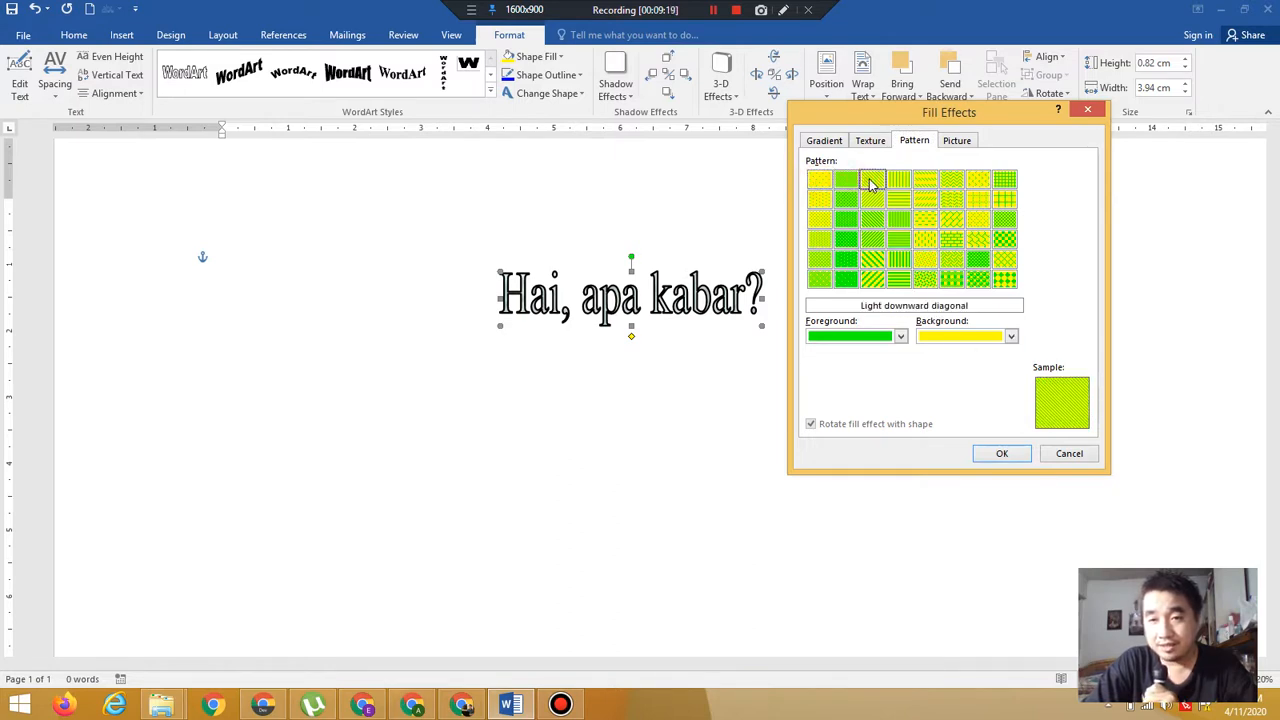
pyautogui.click(899, 181)
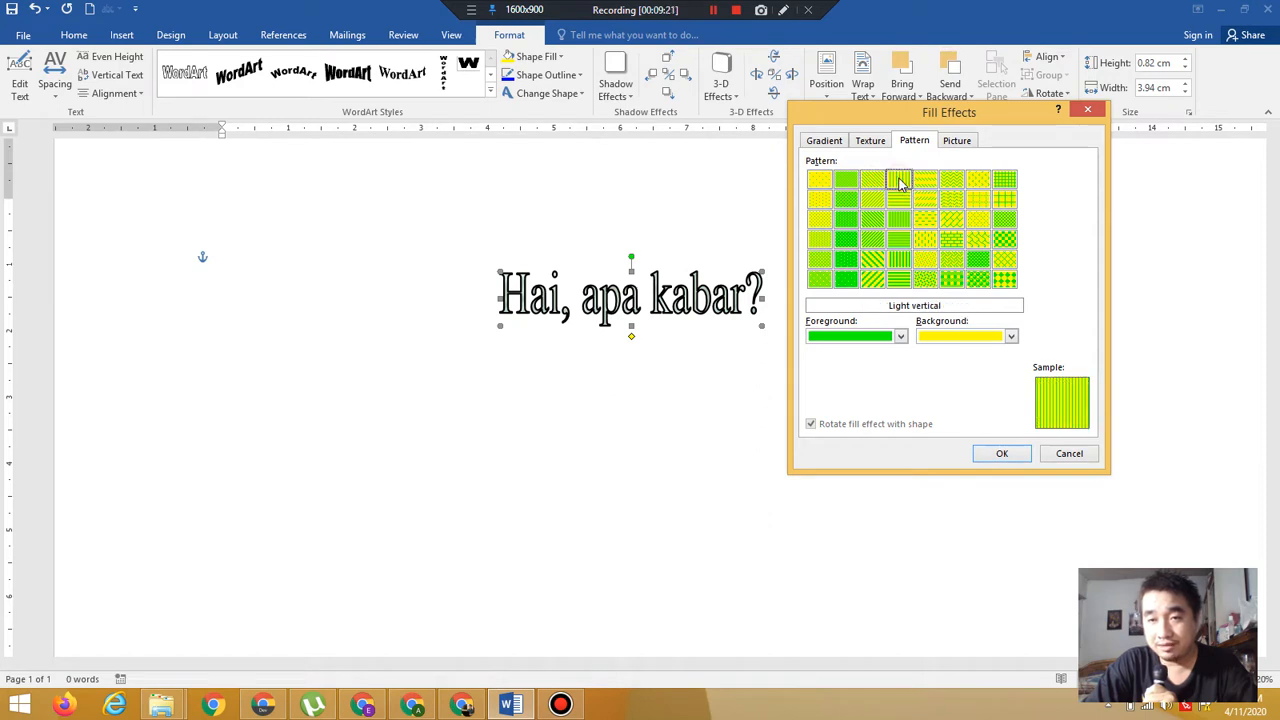
pyautogui.click(926, 181)
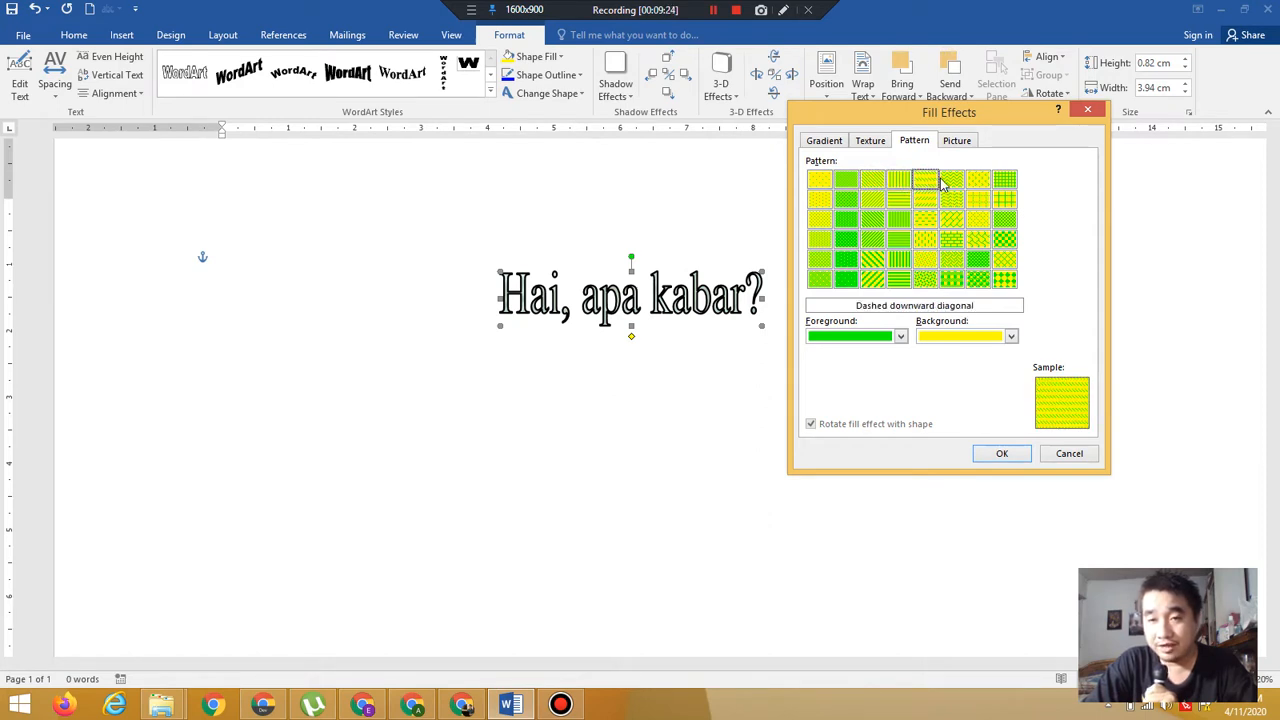
pyautogui.doubleClick(951, 180)
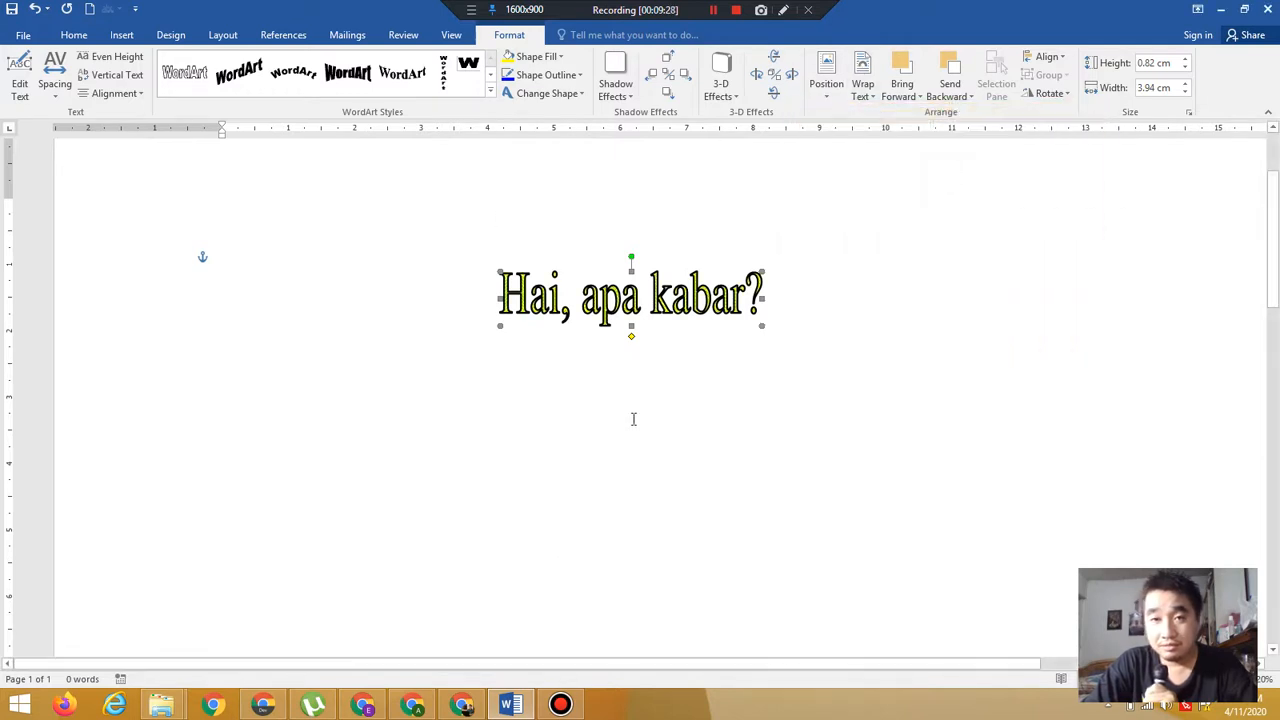
# Reopen the pattern fill options and choose the Solid diamond pattern
pyautogui.click(549, 60)
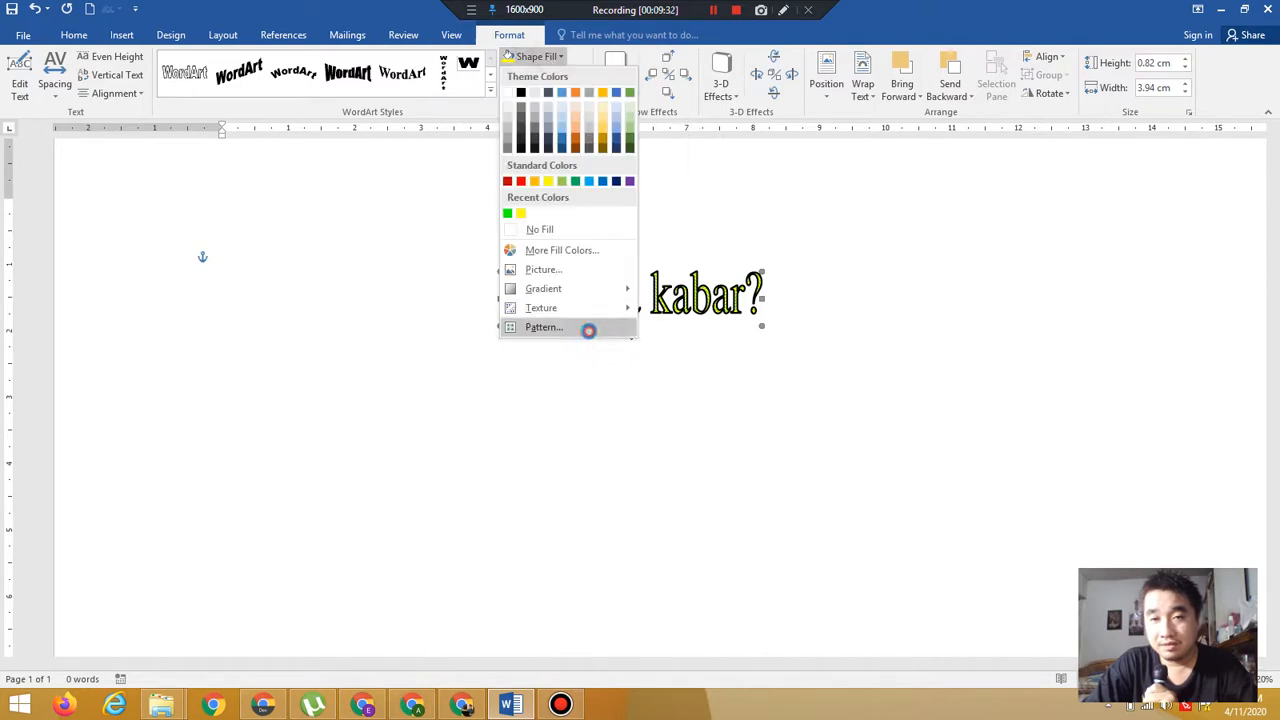
pyautogui.click(587, 328)
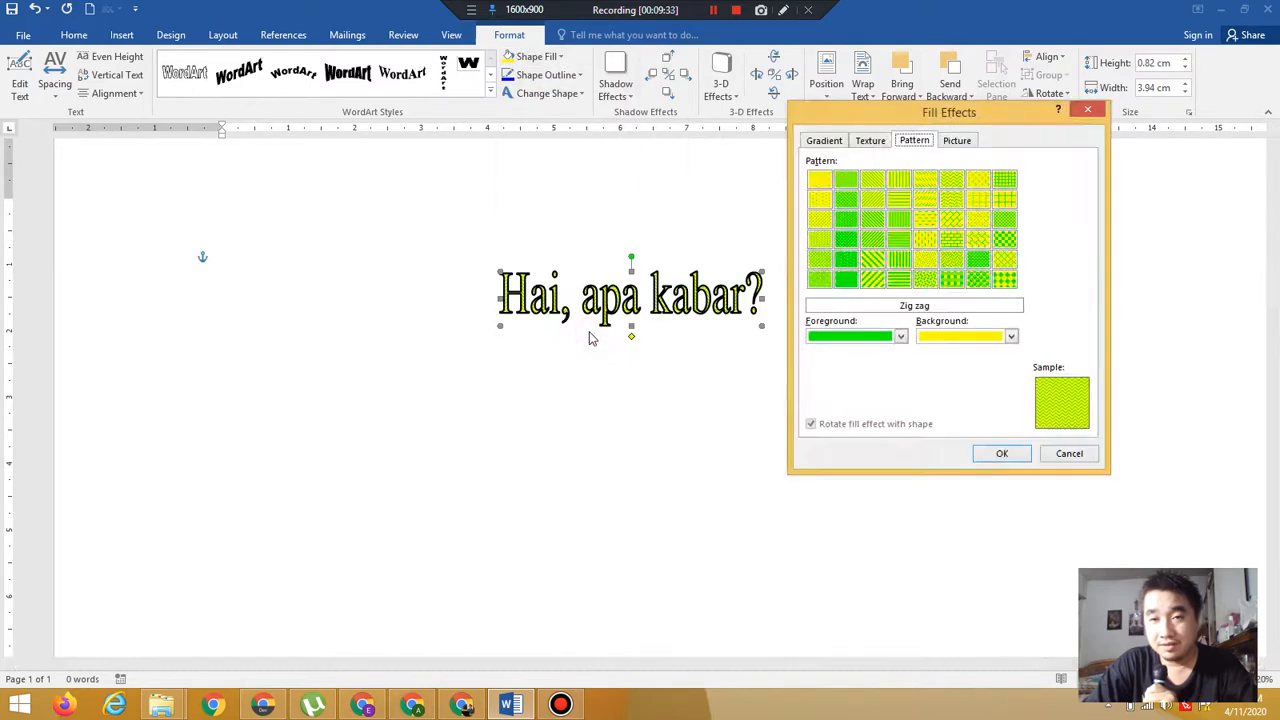
pyautogui.click(920, 182)
pyautogui.click(950, 182)
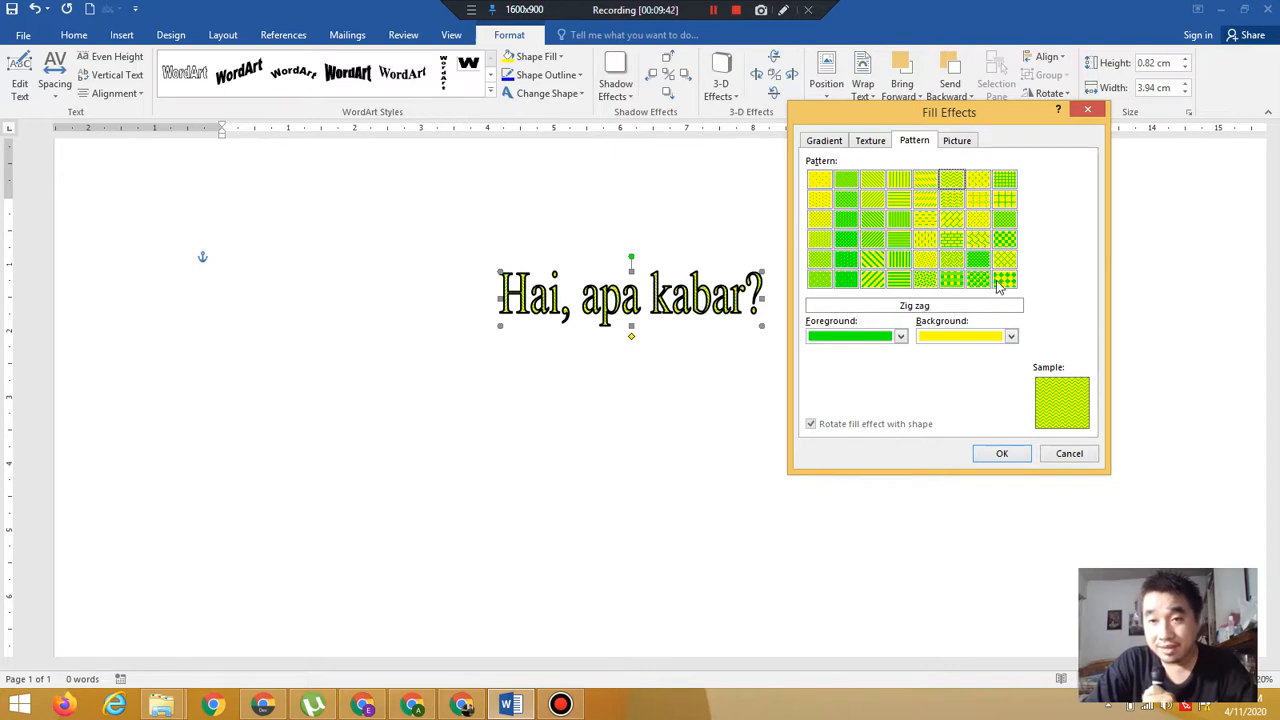
pyautogui.click(1014, 286)
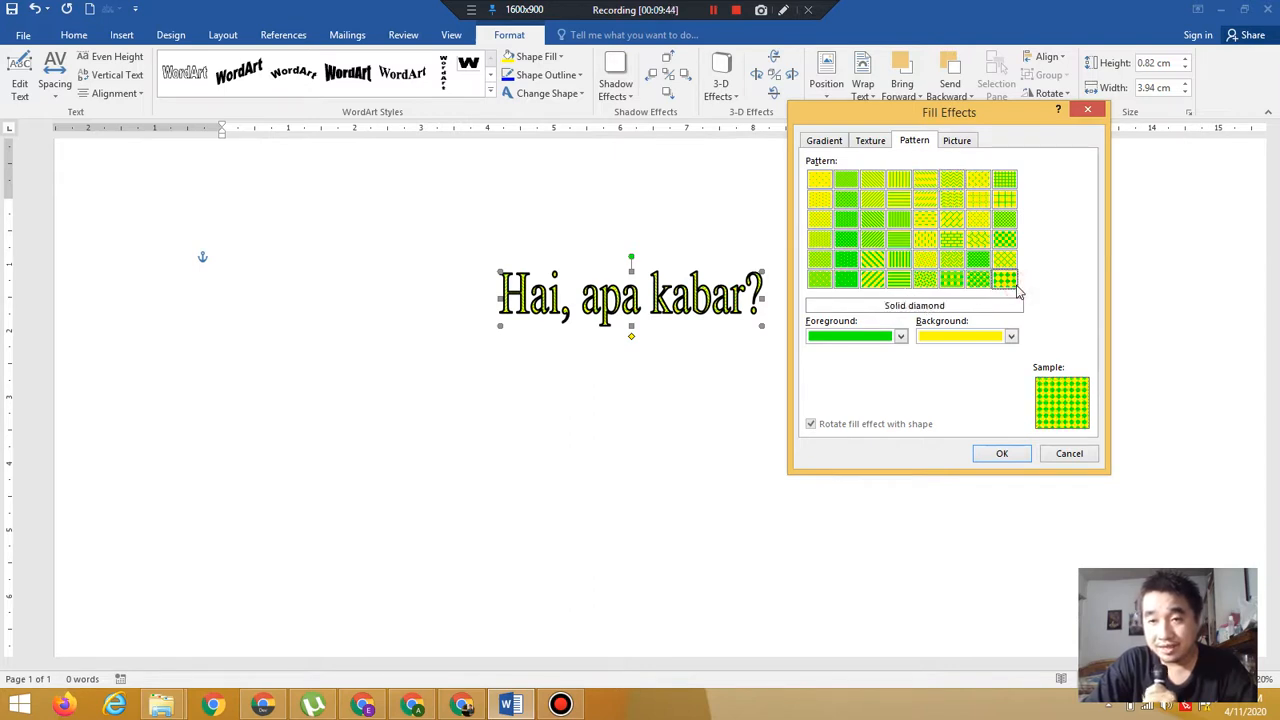
# Set the pattern foreground to red and the background to white, and apply the pattern fill
pyautogui.click(899, 337)
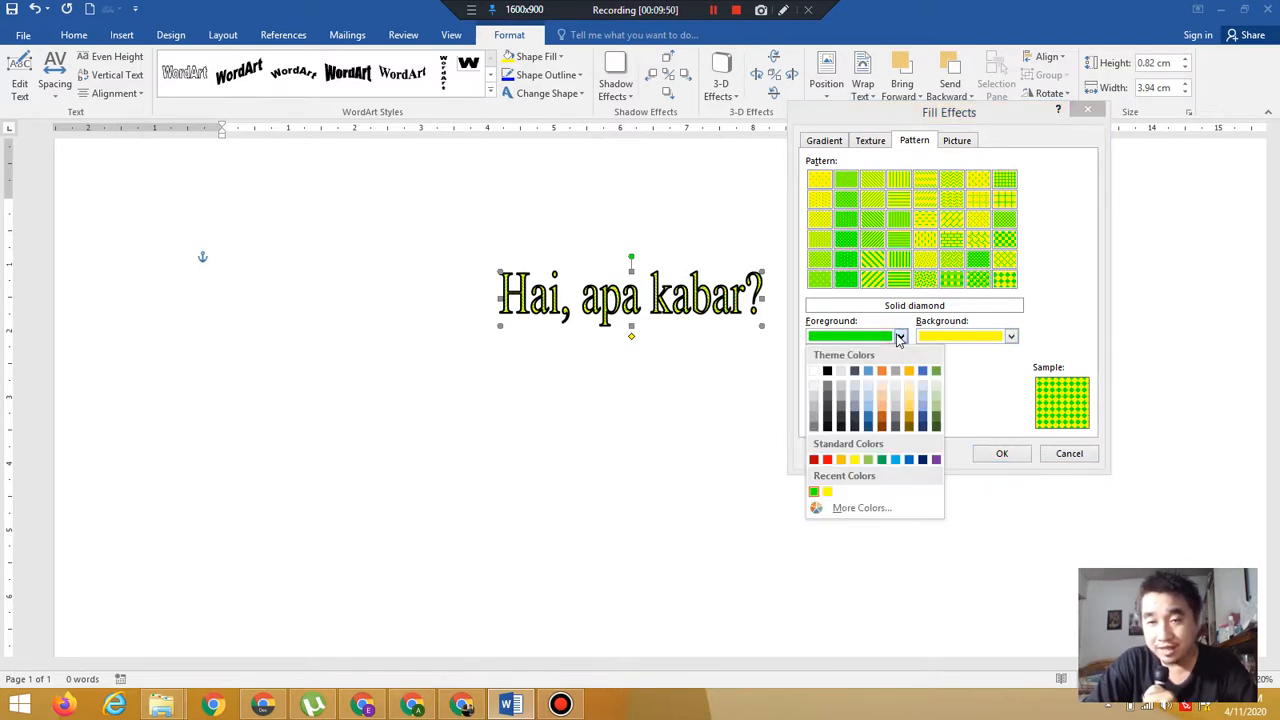
pyautogui.click(827, 460)
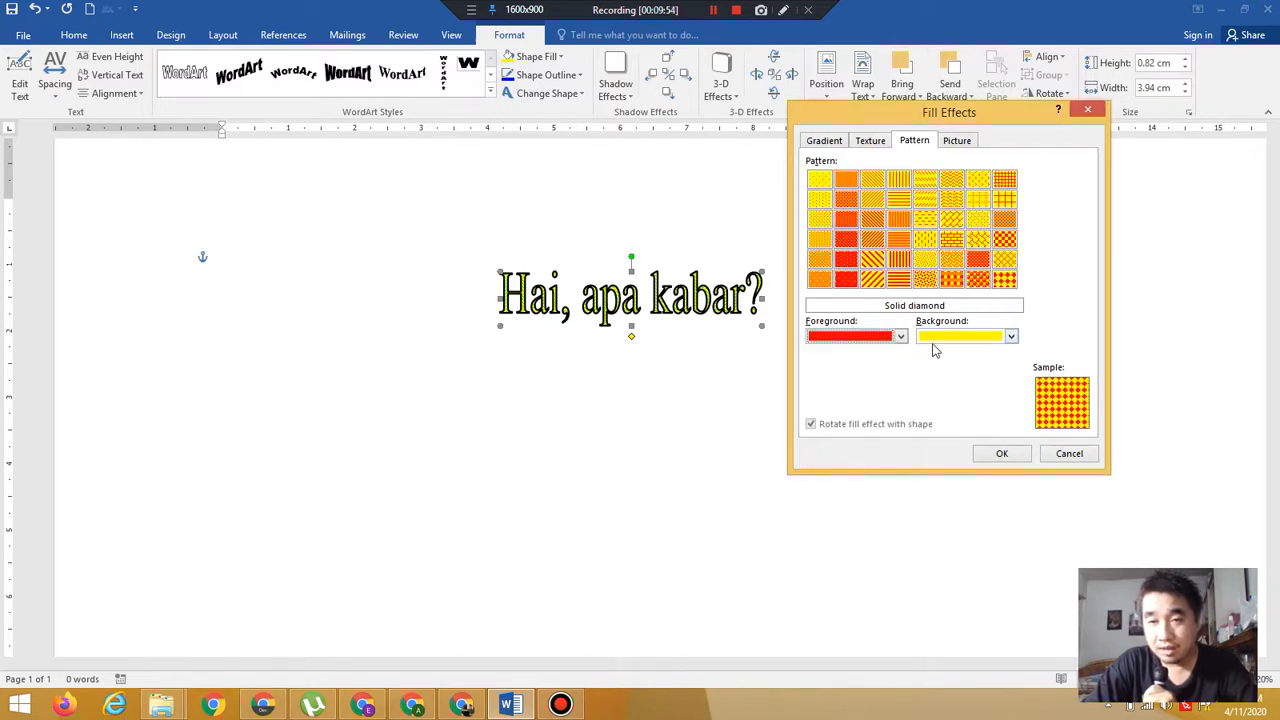
pyautogui.click(988, 340)
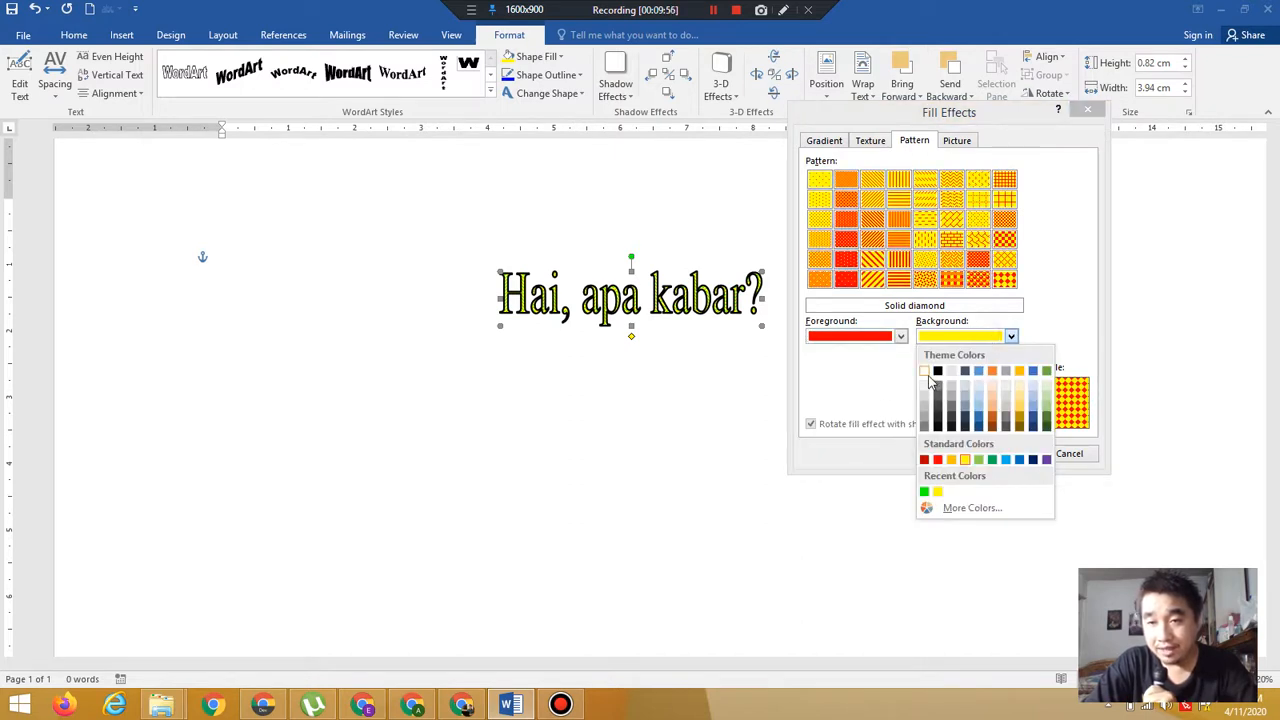
pyautogui.click(925, 372)
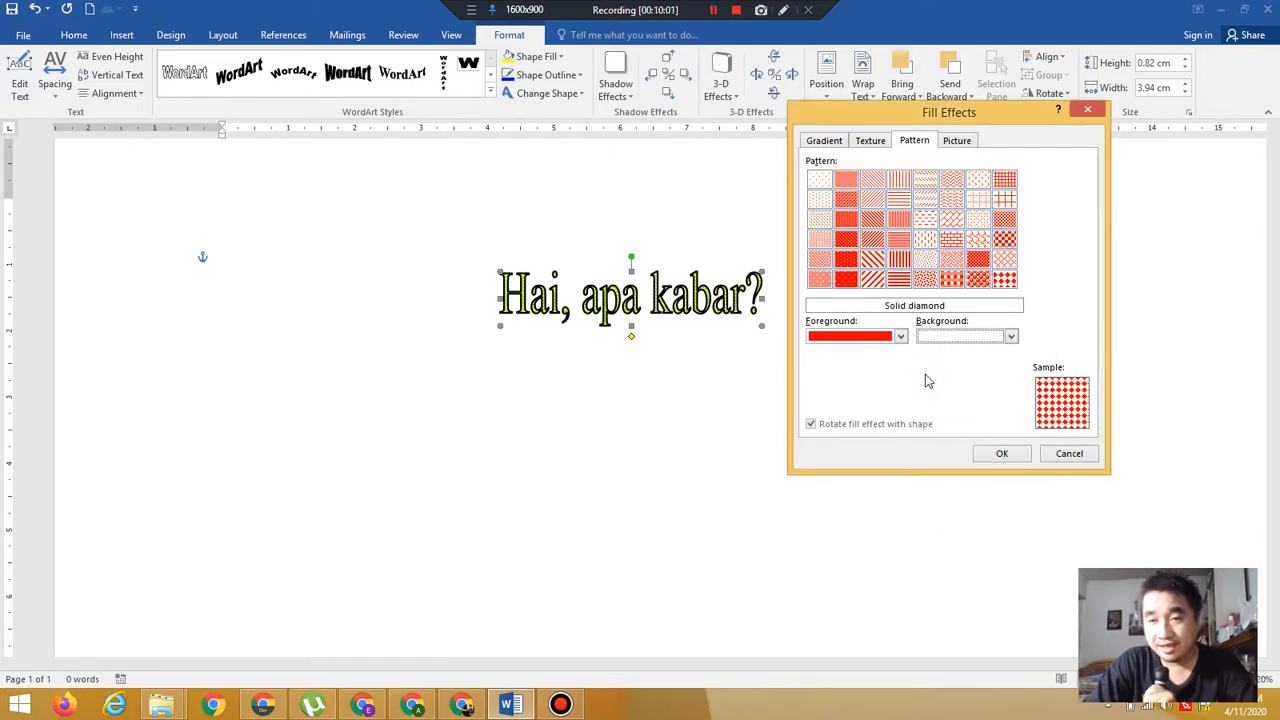
pyautogui.click(1002, 454)
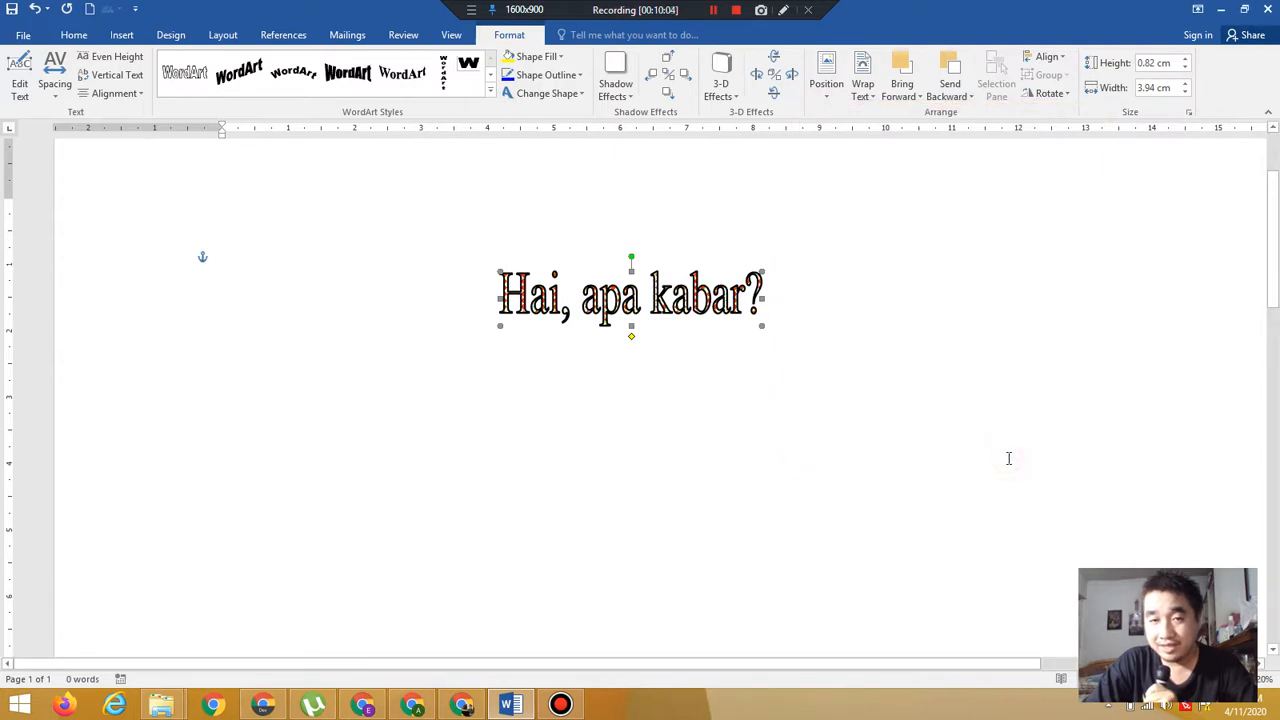
# Fill the WordArt with a picture from a file in the Pictures folder
pyautogui.click(538, 57)
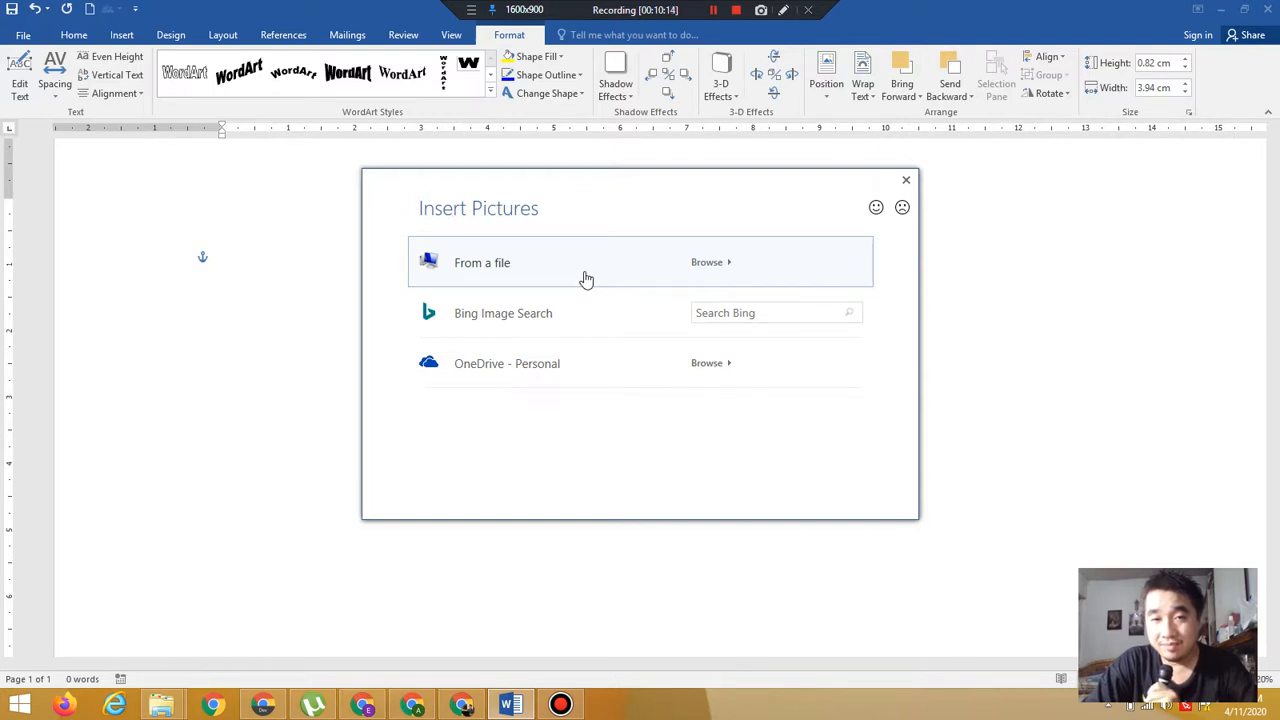
pyautogui.click(535, 278)
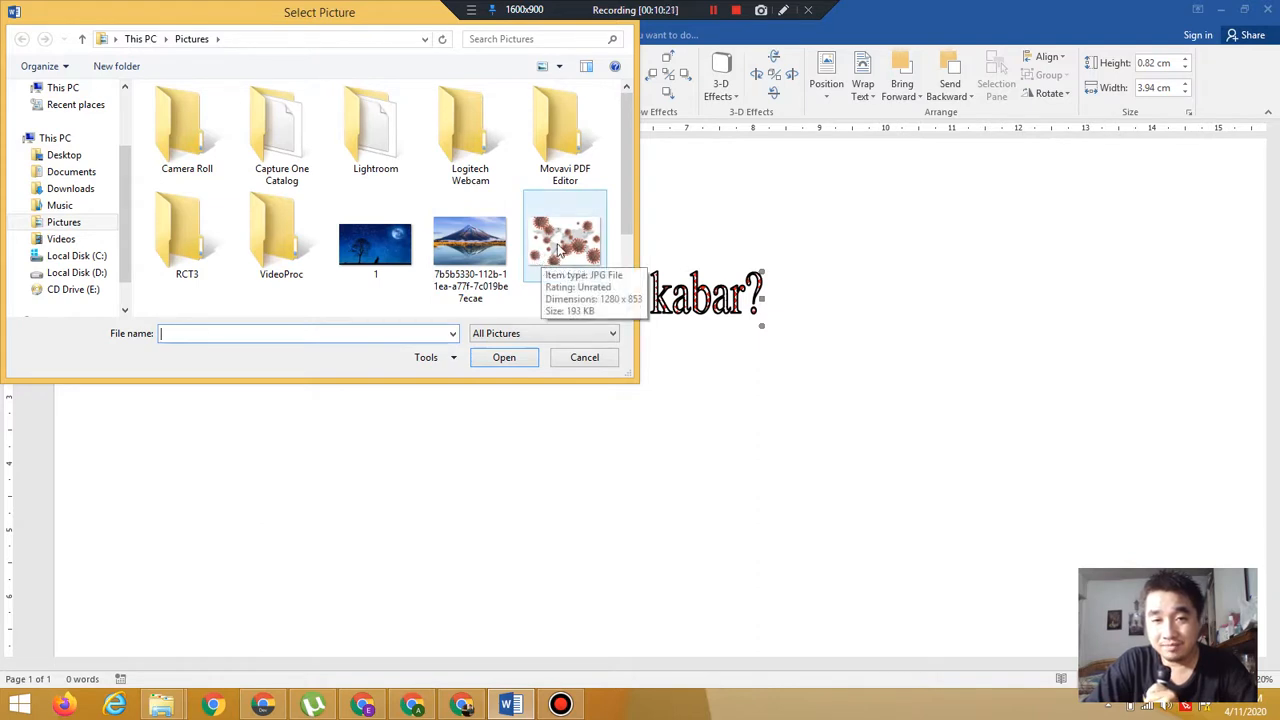
pyautogui.doubleClick(560, 250)
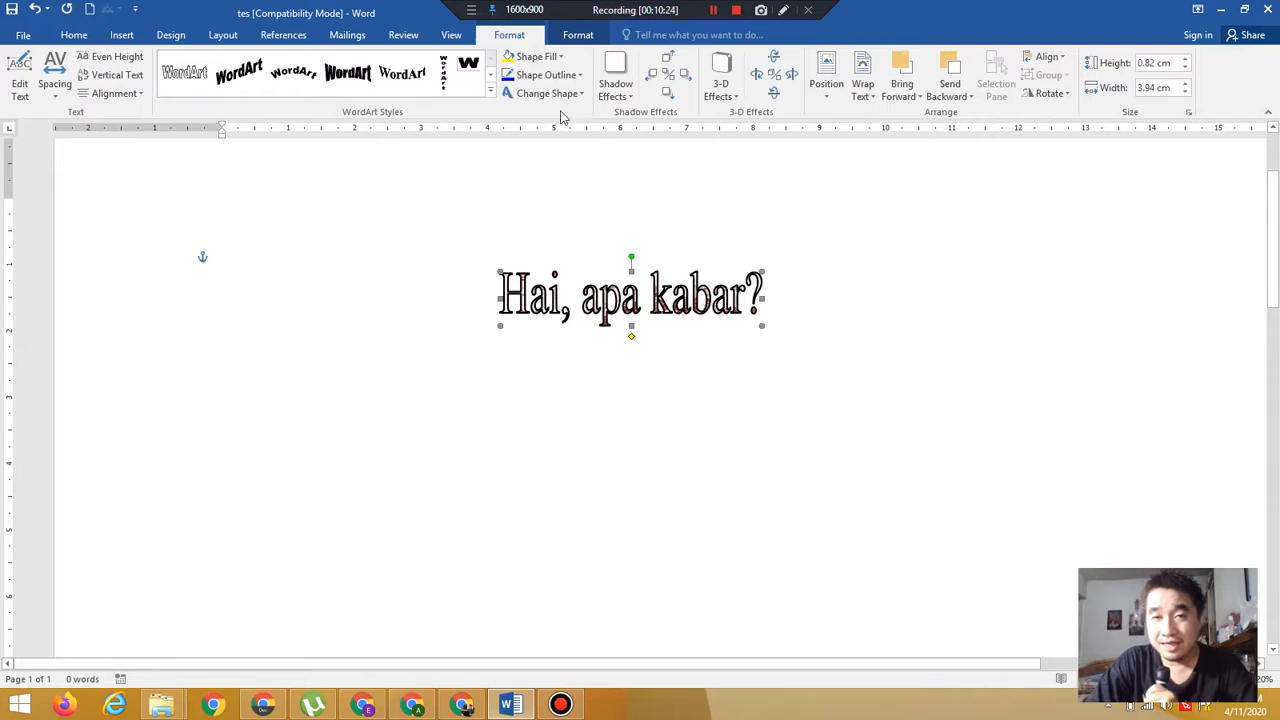
# Open the more-gradients fill options for the WordArt and switch the gradient colours from two colours to Preset
pyautogui.click(544, 62)
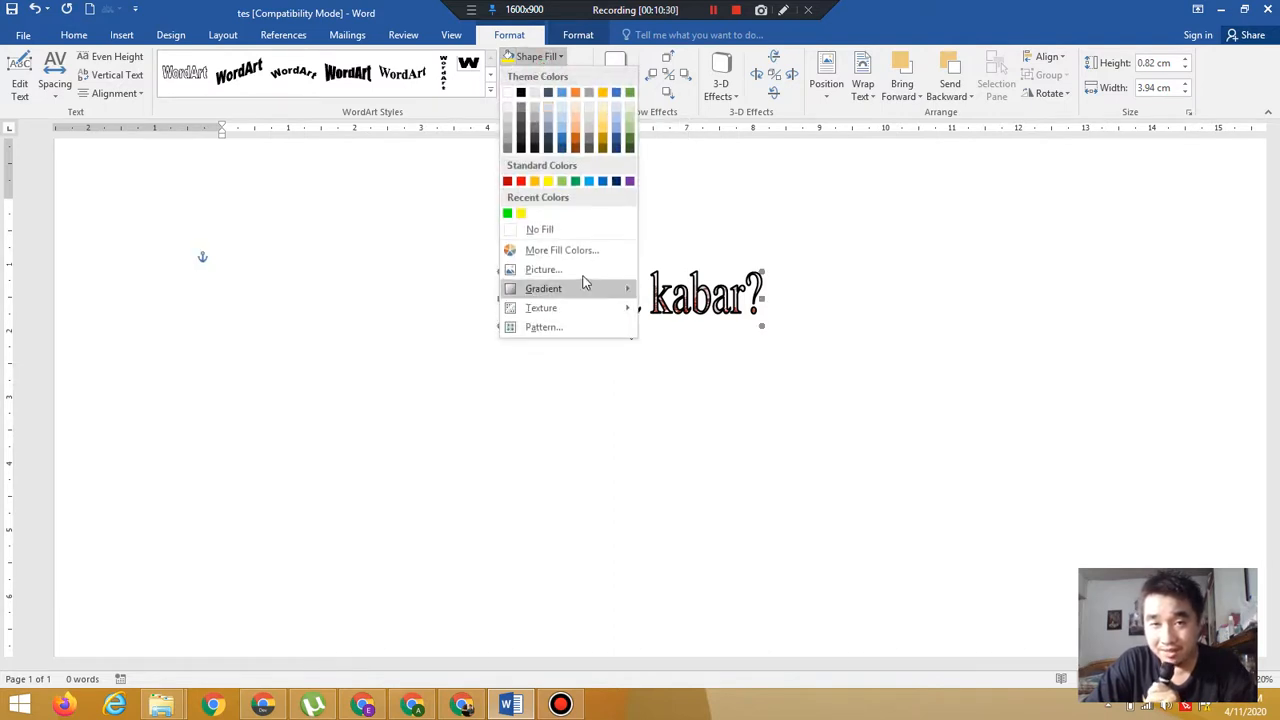
pyautogui.moveTo(579, 297)
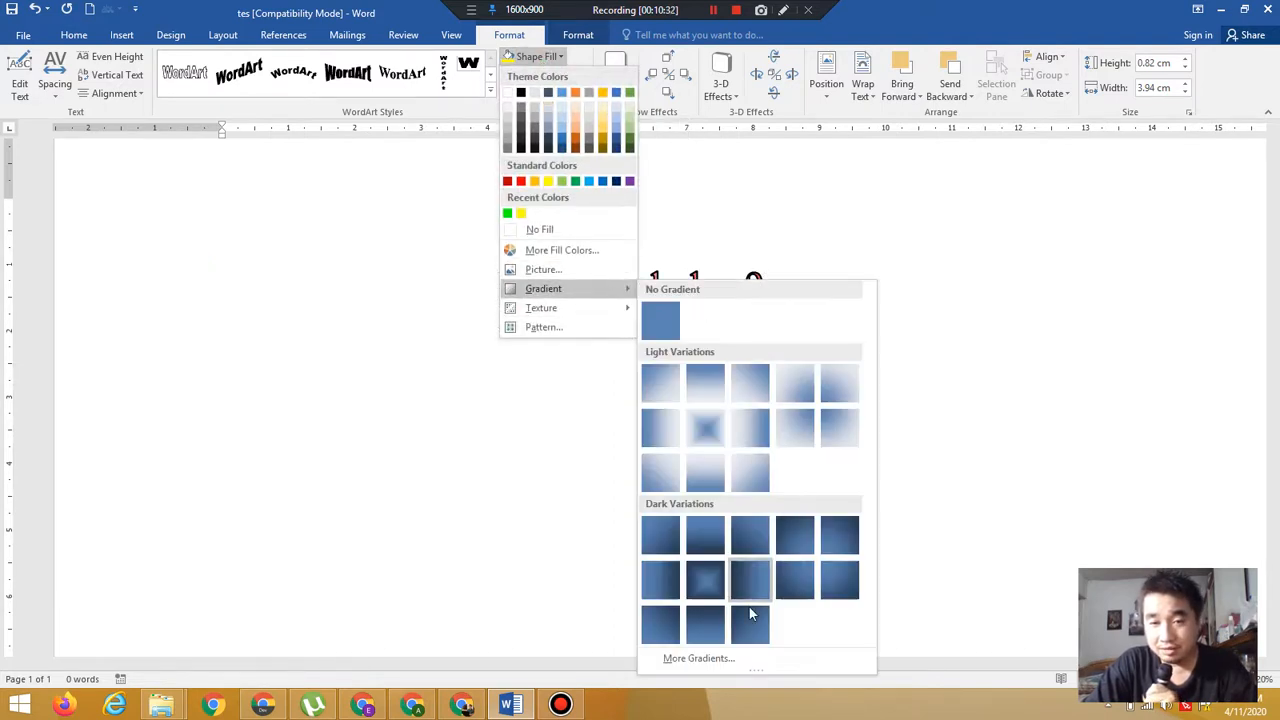
pyautogui.click(700, 658)
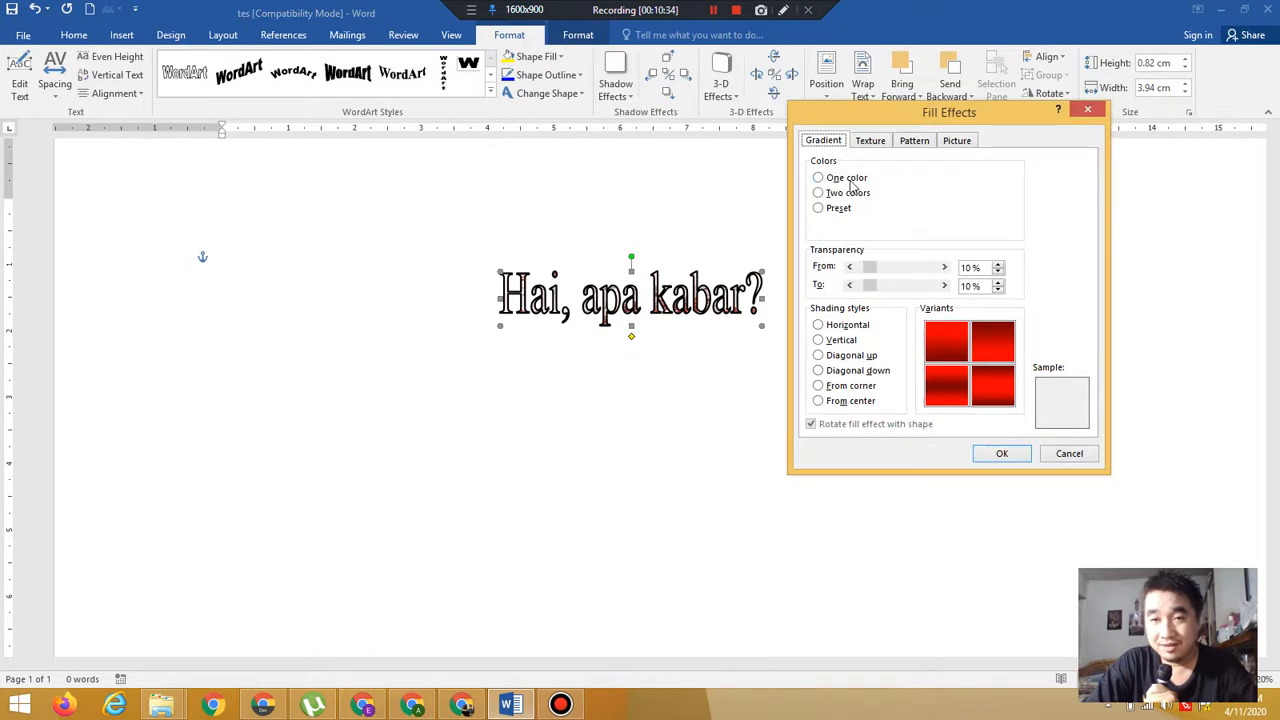
pyautogui.click(843, 192)
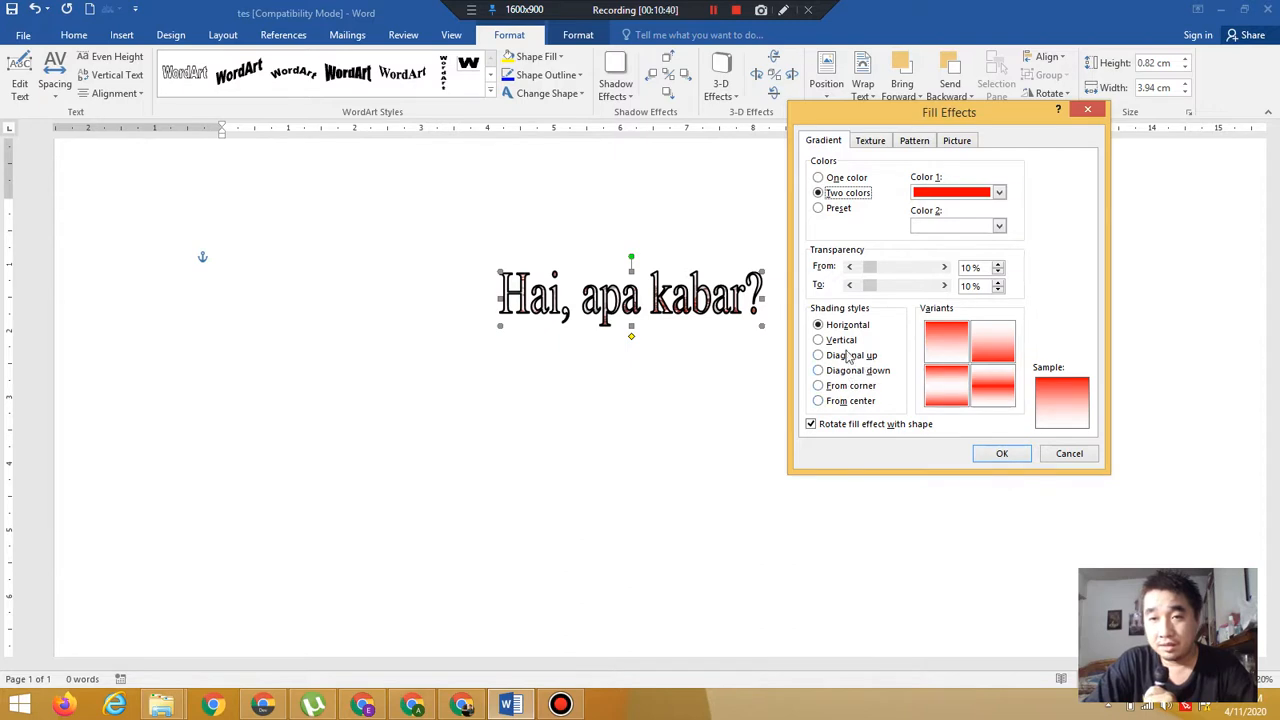
pyautogui.click(840, 208)
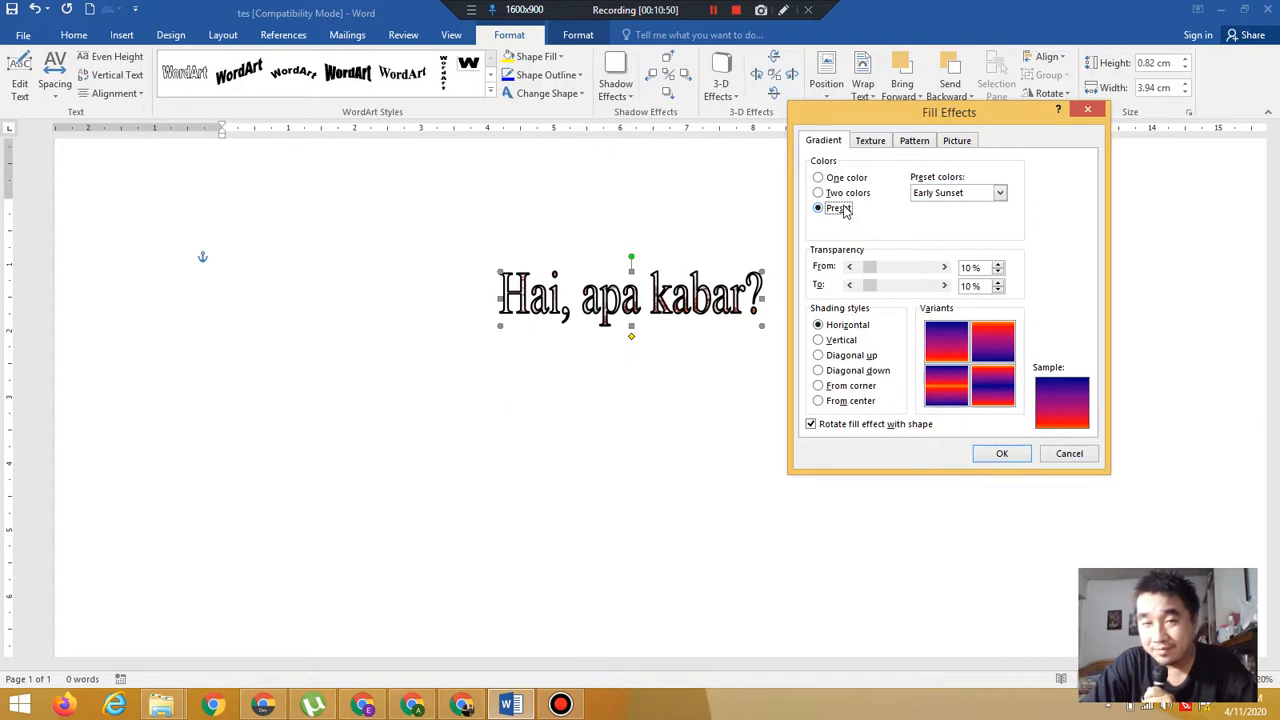
# Try several preset gradient colour schemes, including Late Sunset, Nightfall, Horizon and Desert, and choose Daybreak
pyautogui.click(960, 194)
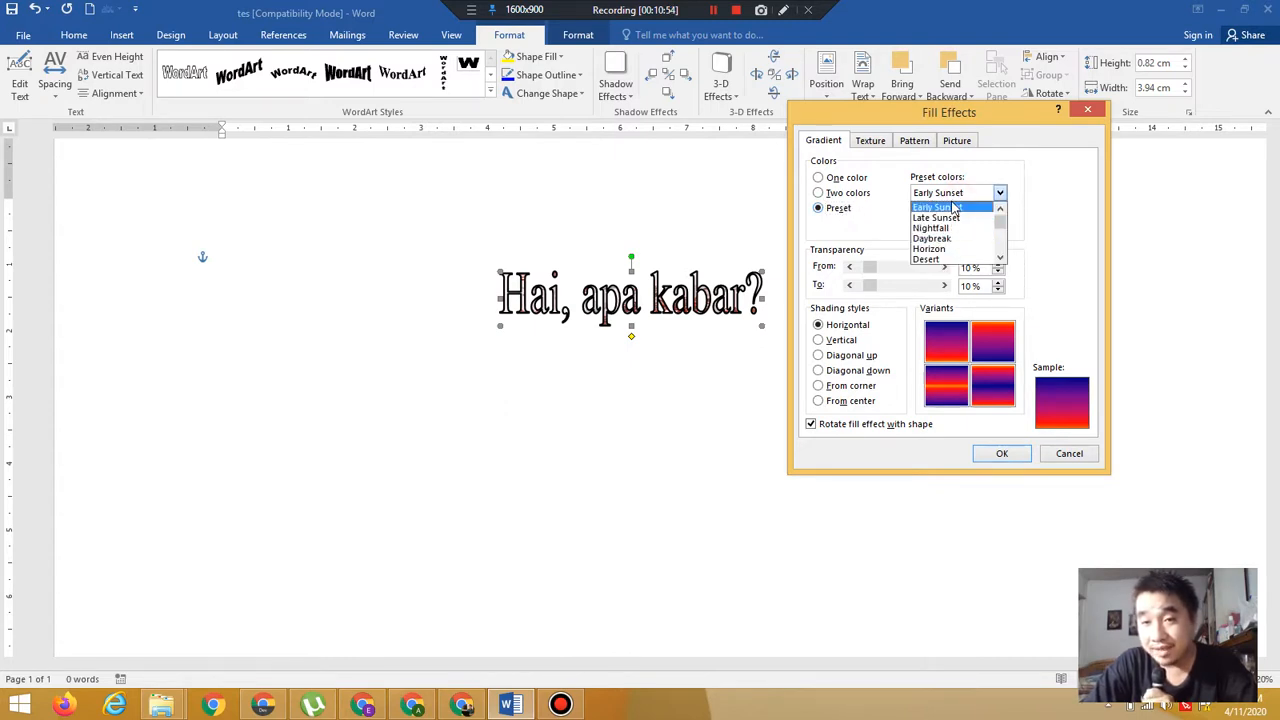
pyautogui.click(953, 208)
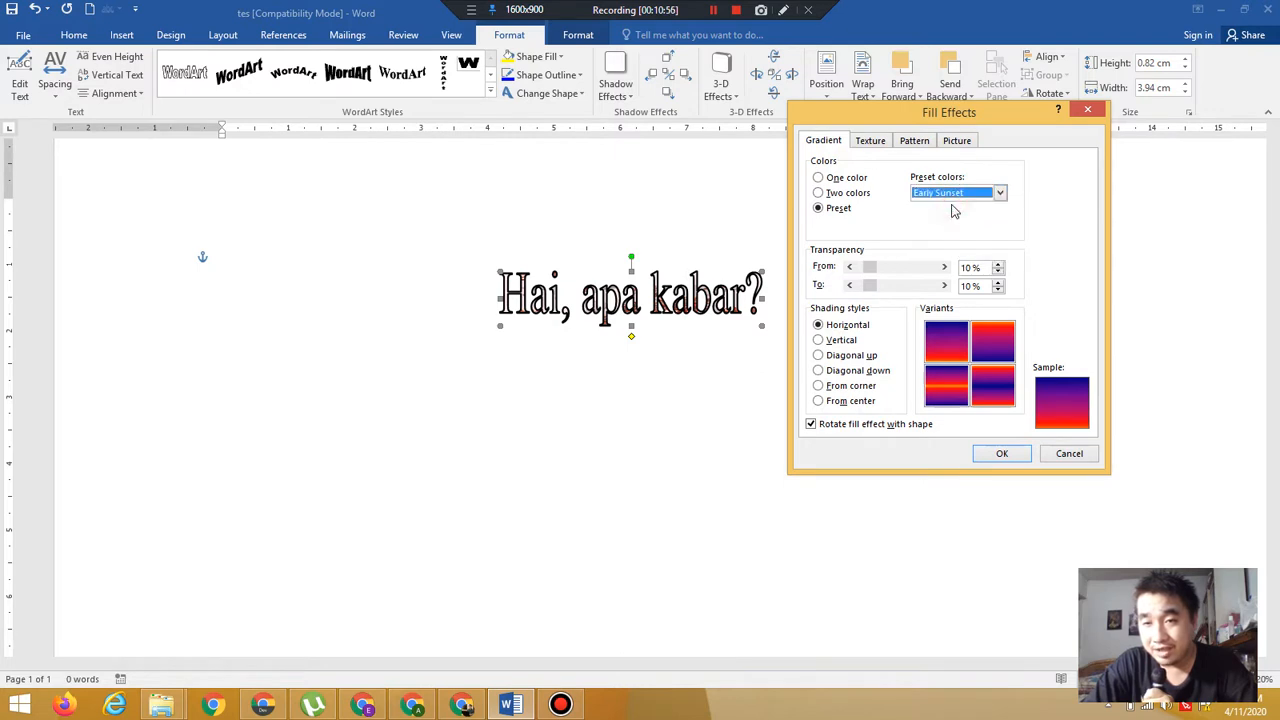
pyautogui.click(958, 194)
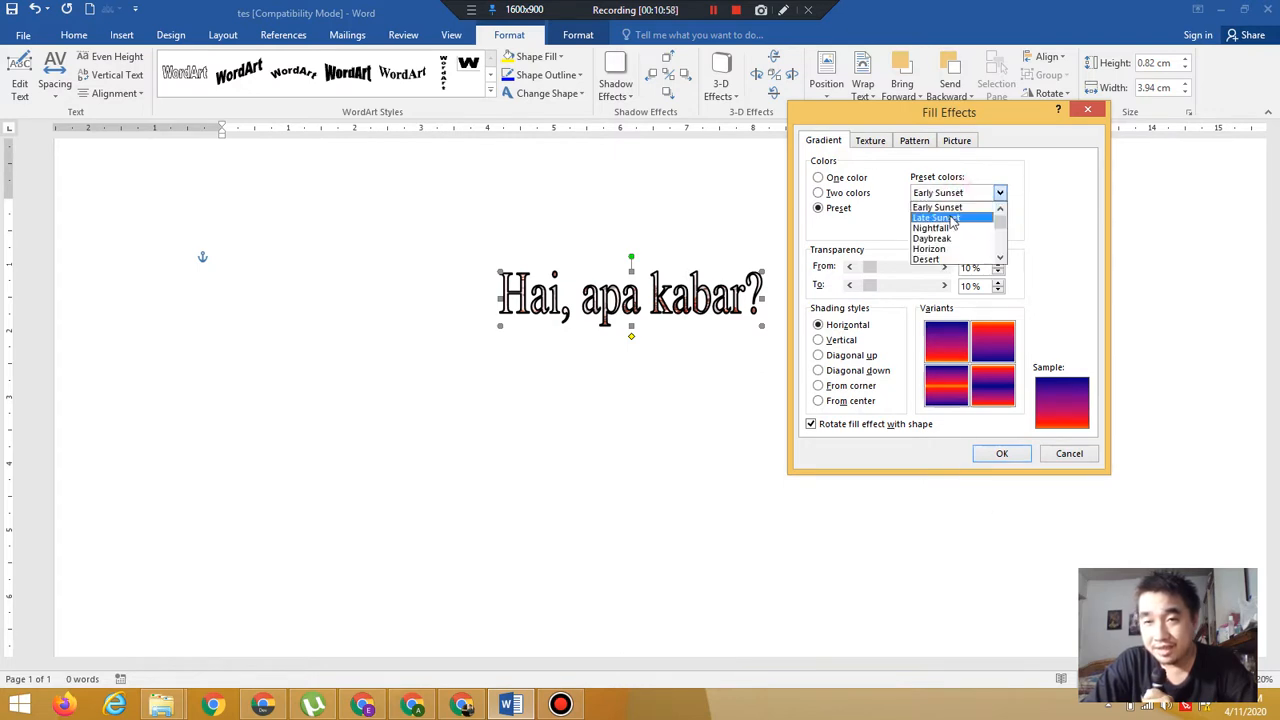
pyautogui.click(948, 218)
pyautogui.click(936, 194)
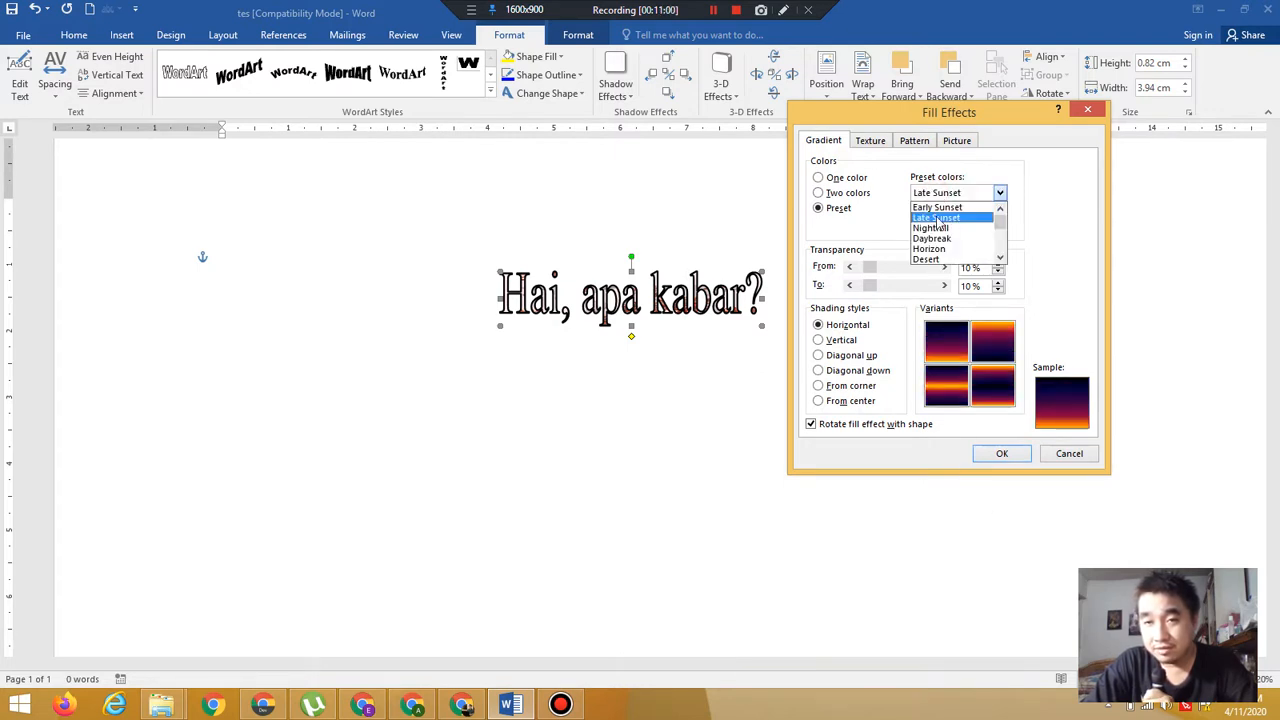
pyautogui.click(940, 228)
pyautogui.click(940, 195)
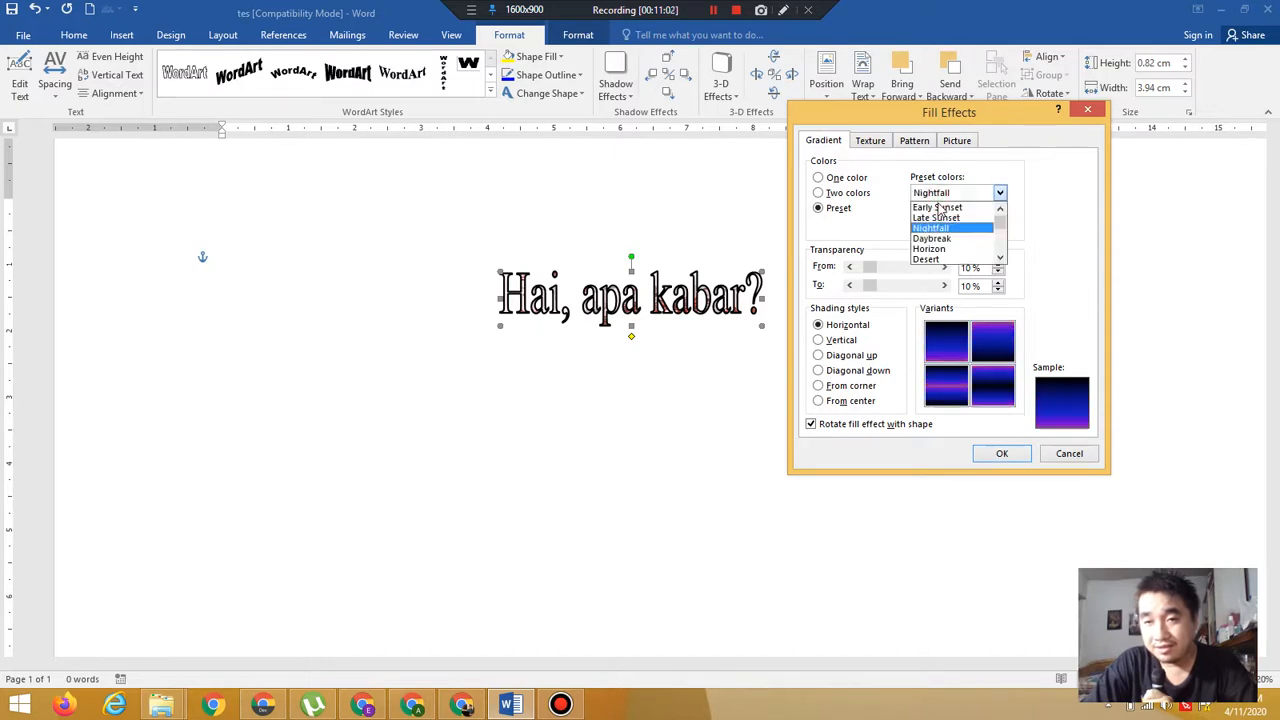
pyautogui.click(943, 241)
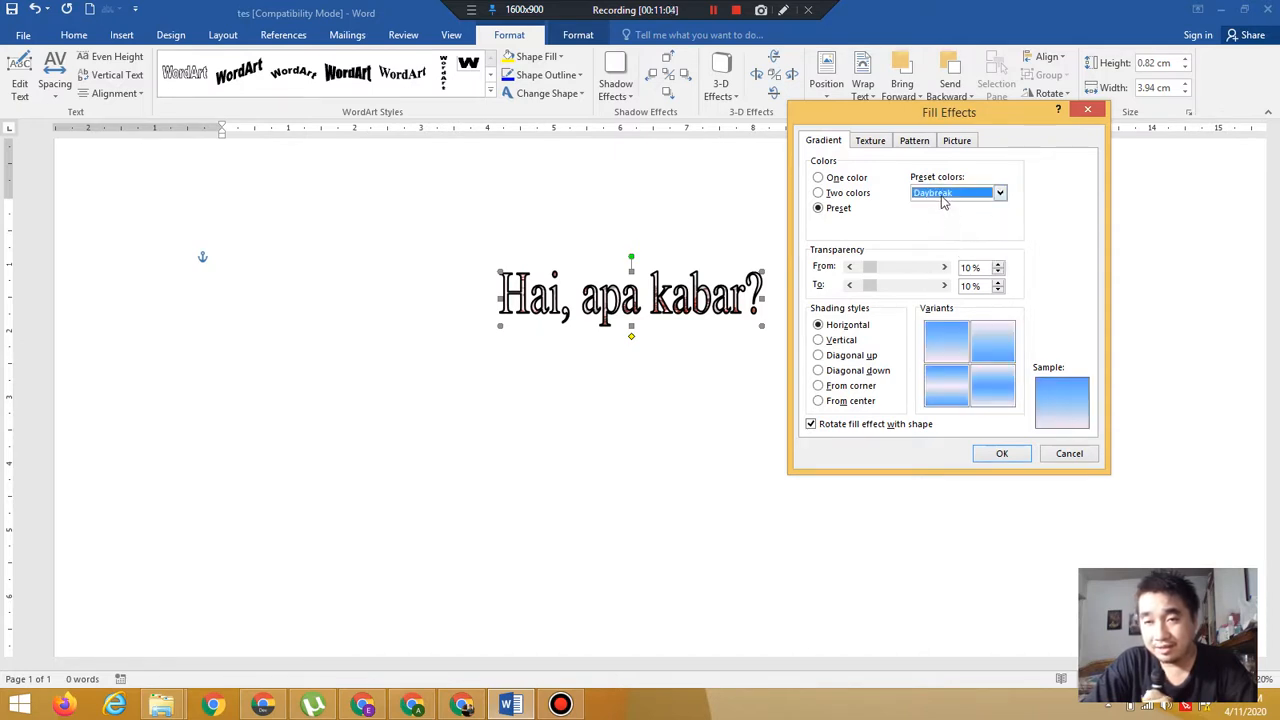
pyautogui.click(942, 196)
pyautogui.click(947, 251)
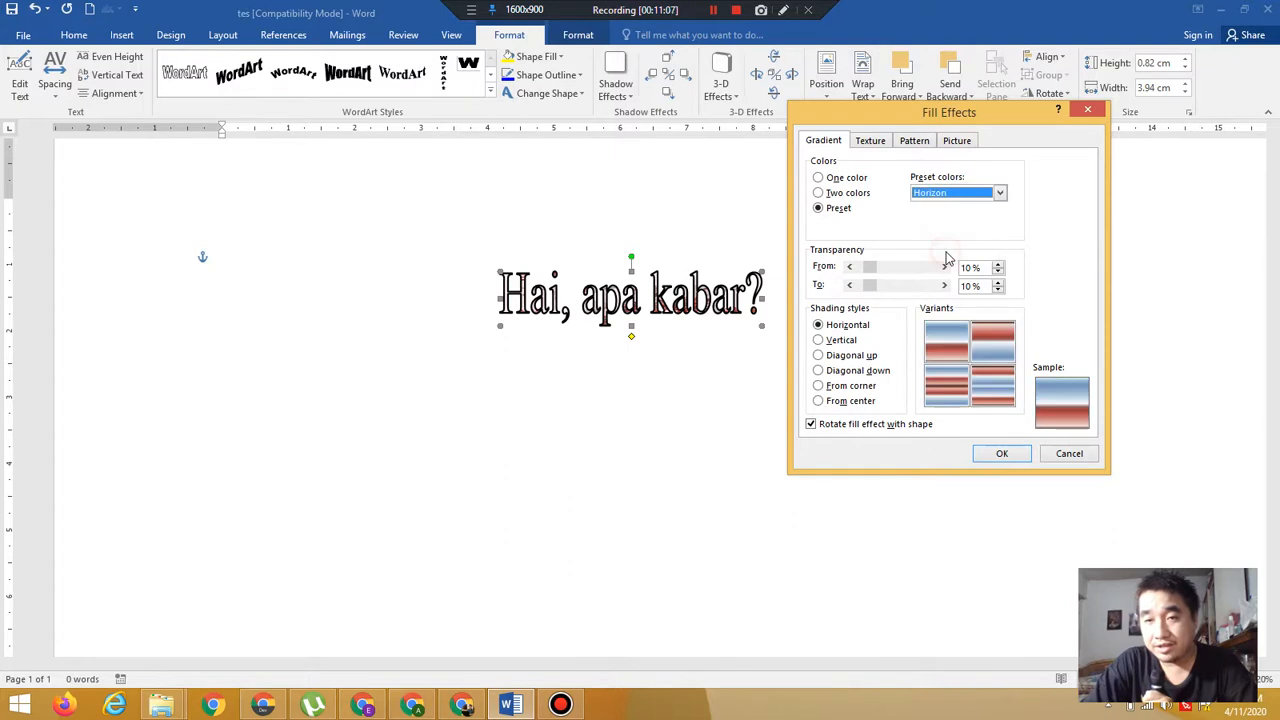
pyautogui.click(948, 192)
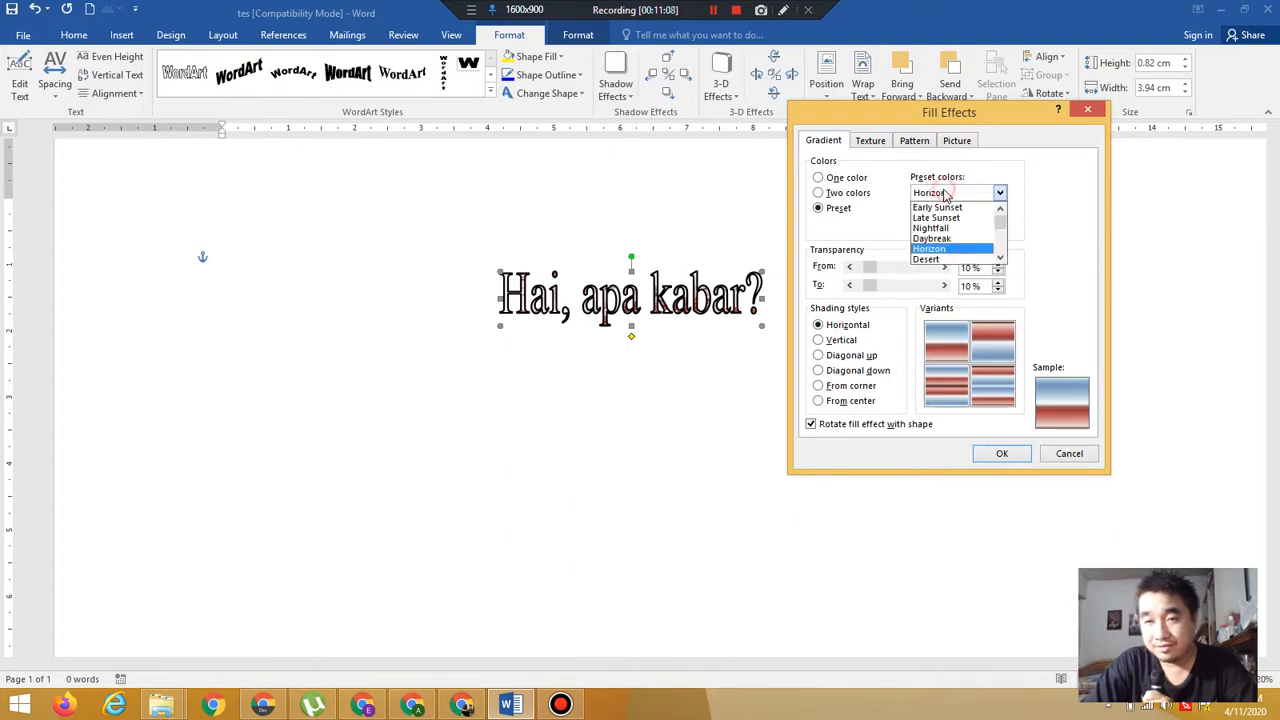
pyautogui.click(948, 259)
pyautogui.click(995, 196)
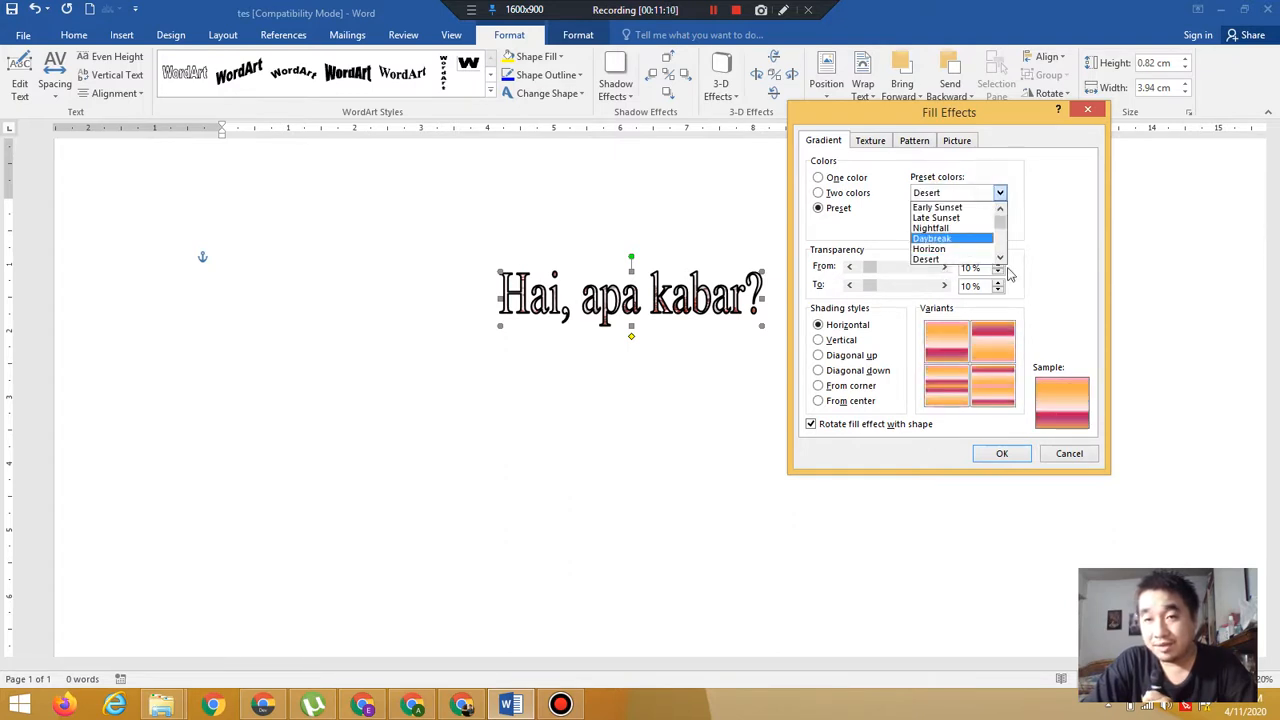
pyautogui.click(1000, 261)
pyautogui.click(1000, 261)
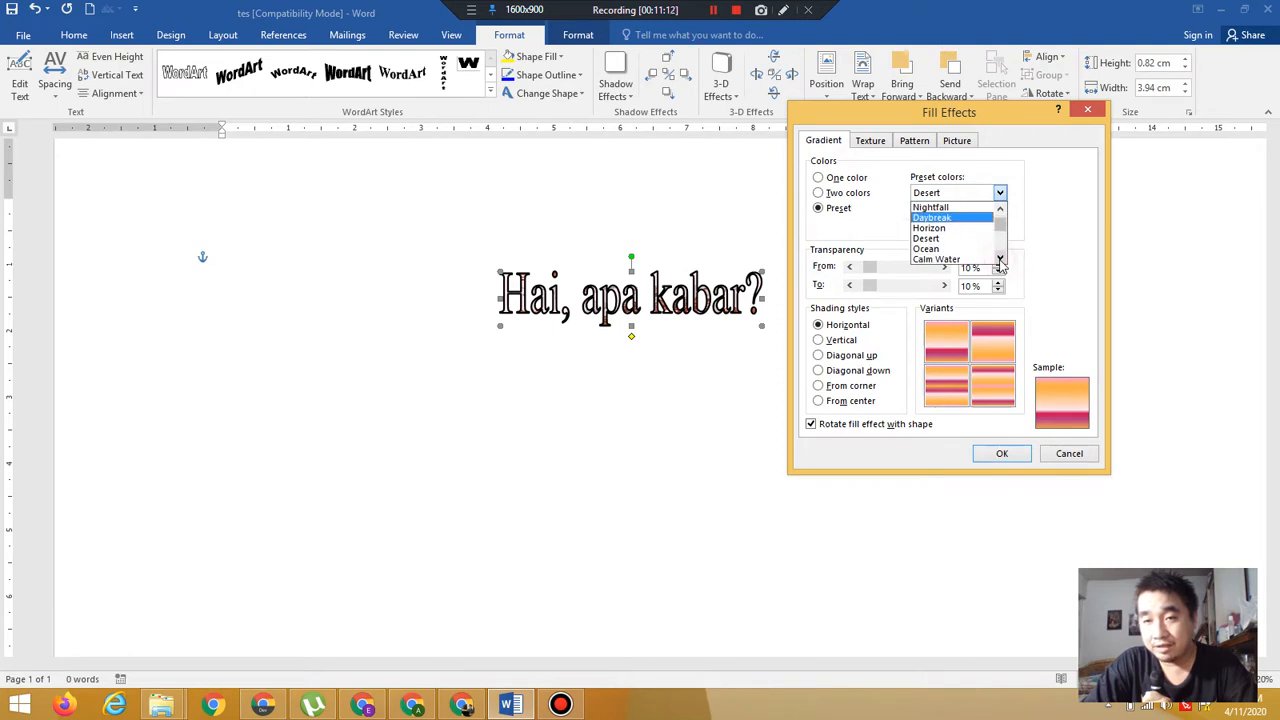
pyautogui.click(1000, 260)
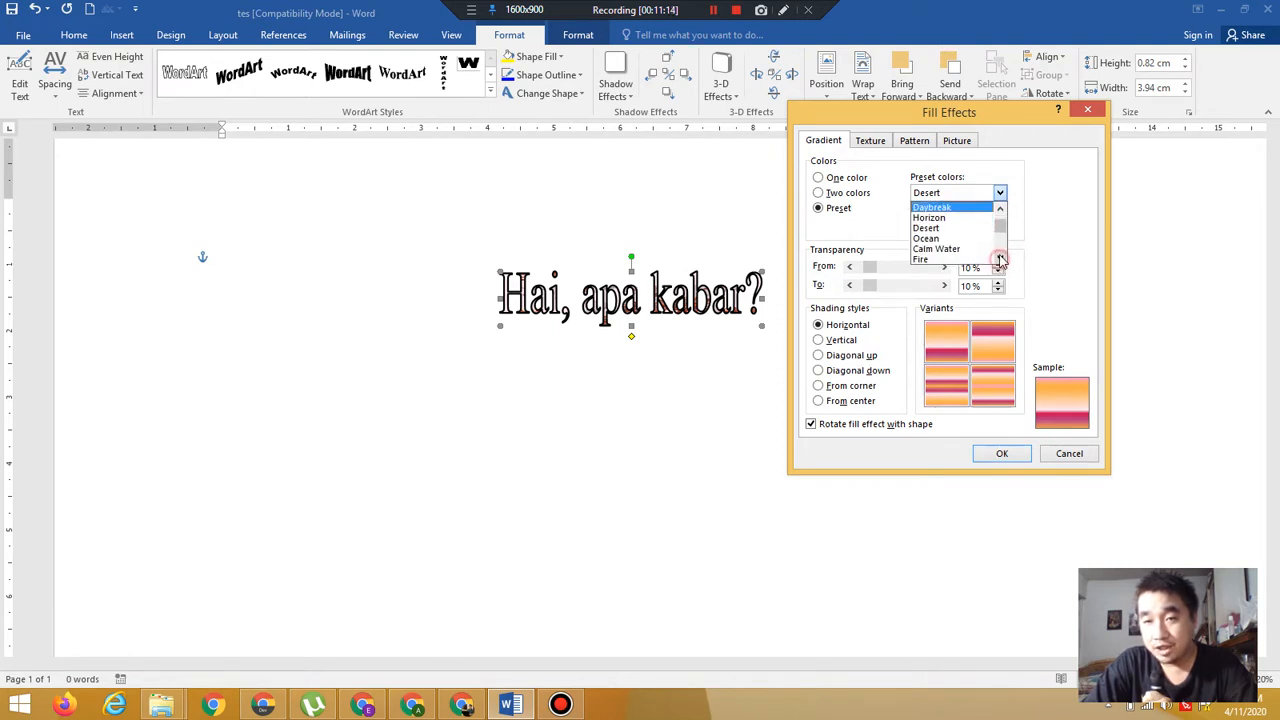
pyautogui.click(1000, 258)
pyautogui.click(1001, 249)
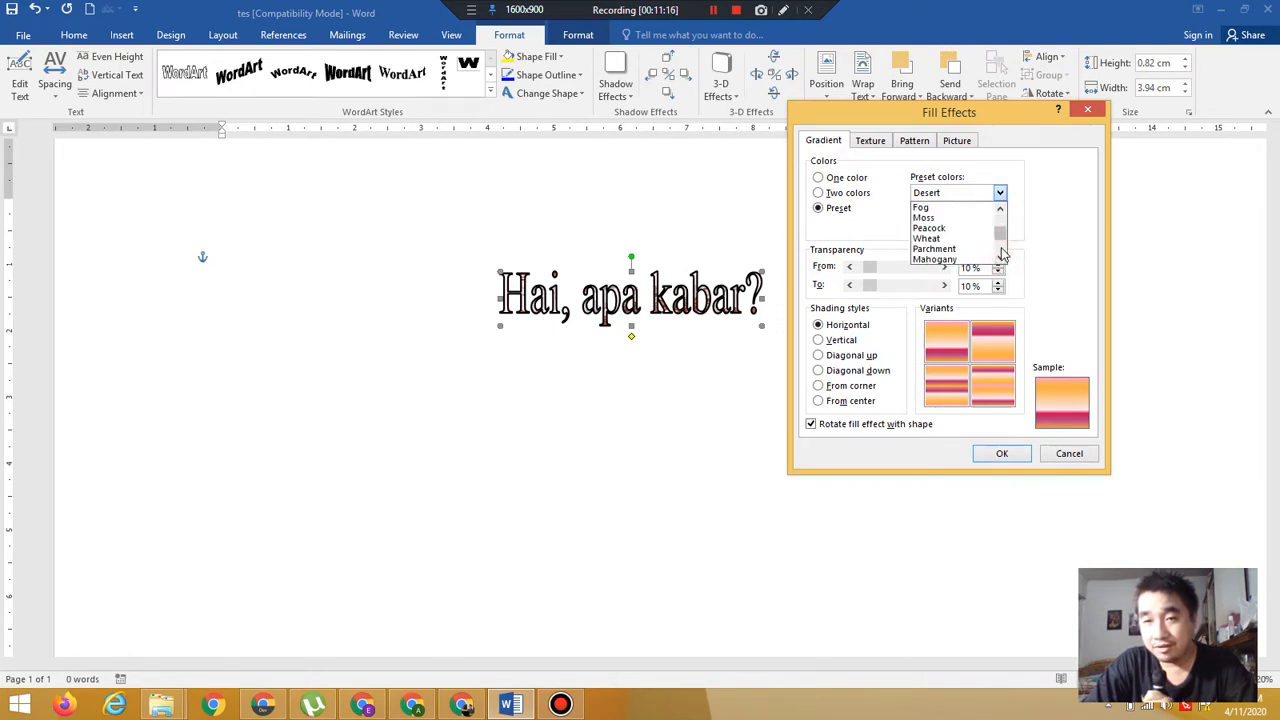
pyautogui.click(1002, 252)
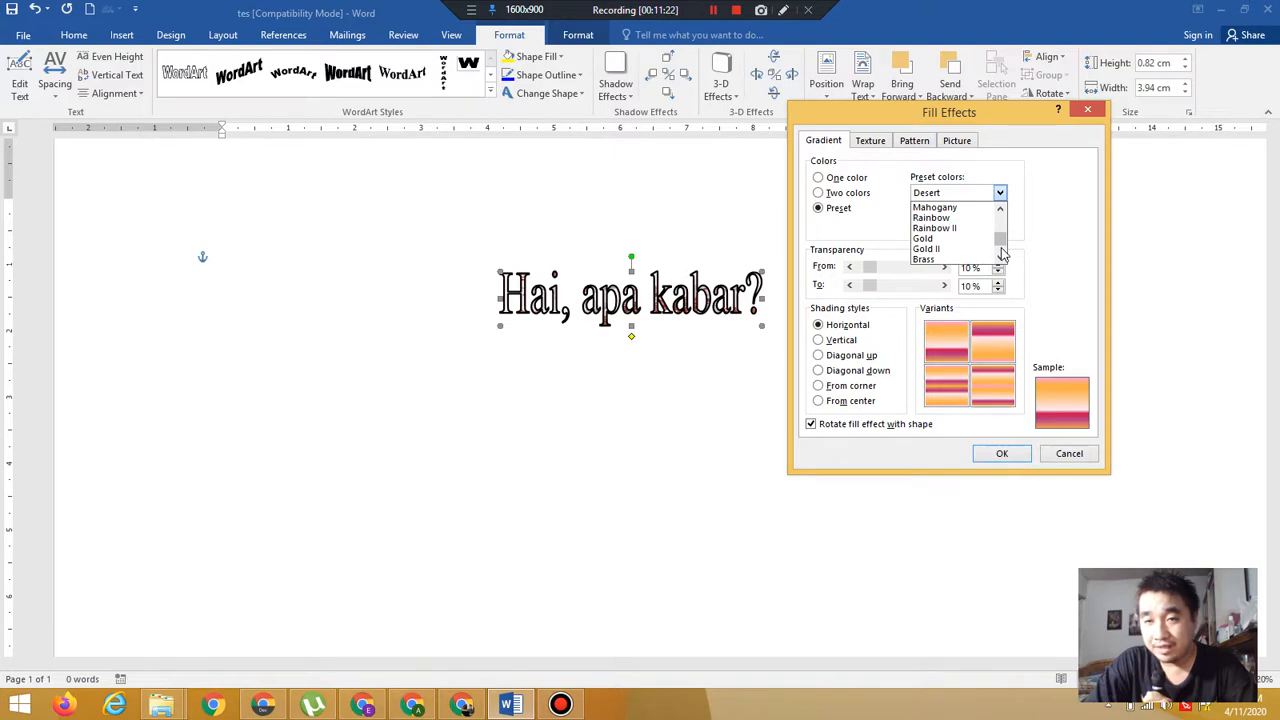
pyautogui.click(1002, 253)
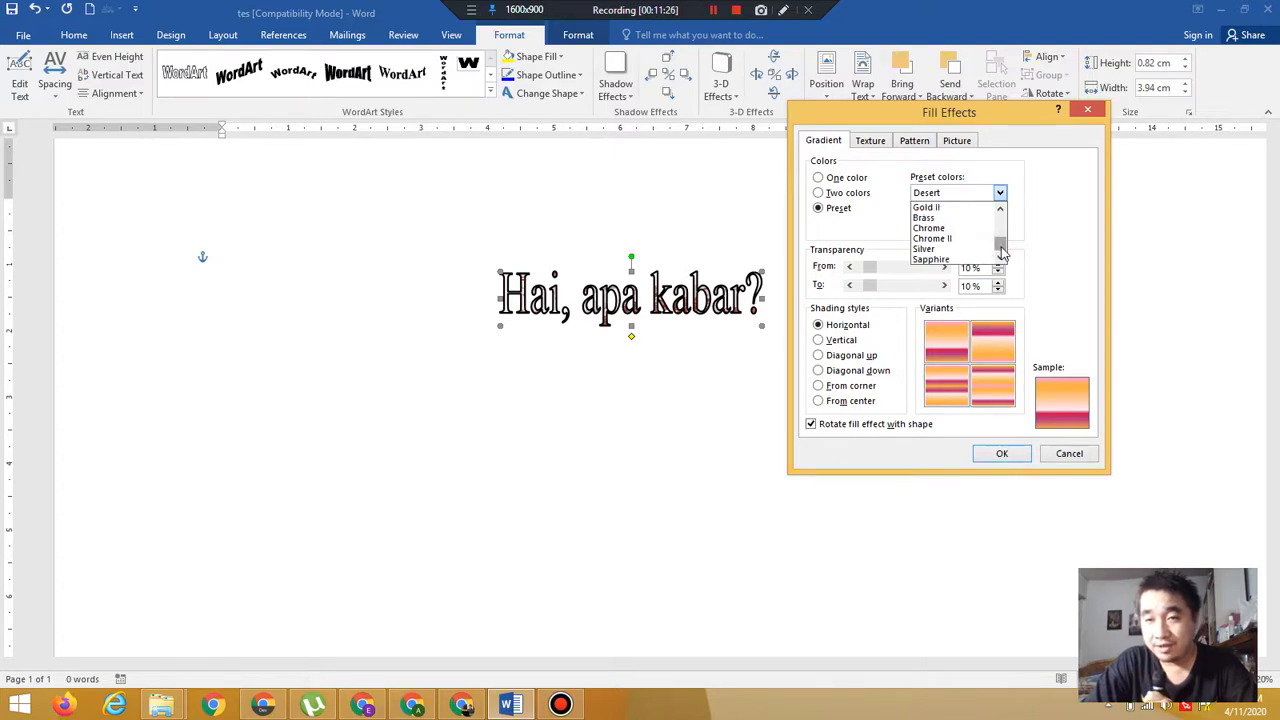
pyautogui.click(1001, 248)
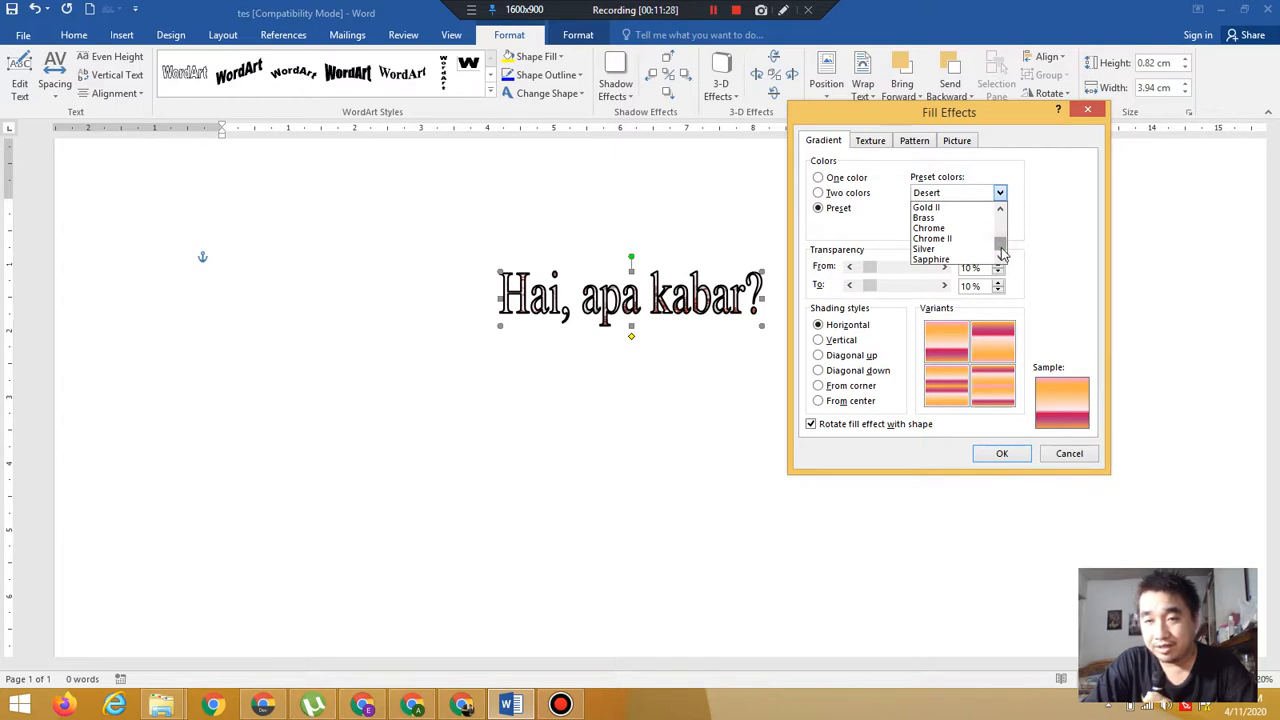
pyautogui.moveTo(1001, 250); pyautogui.dragTo(998, 203)
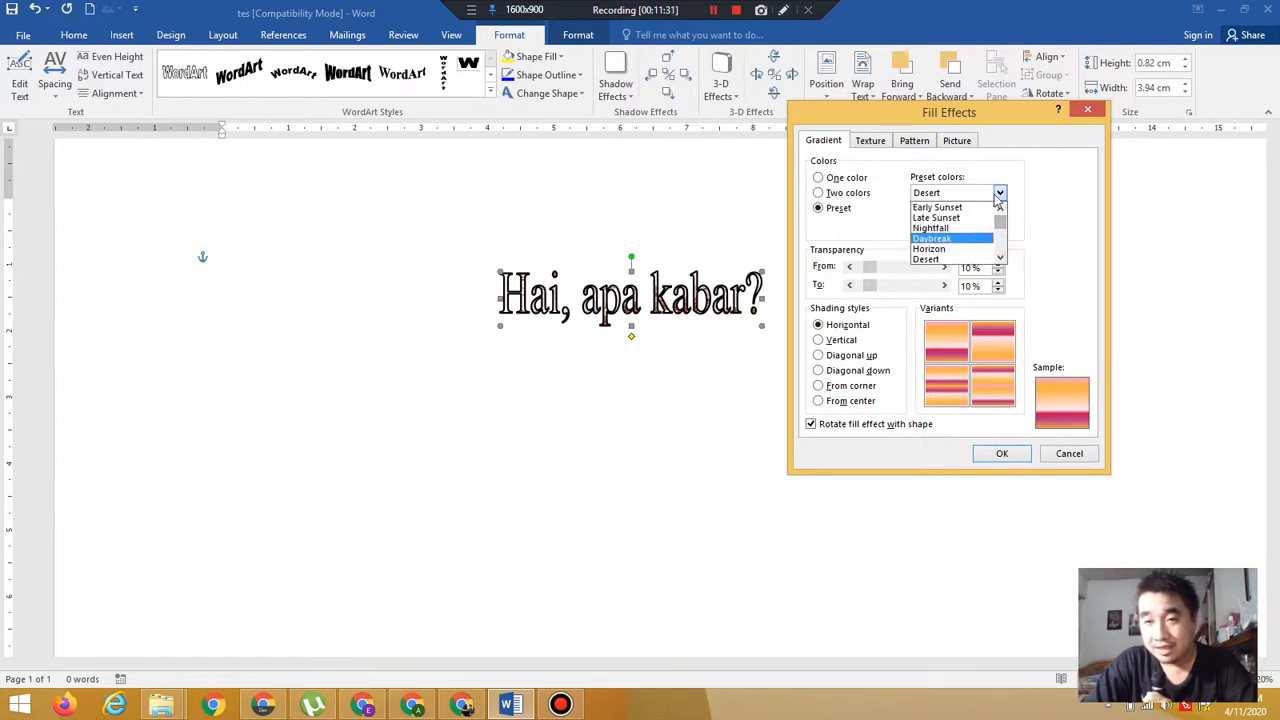
pyautogui.click(965, 240)
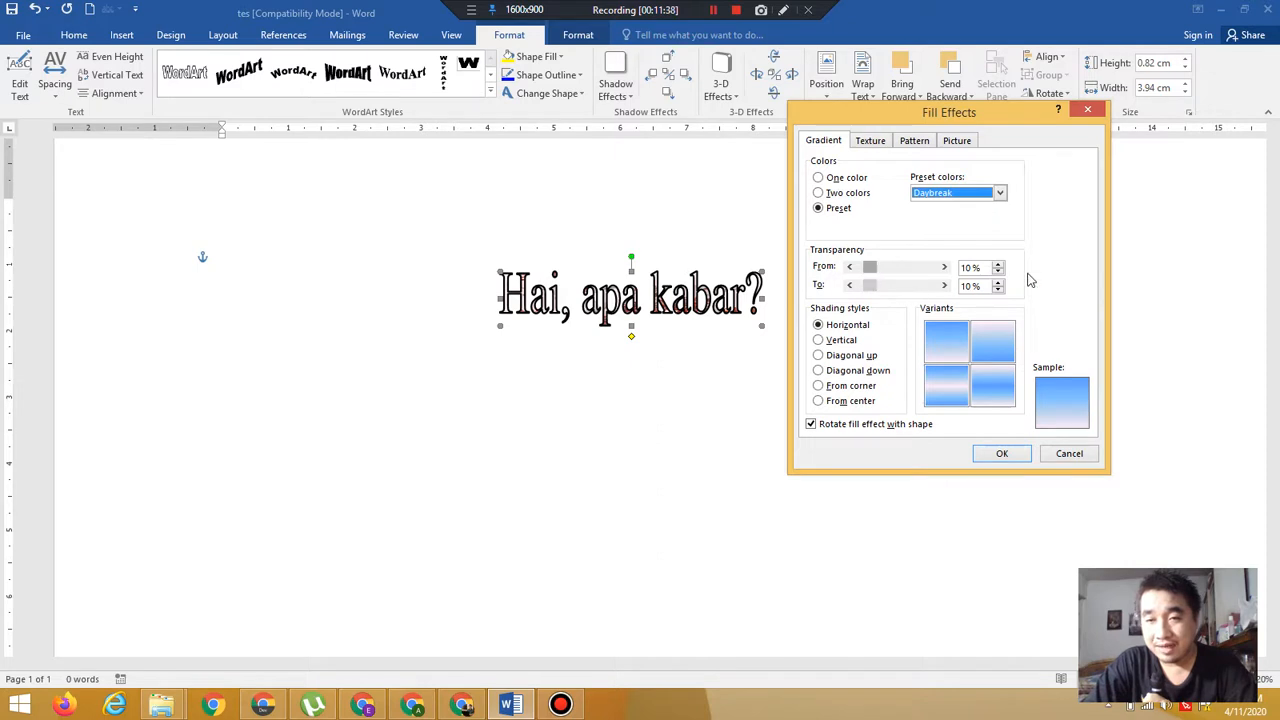
# Set the shading style to Diagonal up with the first variant and apply the gradient fill
pyautogui.click(851, 356)
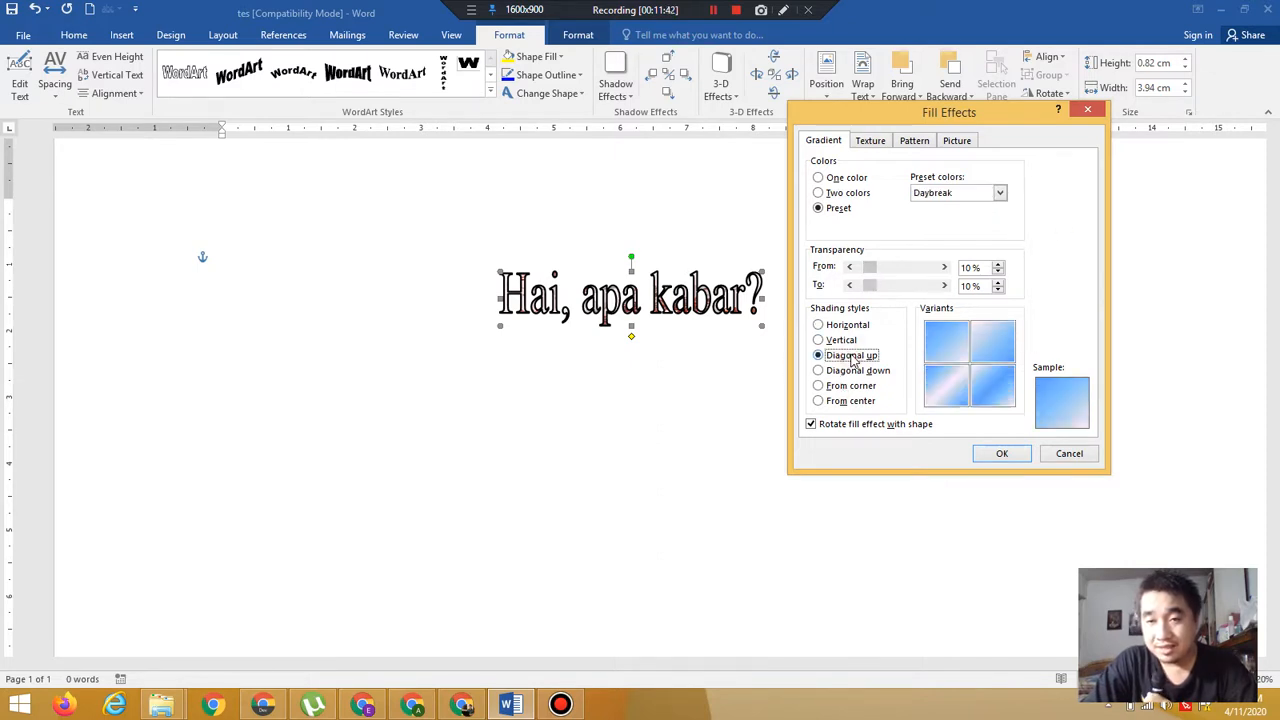
pyautogui.click(950, 346)
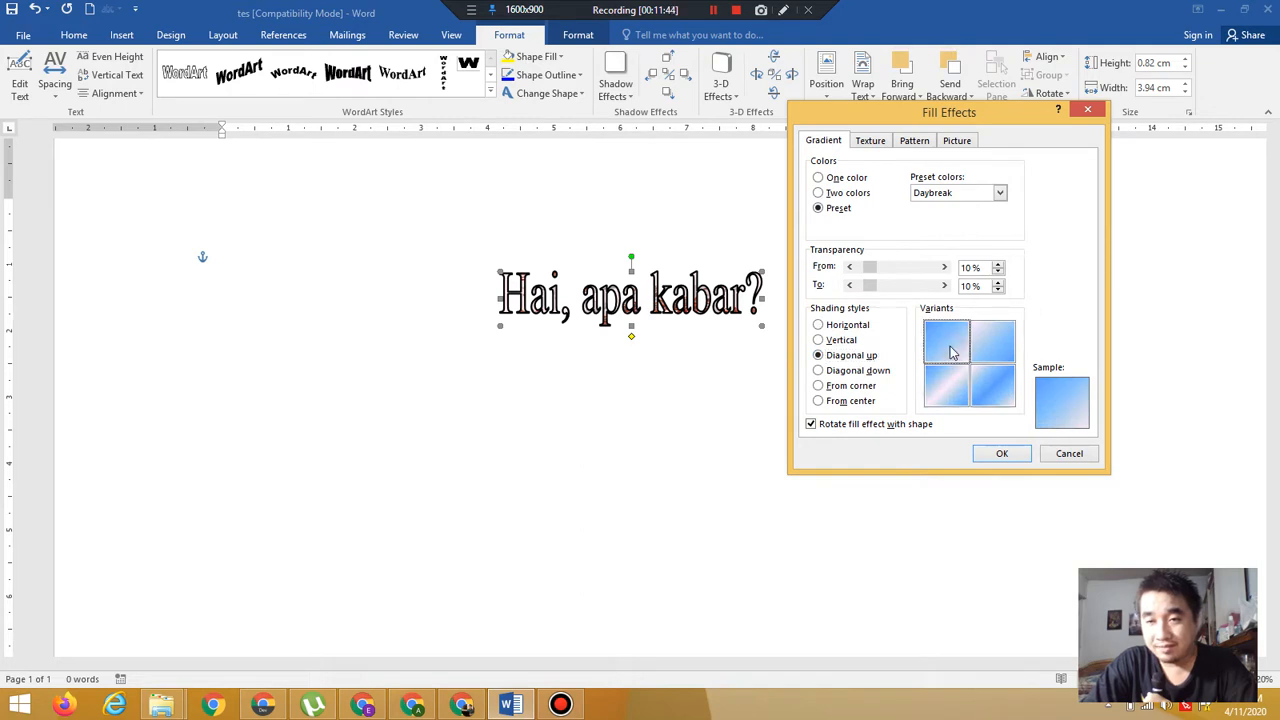
pyautogui.click(1003, 454)
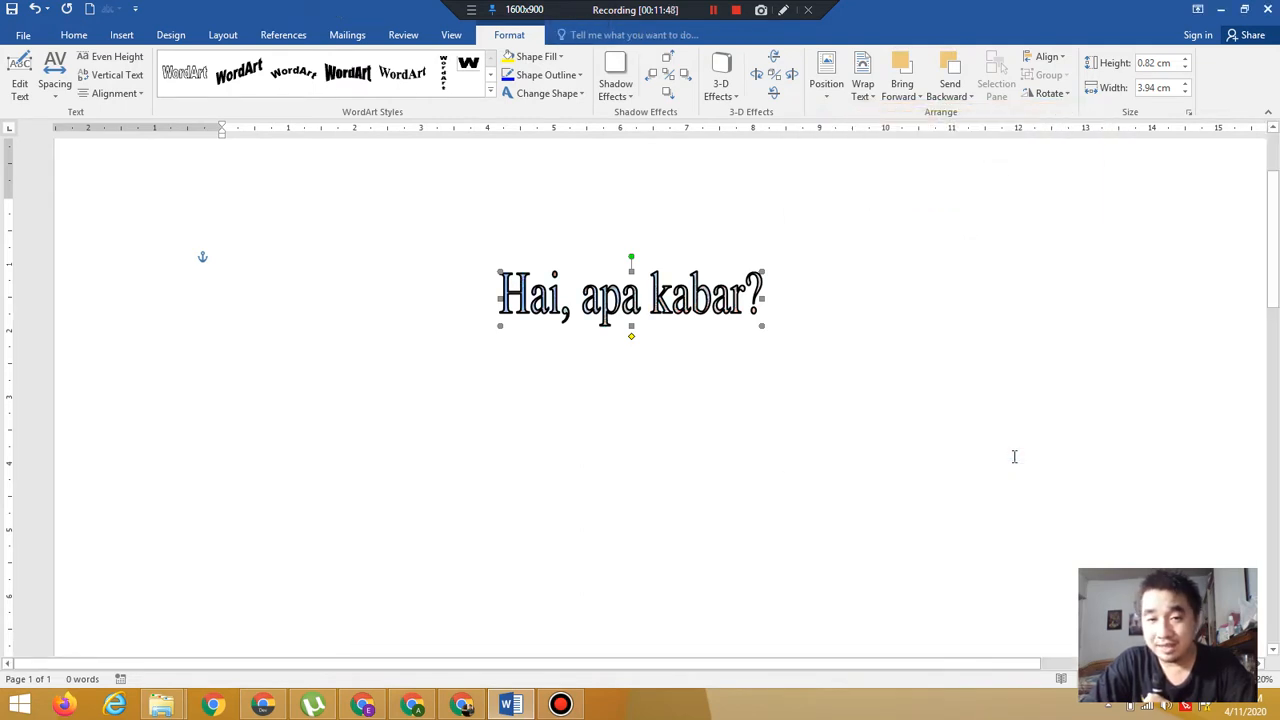
# Remove the WordArt's fill by setting Shape Fill to No Fill
pyautogui.click(557, 79)
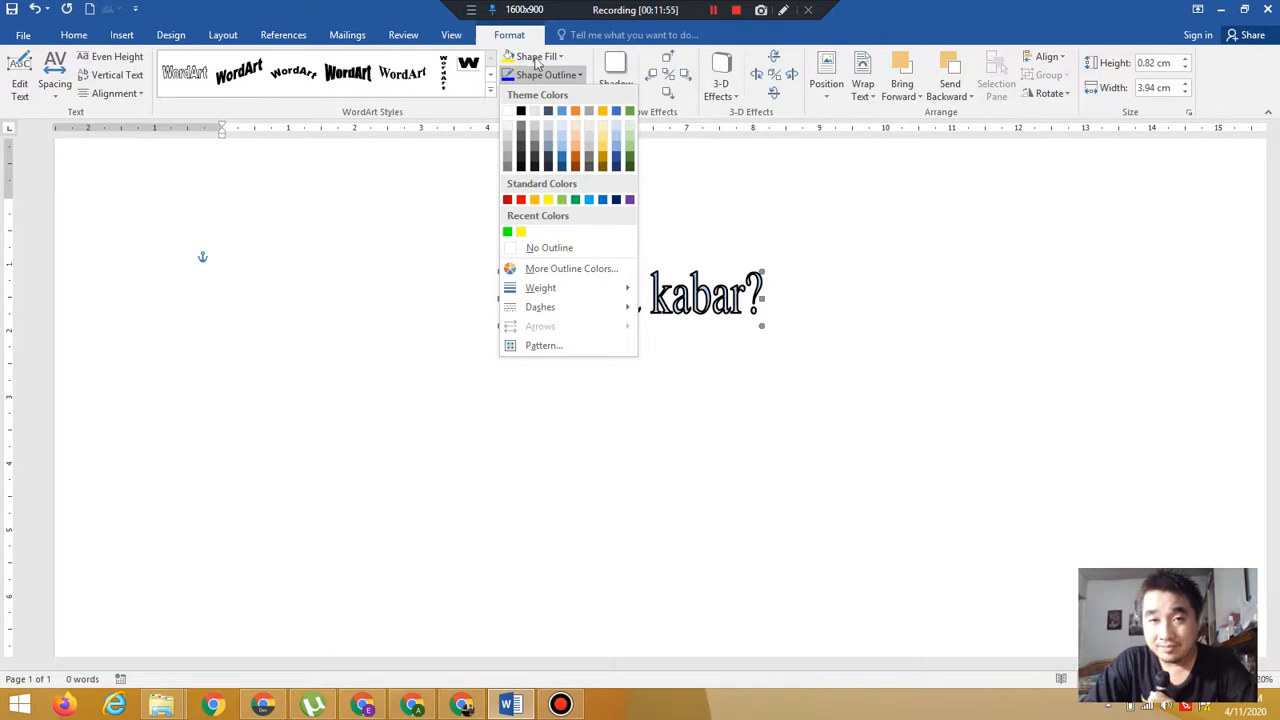
pyautogui.click(538, 57)
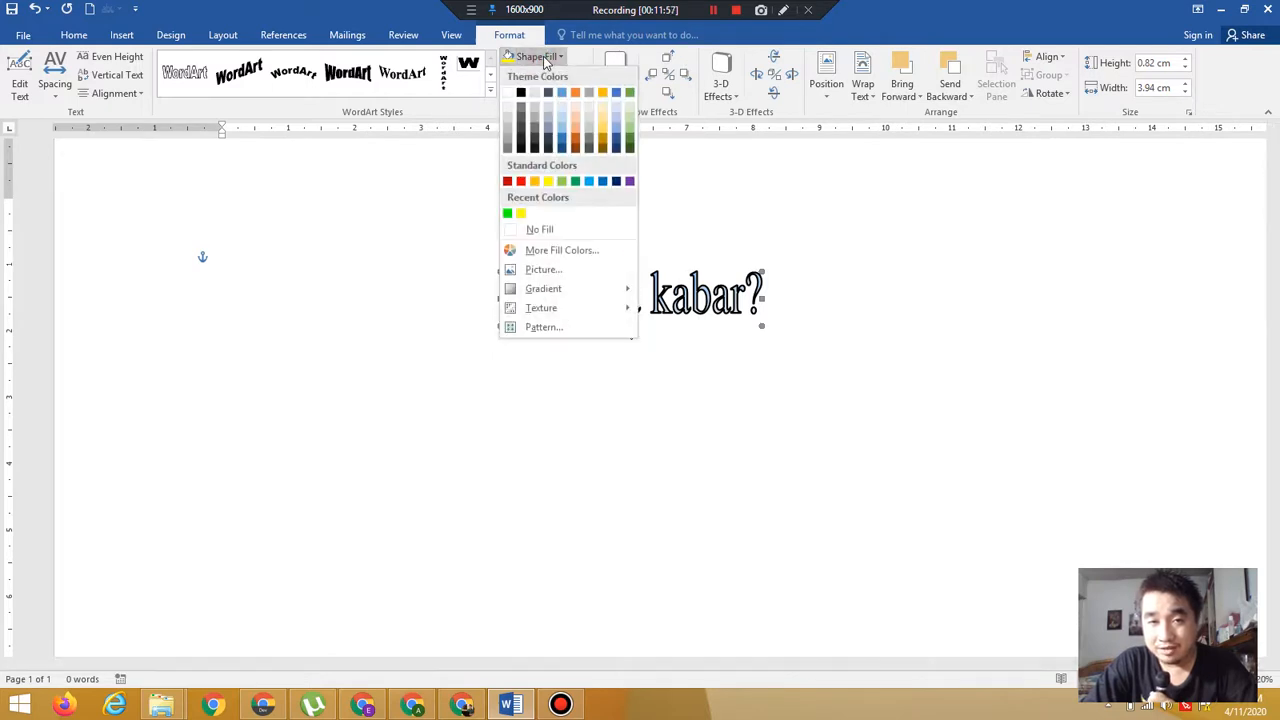
pyautogui.click(539, 230)
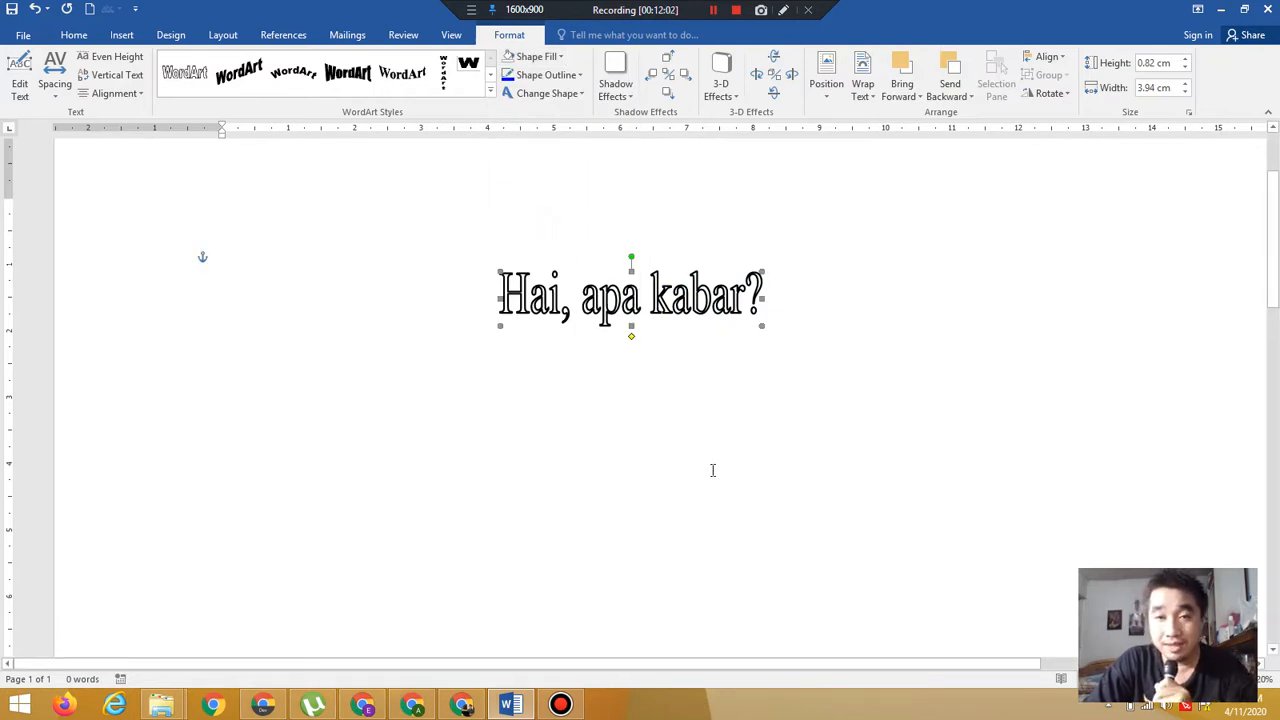
# Fill the WordArt with the Daybreak preset gradient using the Diagonal up shading style
pyautogui.click(555, 60)
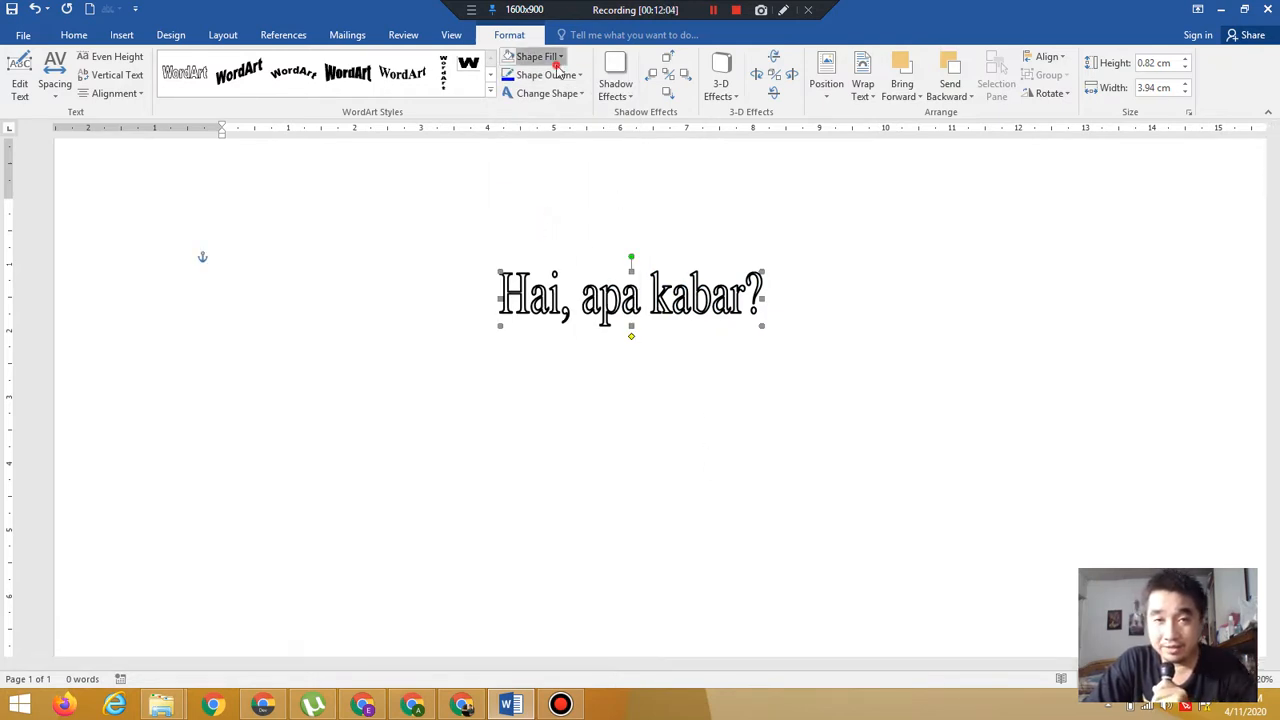
pyautogui.click(556, 64)
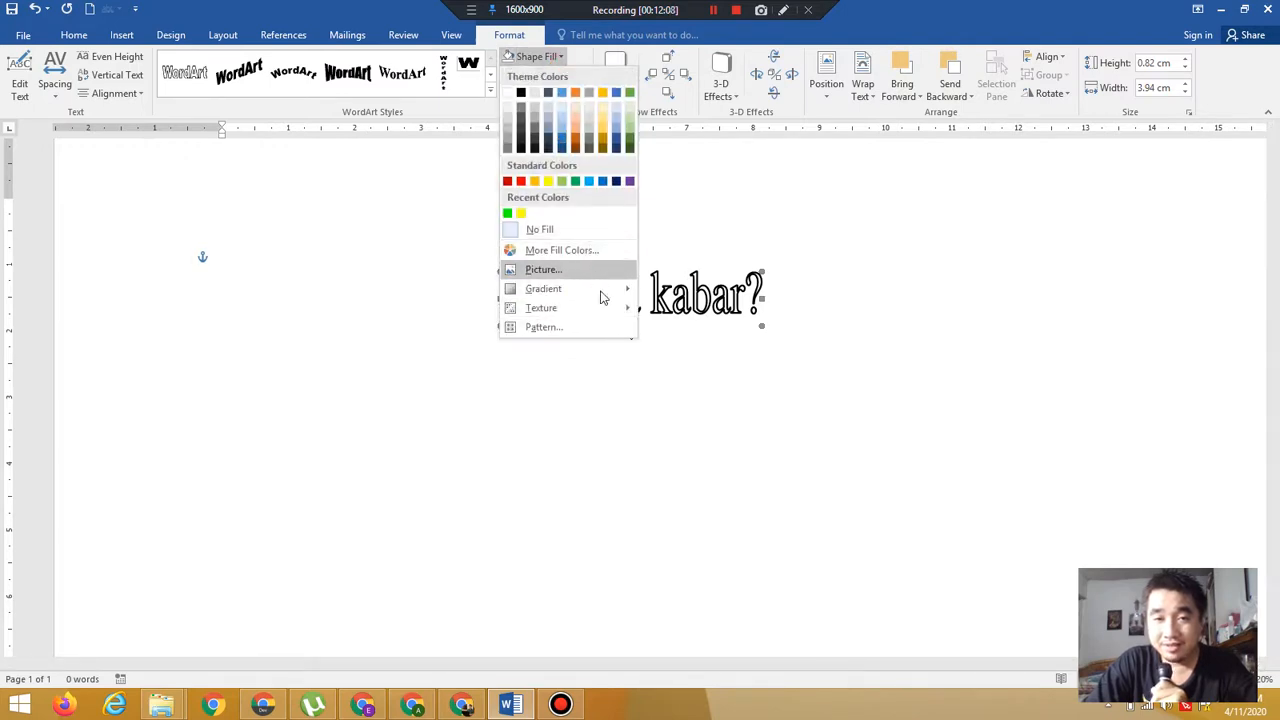
pyautogui.moveTo(585, 288)
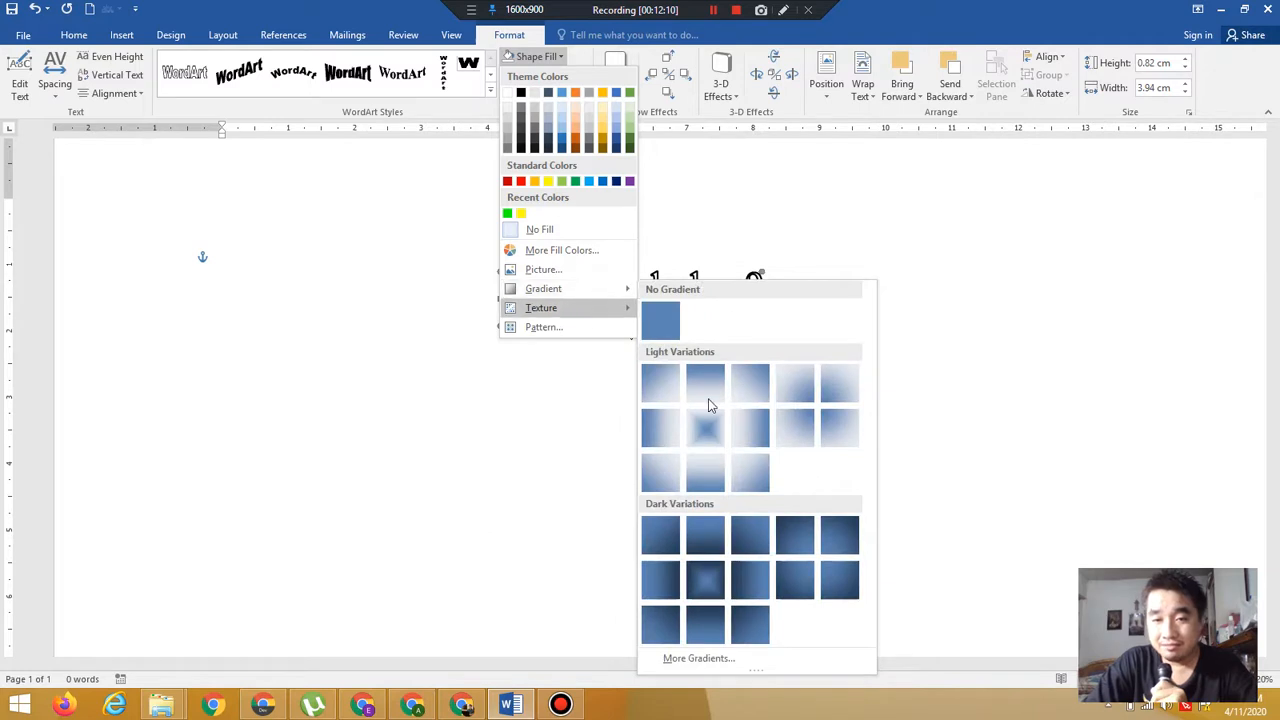
pyautogui.click(743, 662)
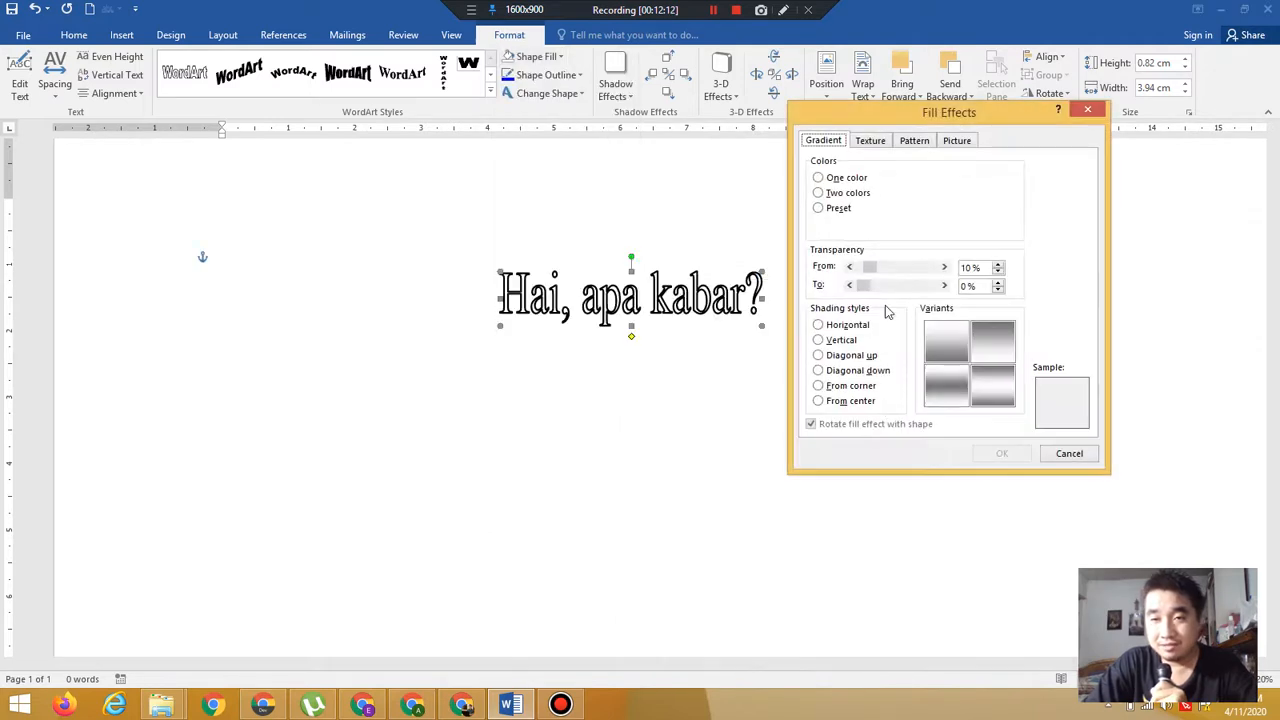
pyautogui.click(838, 208)
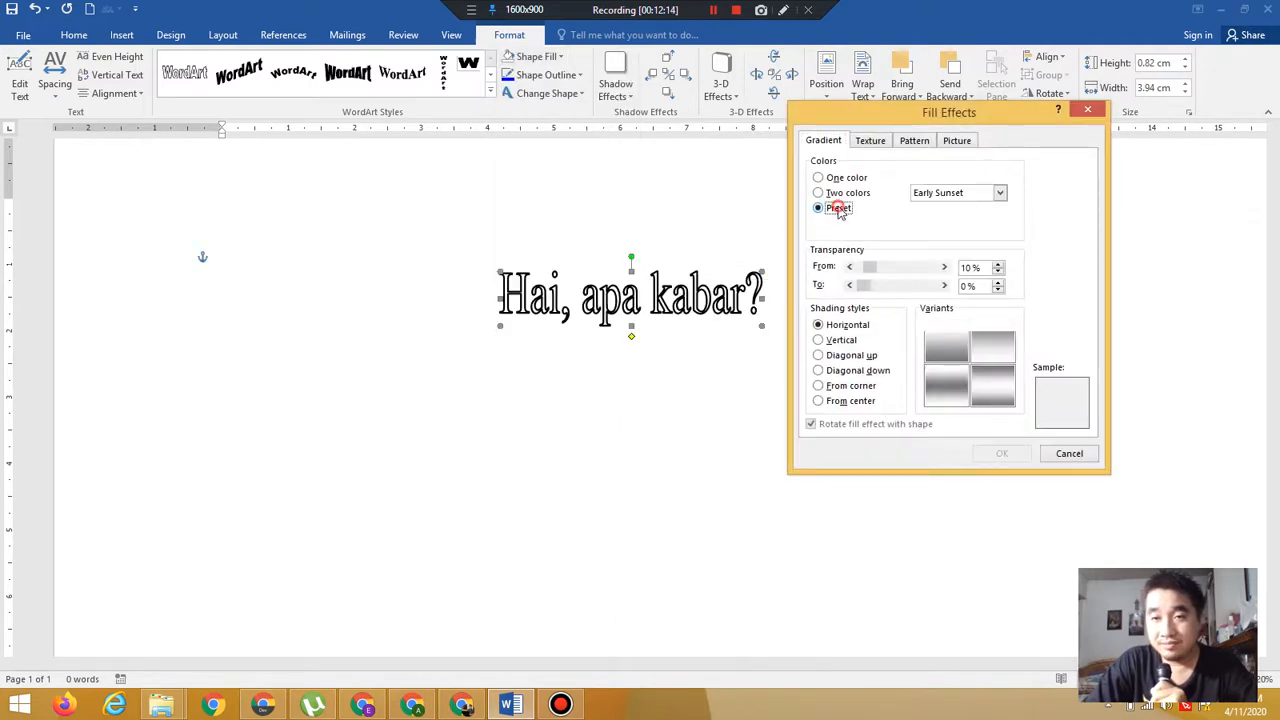
pyautogui.click(941, 193)
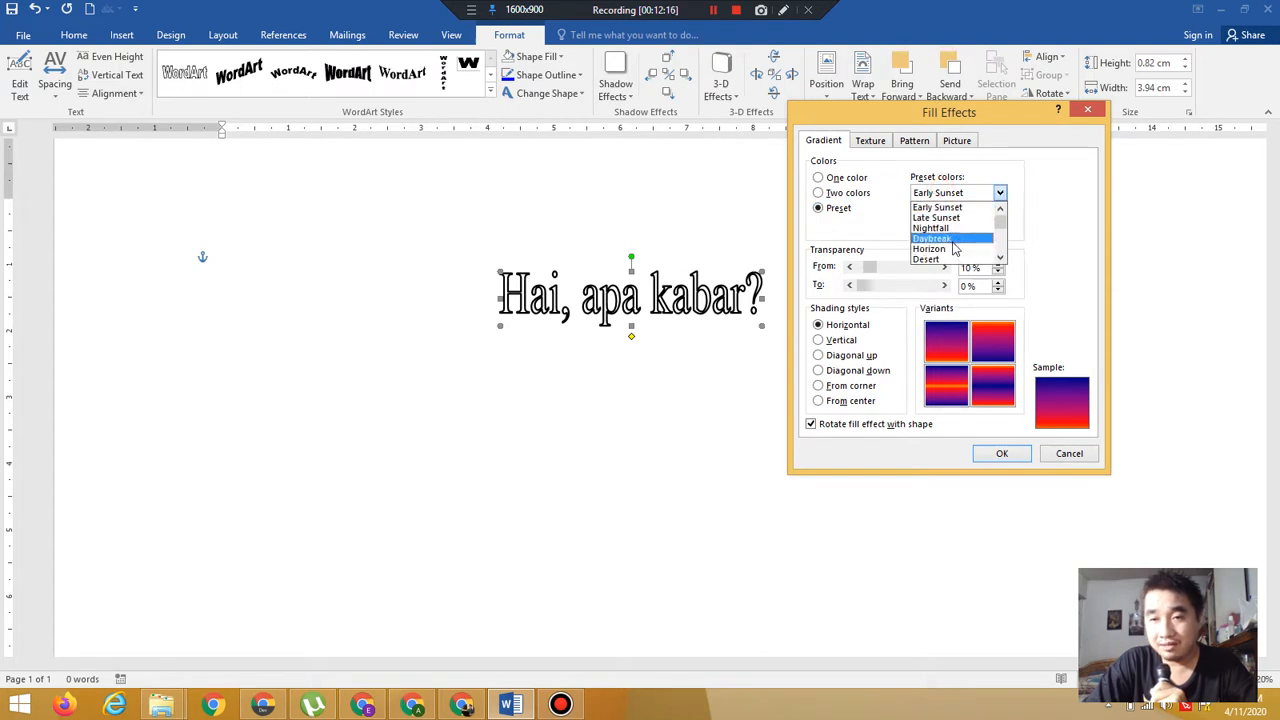
pyautogui.click(953, 248)
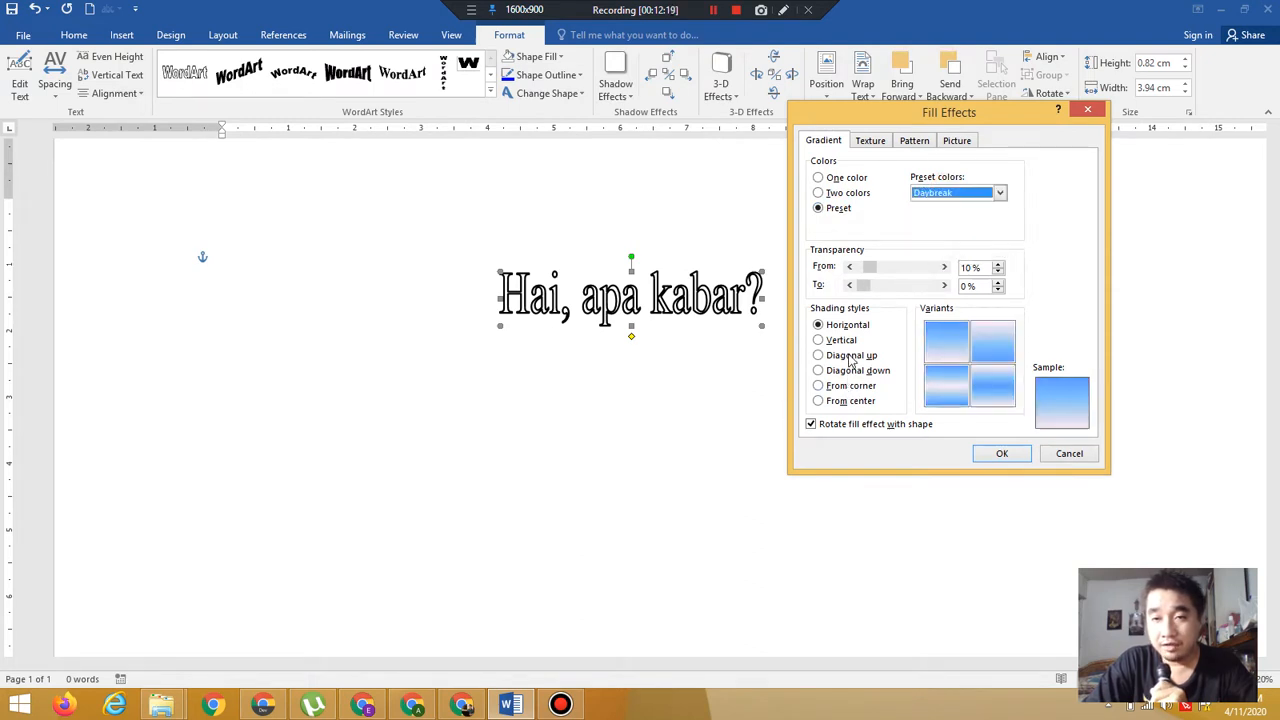
pyautogui.click(851, 357)
pyautogui.doubleClick(931, 346)
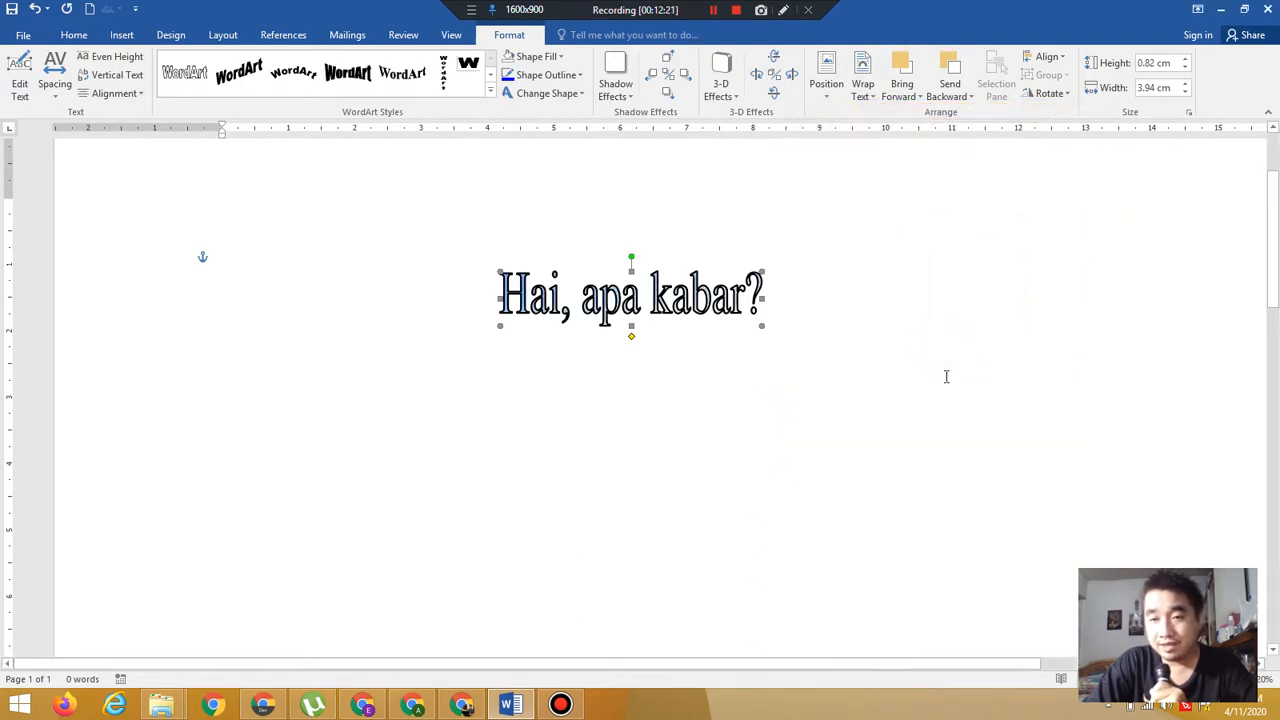
# Change the WordArt's outline colour to purple from the standard colour palette
pyautogui.click(545, 76)
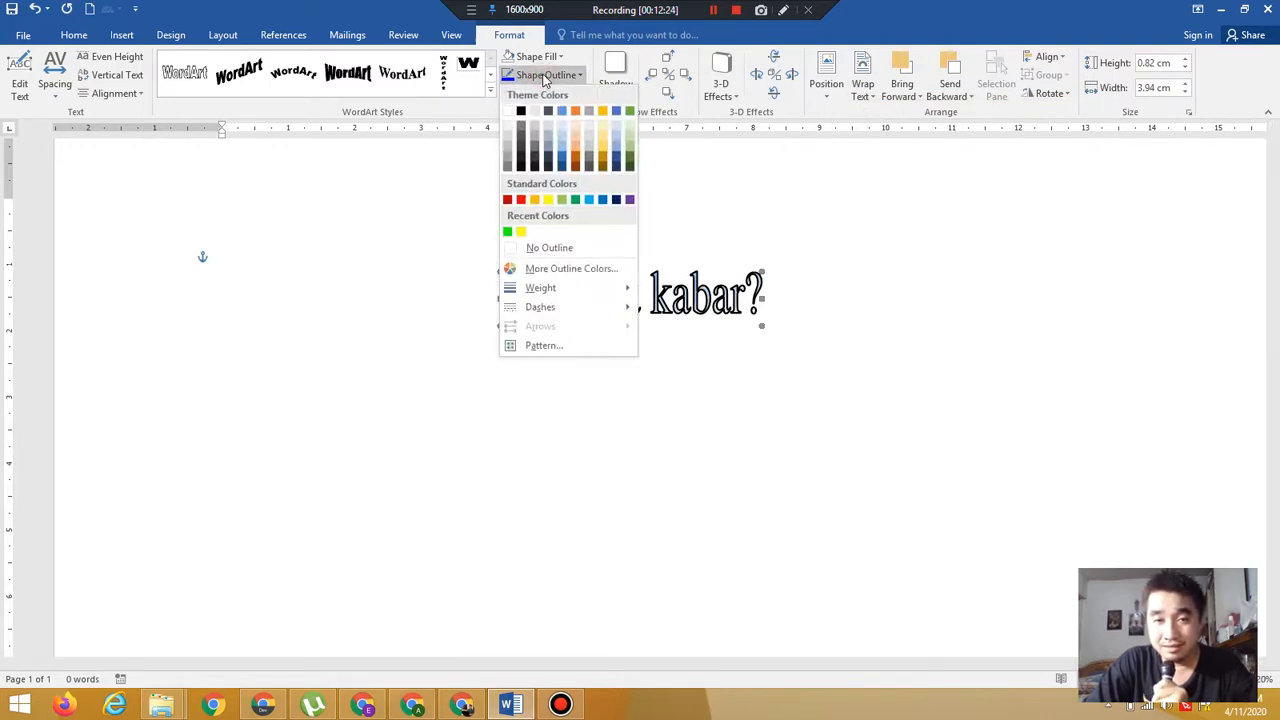
pyautogui.click(572, 269)
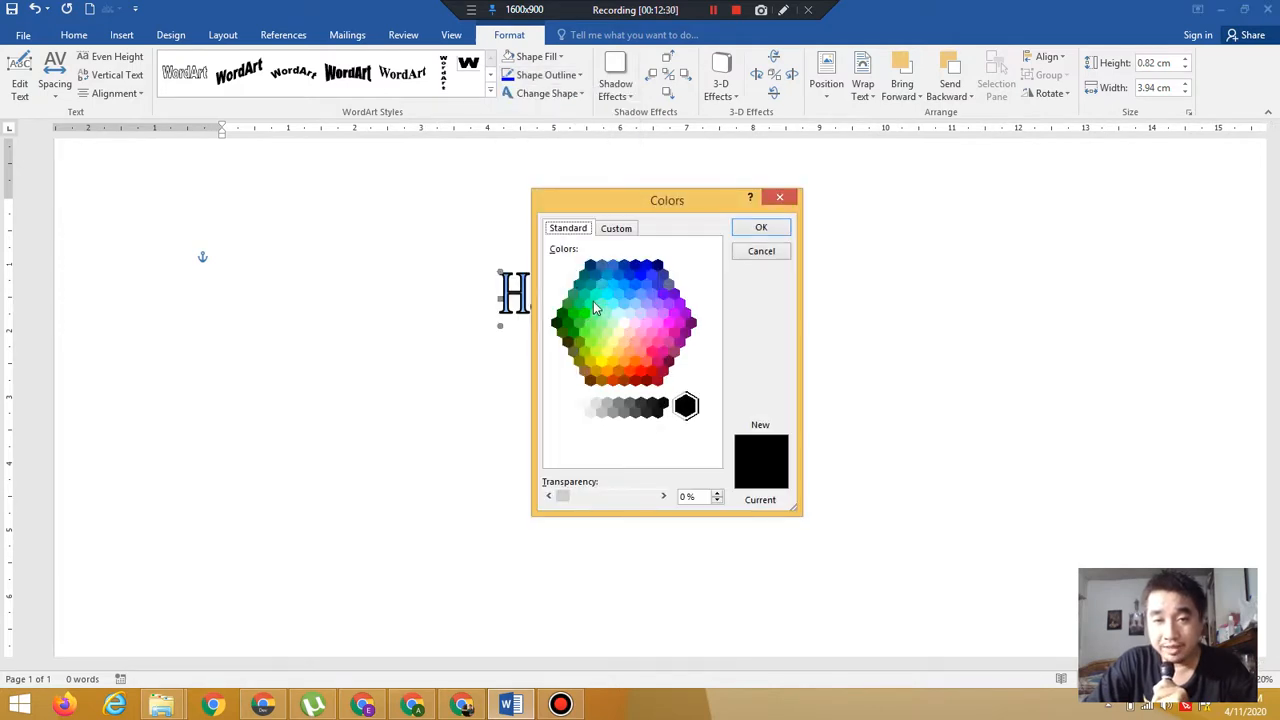
pyautogui.click(685, 315)
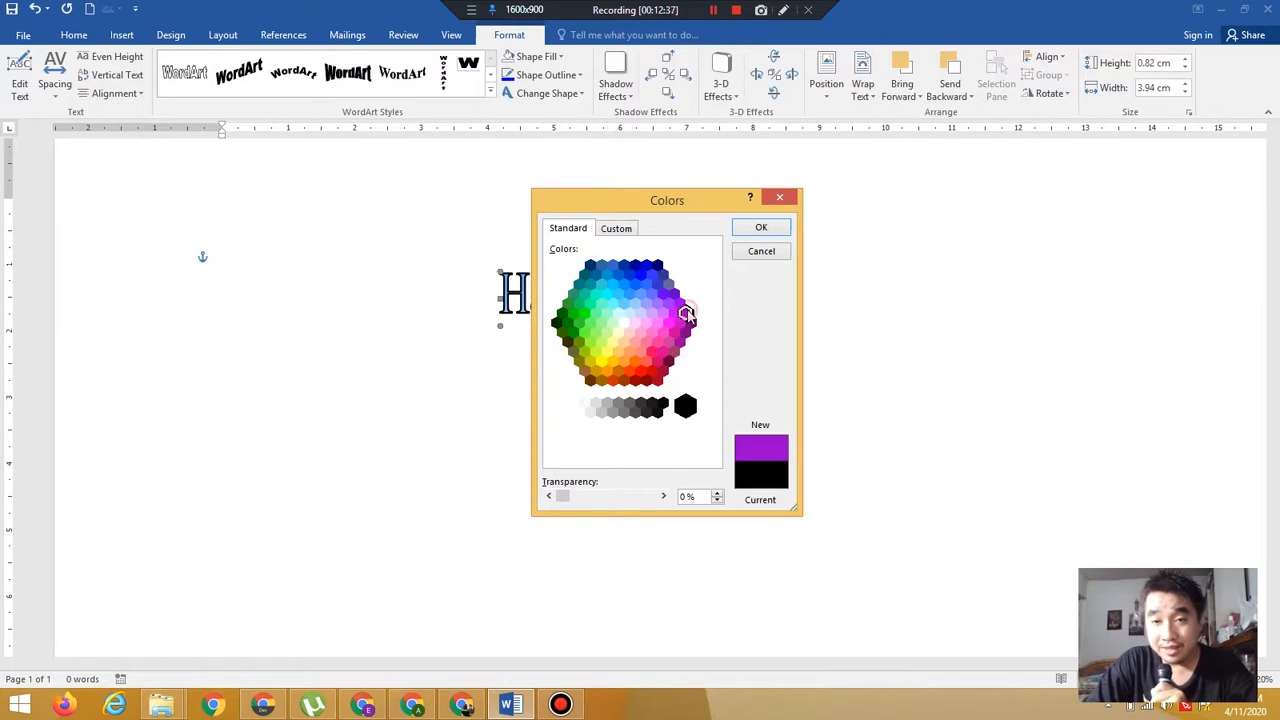
pyautogui.click(779, 232)
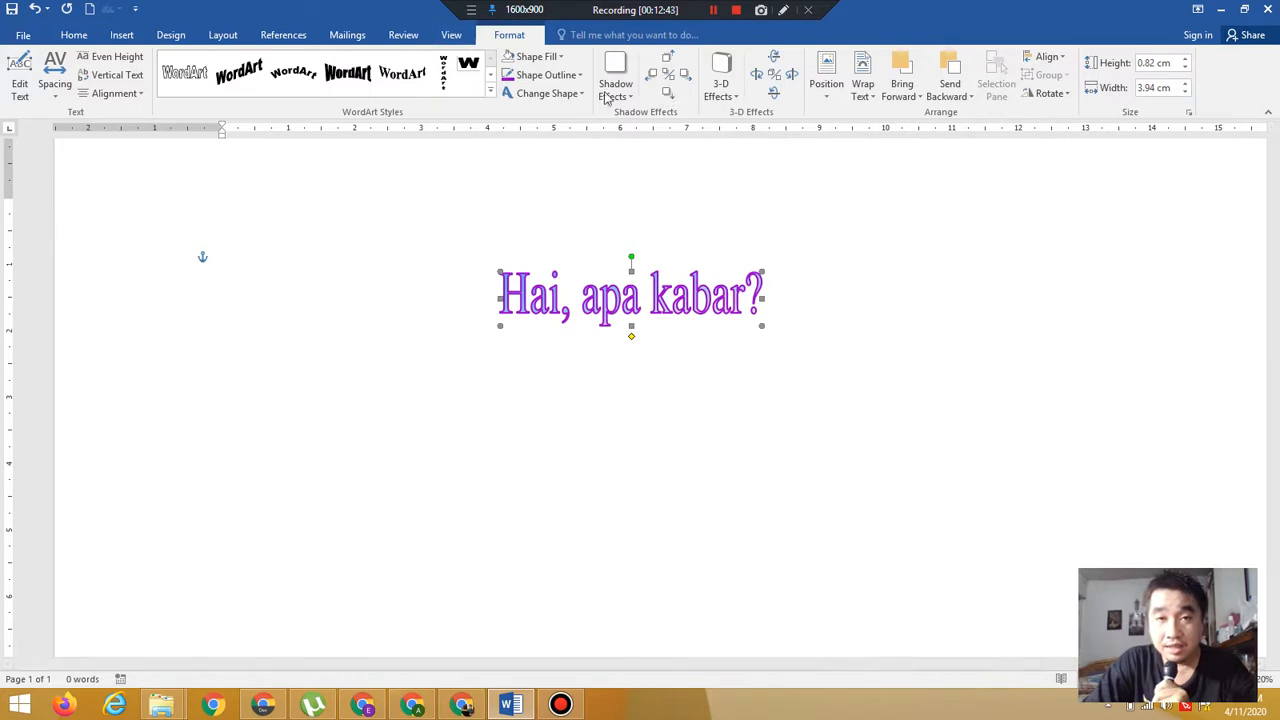
pyautogui.click(573, 82)
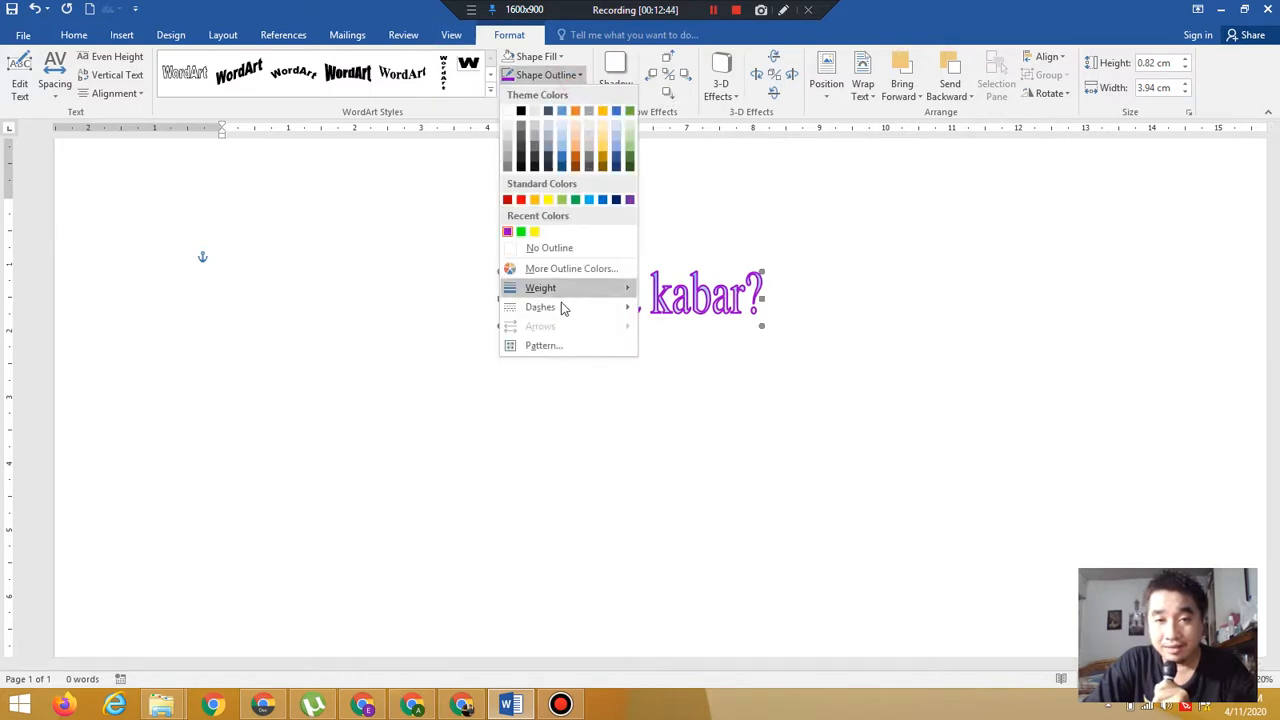
pyautogui.moveTo(543, 295)
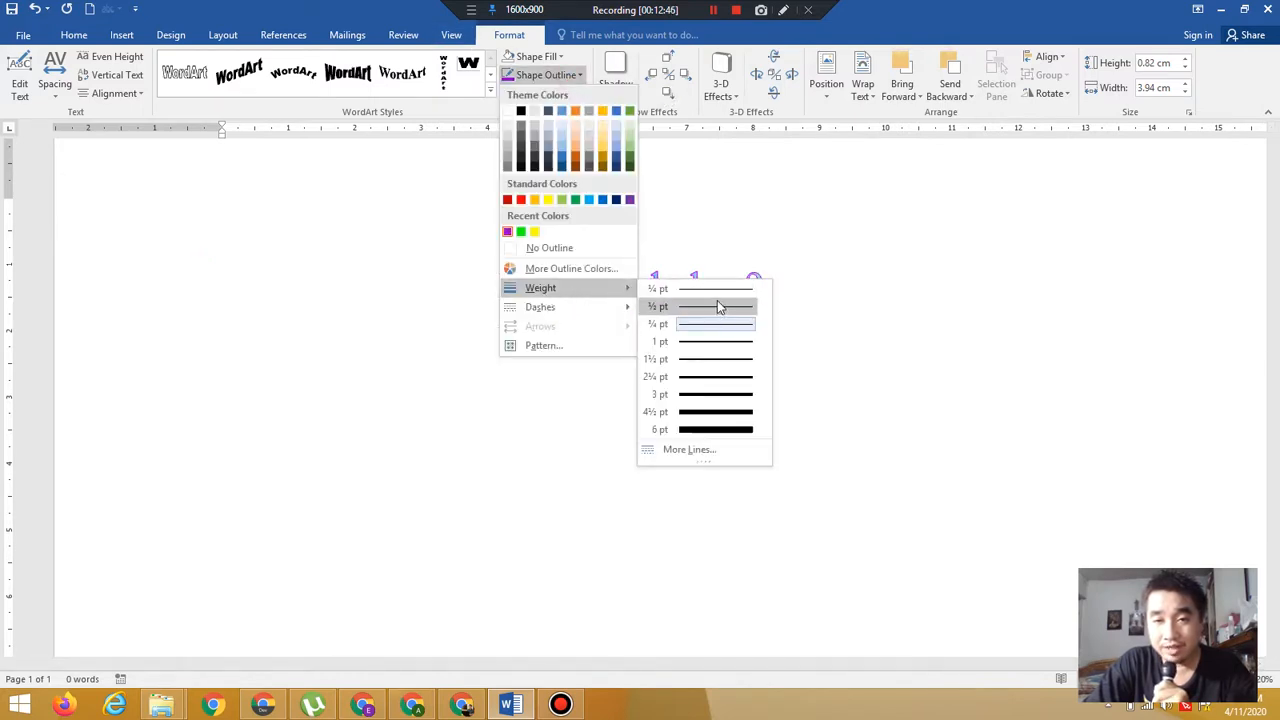
pyautogui.click(780, 352)
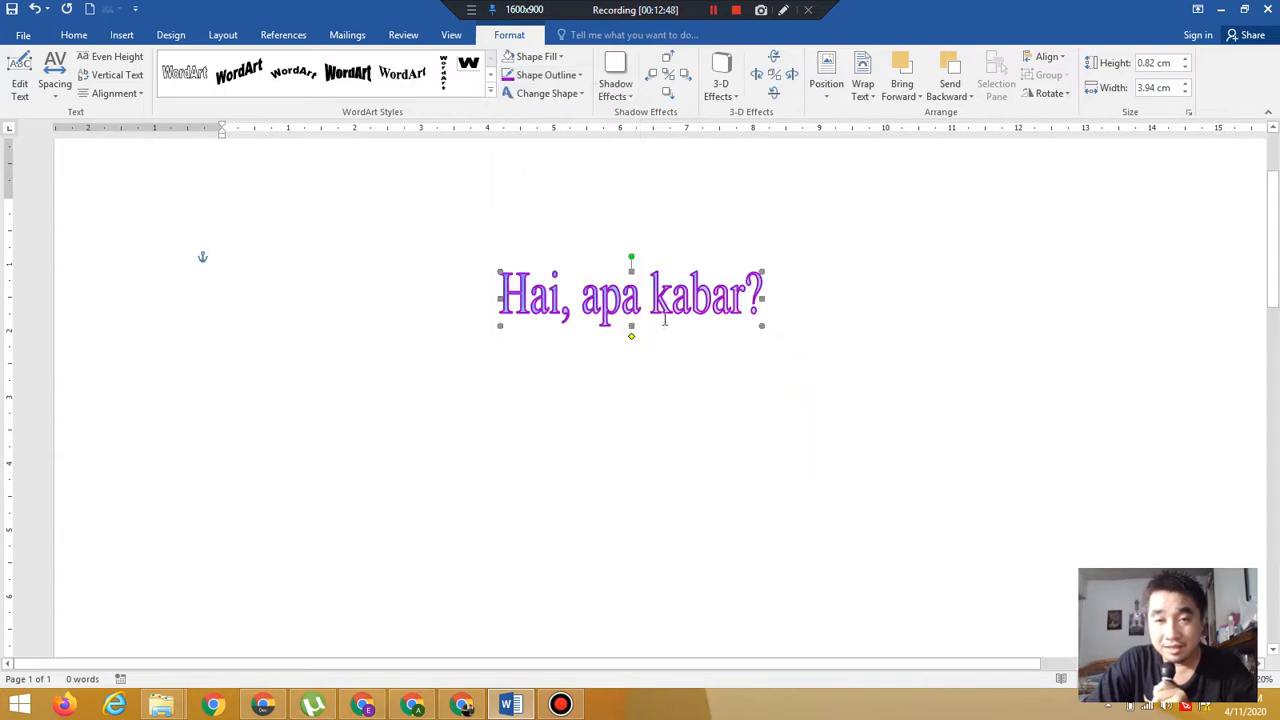
# Move the WordArt to the page's upper left and set its outline weight to ¾ pt
pyautogui.moveTo(657, 313); pyautogui.dragTo(369, 249)
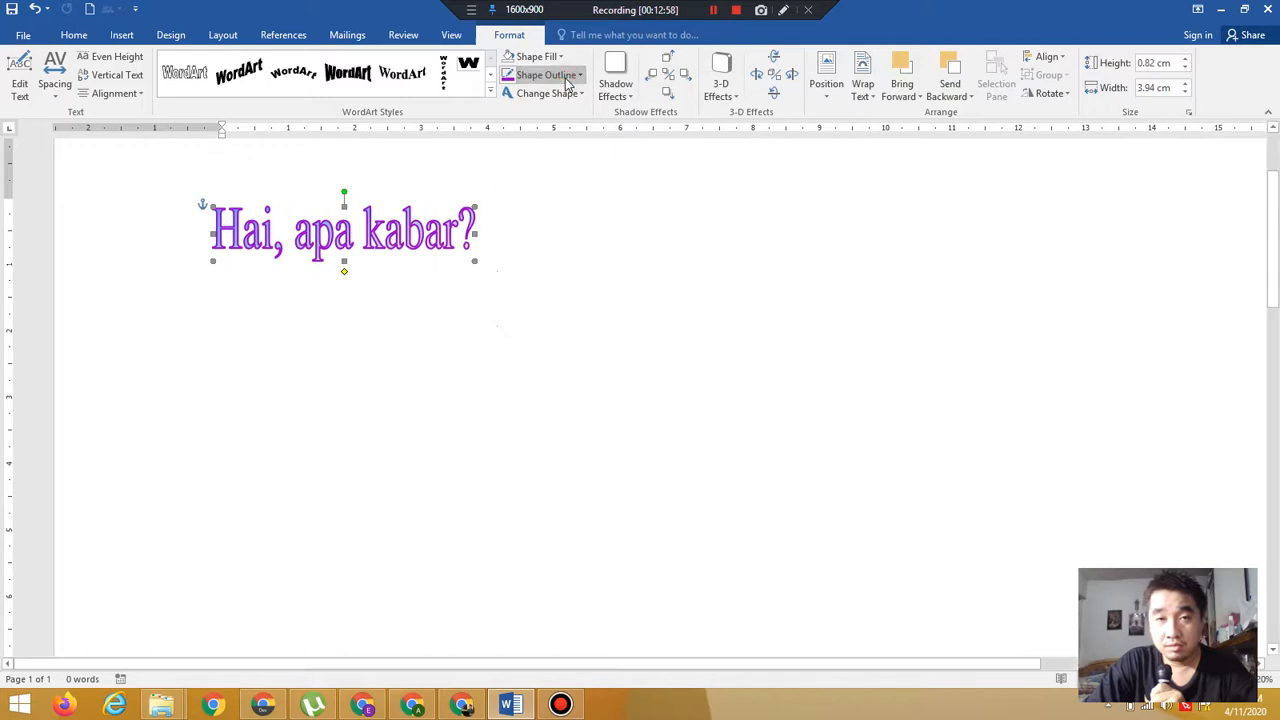
pyautogui.click(566, 80)
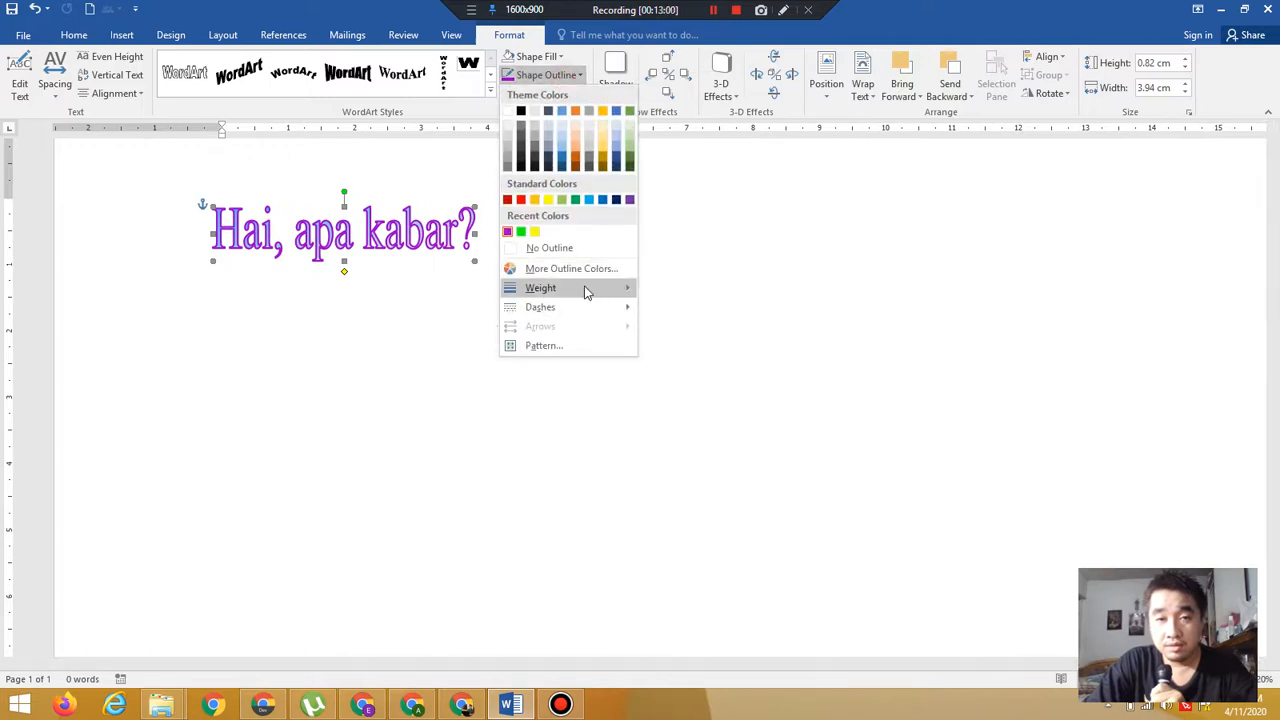
pyautogui.moveTo(586, 290)
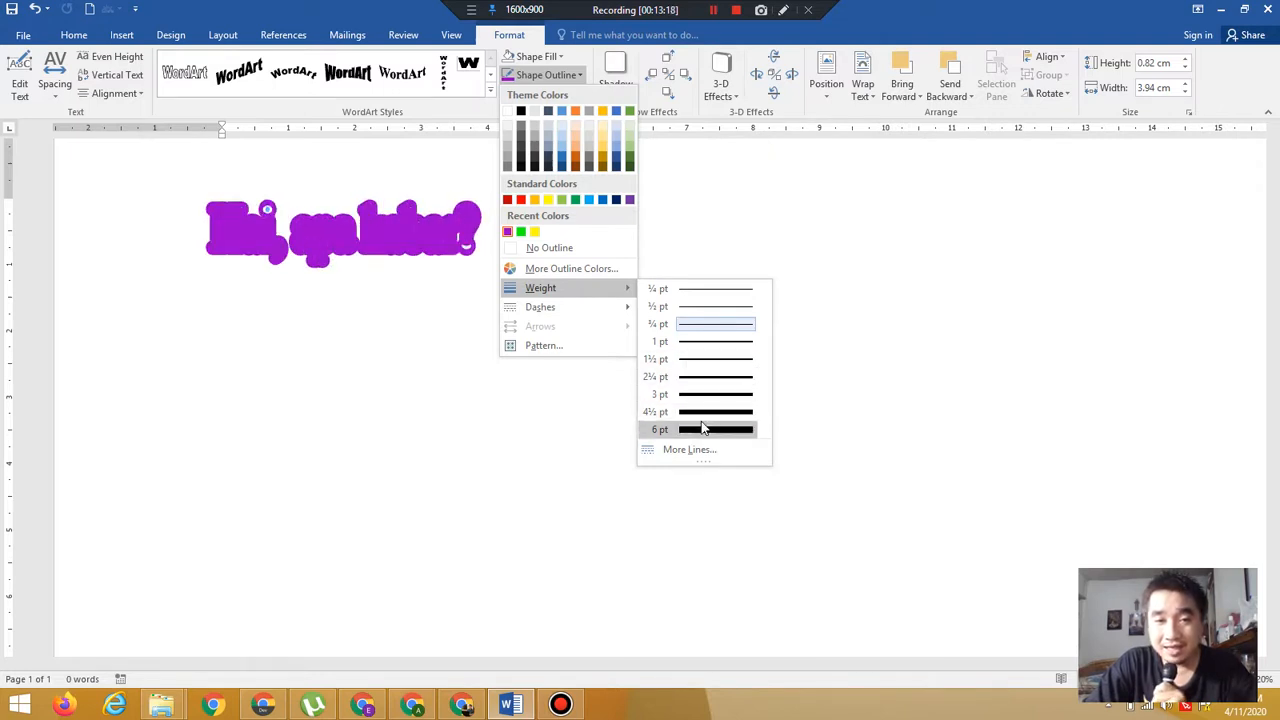
pyautogui.click(694, 330)
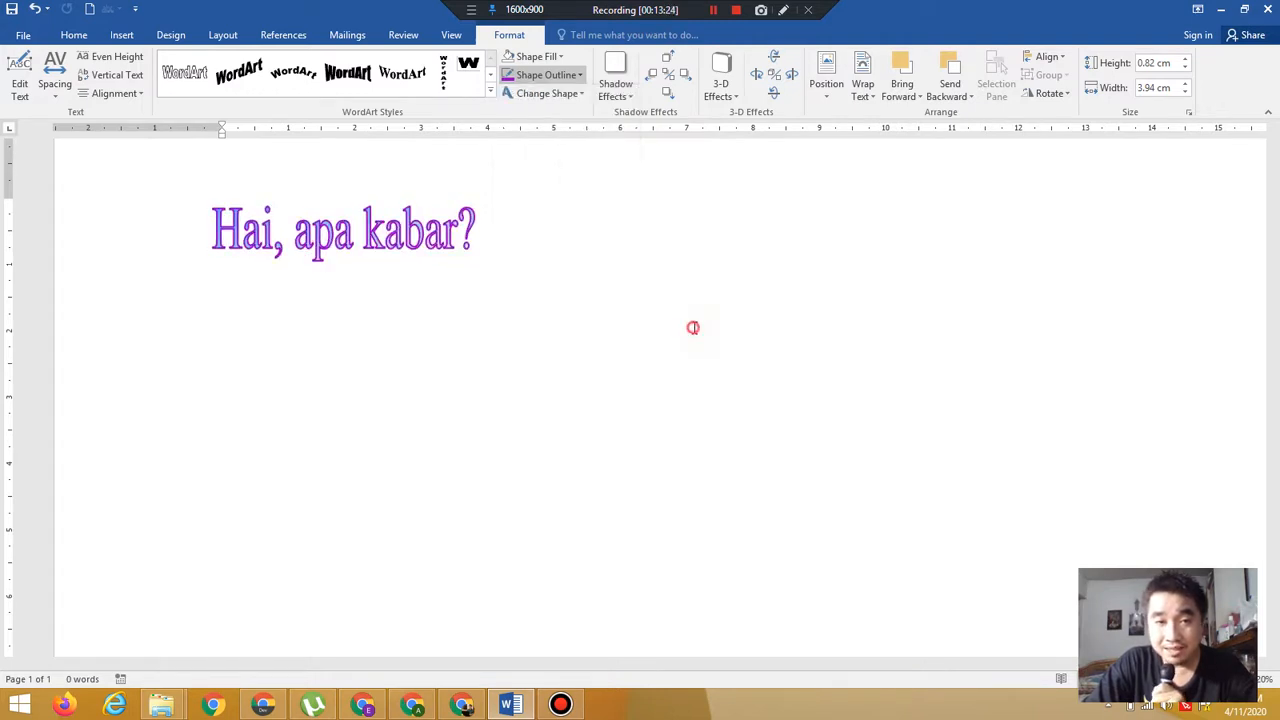
# Give the WordArt's outline a dotted dash style
pyautogui.click(572, 83)
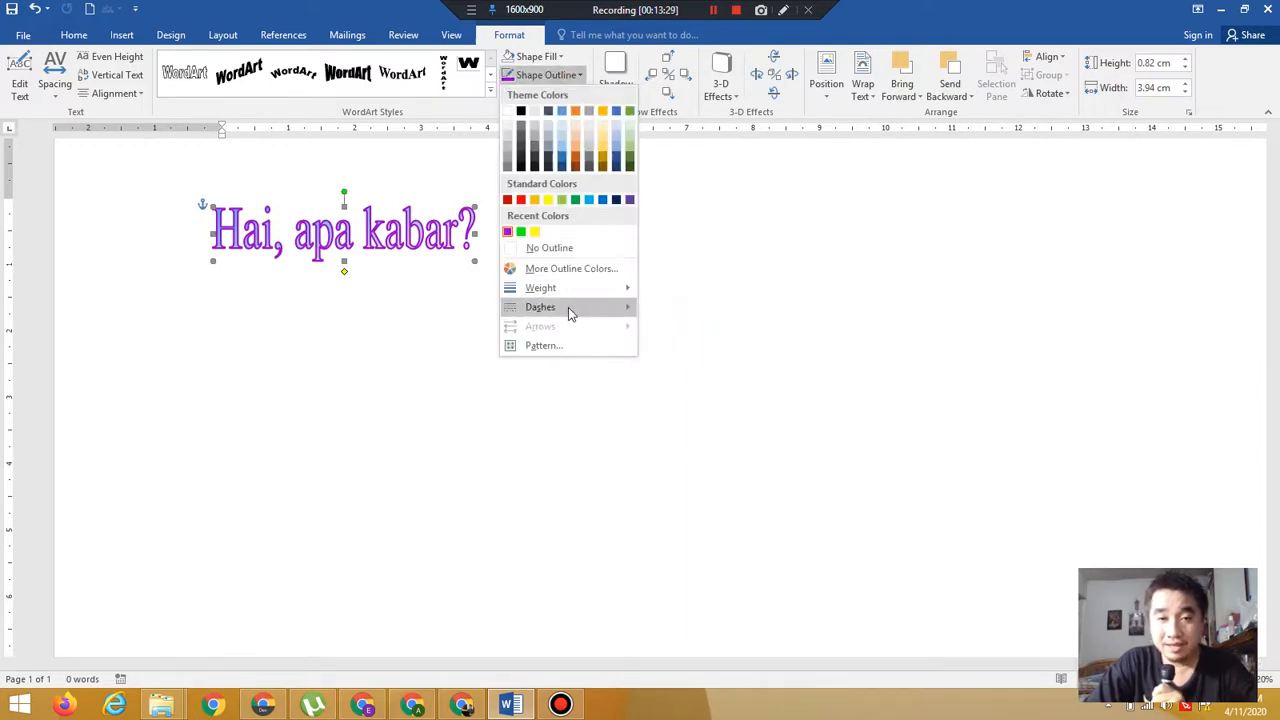
pyautogui.moveTo(568, 310)
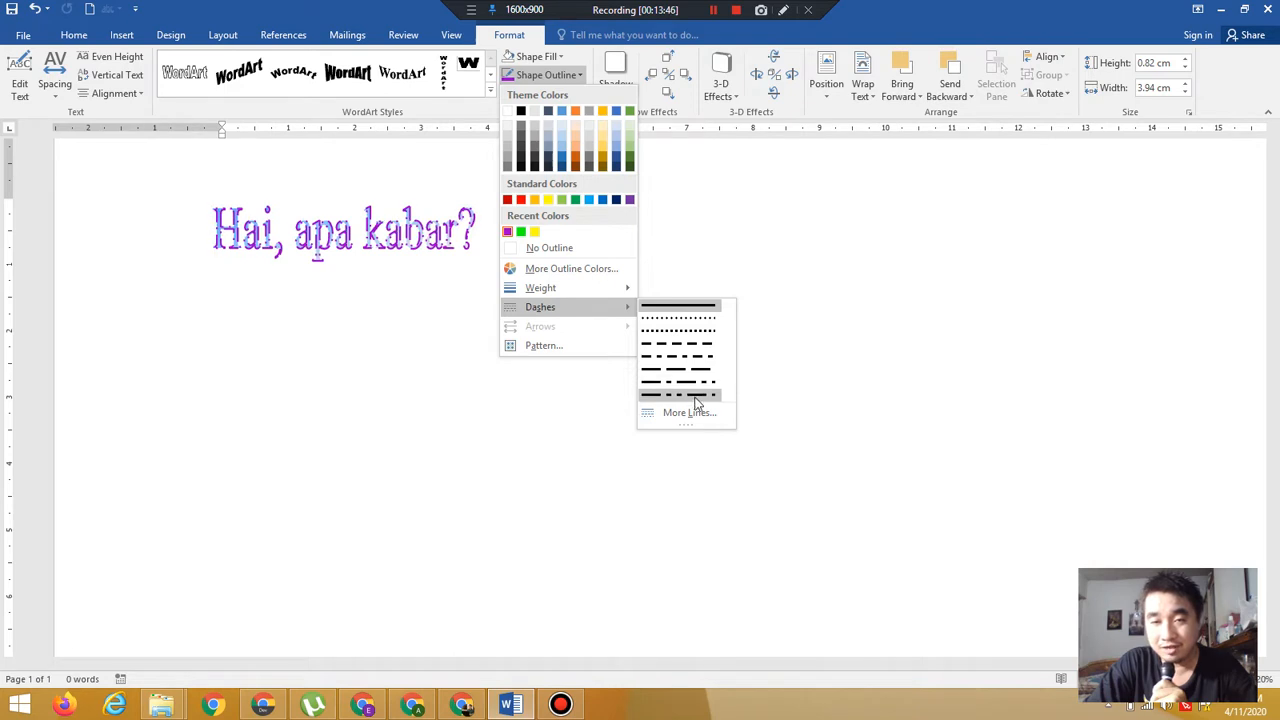
pyautogui.click(671, 322)
pyautogui.click(669, 318)
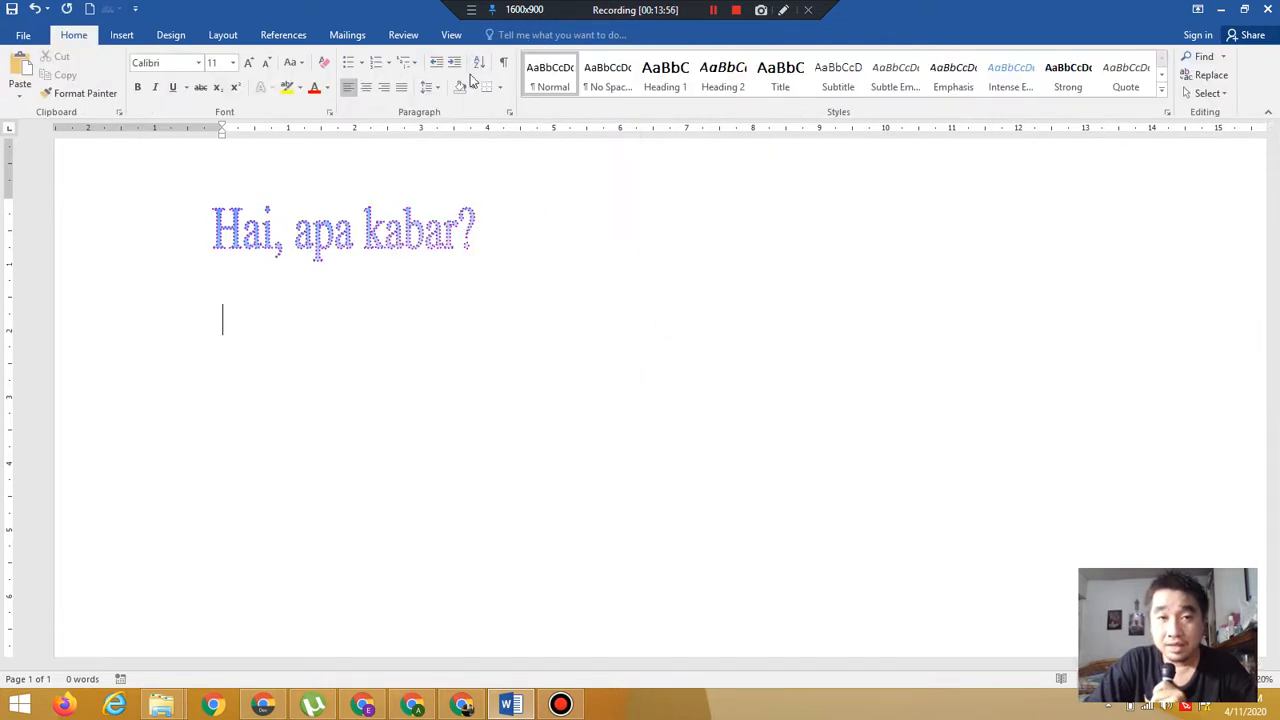
pyautogui.click(408, 232)
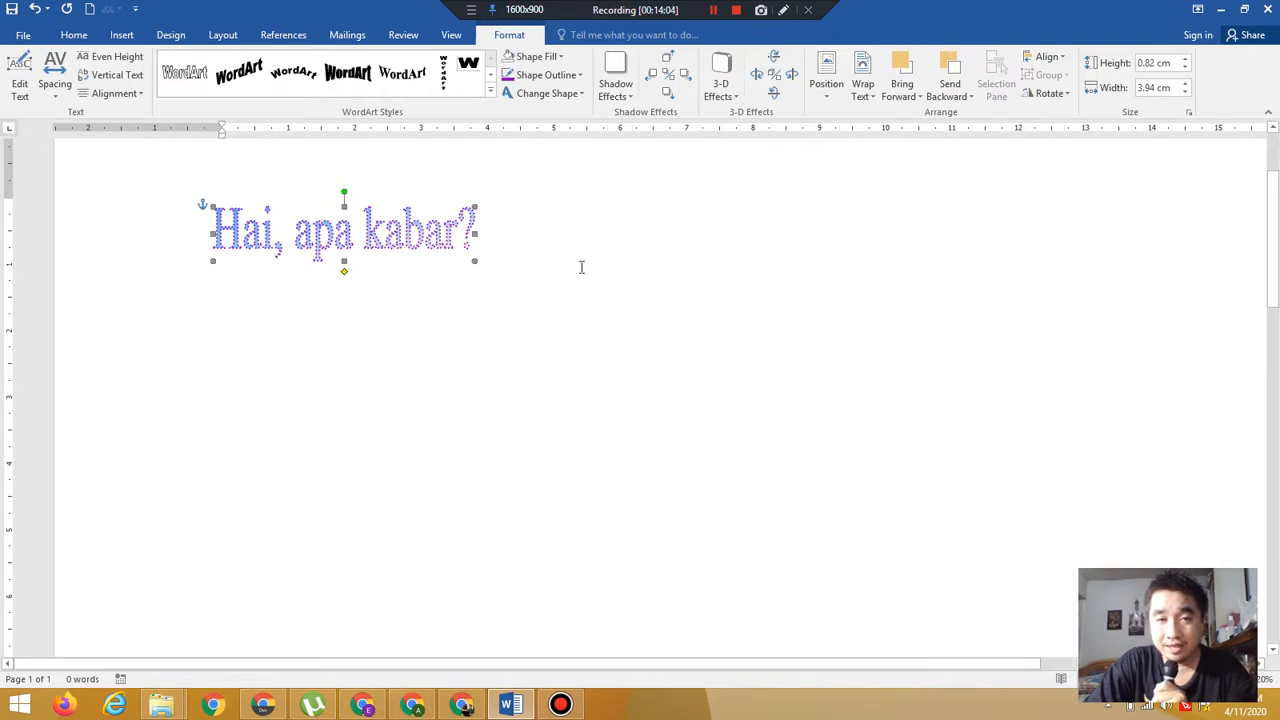
pyautogui.click(508, 273)
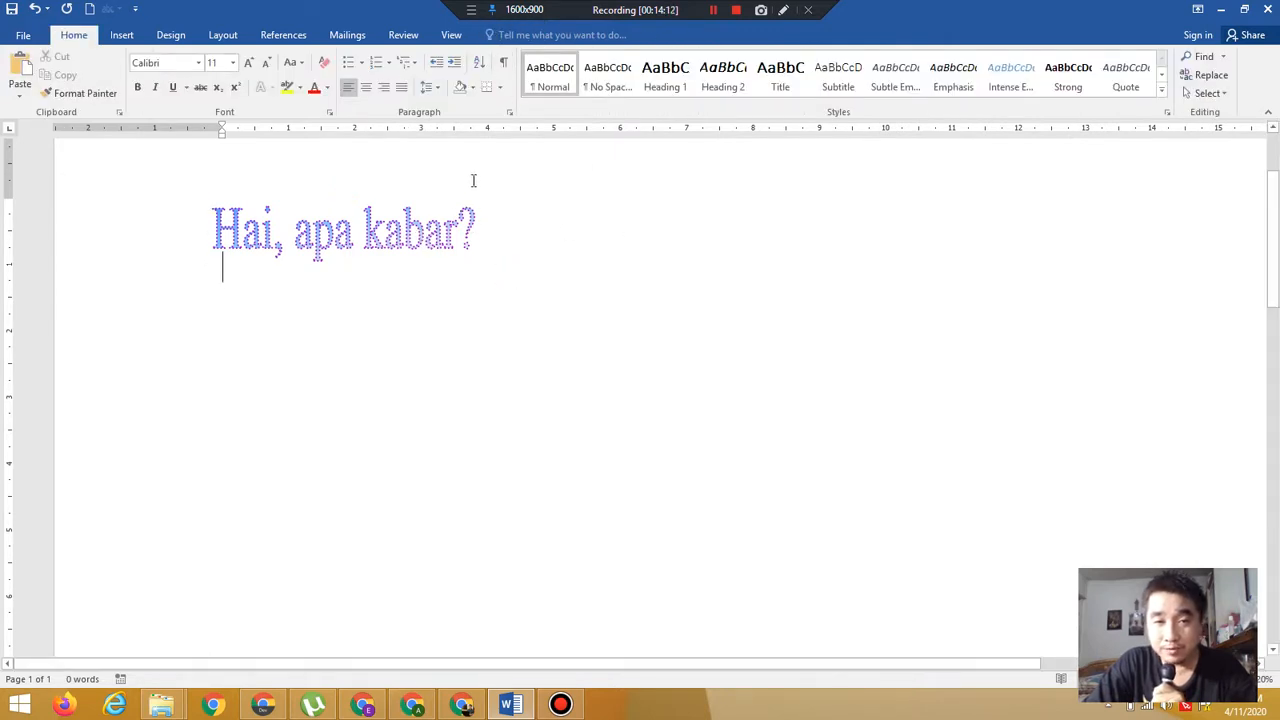
pyautogui.click(328, 241)
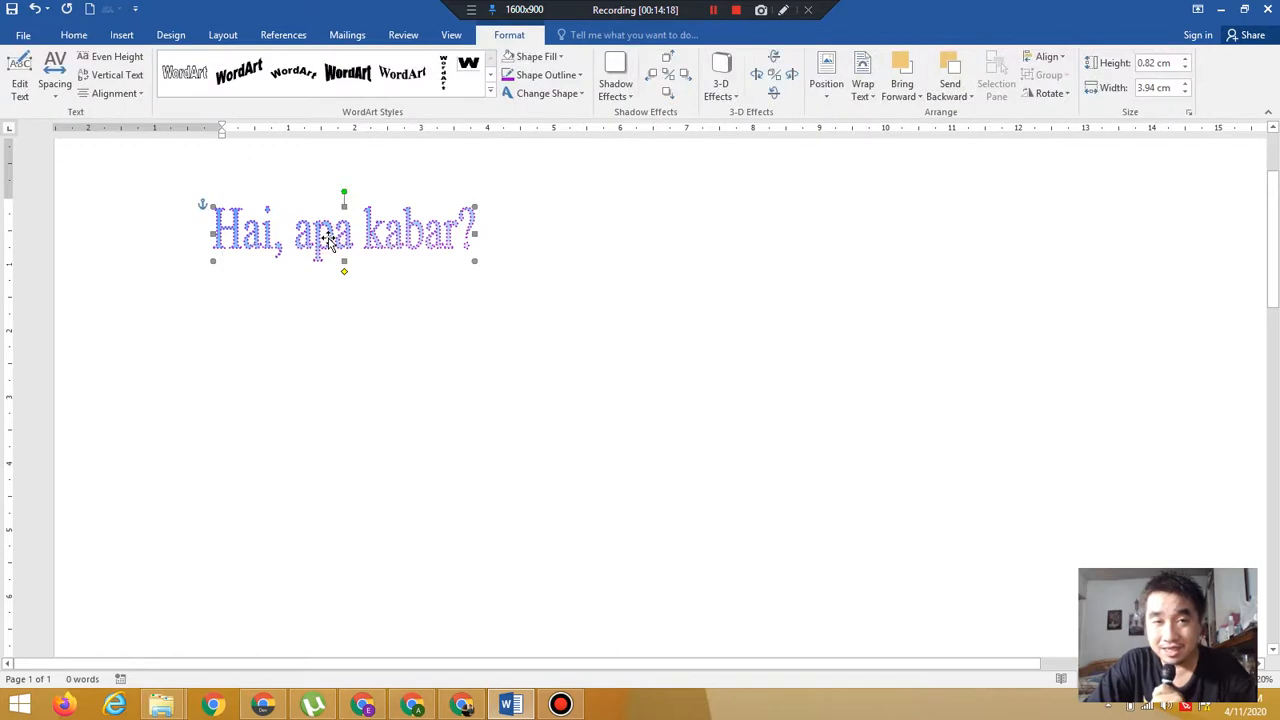
pyautogui.click(558, 76)
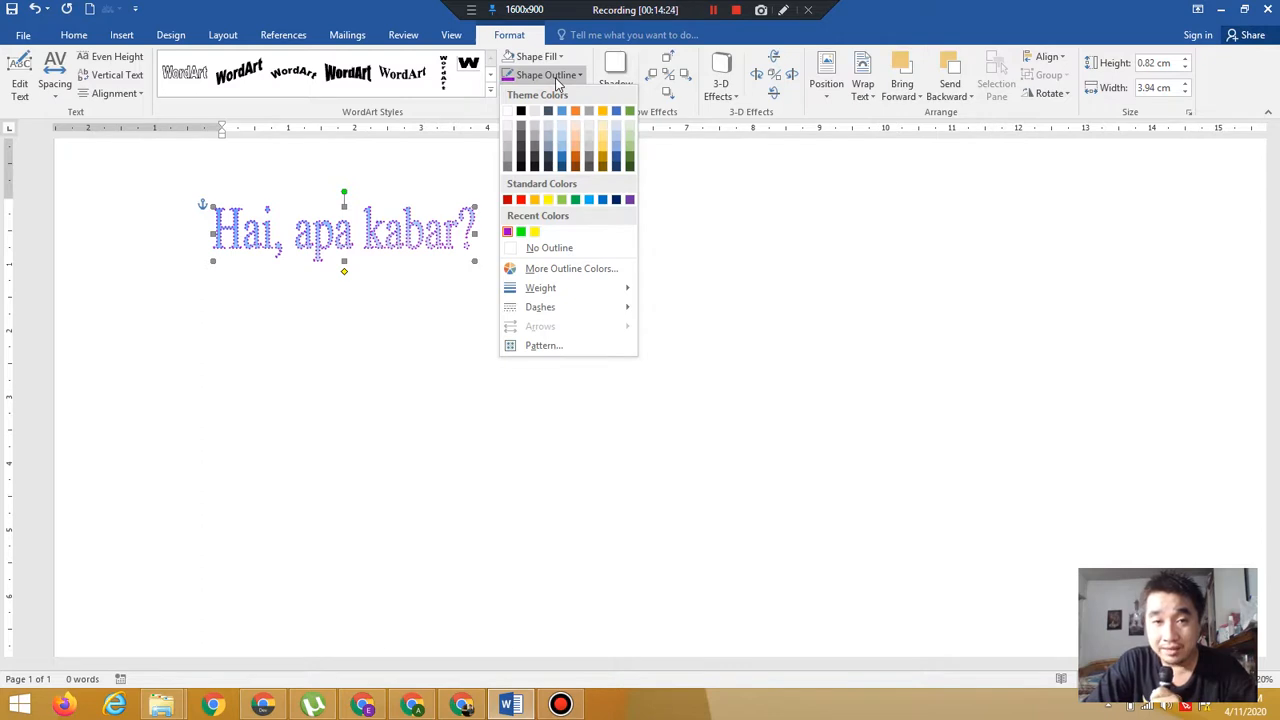
pyautogui.moveTo(566, 308)
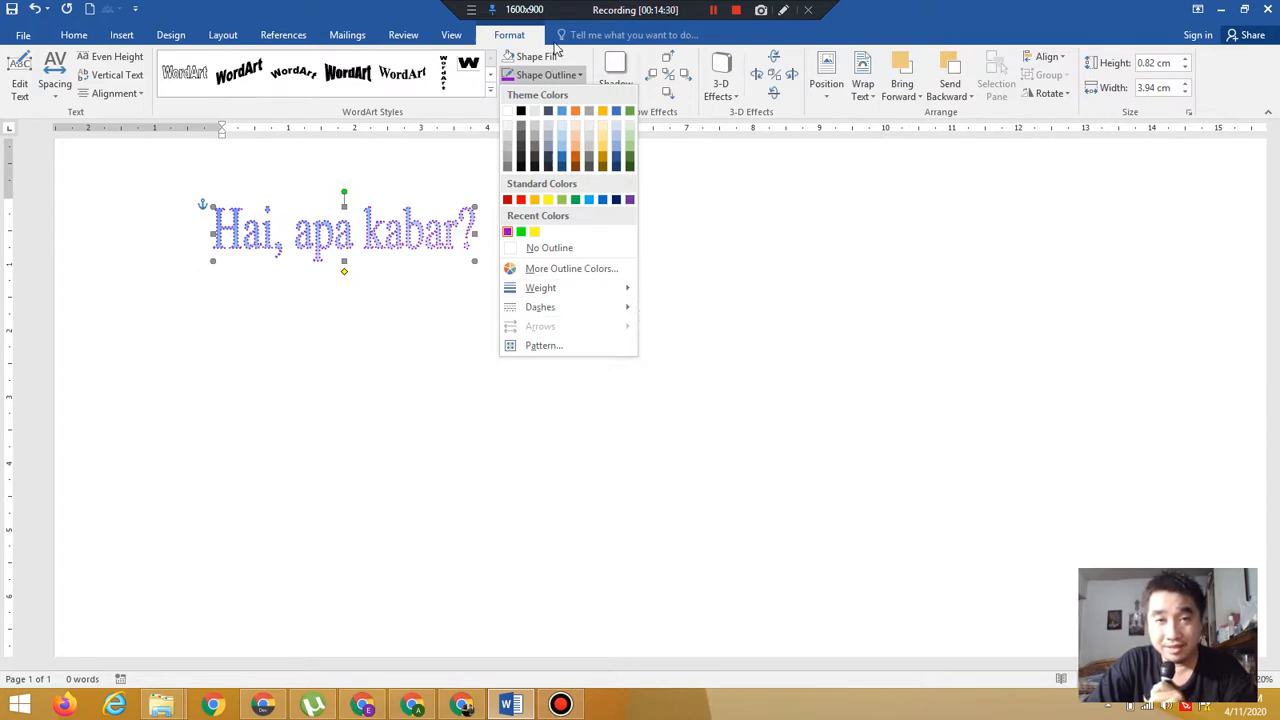
pyautogui.click(519, 38)
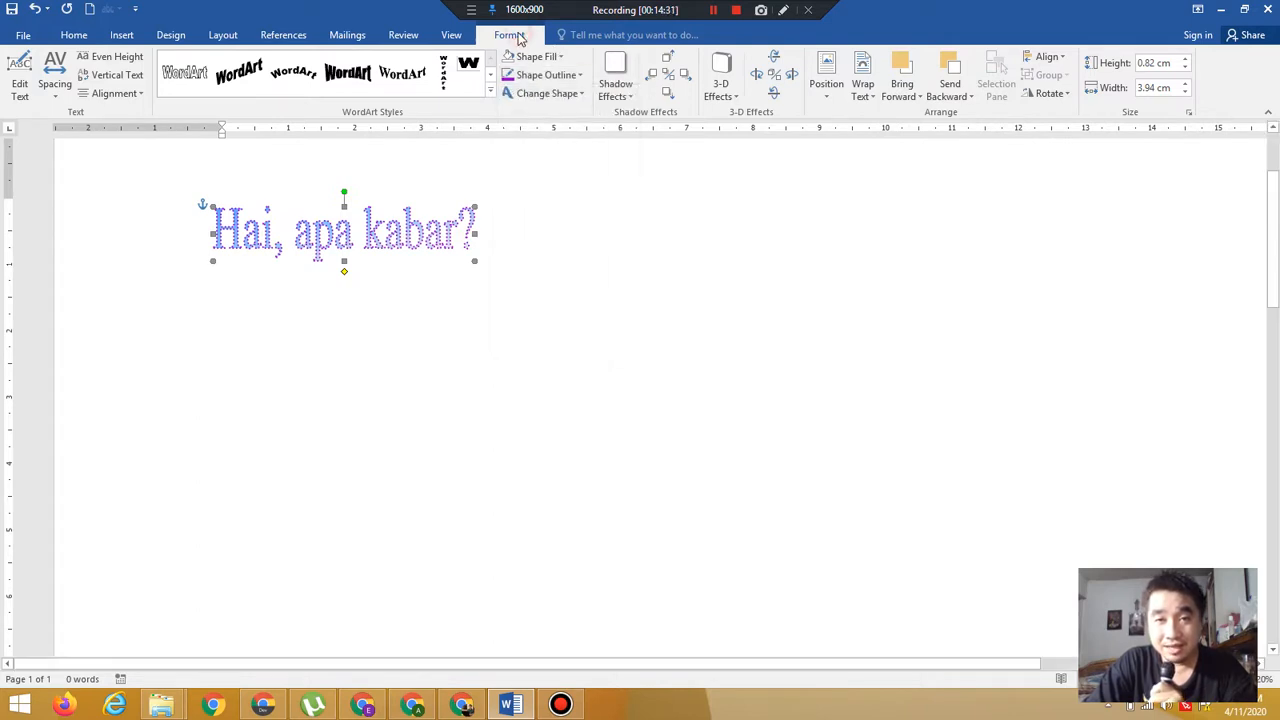
# Change the WordArt's shape to the Circle follow-path curve
pyautogui.click(552, 94)
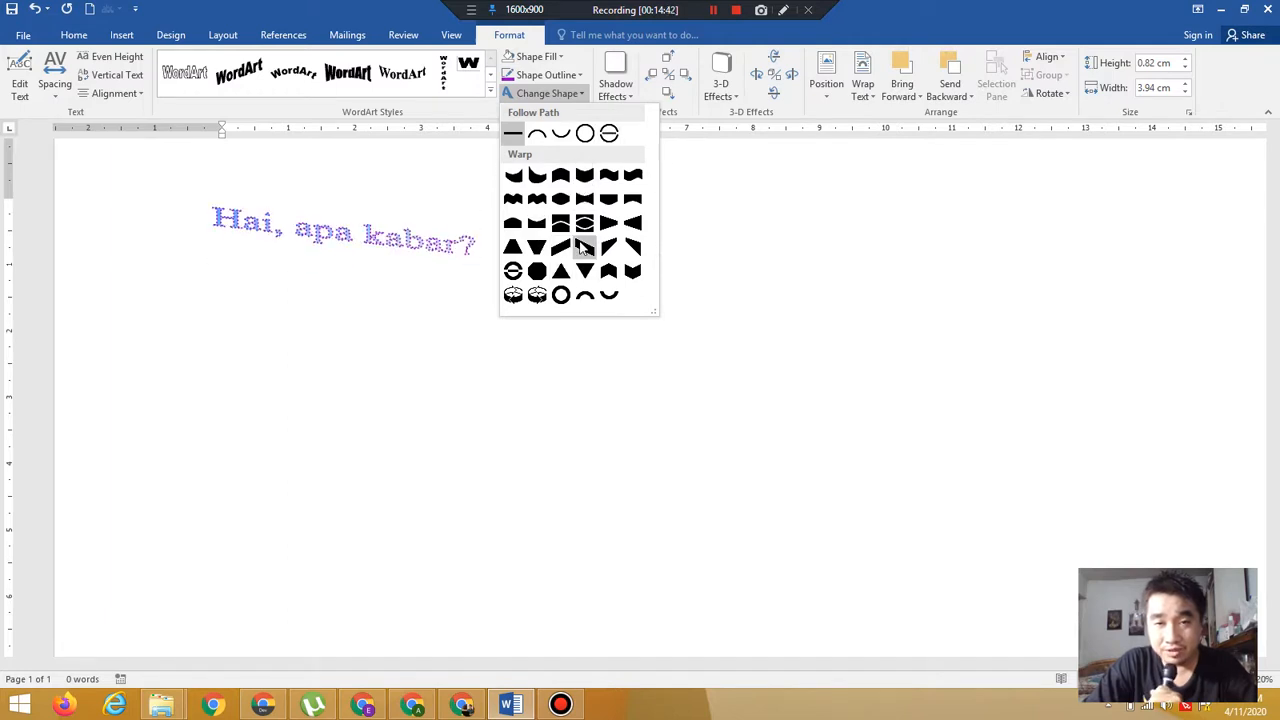
pyautogui.click(582, 140)
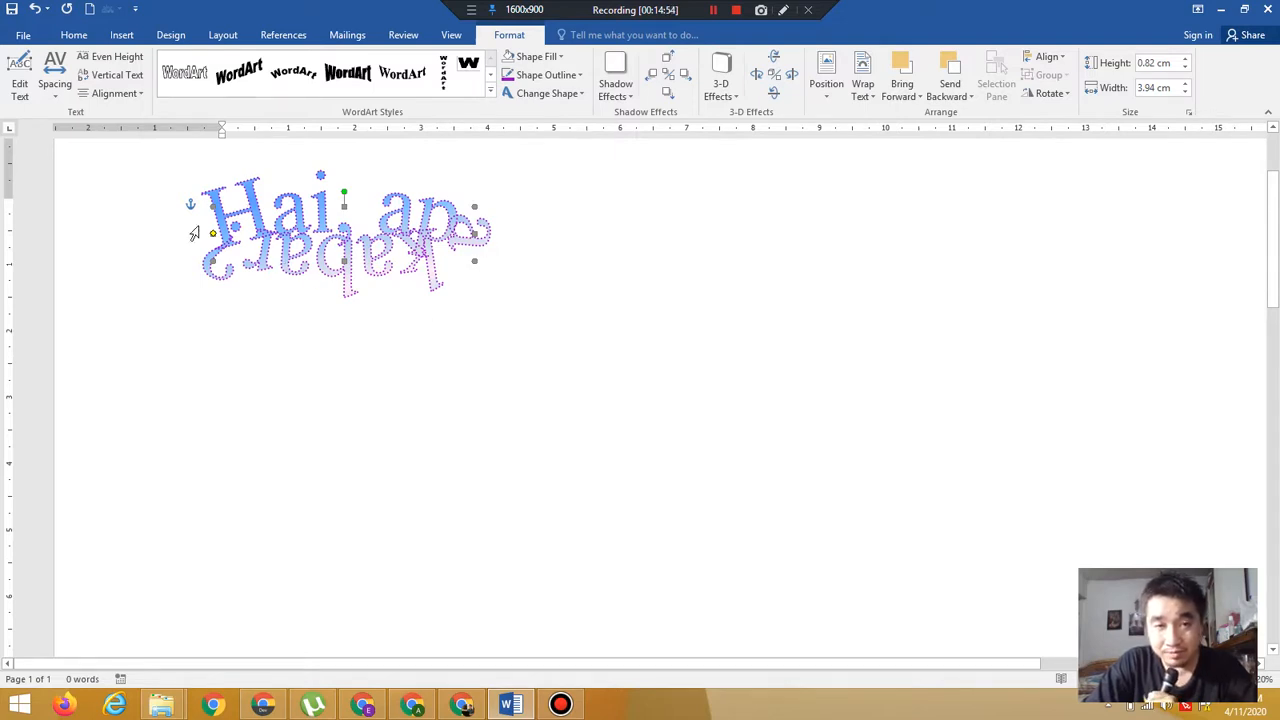
pyautogui.click(276, 381)
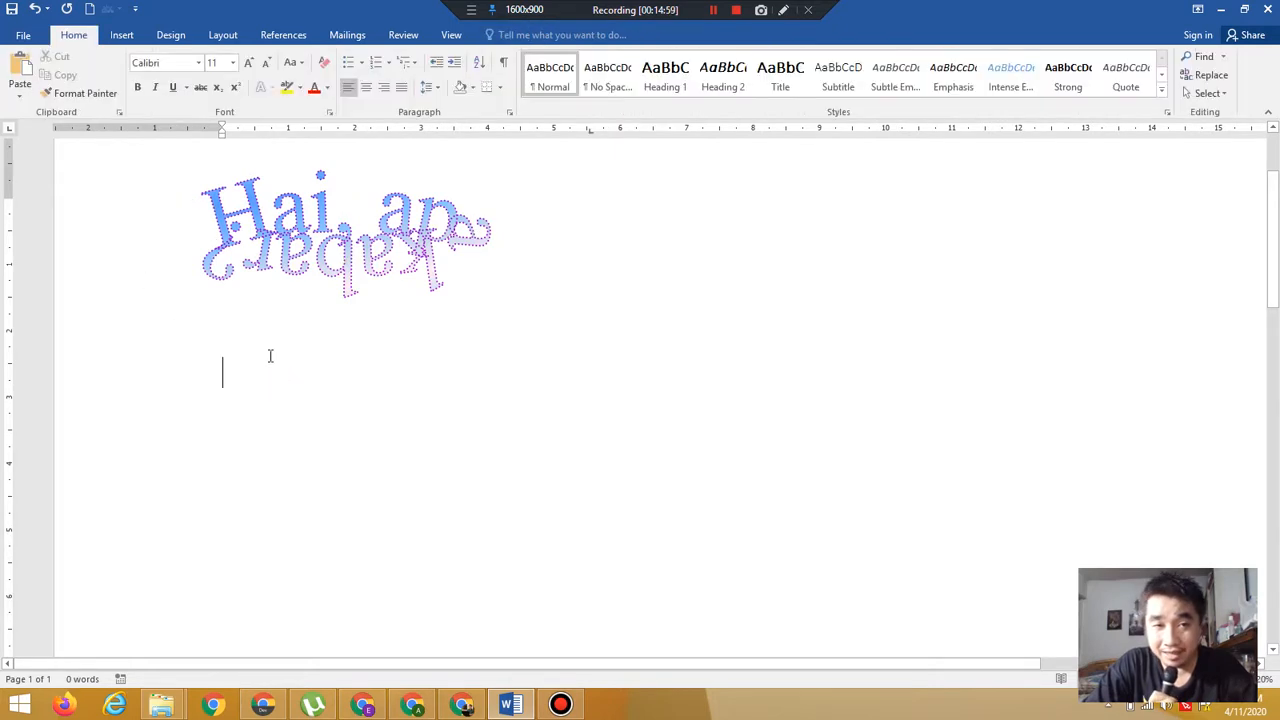
# Enlarge the WordArt to about 2.75 cm by 3.06 cm so the text forms a full circle
pyautogui.click(298, 268)
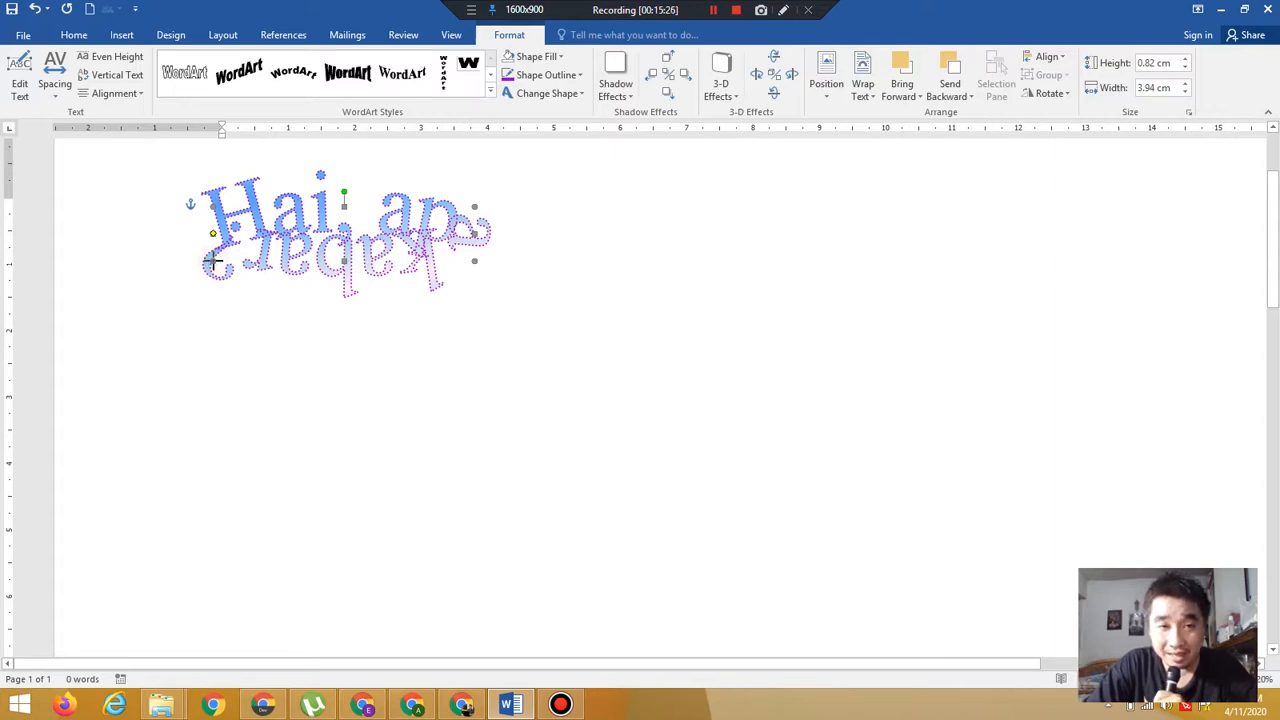
pyautogui.moveTo(212, 262); pyautogui.dragTo(214, 268)
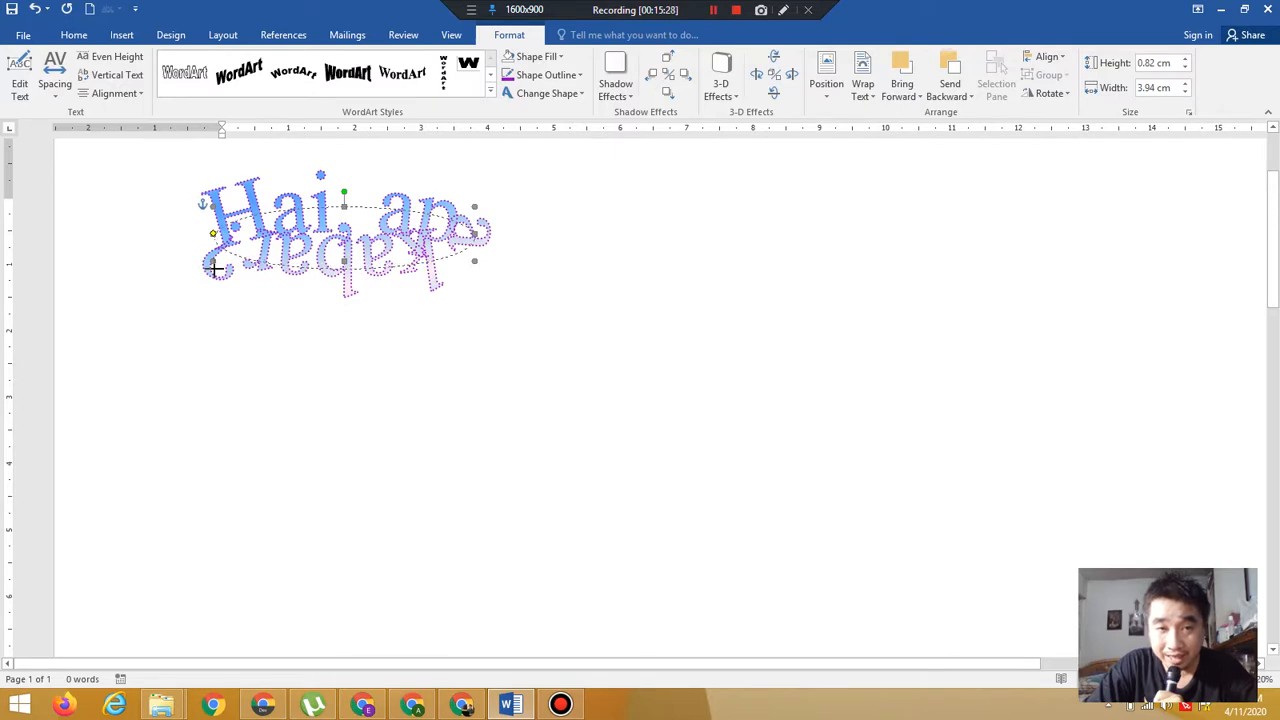
pyautogui.moveTo(214, 268); pyautogui.dragTo(271, 389)
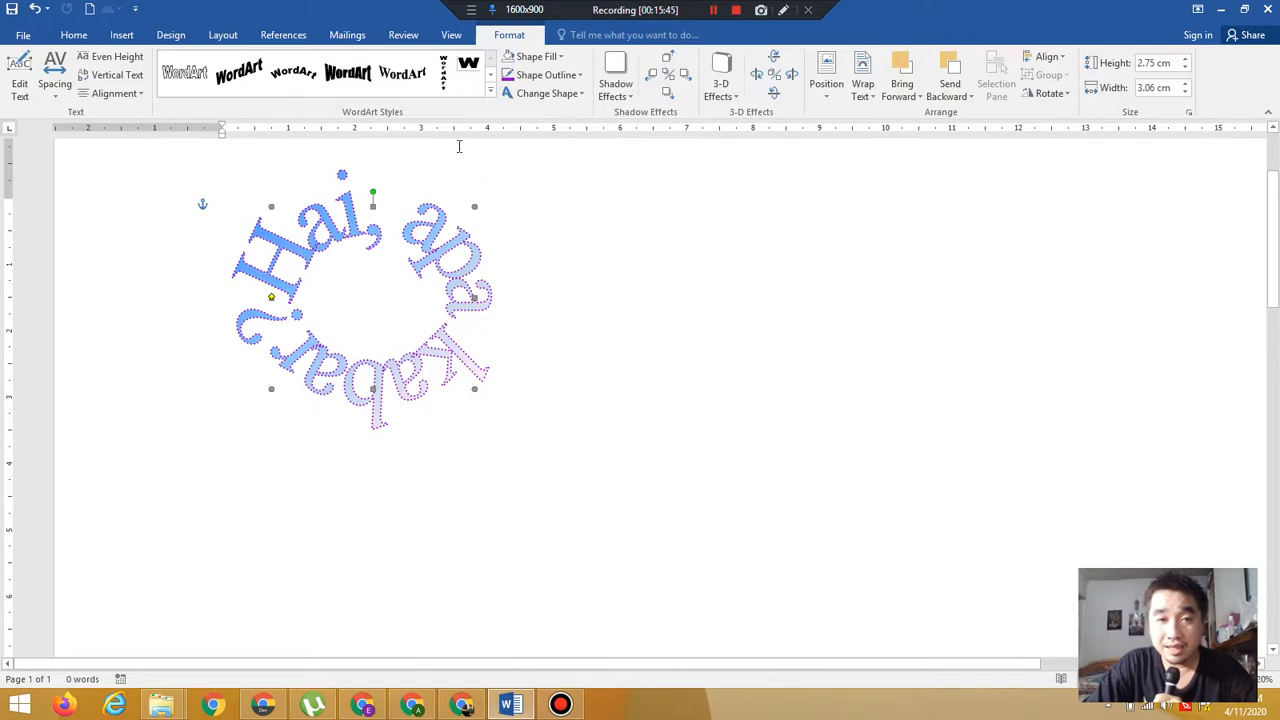
pyautogui.click(561, 101)
pyautogui.click(561, 100)
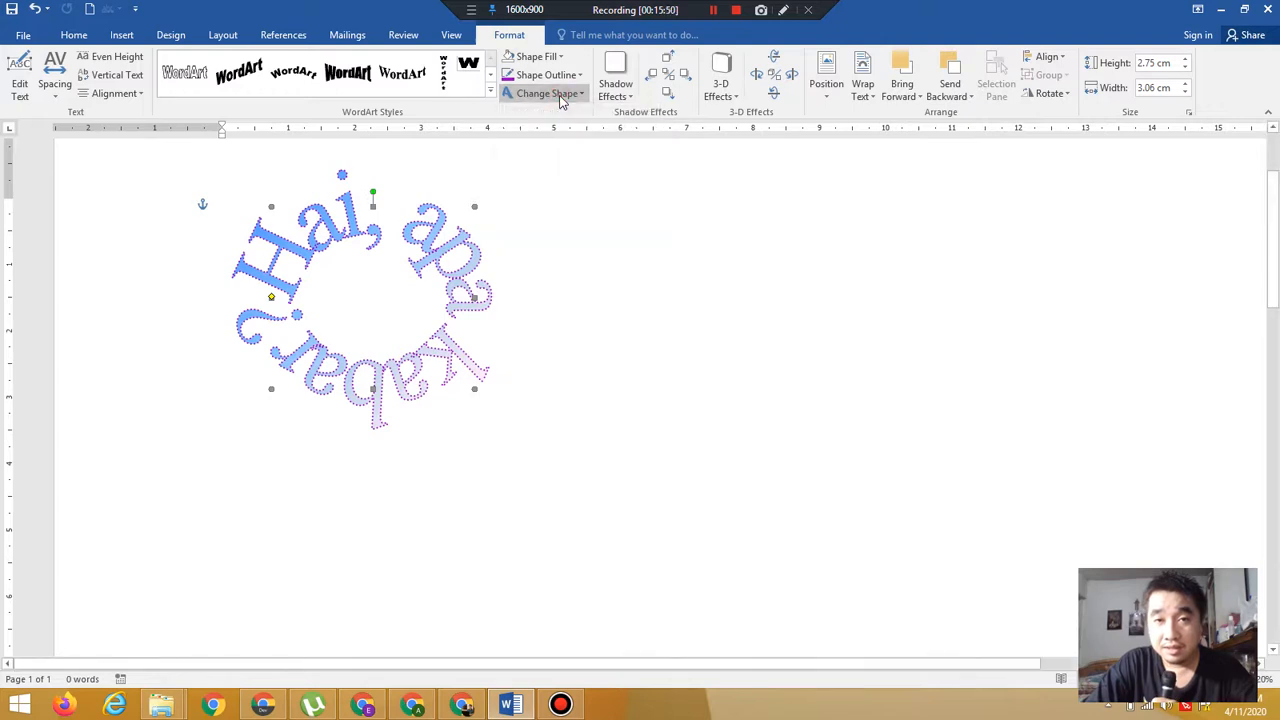
# Apply drop Shadow Style 4 to the WordArt and give the shadow a mint green colour from the standard colour palette
pyautogui.click(617, 98)
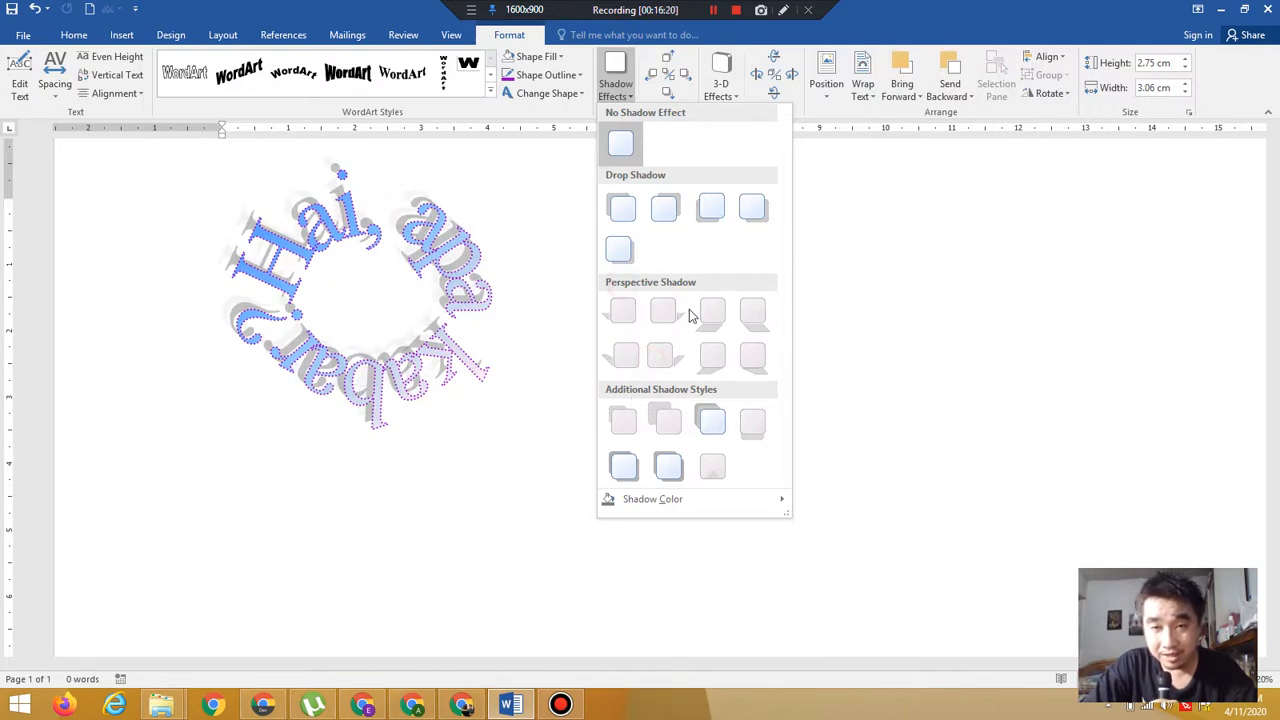
pyautogui.click(752, 208)
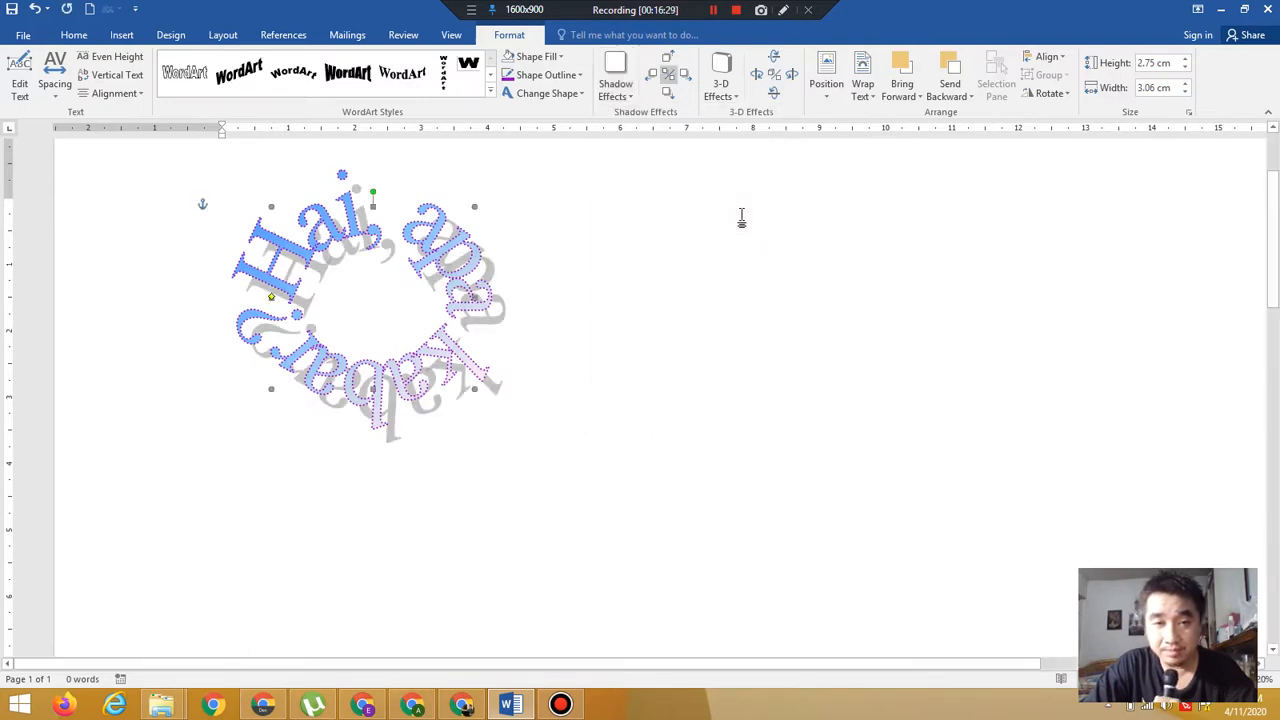
pyautogui.click(618, 95)
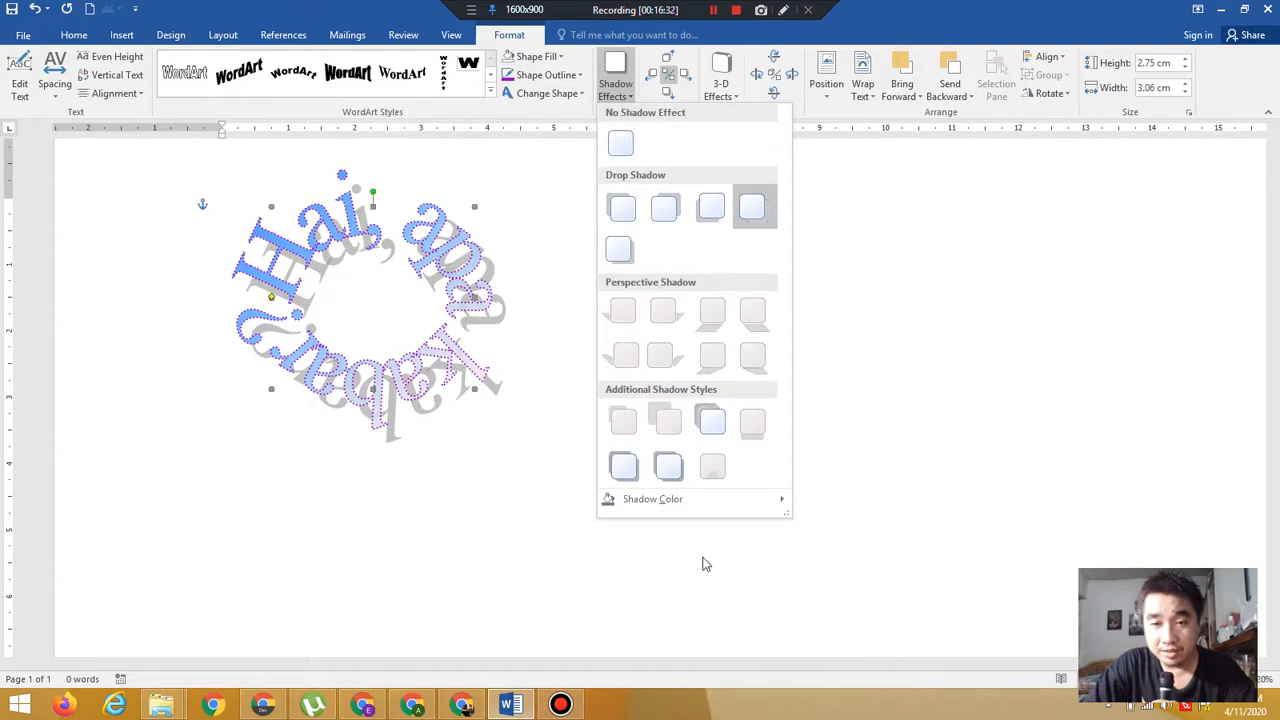
pyautogui.moveTo(682, 508)
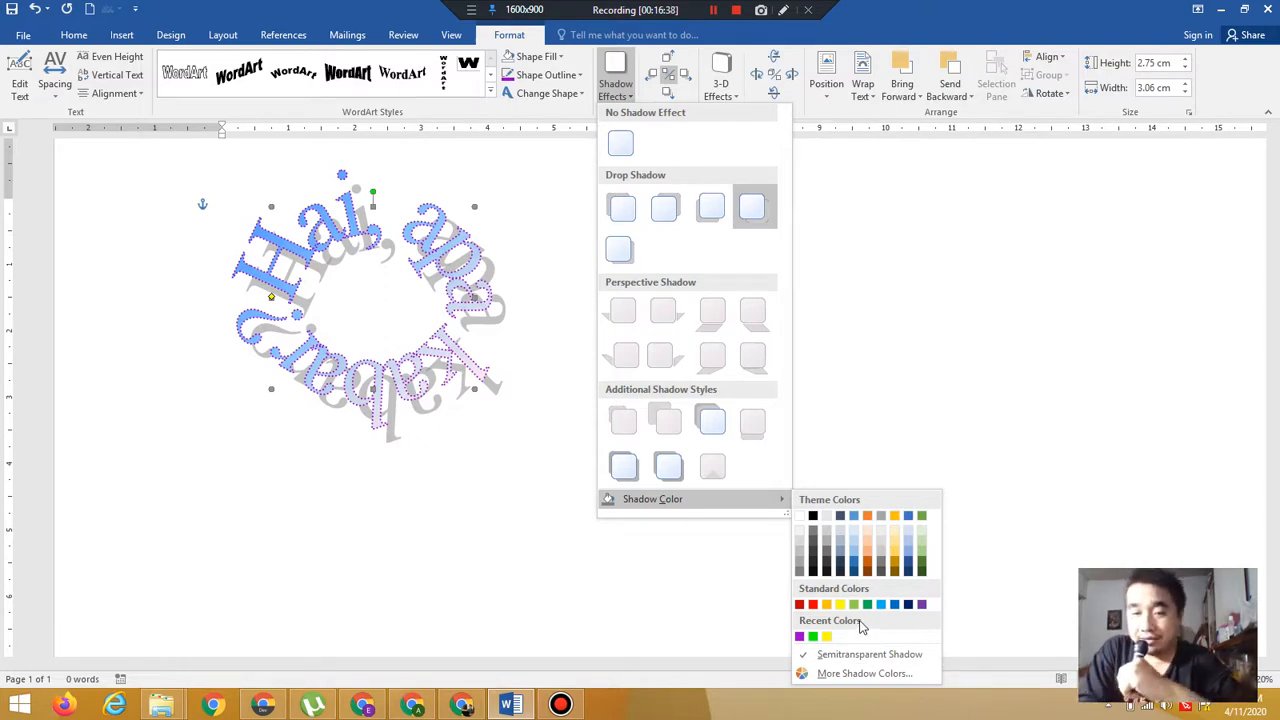
pyautogui.click(865, 673)
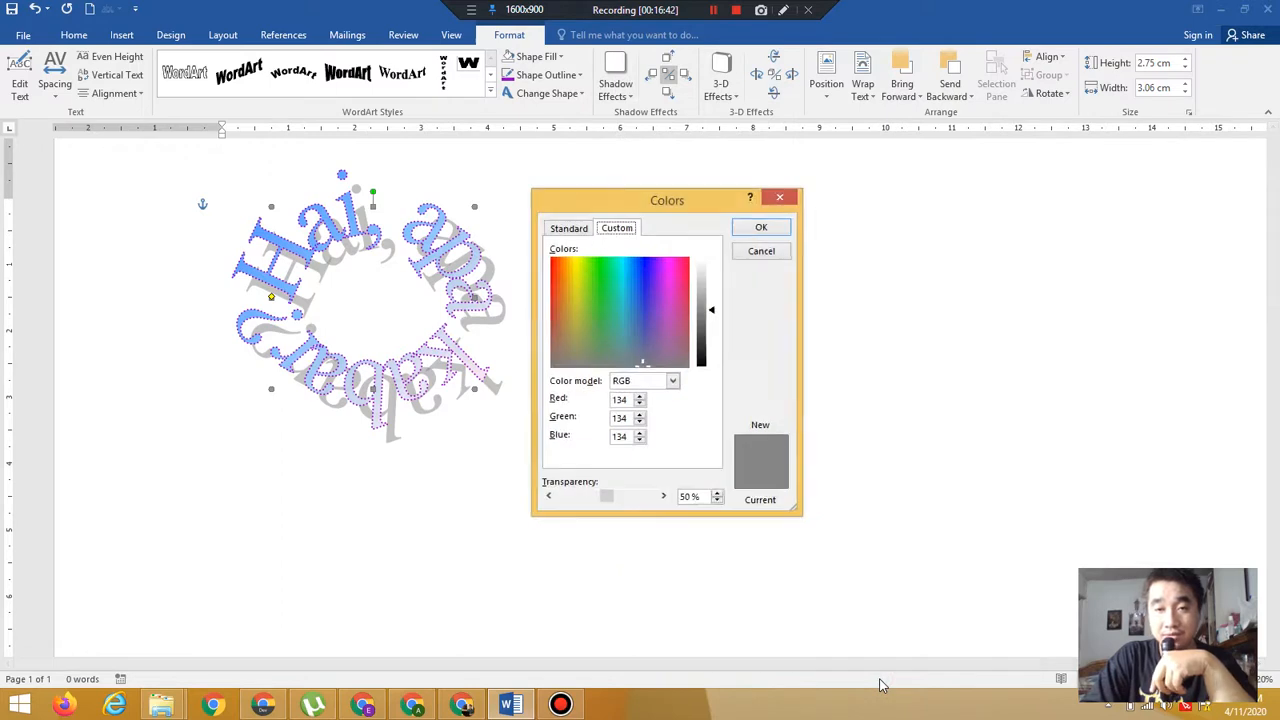
pyautogui.click(578, 230)
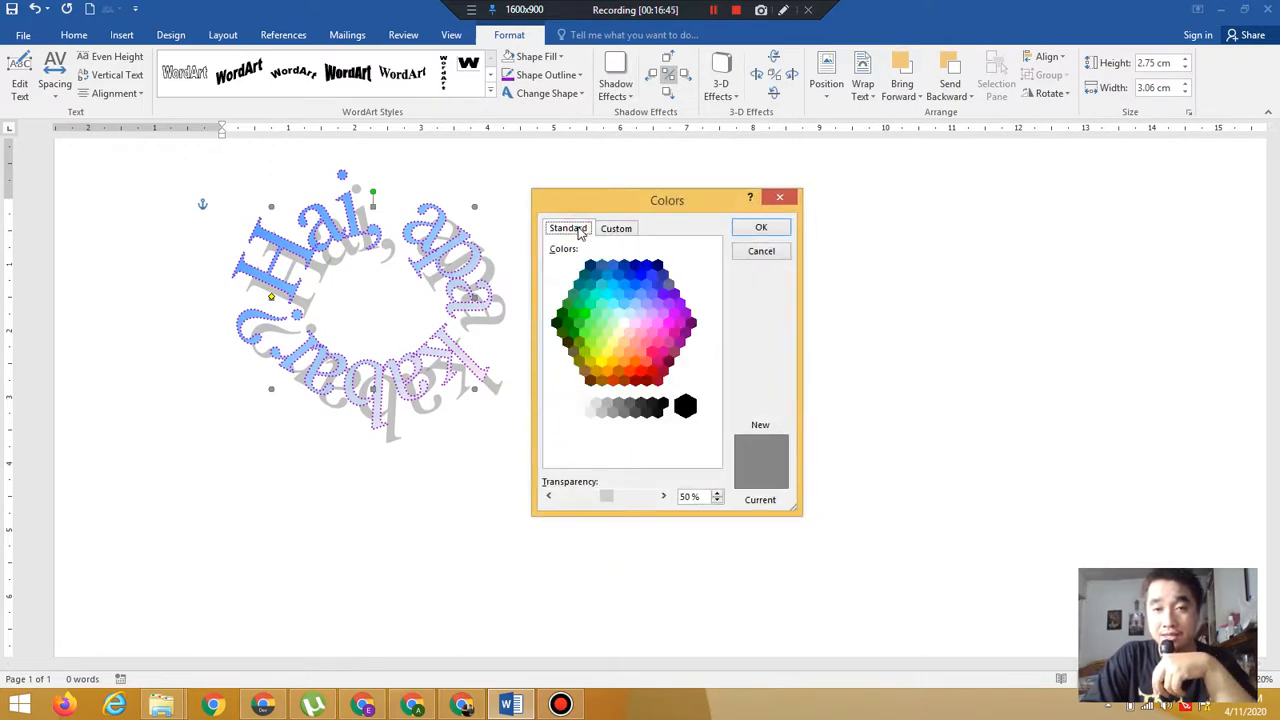
pyautogui.click(590, 304)
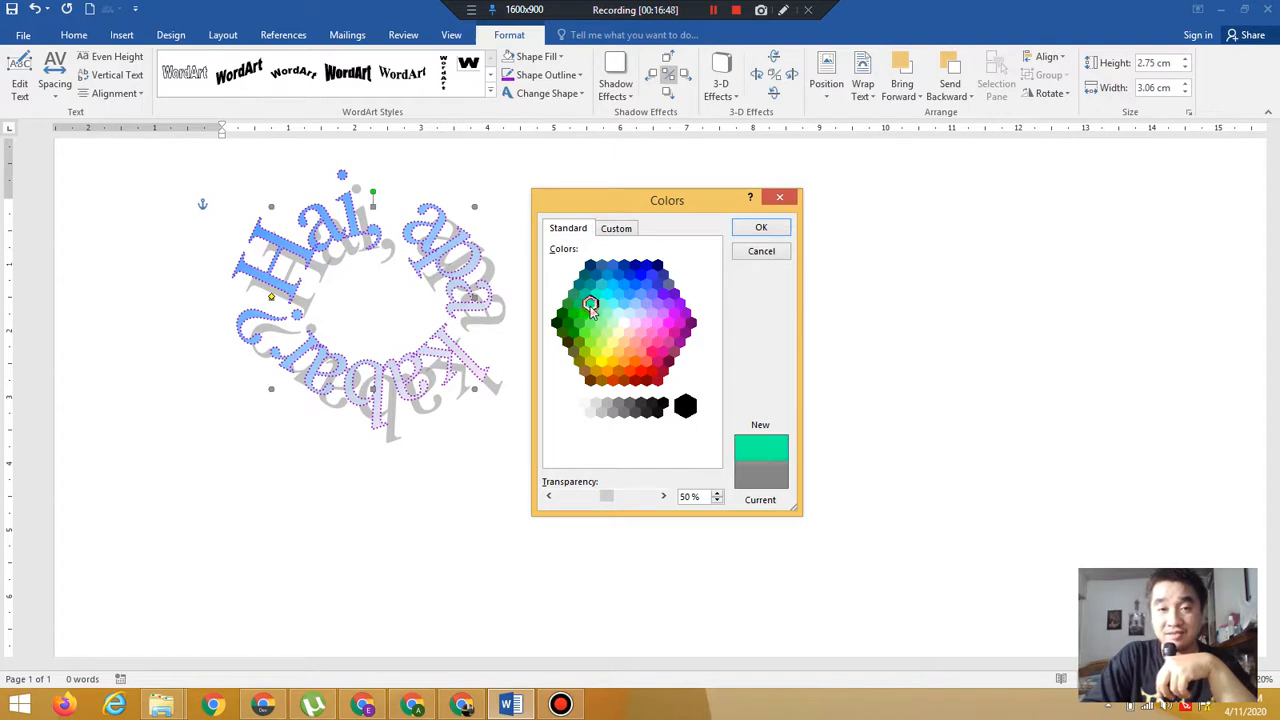
pyautogui.click(760, 230)
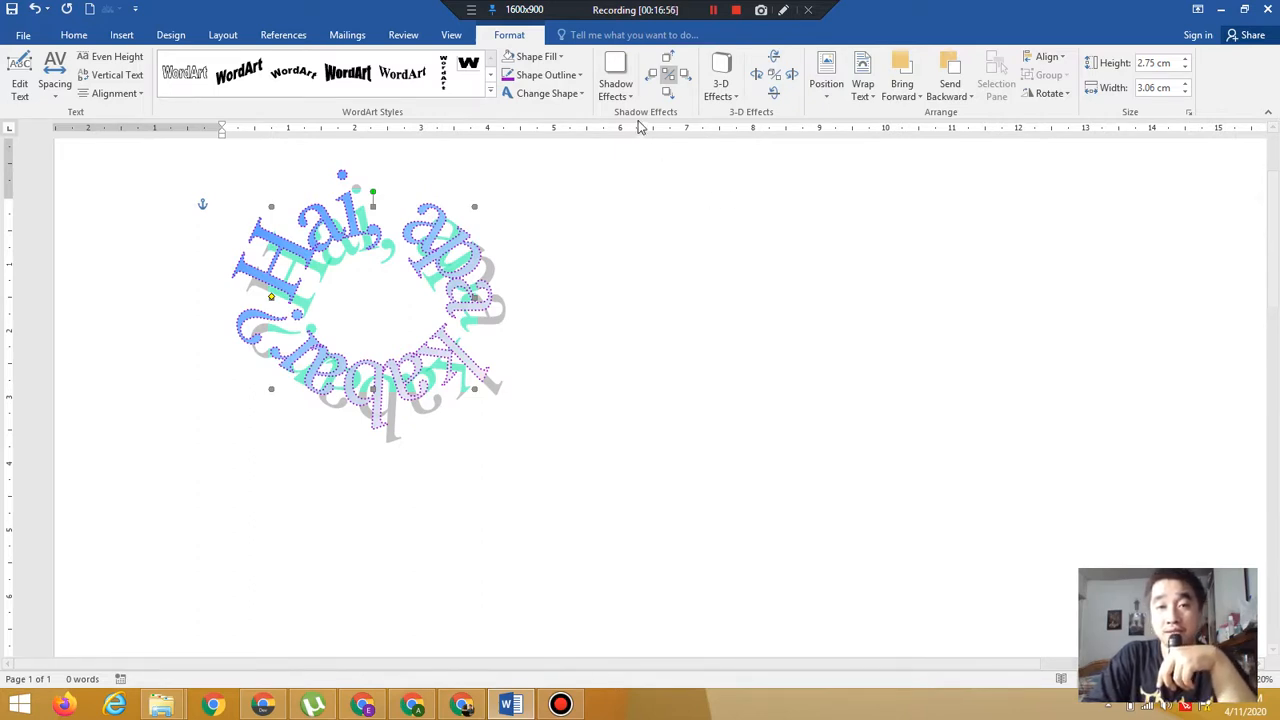
# Turn off the shadow's semitransparent option
pyautogui.click(612, 96)
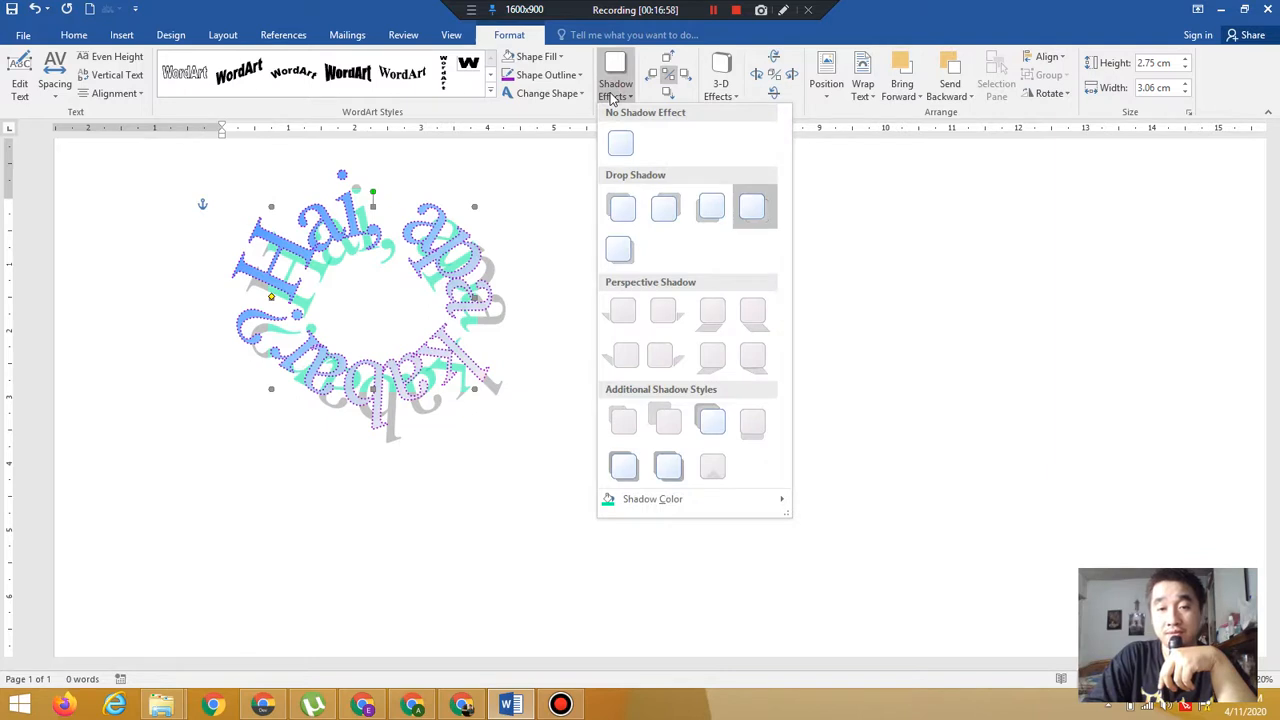
pyautogui.moveTo(778, 510)
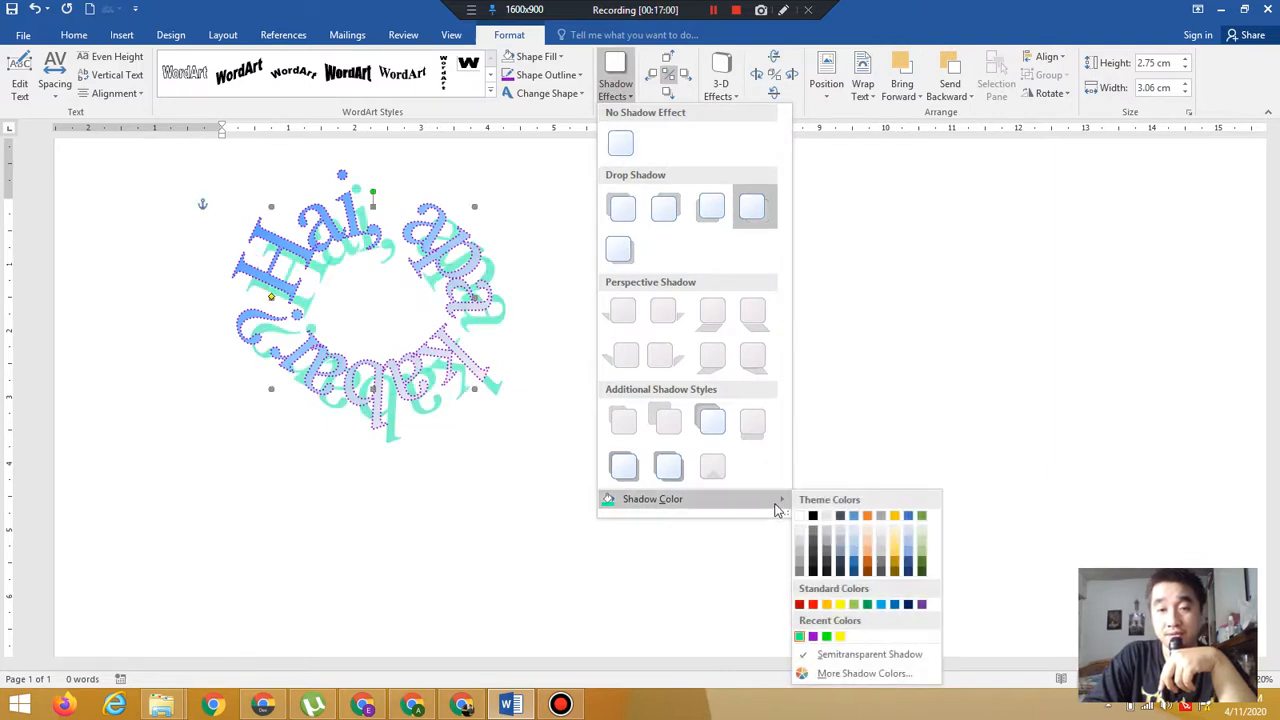
pyautogui.click(908, 655)
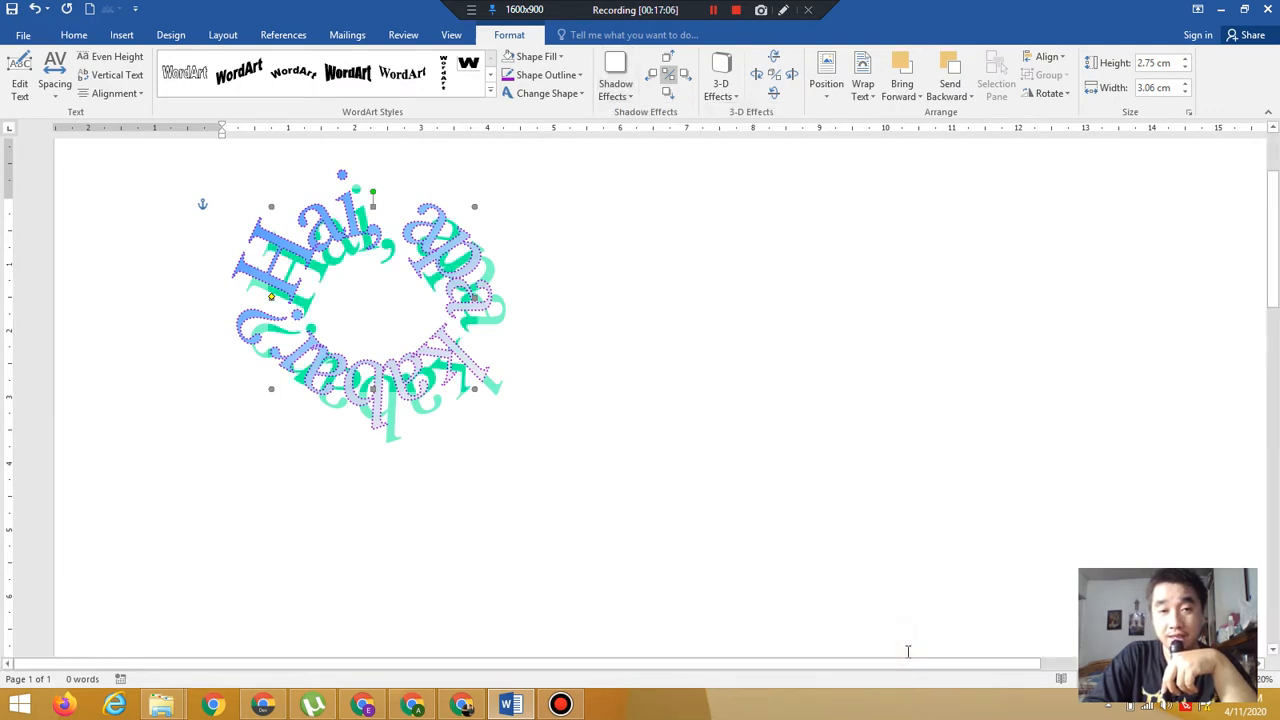
# Turn the shadow's semitransparent option back on
pyautogui.click(612, 96)
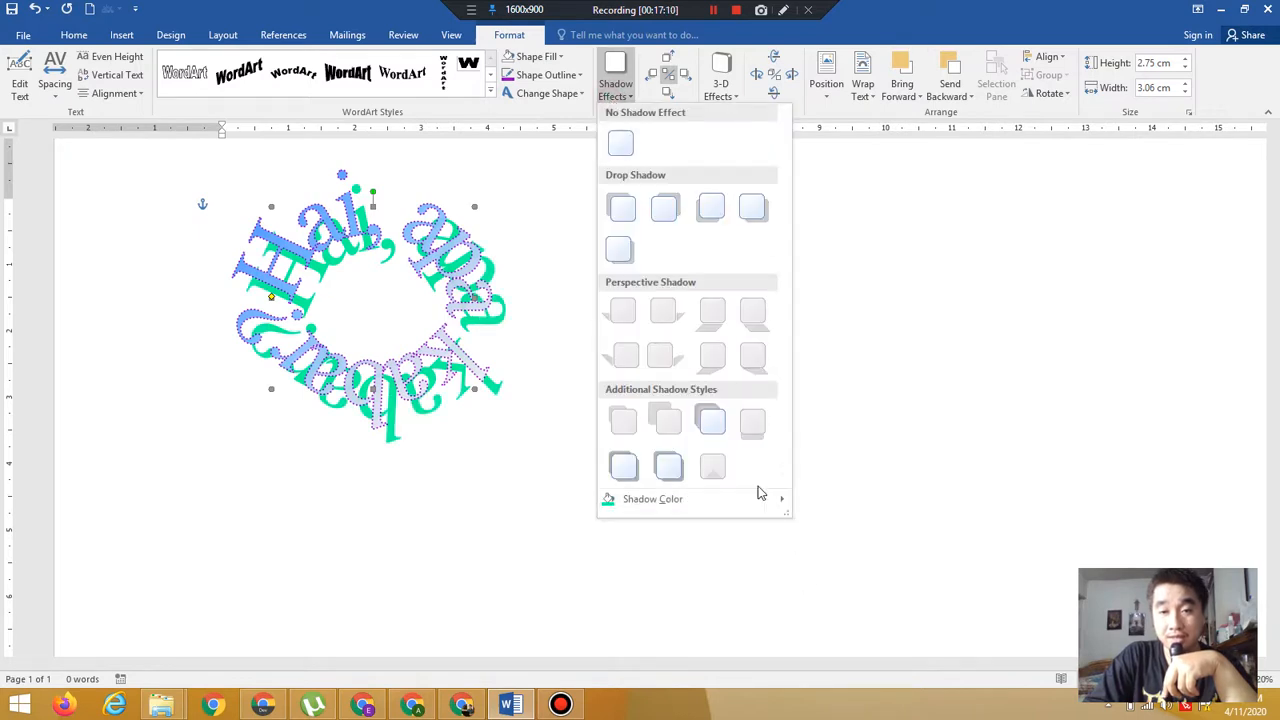
pyautogui.moveTo(766, 497)
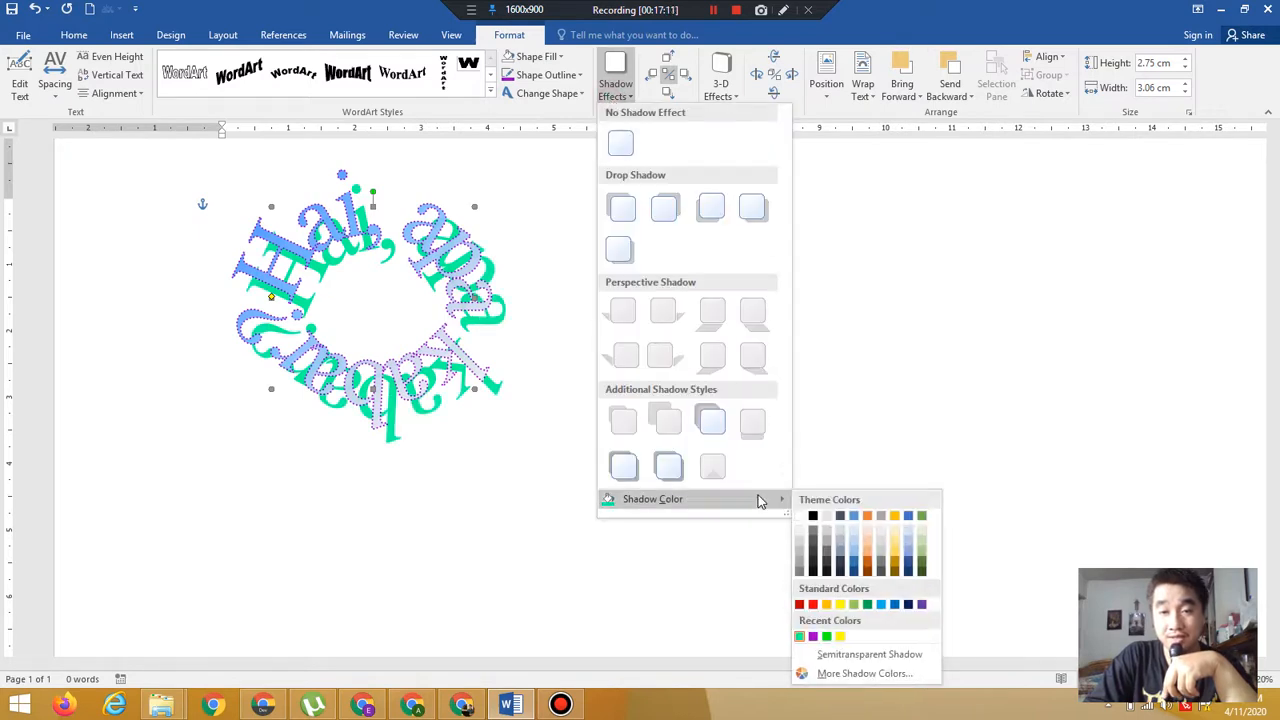
pyautogui.click(870, 655)
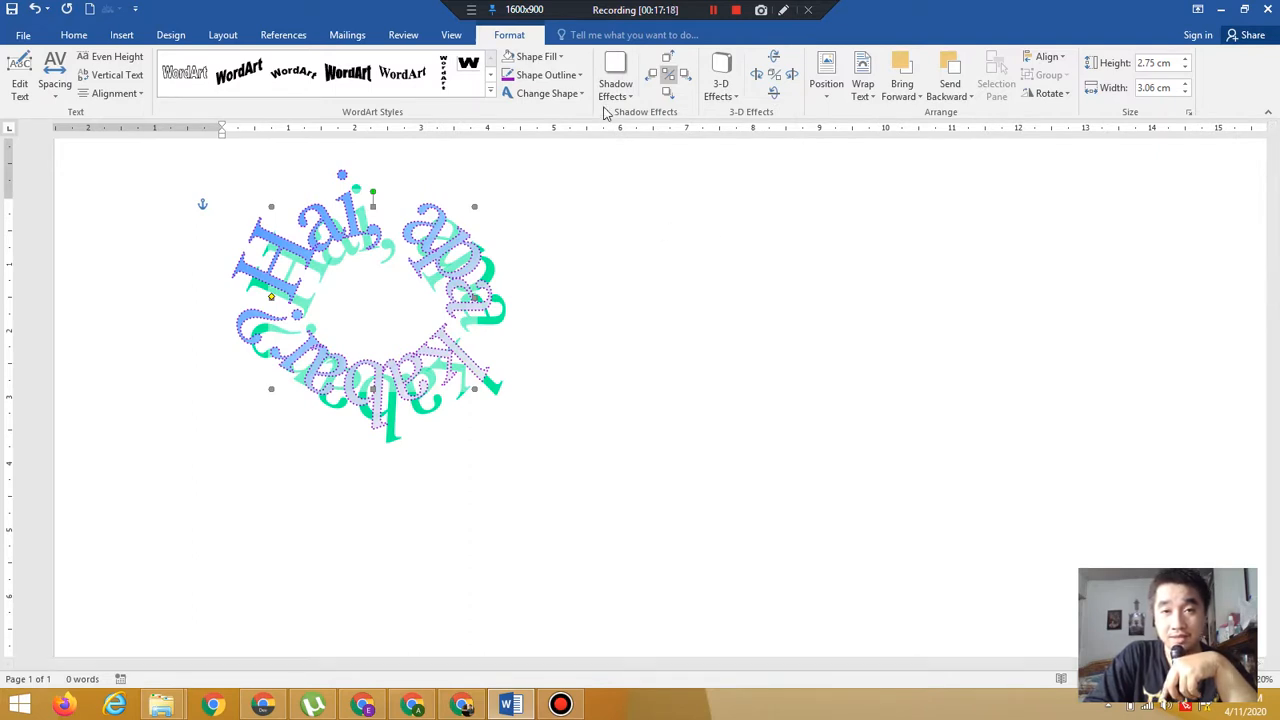
# Nudge the WordArt's shadow upward in repeated small steps
pyautogui.click(675, 66)
pyautogui.click(674, 65)
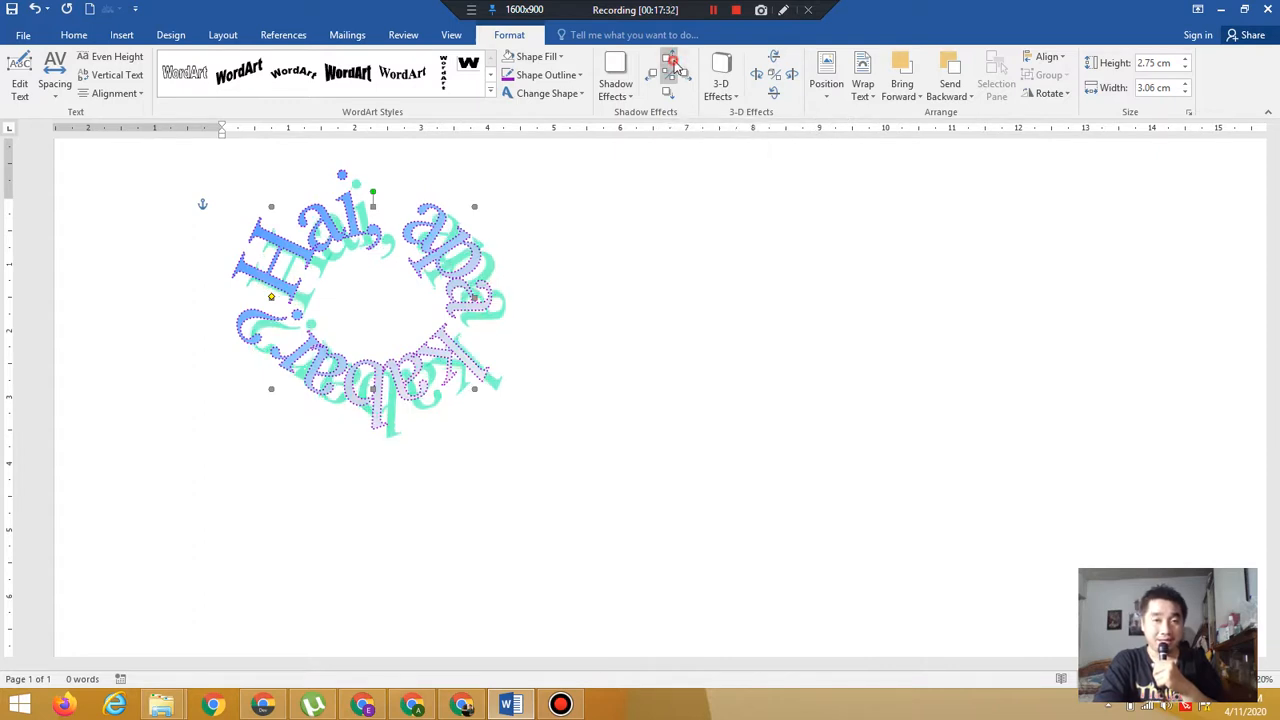
pyautogui.click(675, 66)
pyautogui.click(675, 66)
pyautogui.click(675, 66)
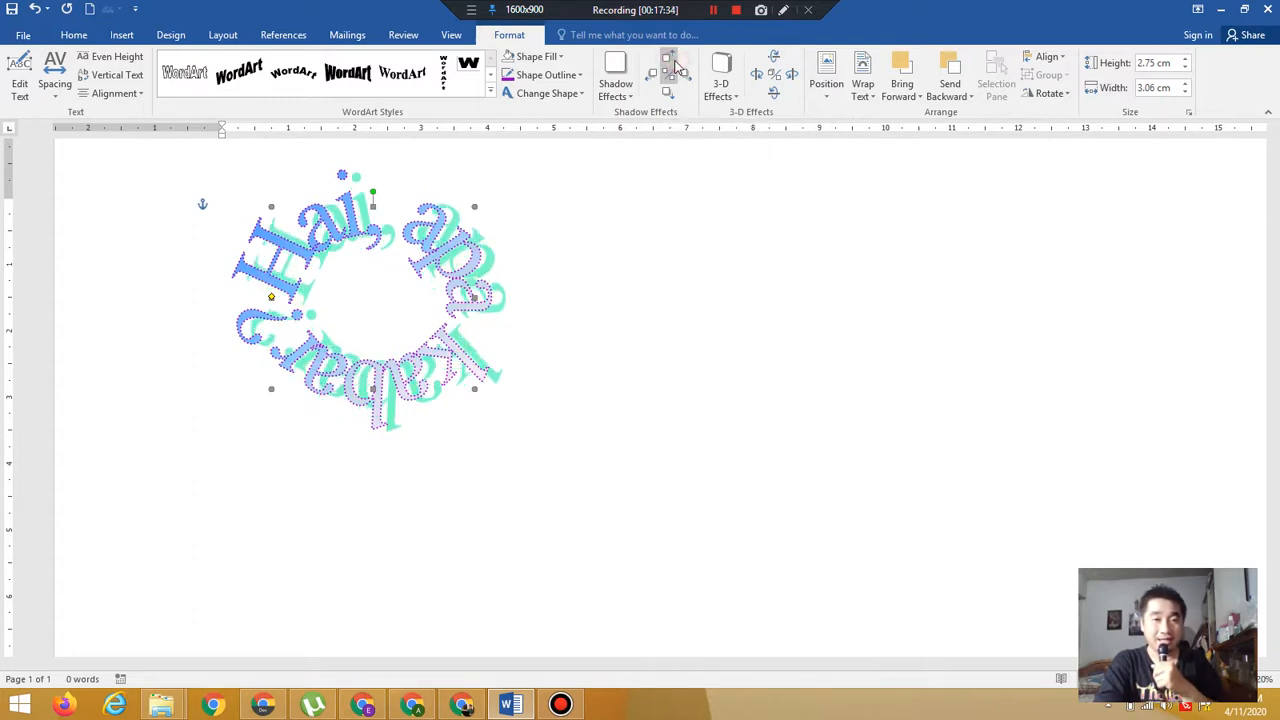
pyautogui.click(675, 66)
pyautogui.click(676, 66)
pyautogui.click(676, 66)
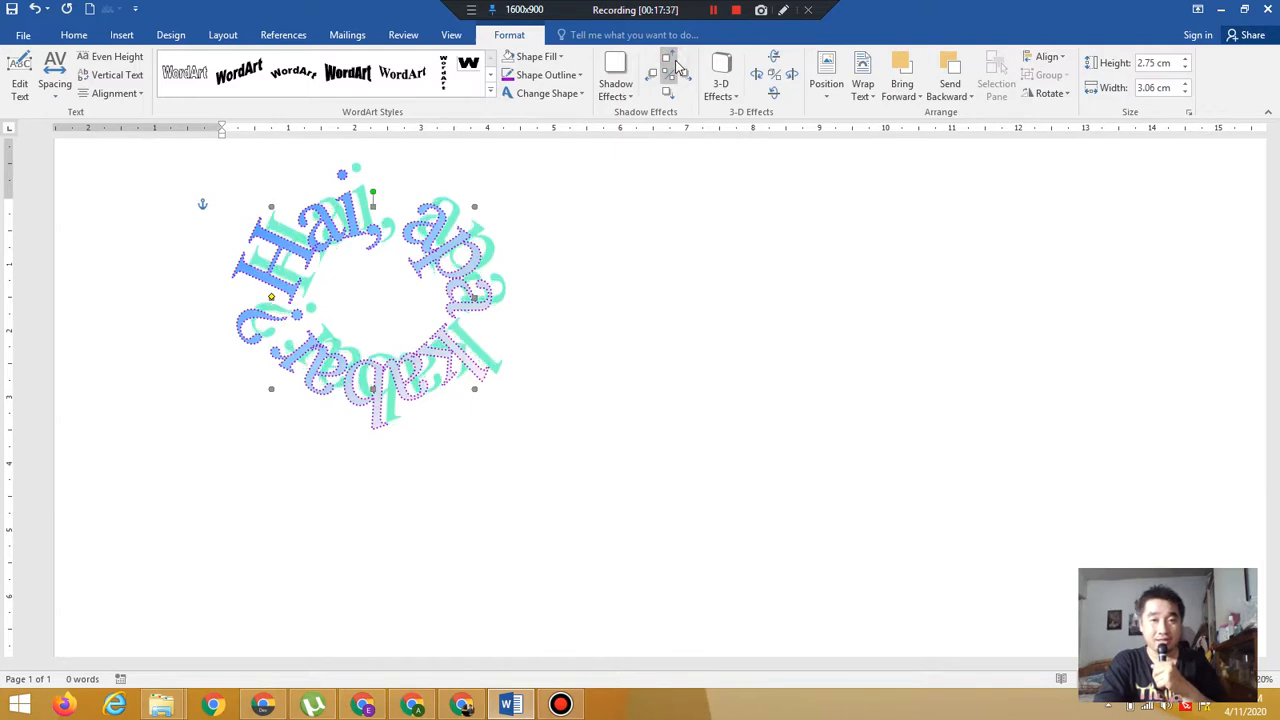
pyautogui.click(676, 66)
pyautogui.click(677, 67)
pyautogui.click(677, 67)
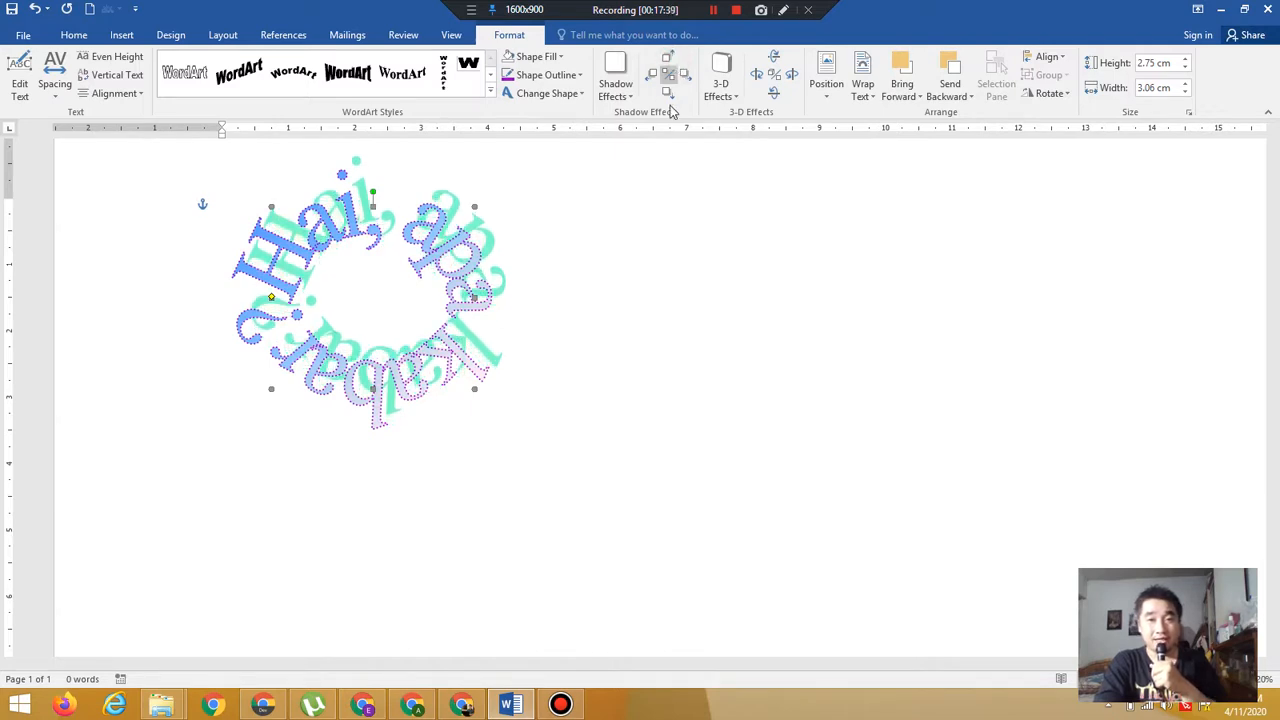
# Nudge the WordArt's shadow downward in repeated small steps
pyautogui.click(669, 97)
pyautogui.click(670, 97)
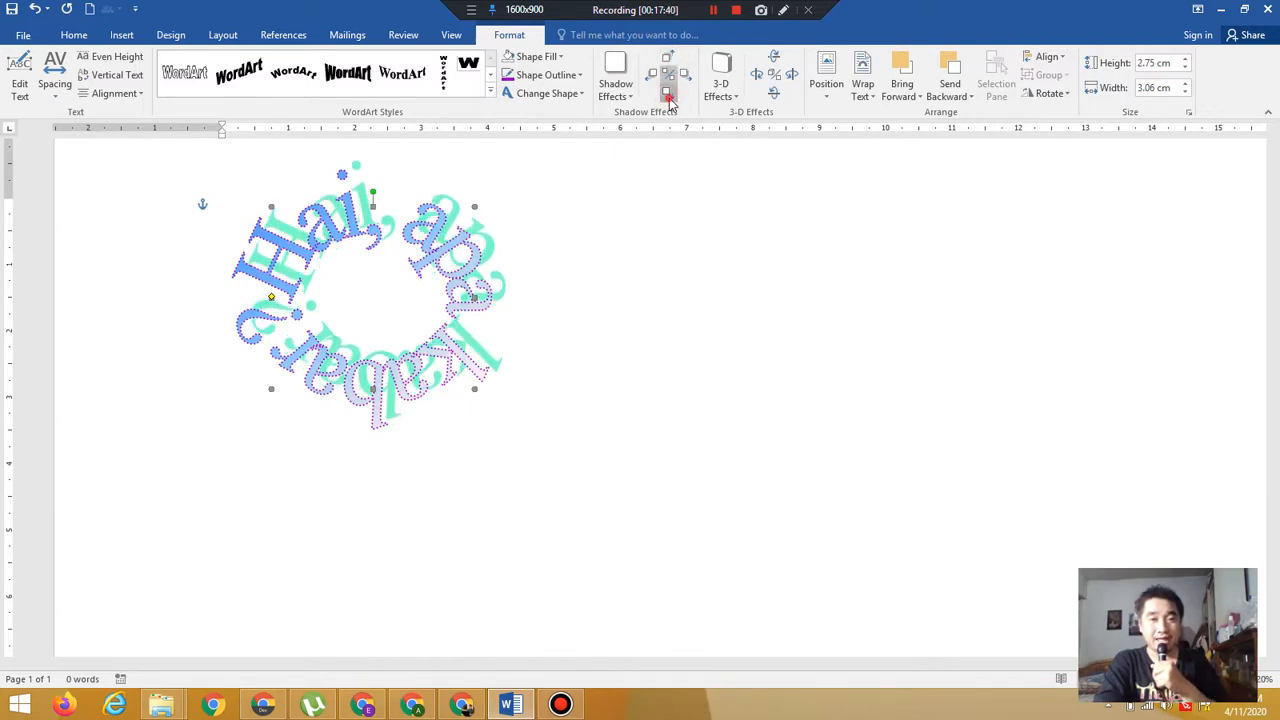
pyautogui.click(670, 97)
pyautogui.click(671, 98)
pyautogui.click(672, 100)
pyautogui.click(672, 100)
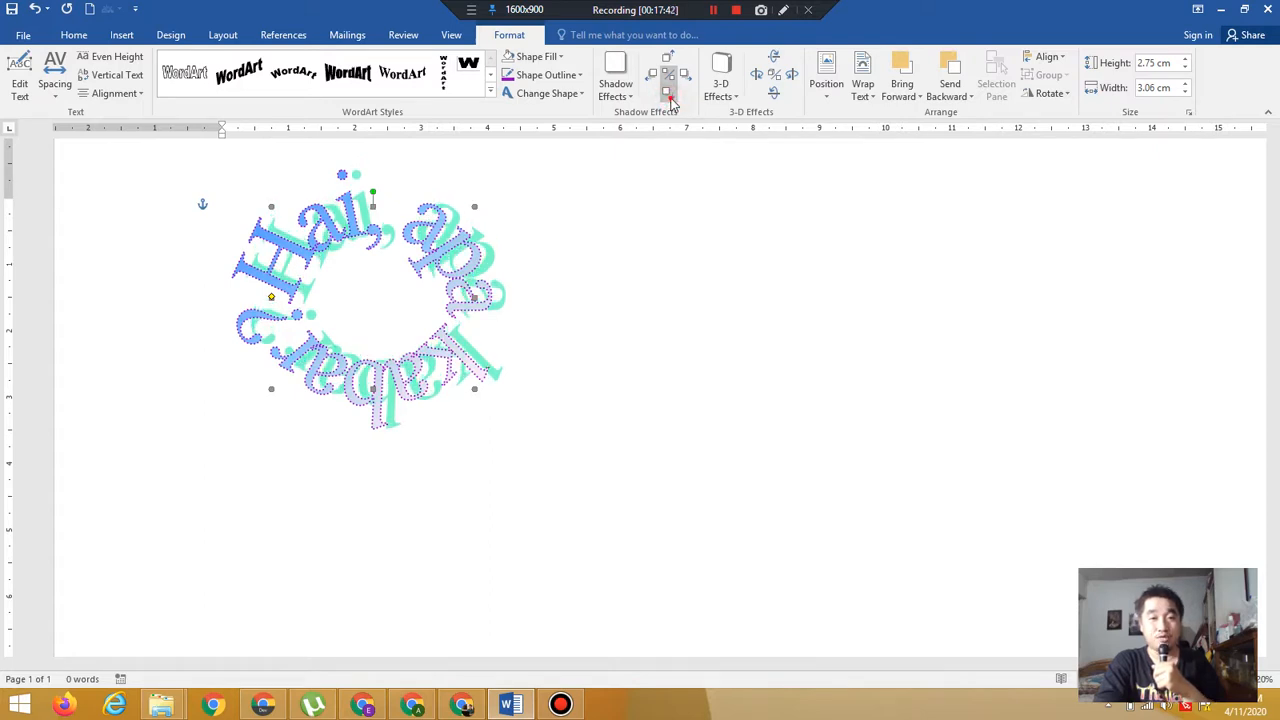
pyautogui.click(673, 101)
pyautogui.click(676, 102)
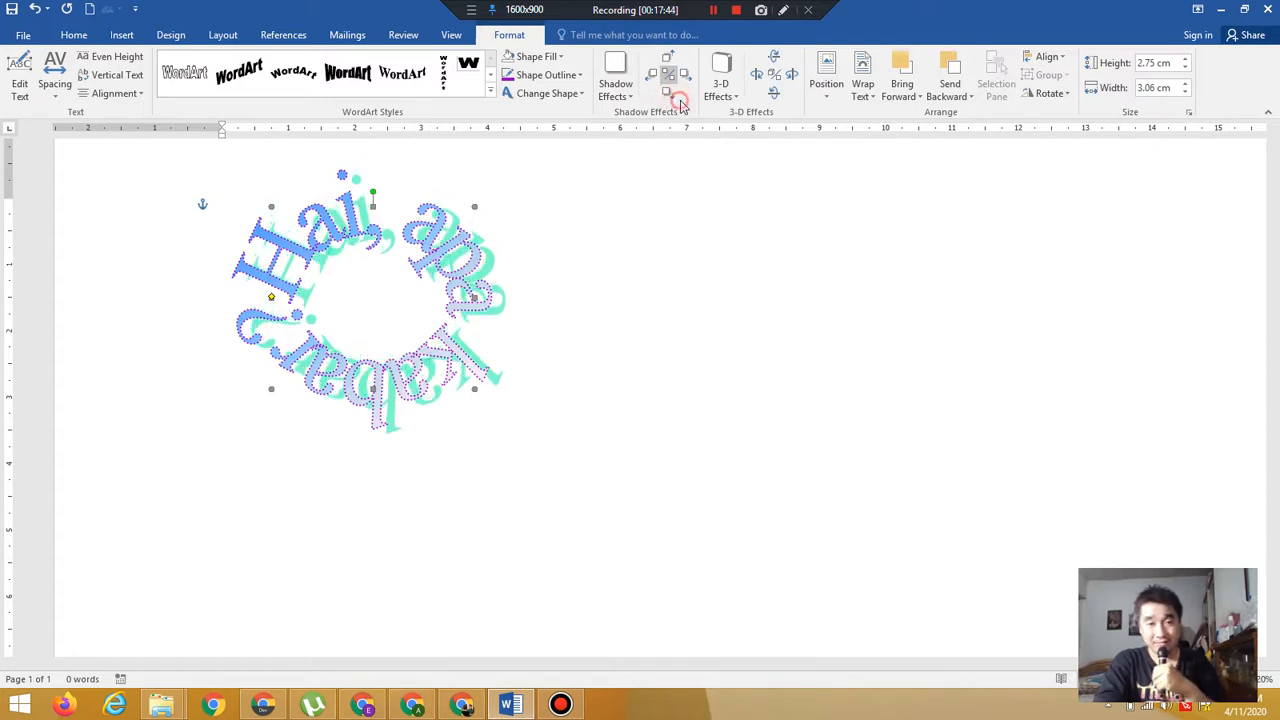
pyautogui.click(674, 100)
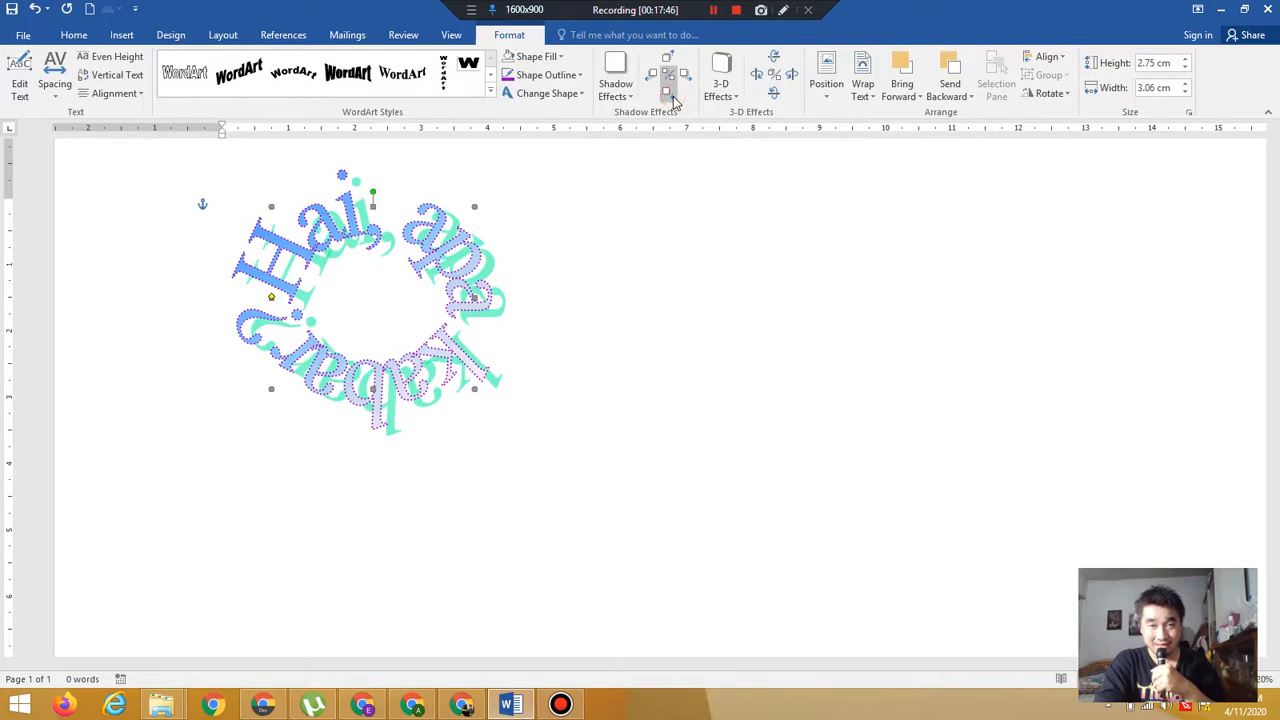
pyautogui.click(675, 101)
pyautogui.click(675, 101)
pyautogui.click(676, 102)
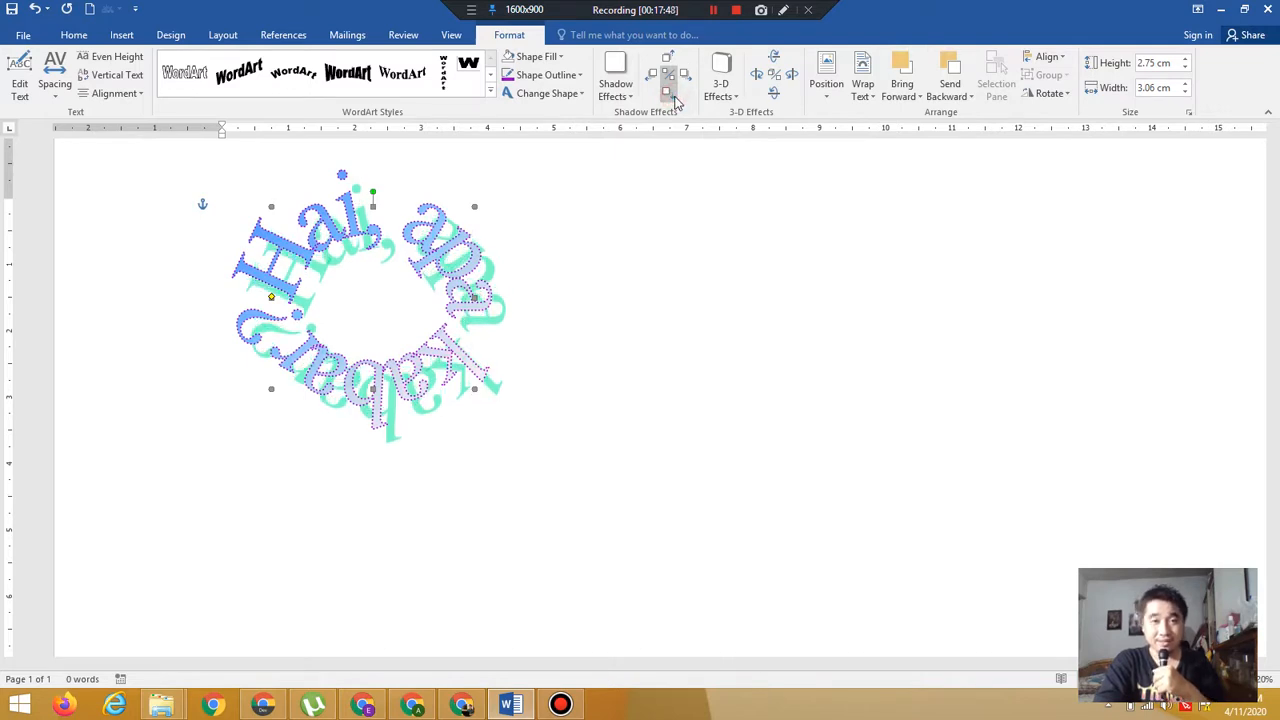
pyautogui.click(676, 102)
pyautogui.click(676, 102)
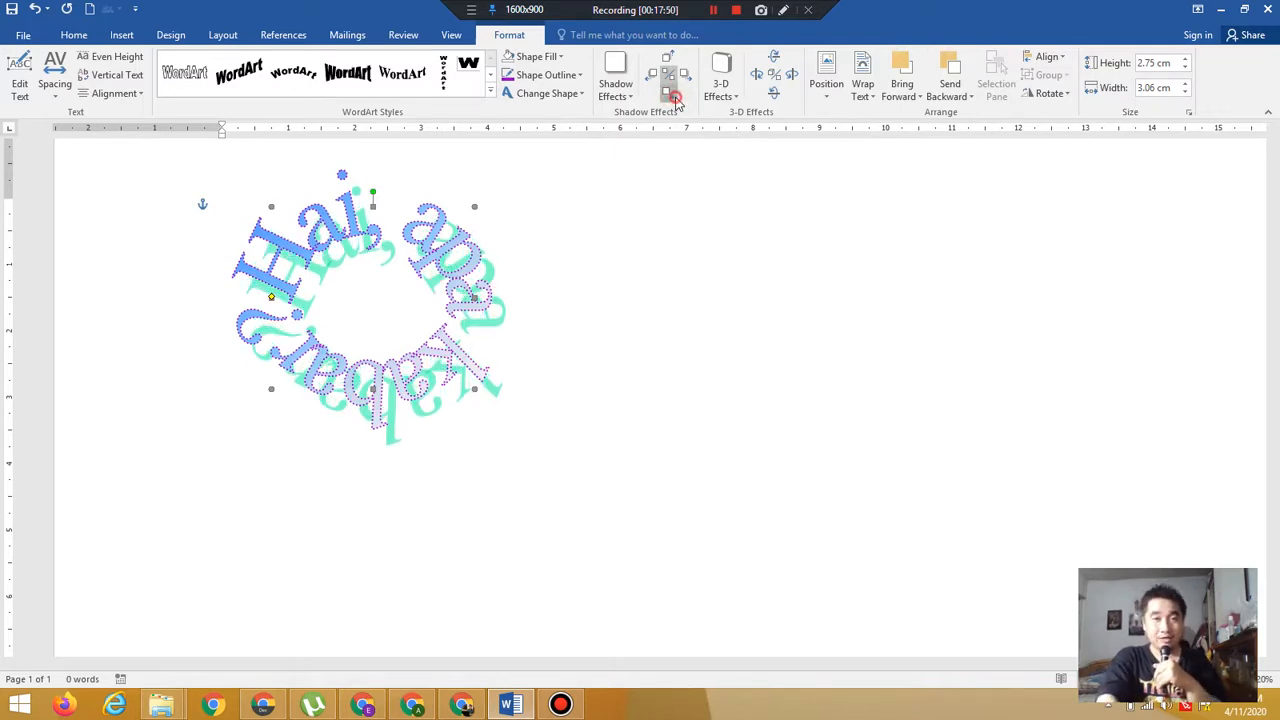
pyautogui.click(676, 102)
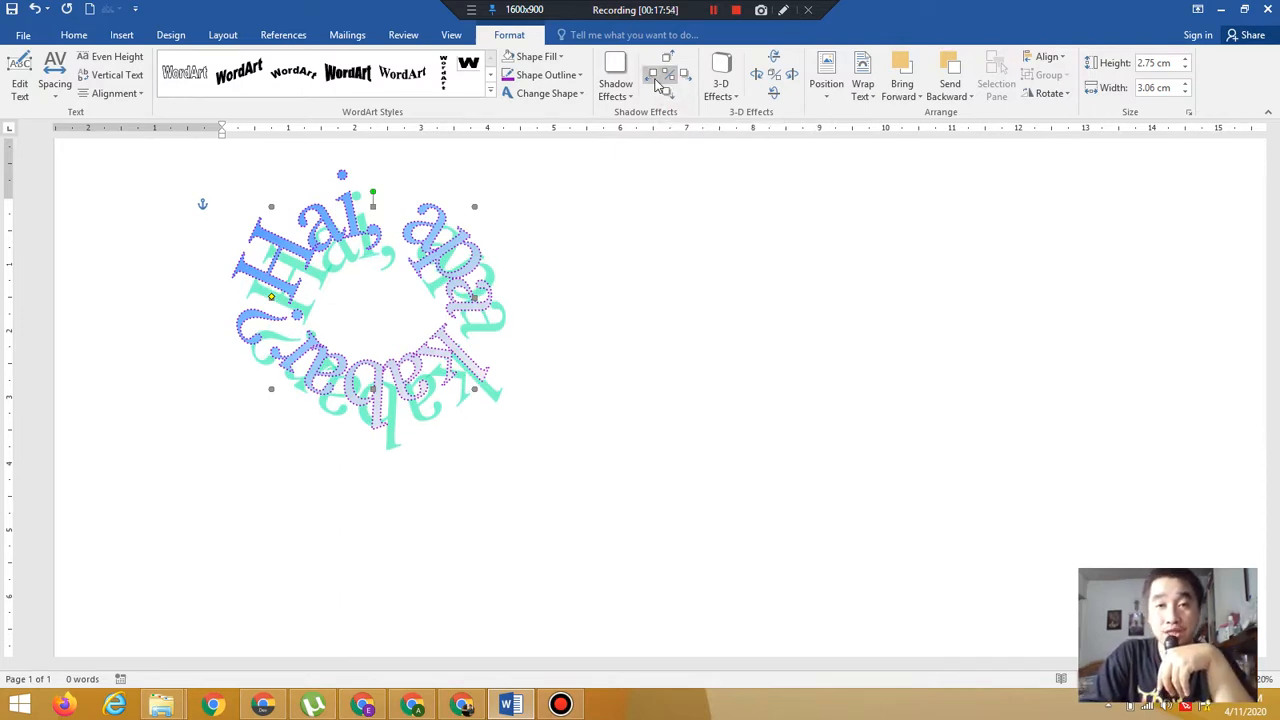
# Nudge the WordArt's shadow to the left in repeated small steps
pyautogui.click(655, 79)
pyautogui.click(655, 79)
pyautogui.click(655, 79)
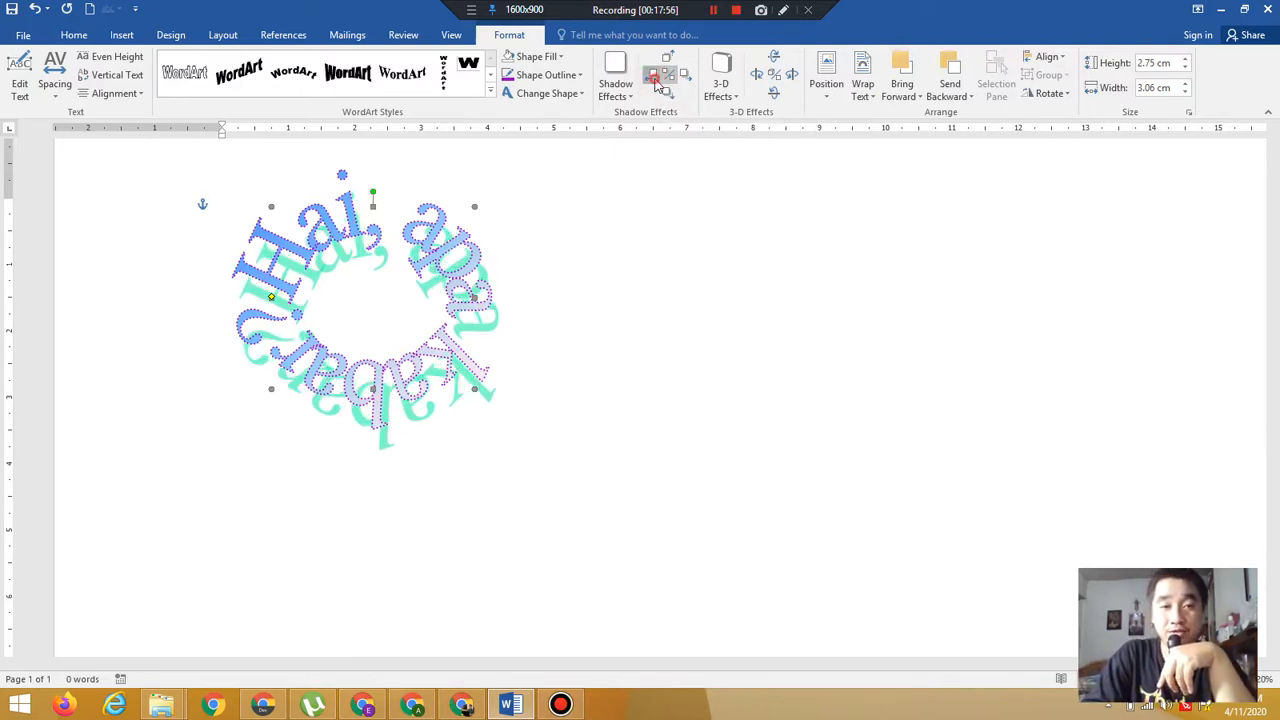
pyautogui.click(655, 79)
pyautogui.click(655, 79)
pyautogui.click(655, 79)
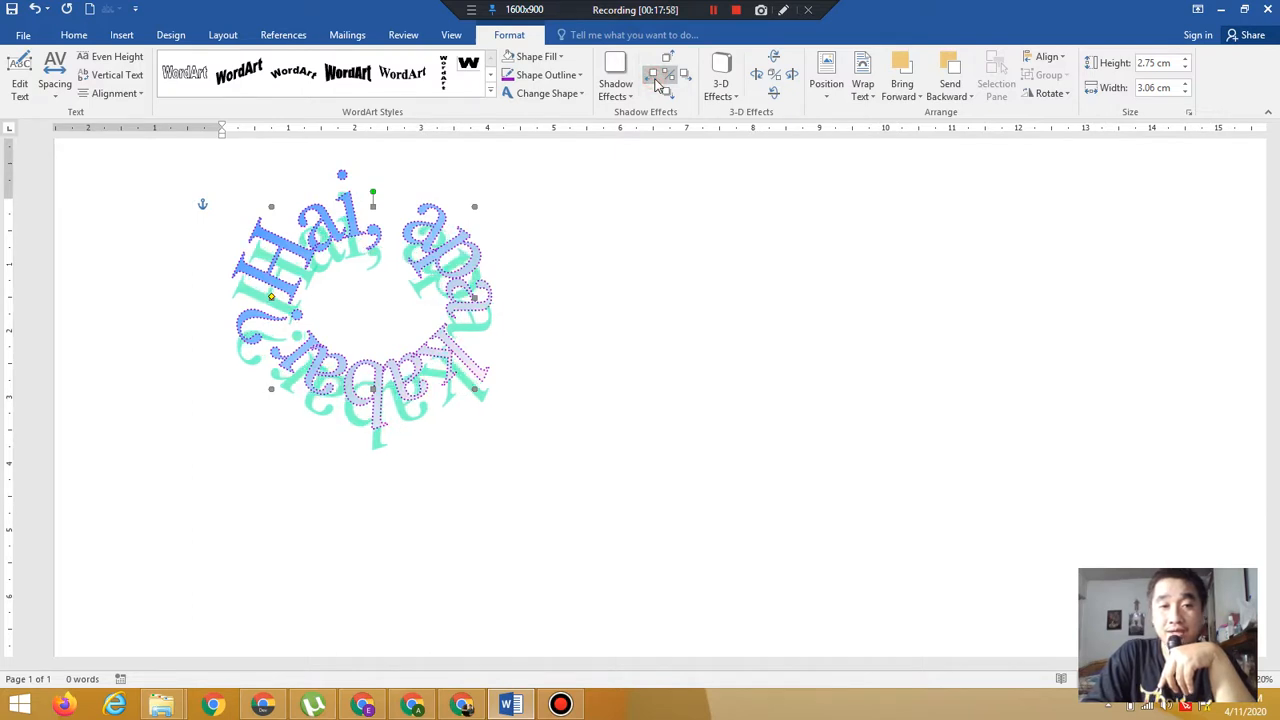
pyautogui.click(655, 80)
pyautogui.click(655, 80)
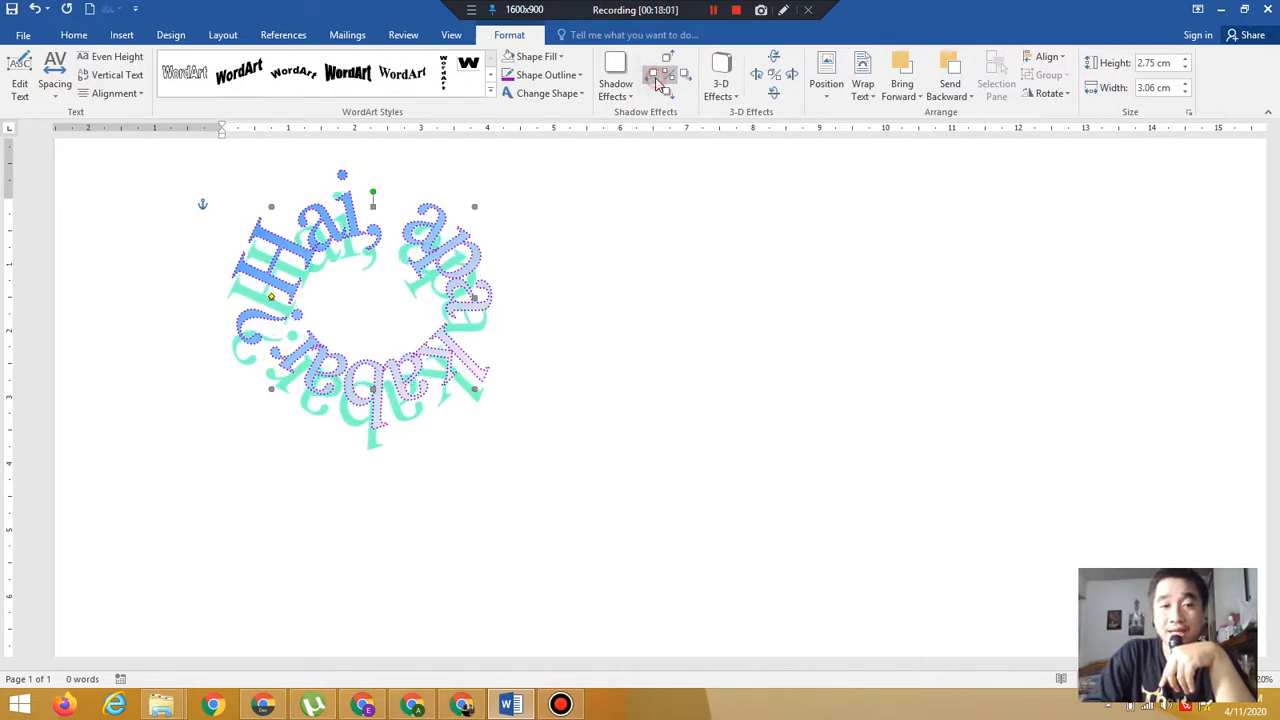
pyautogui.click(655, 80)
pyautogui.click(656, 81)
pyautogui.click(657, 82)
pyautogui.click(659, 83)
pyautogui.click(659, 83)
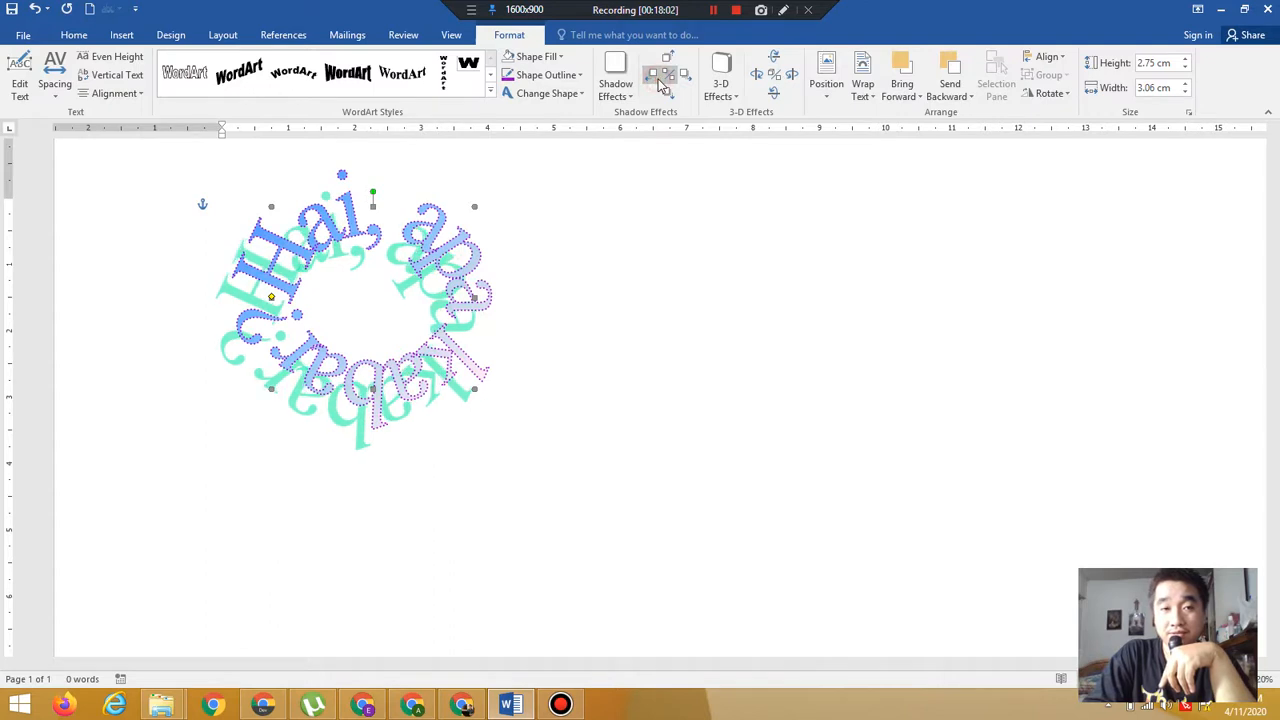
pyautogui.click(660, 84)
pyautogui.click(660, 85)
pyautogui.click(661, 86)
pyautogui.click(661, 86)
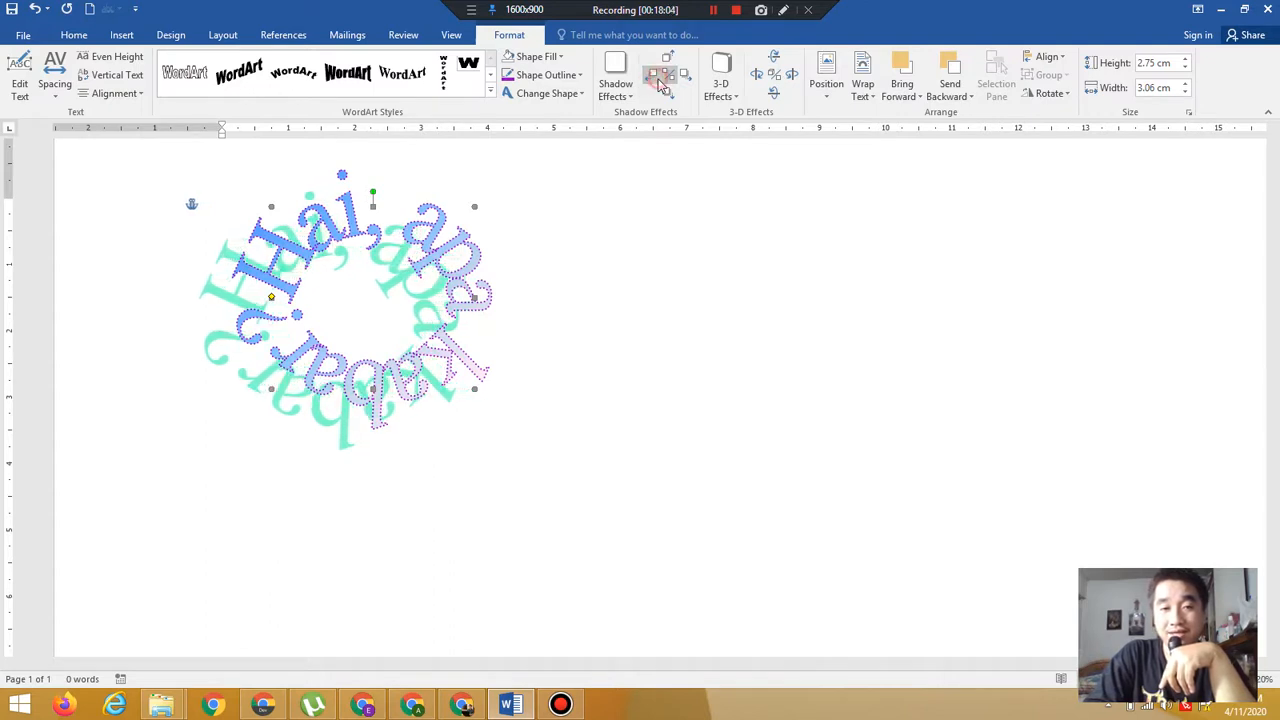
pyautogui.click(663, 86)
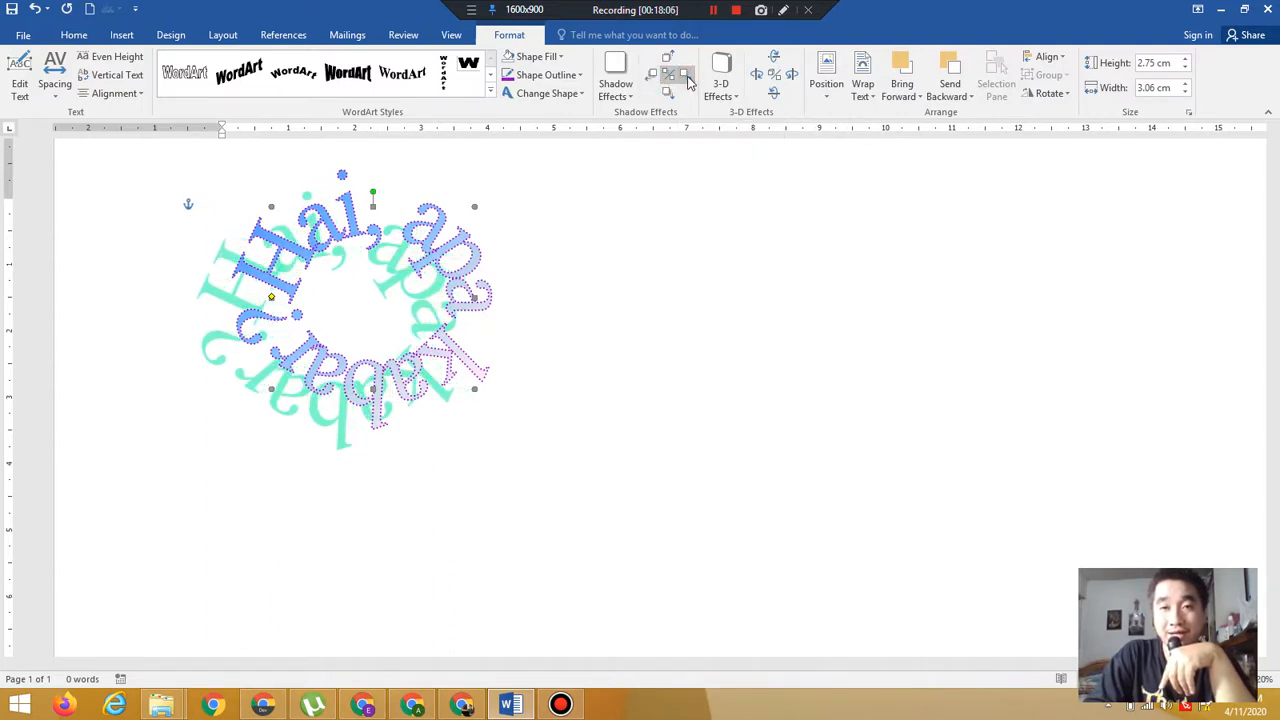
# Nudge the WordArt's shadow to the right in repeated small steps
pyautogui.click(688, 80)
pyautogui.click(688, 80)
pyautogui.click(688, 80)
pyautogui.click(688, 80)
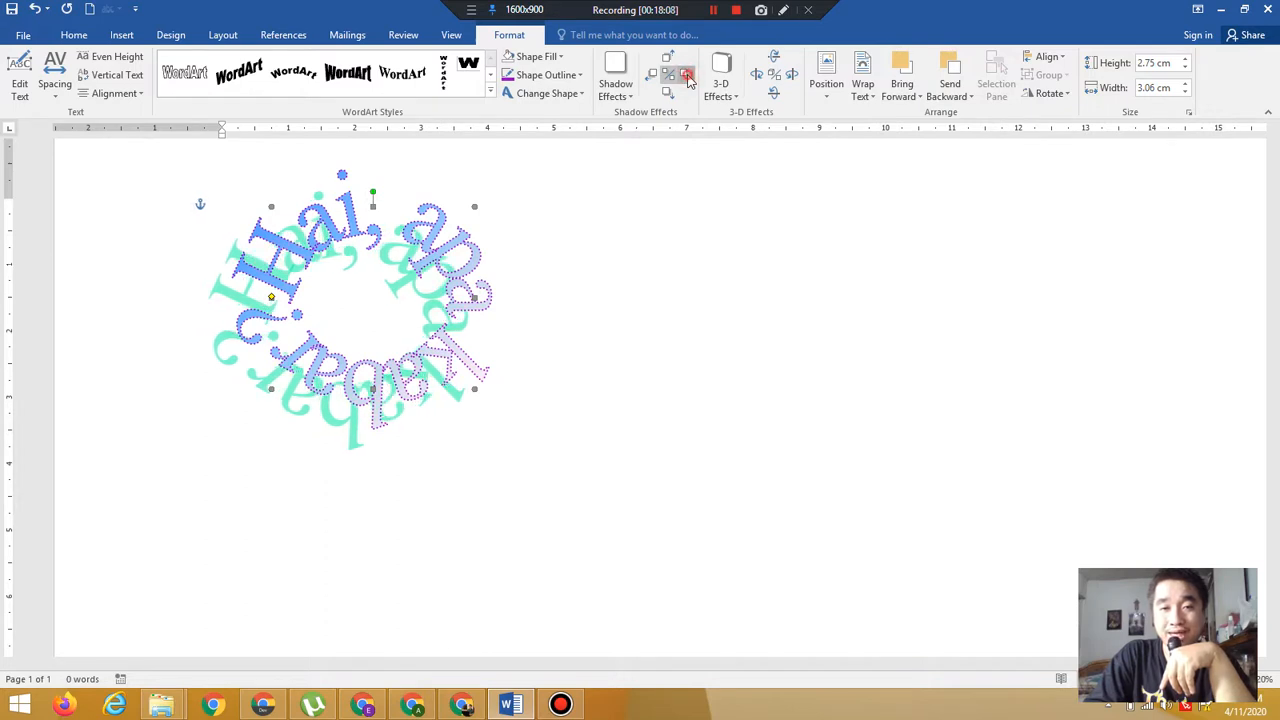
pyautogui.click(688, 80)
pyautogui.click(688, 80)
pyautogui.click(688, 80)
pyautogui.click(688, 80)
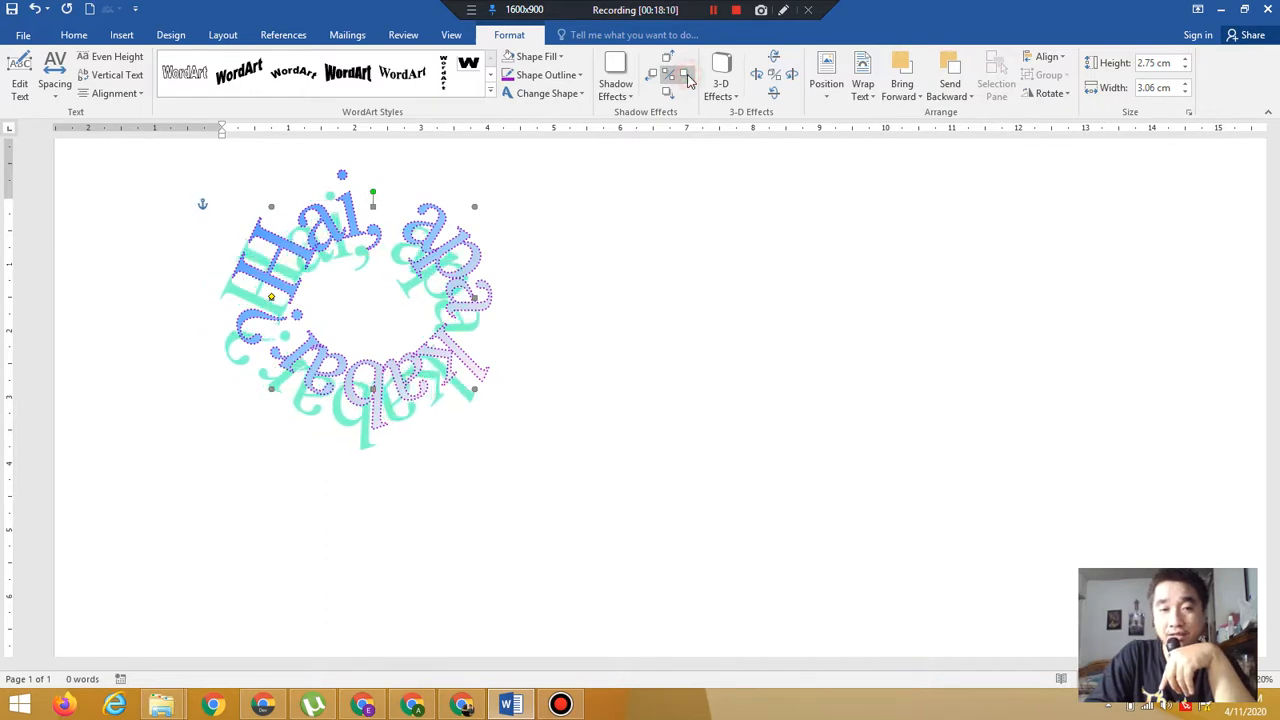
pyautogui.click(688, 80)
pyautogui.click(688, 80)
pyautogui.click(688, 80)
pyautogui.click(688, 80)
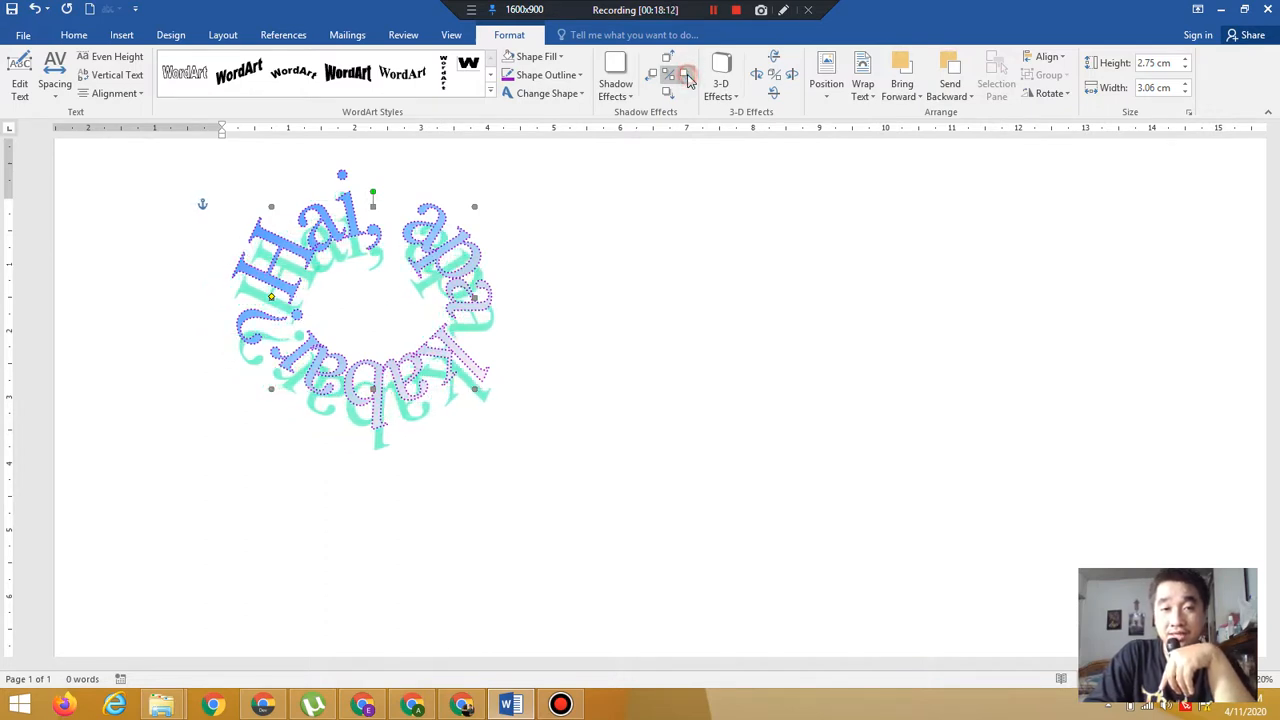
pyautogui.click(688, 80)
pyautogui.click(688, 80)
pyautogui.click(688, 80)
pyautogui.click(688, 80)
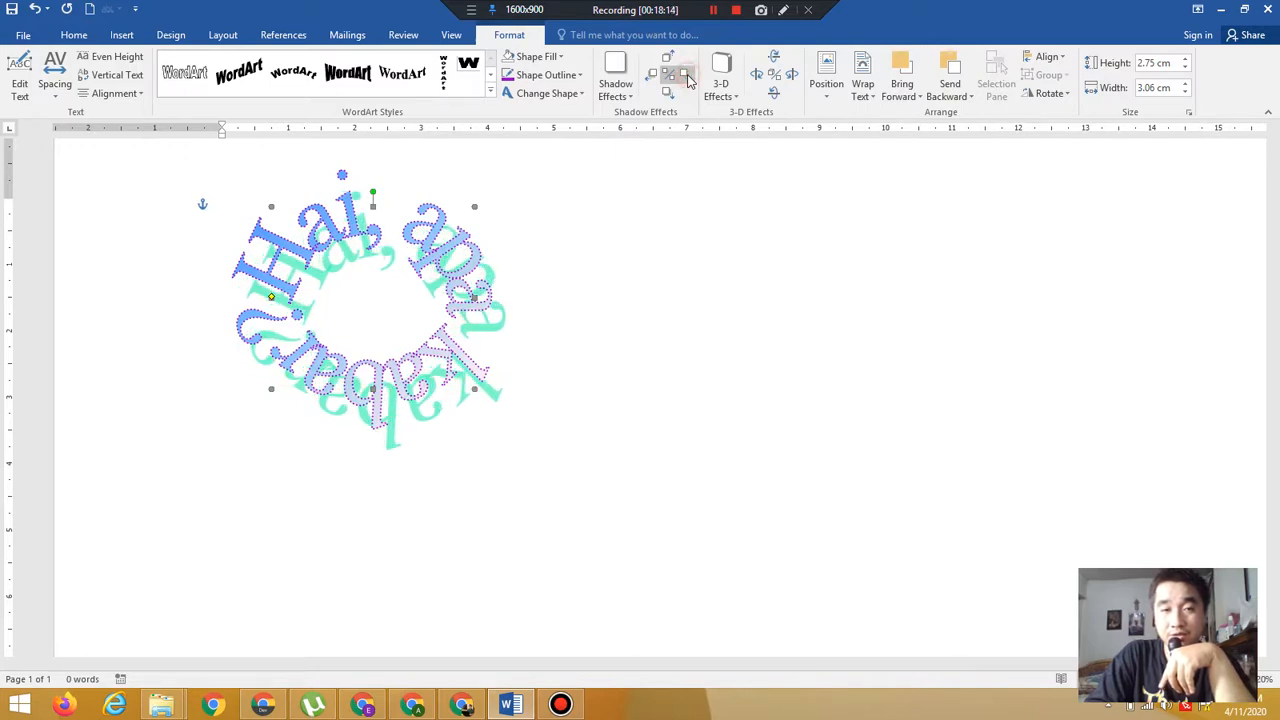
# Keep nudging the WordArt's shadow farther to the right in eight more small steps
pyautogui.click(688, 80)
pyautogui.click(688, 80)
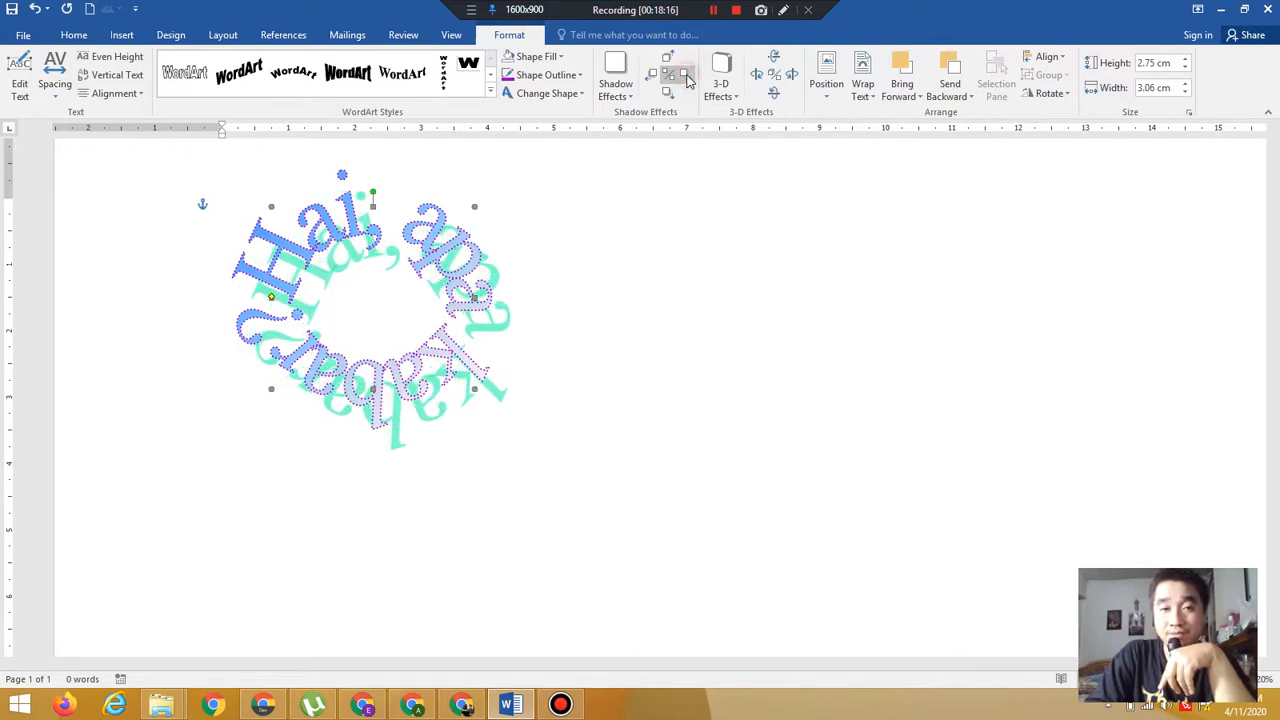
pyautogui.click(688, 80)
pyautogui.click(688, 80)
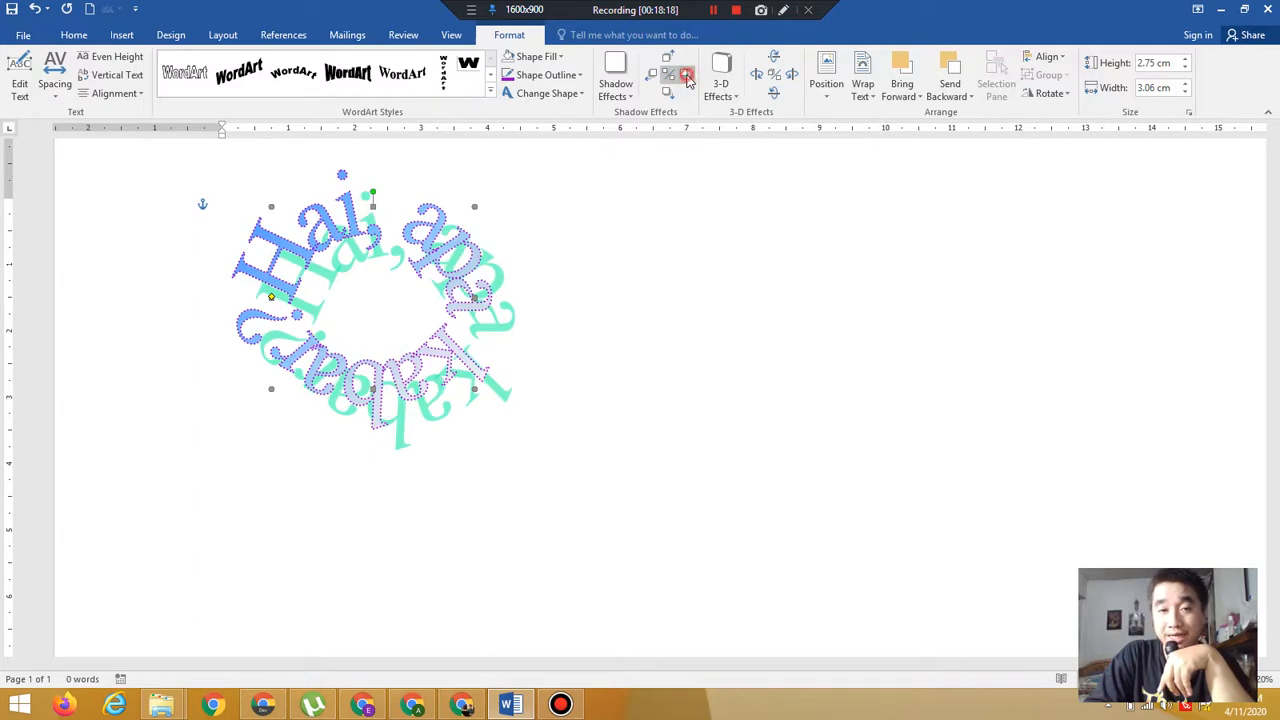
pyautogui.click(688, 80)
pyautogui.click(688, 80)
pyautogui.click(688, 80)
pyautogui.click(688, 80)
pyautogui.click(688, 80)
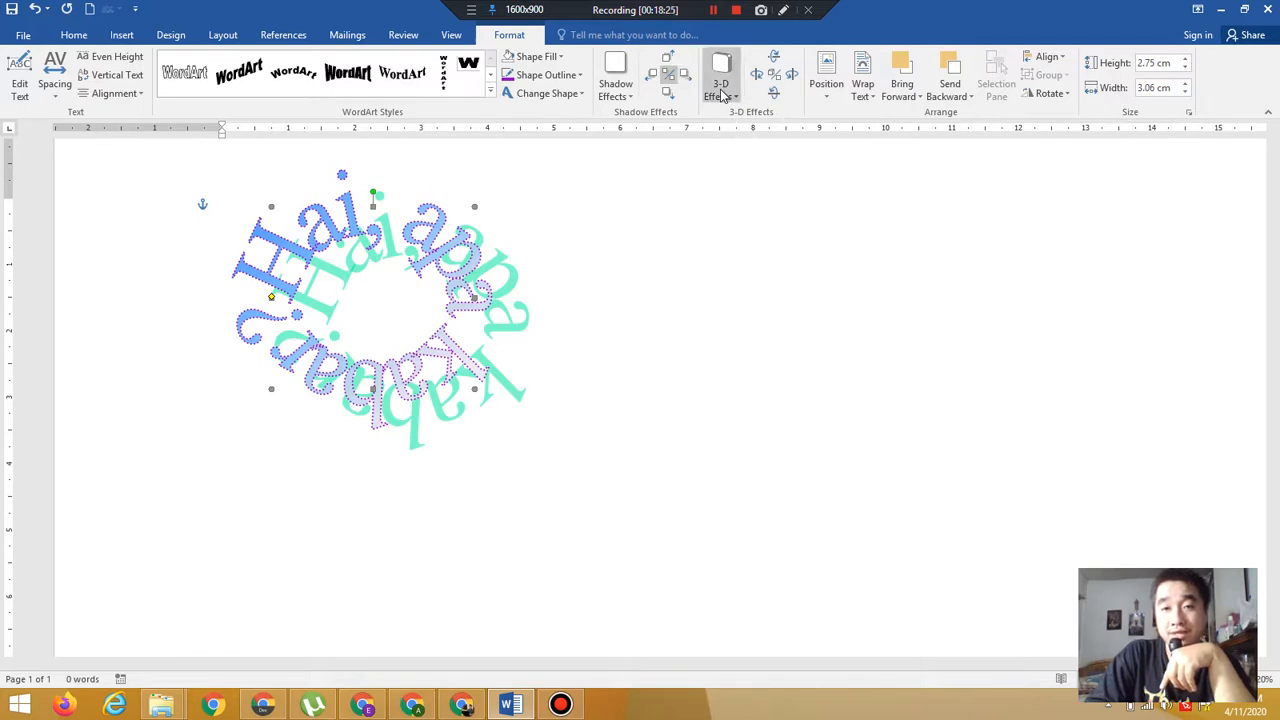
# Apply the 3-D Style 15 rotate-in-perspective effect to the WordArt
pyautogui.click(722, 94)
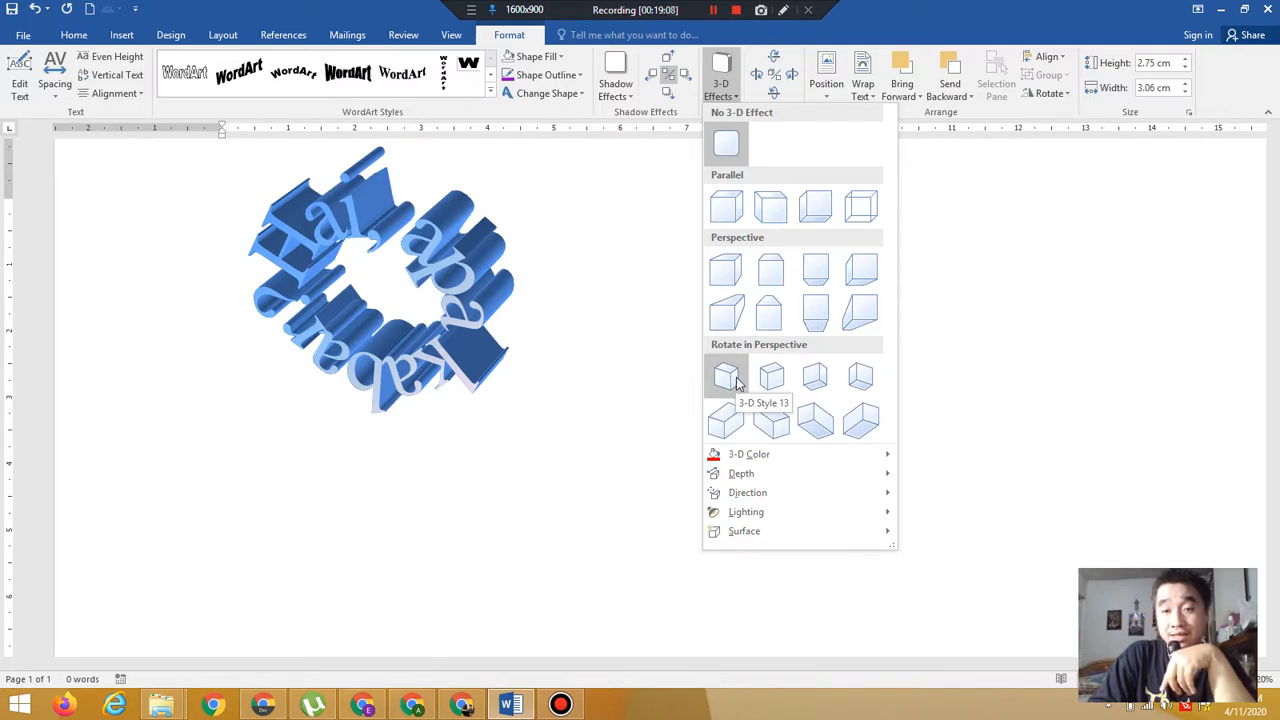
pyautogui.click(822, 390)
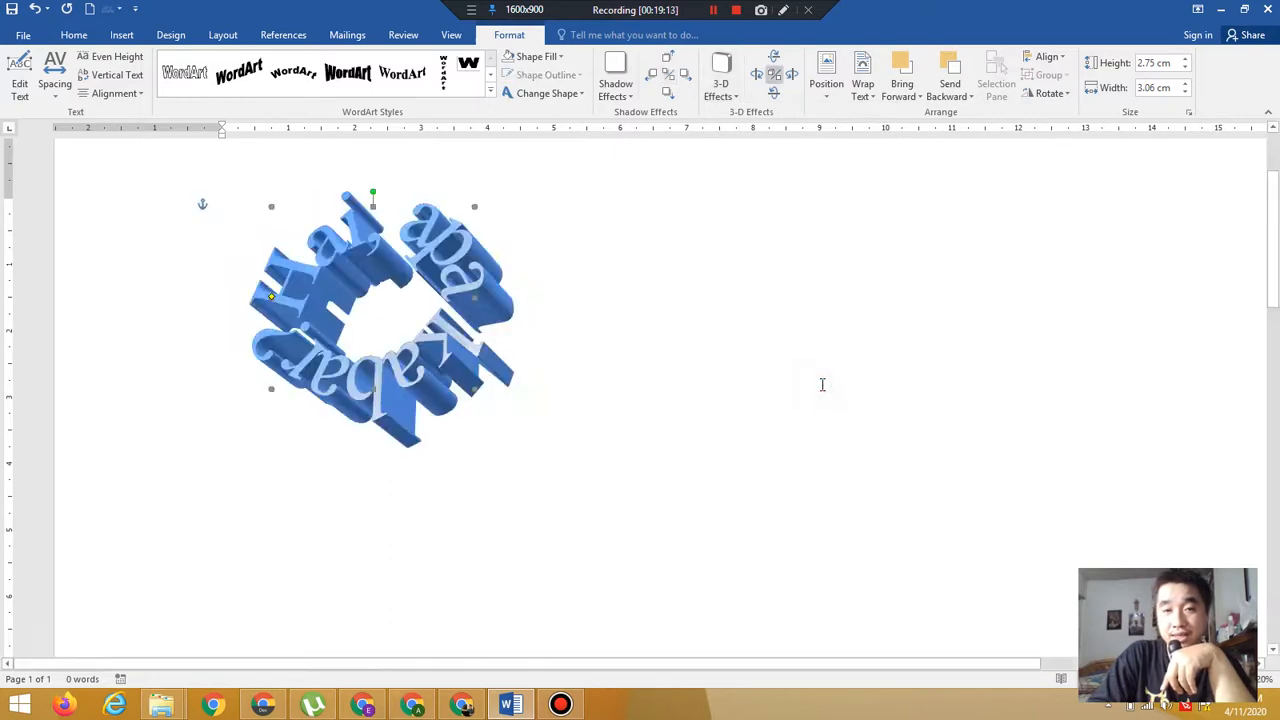
# Set the WordArt's 3-D extrusion colour to red, picking it from the standard colours
pyautogui.click(718, 98)
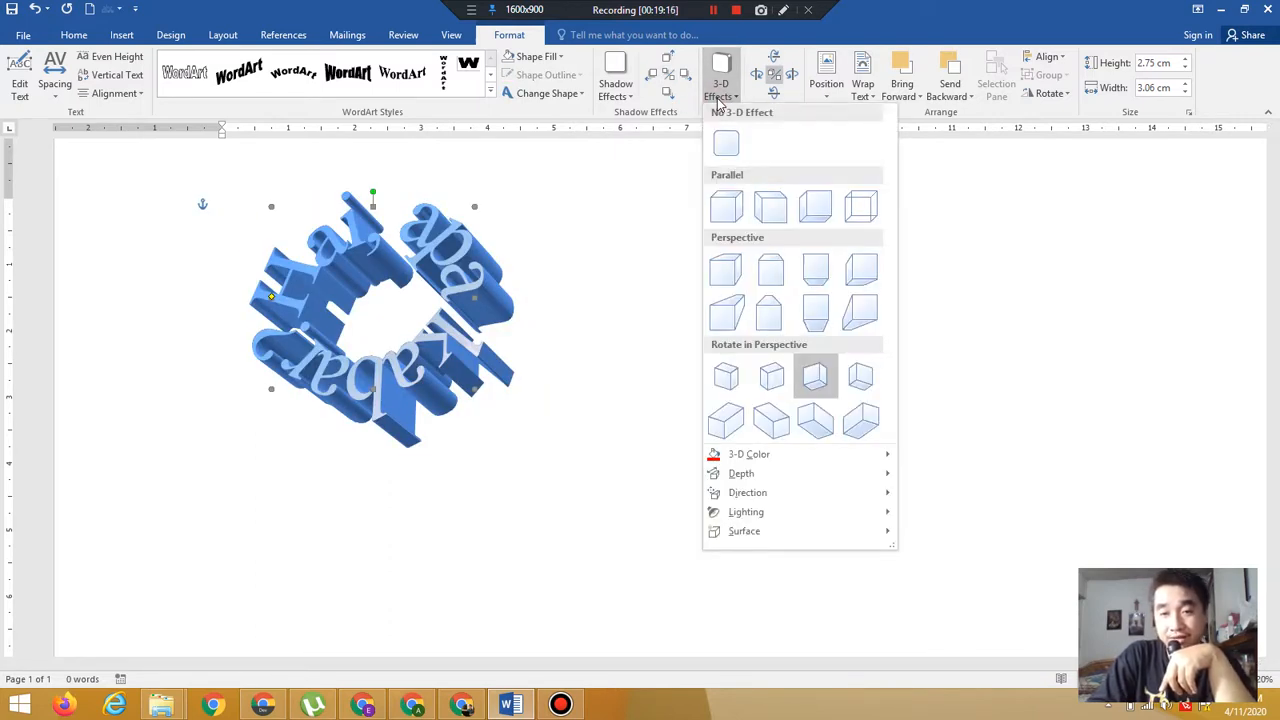
pyautogui.moveTo(779, 463)
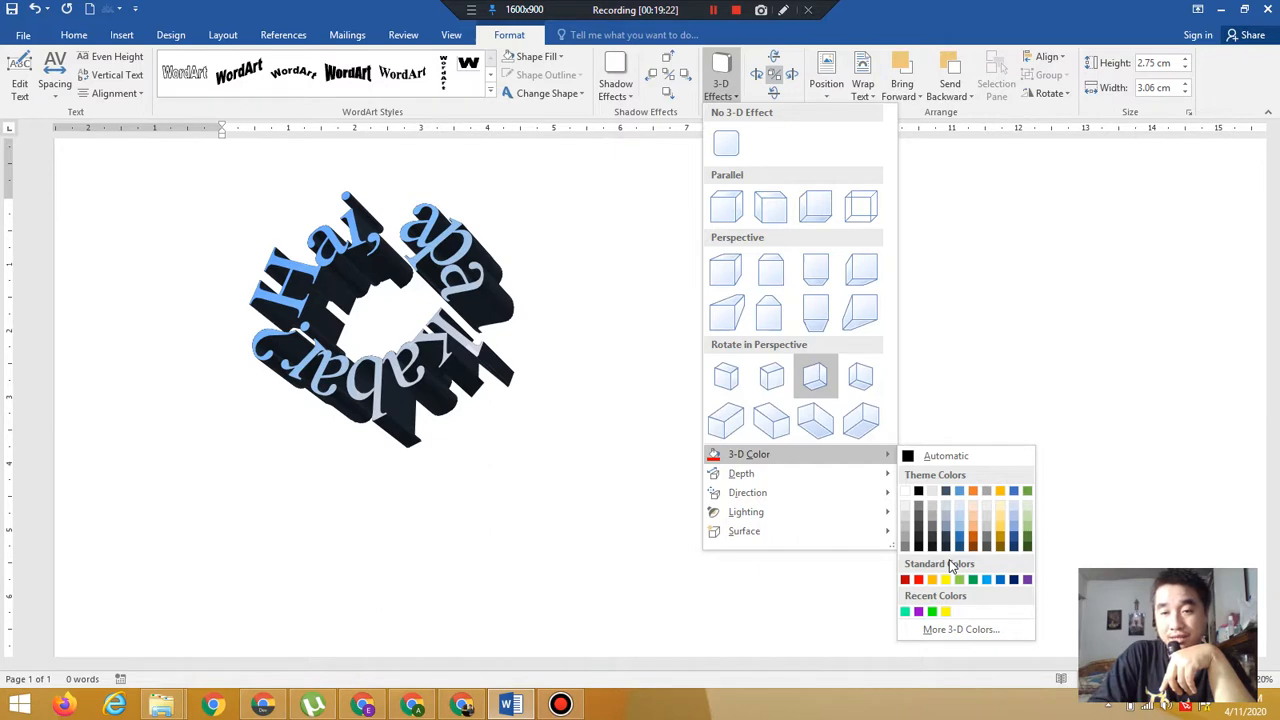
pyautogui.click(957, 630)
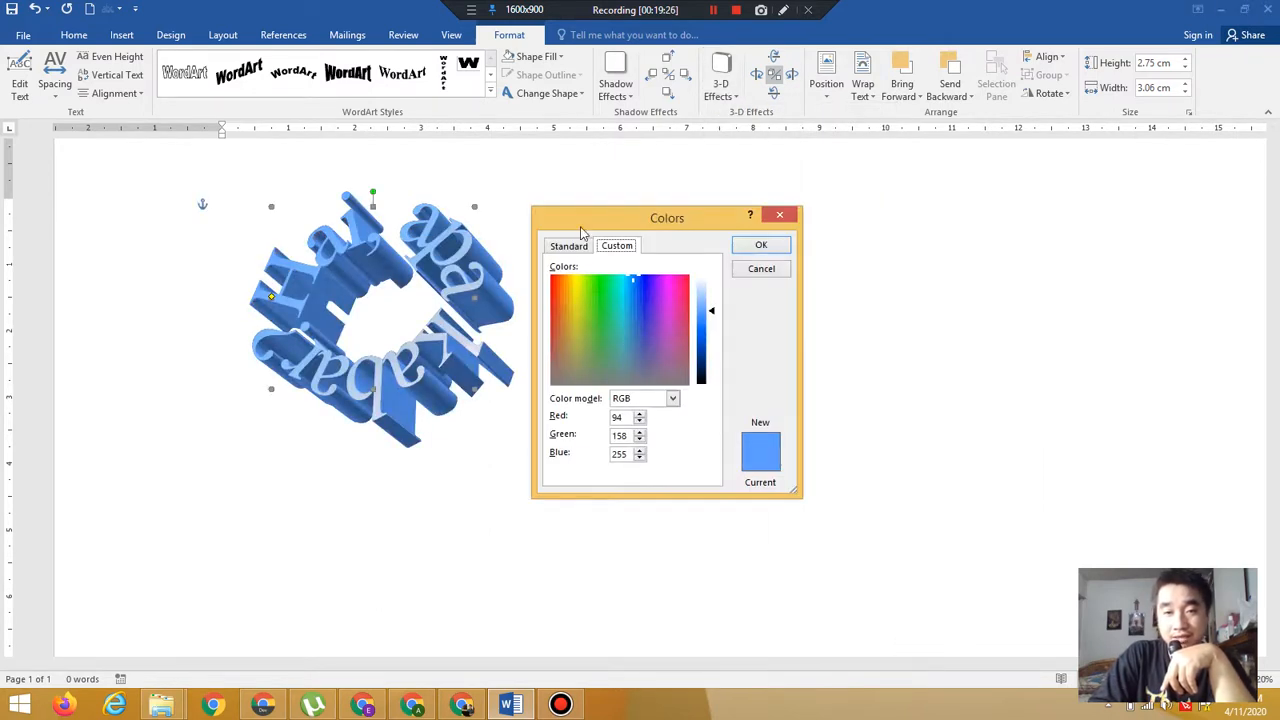
pyautogui.click(568, 245)
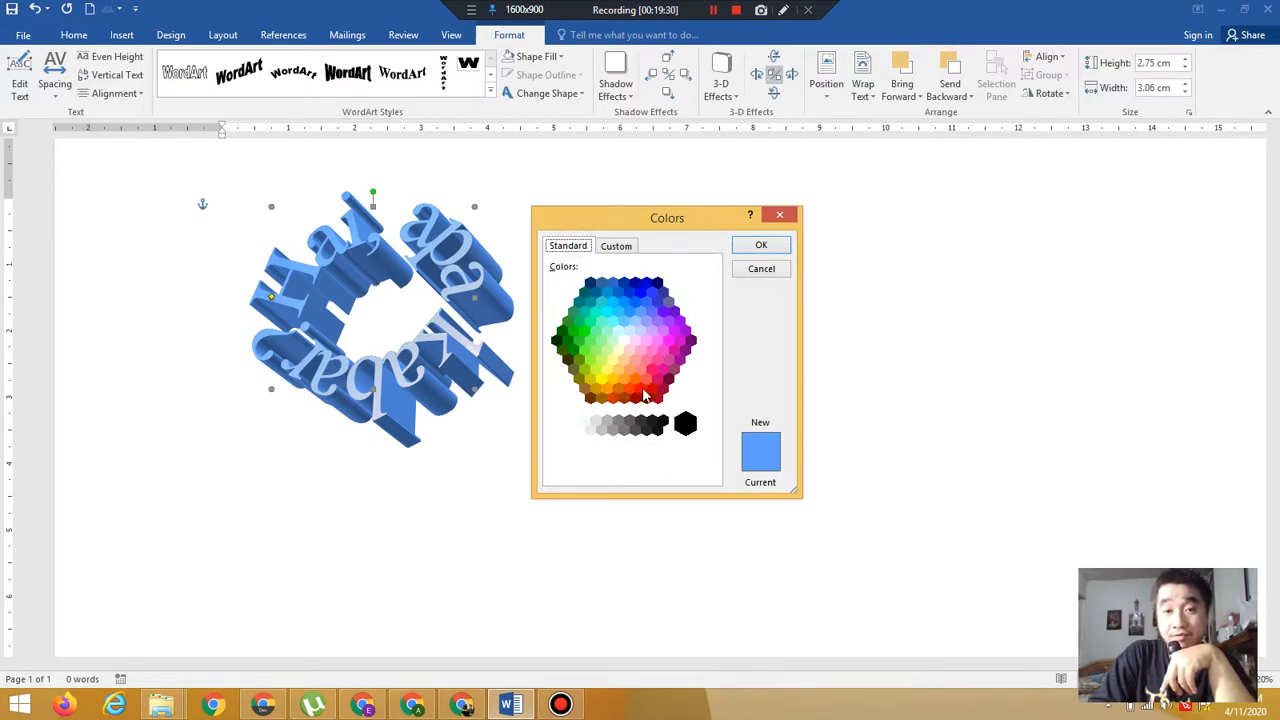
pyautogui.click(641, 389)
pyautogui.click(760, 248)
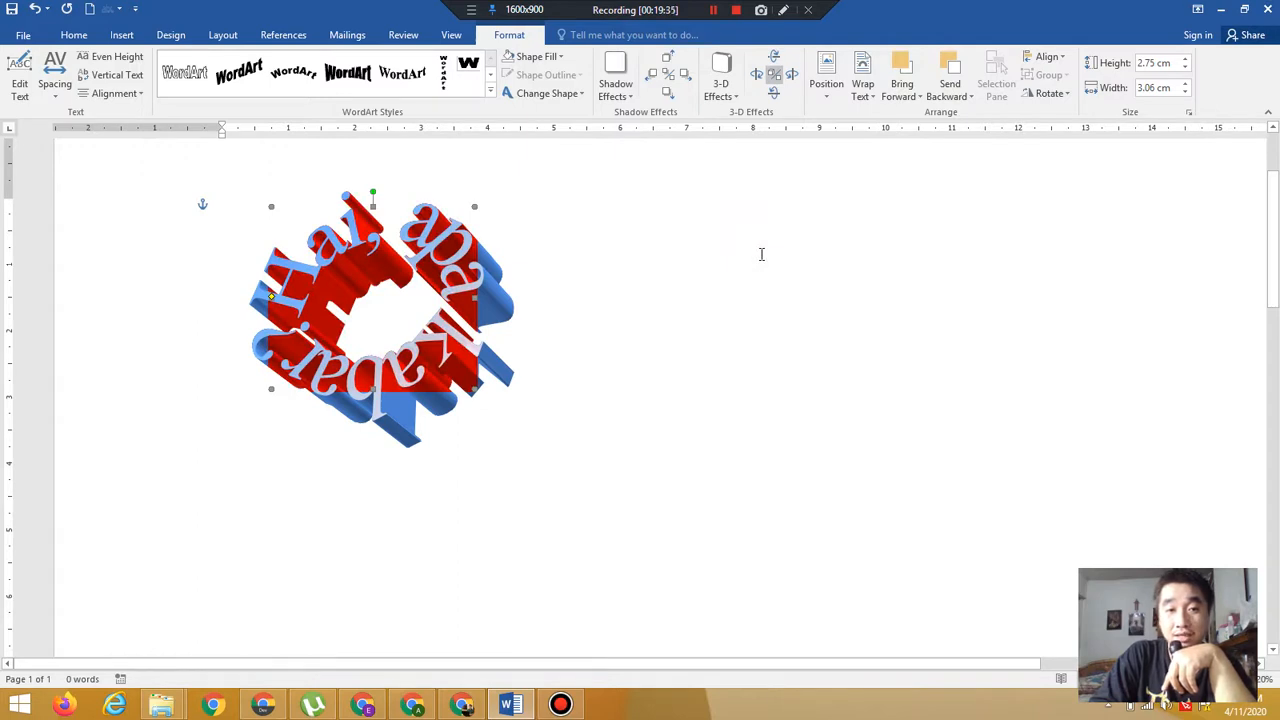
pyautogui.click(721, 88)
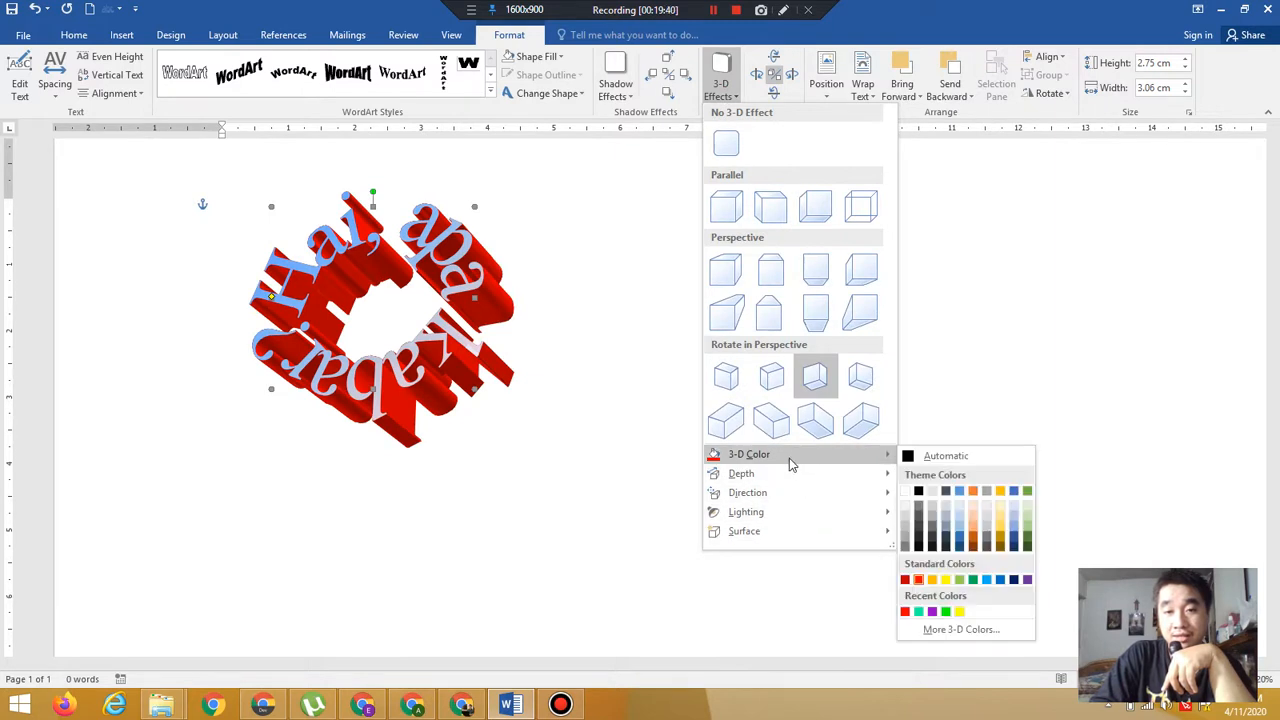
pyautogui.click(920, 581)
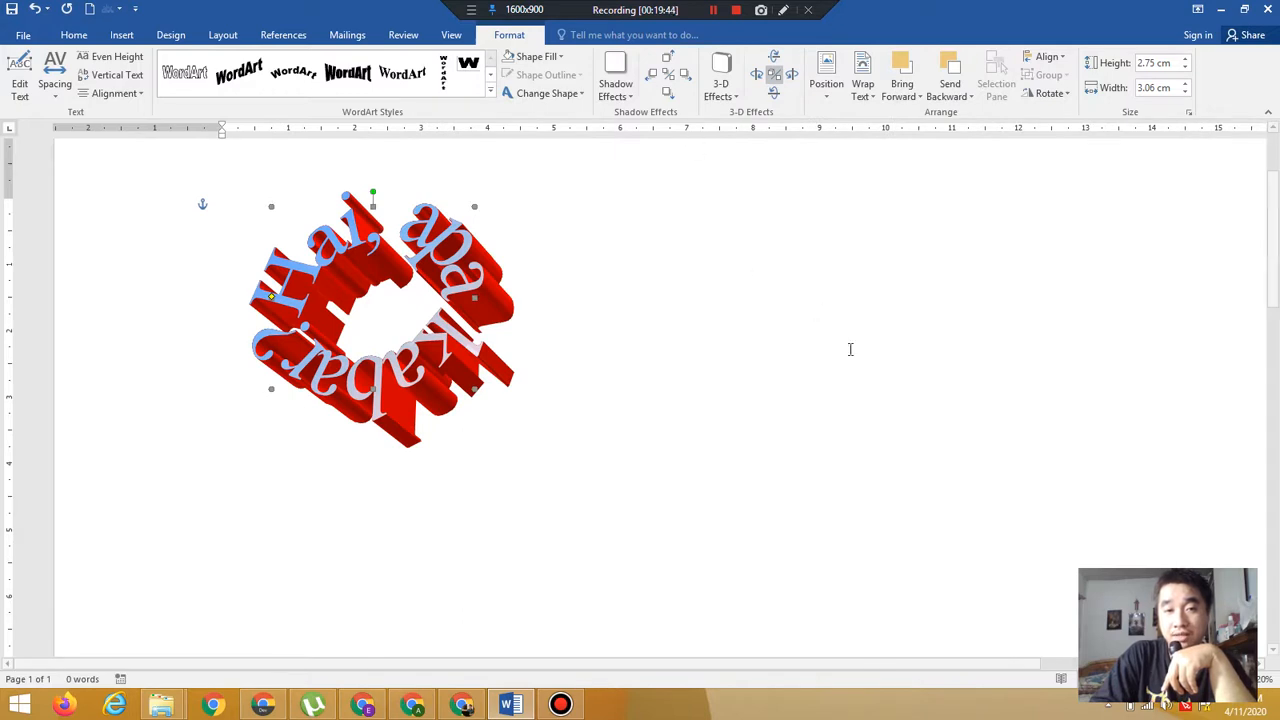
# Set the WordArt's 3-D depth to 0 pt
pyautogui.click(718, 90)
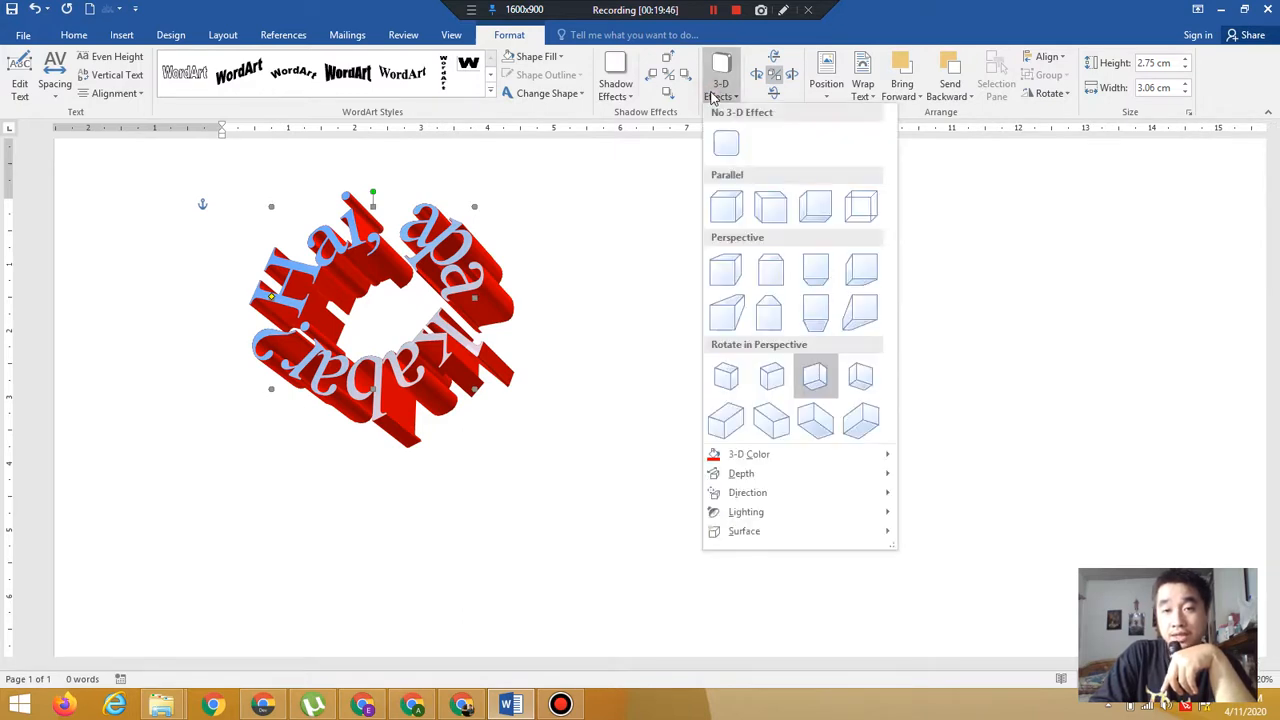
pyautogui.moveTo(810, 487)
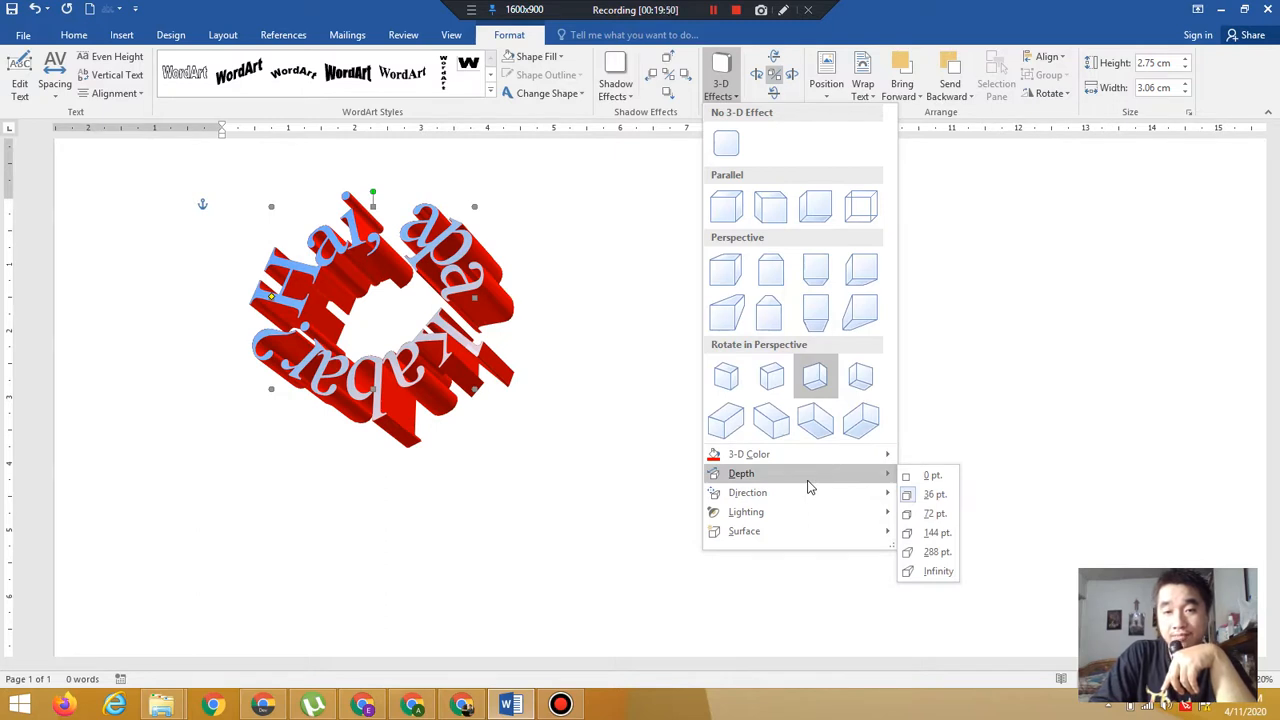
pyautogui.click(930, 476)
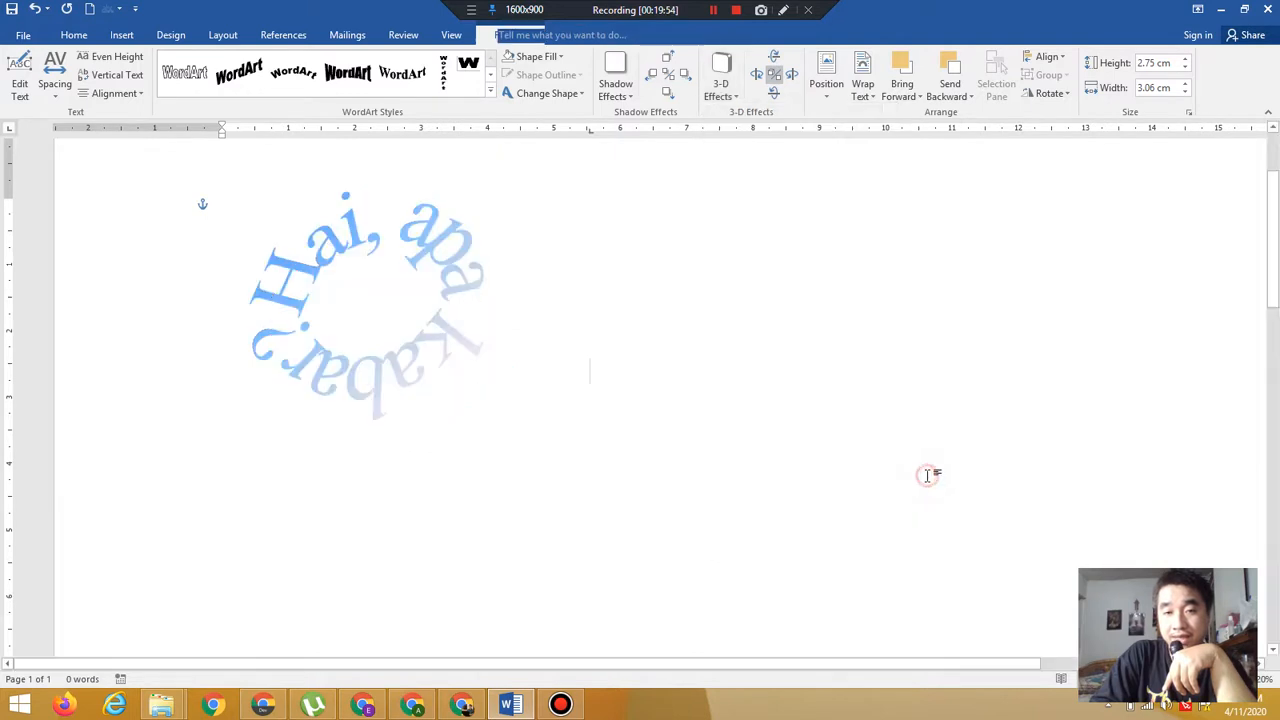
pyautogui.click(929, 472)
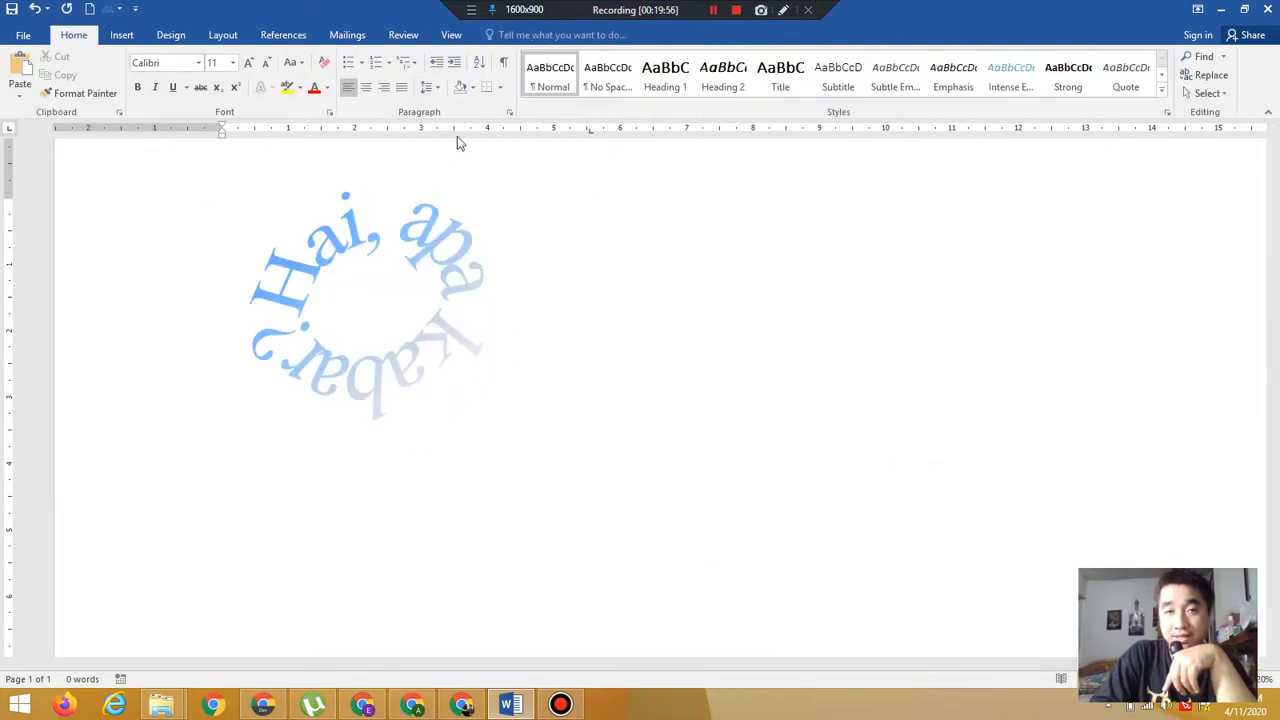
# Reselect the WordArt and set its 3-D depth to 36 pt
pyautogui.click(426, 220)
pyautogui.click(422, 238)
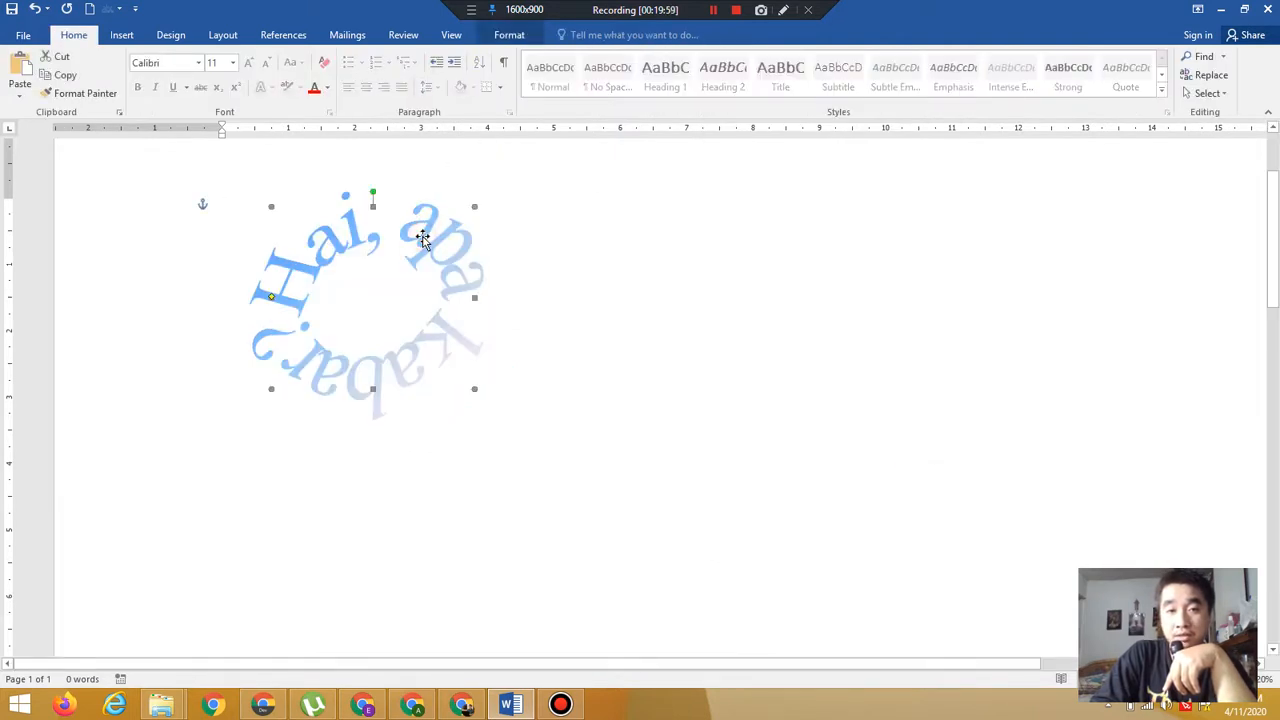
pyautogui.click(509, 36)
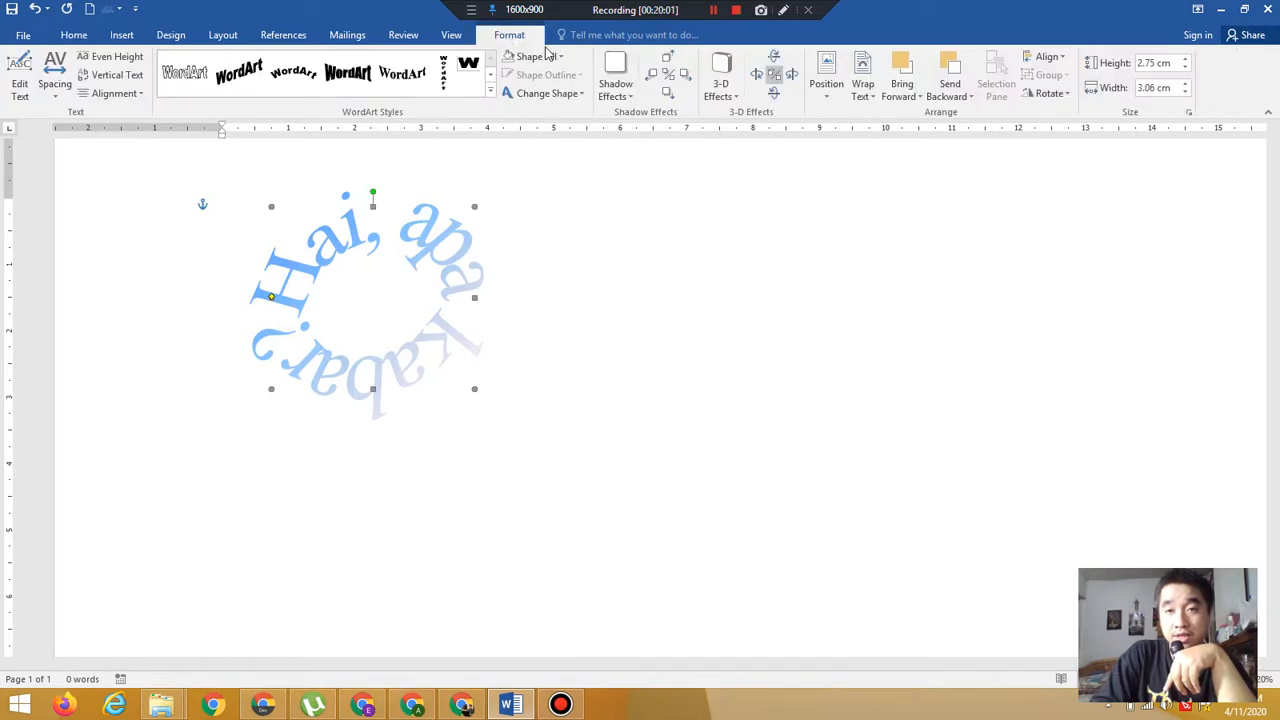
pyautogui.click(724, 92)
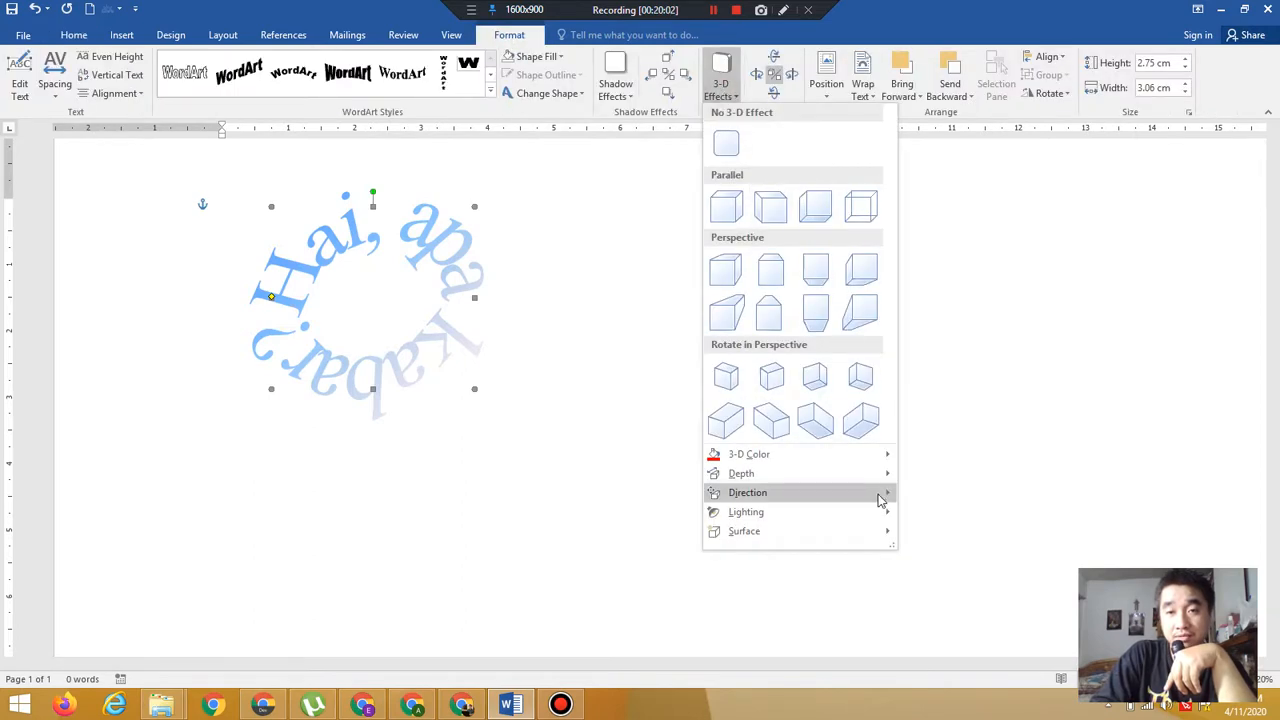
pyautogui.moveTo(860, 476)
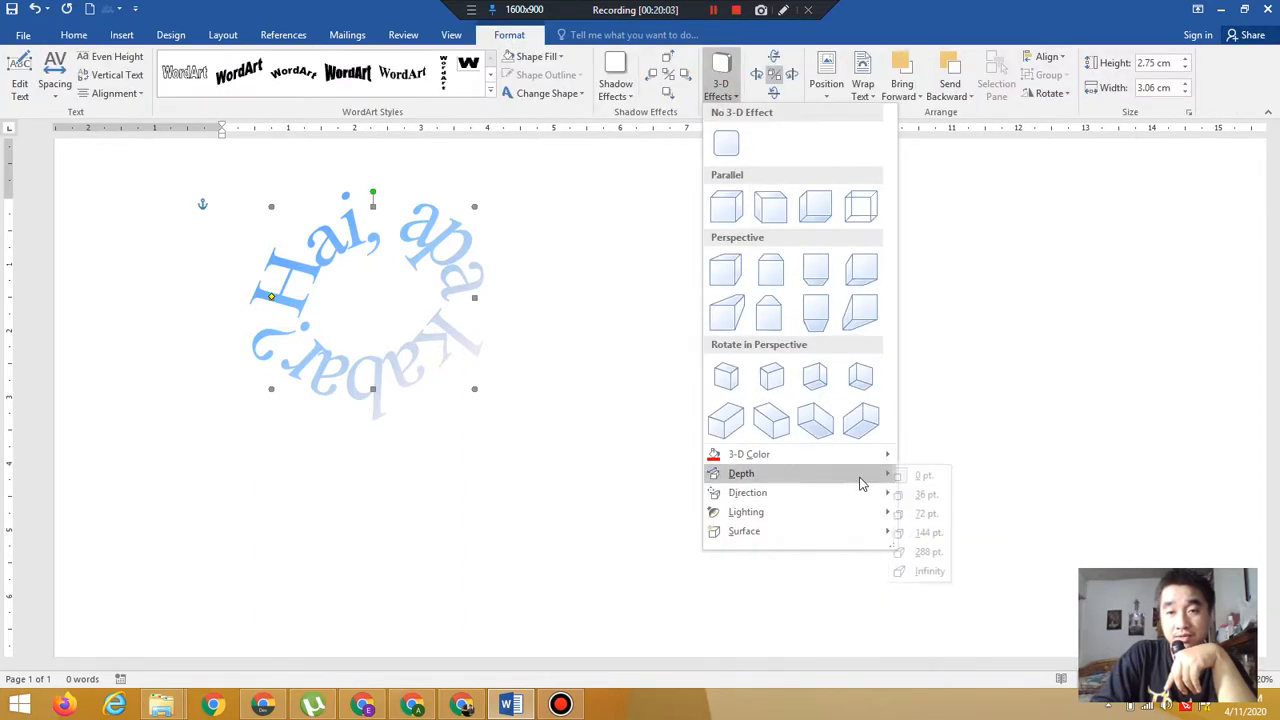
pyautogui.click(930, 495)
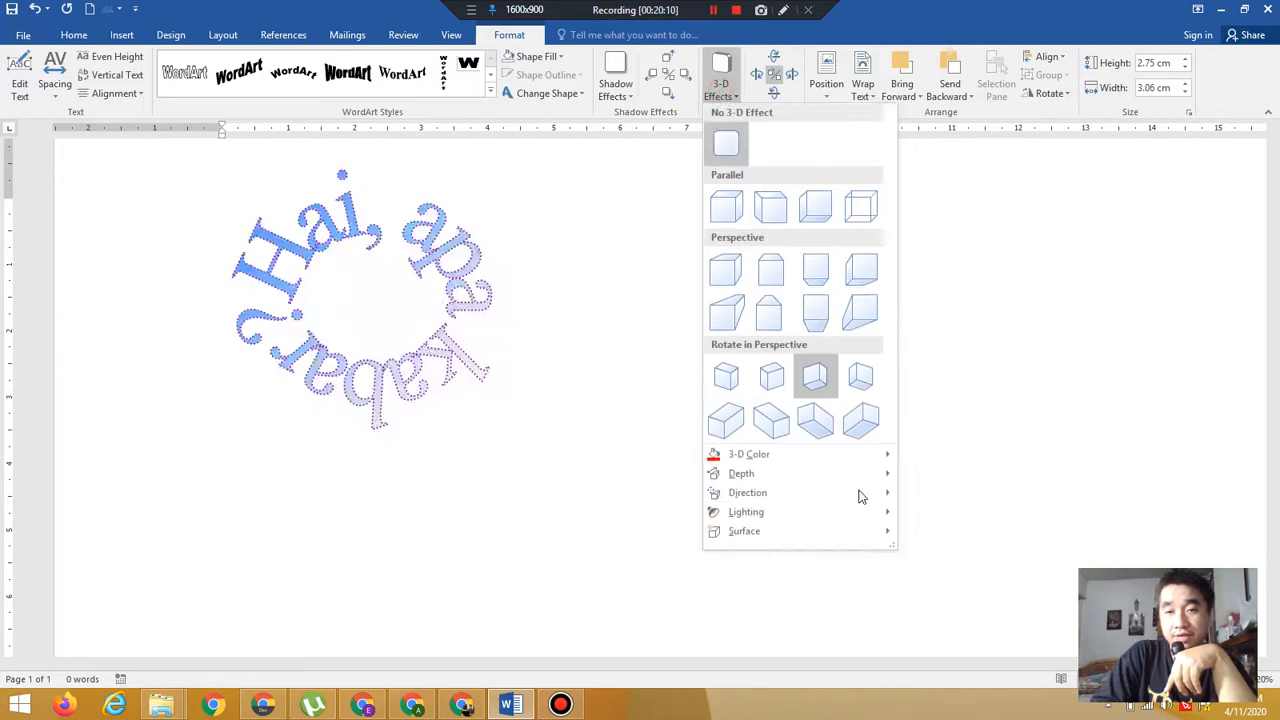
# Try 3-D depths of 72 pt and 144 pt on the WordArt
pyautogui.moveTo(858, 478)
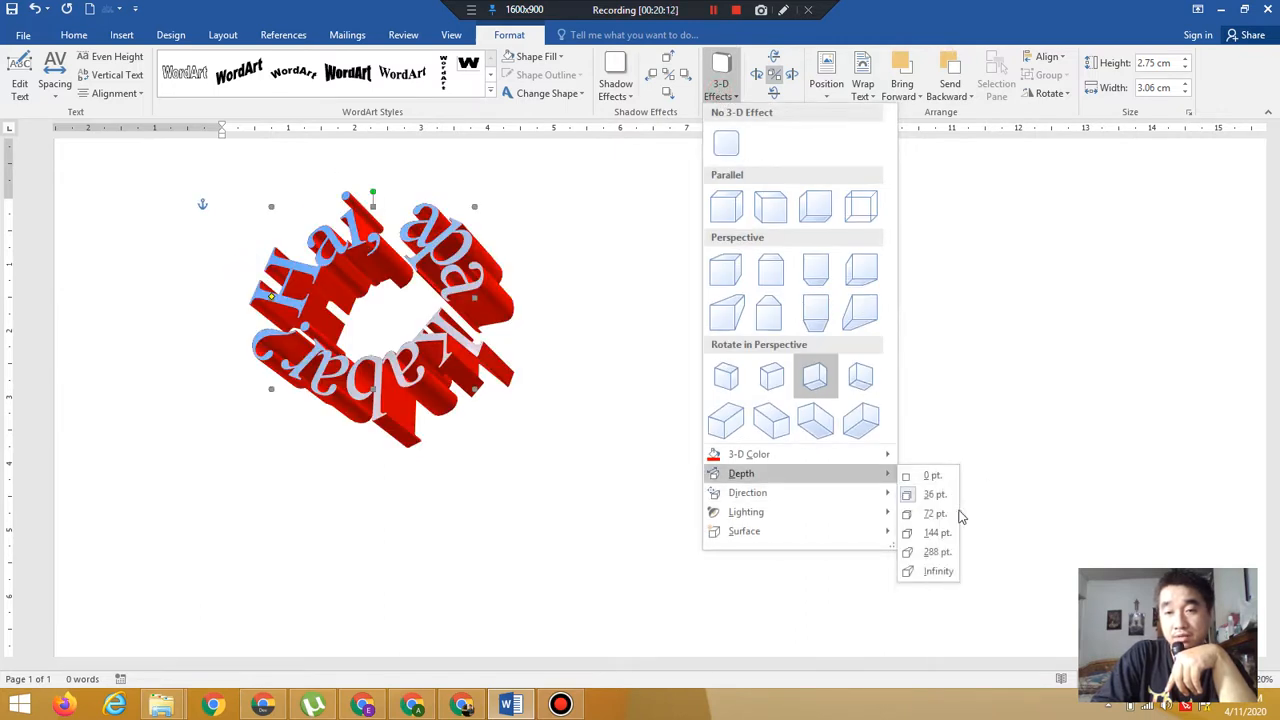
pyautogui.click(935, 514)
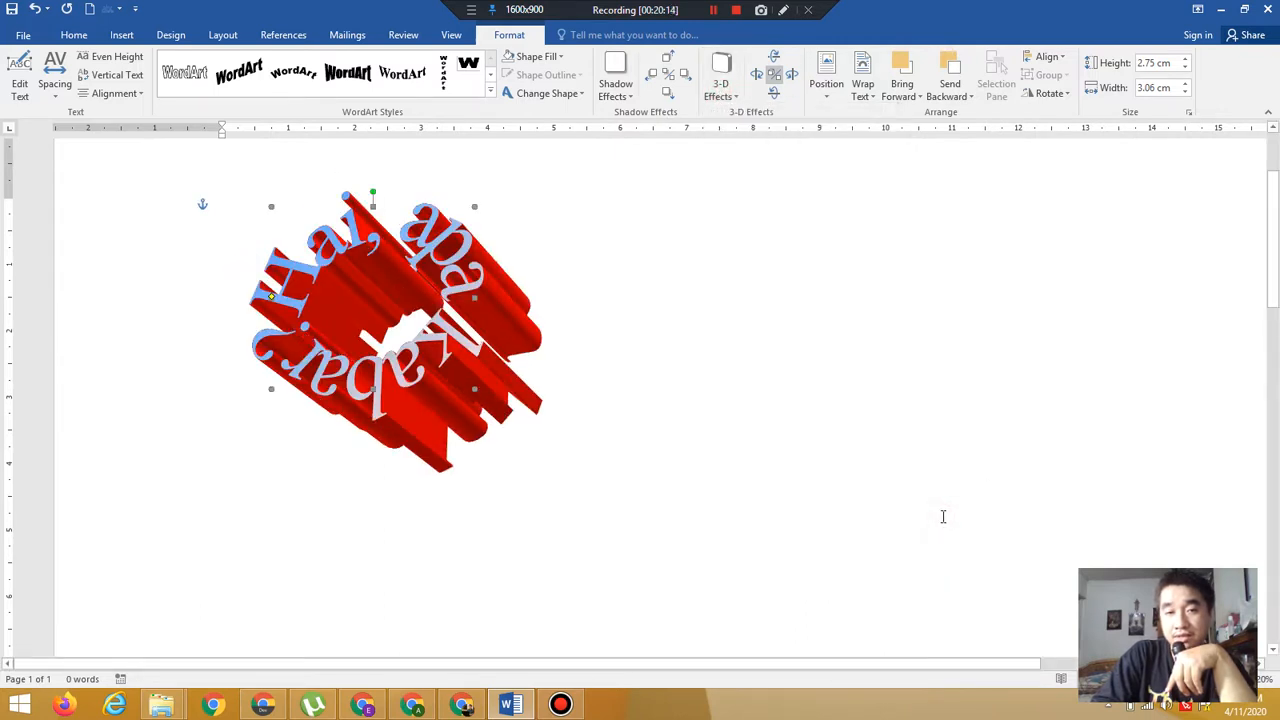
pyautogui.click(724, 86)
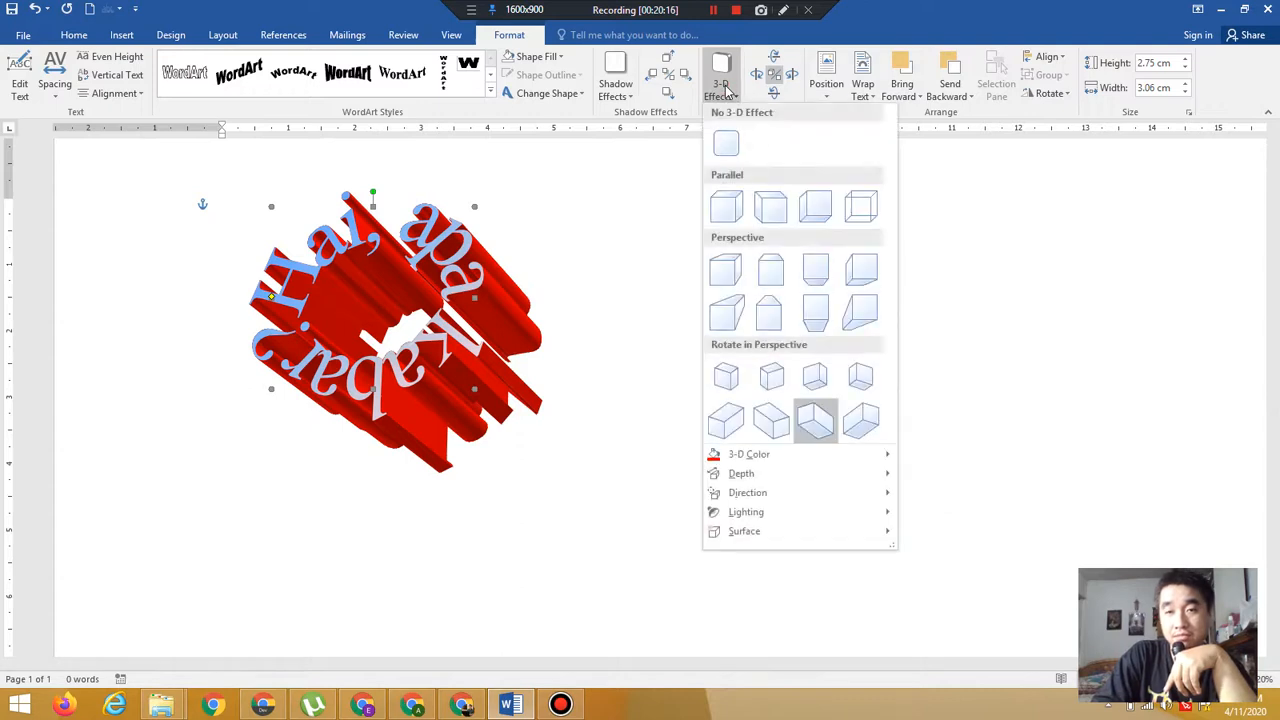
pyautogui.moveTo(820, 483)
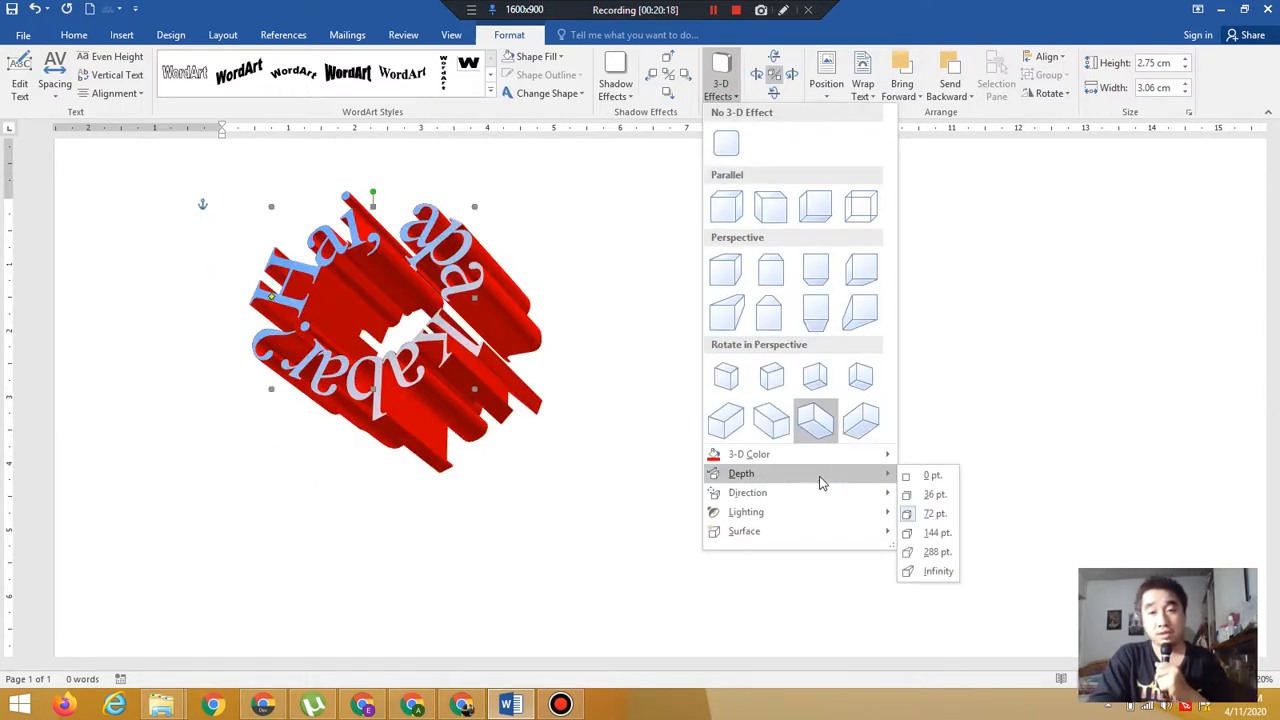
pyautogui.click(913, 531)
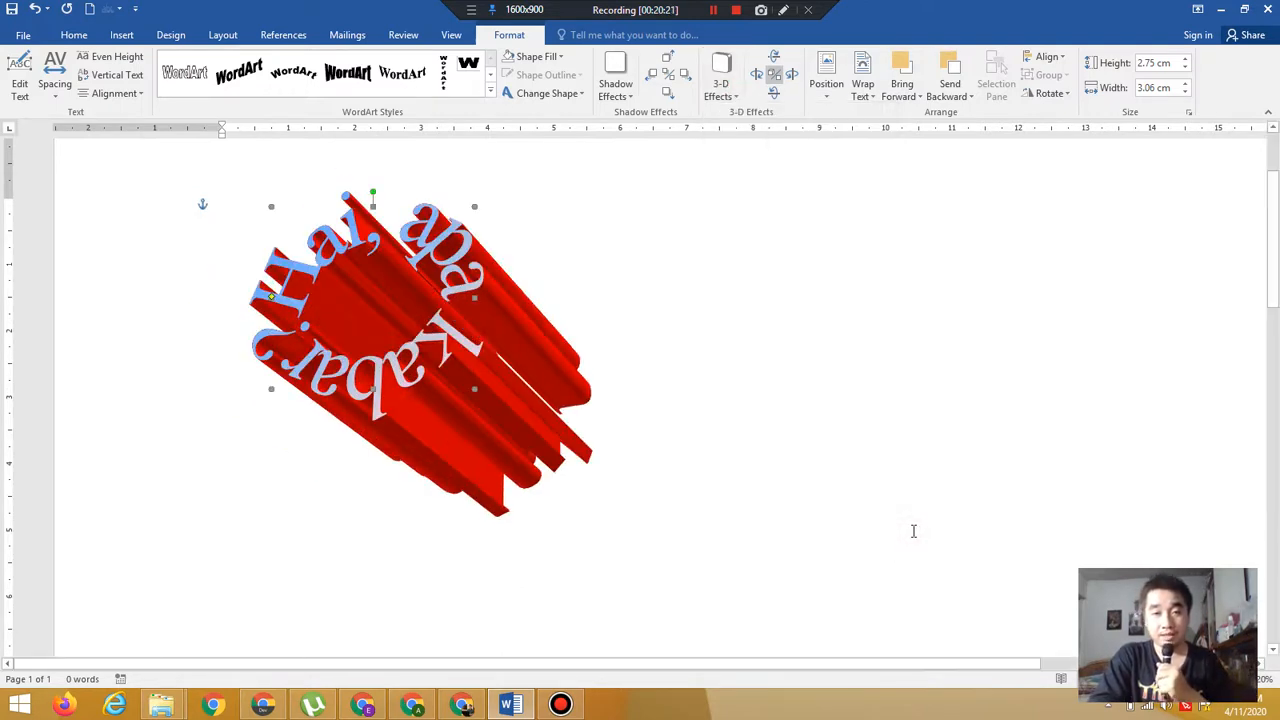
# Try a 288 pt 3-D depth, then set the WordArt's depth to Infinity
pyautogui.click(721, 86)
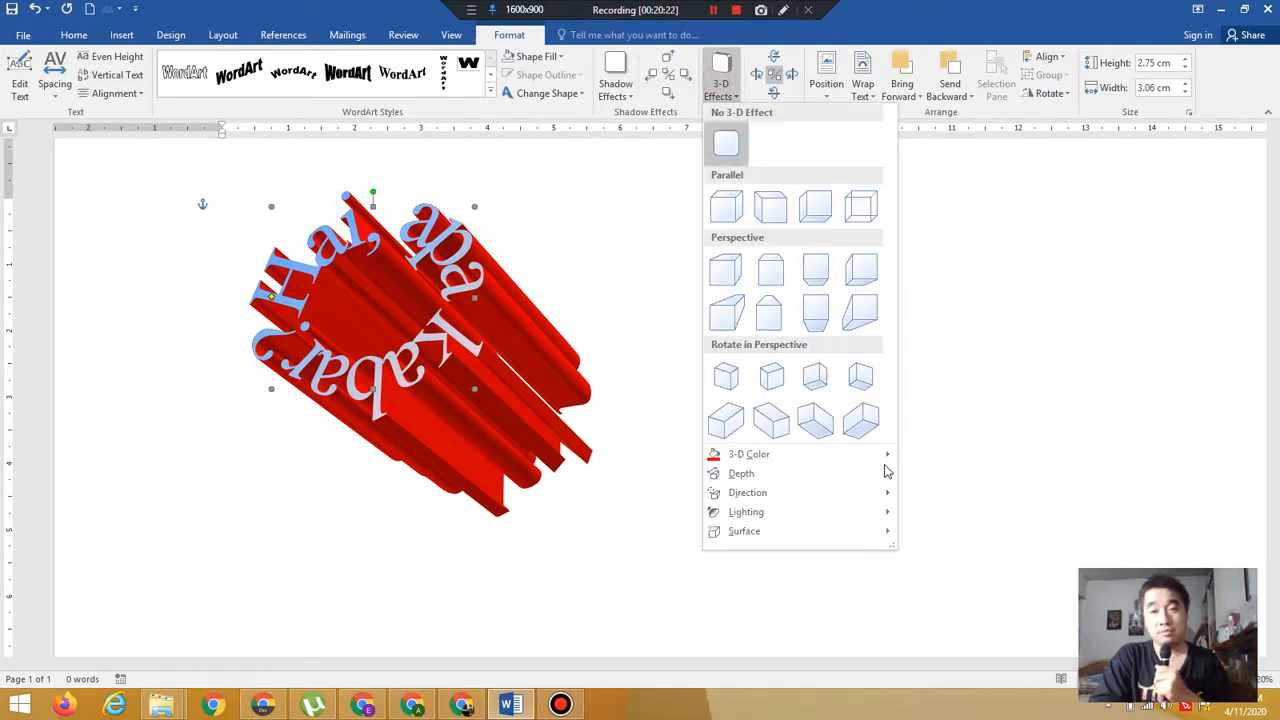
pyautogui.moveTo(884, 480)
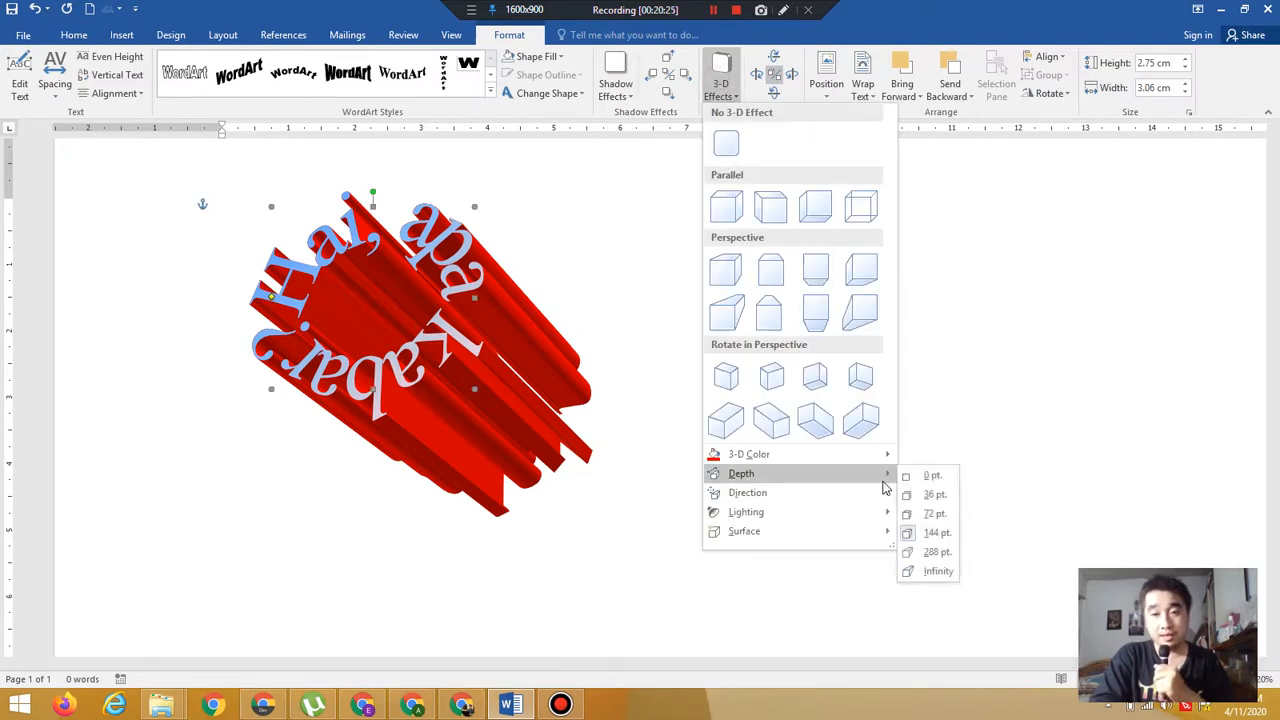
pyautogui.click(950, 562)
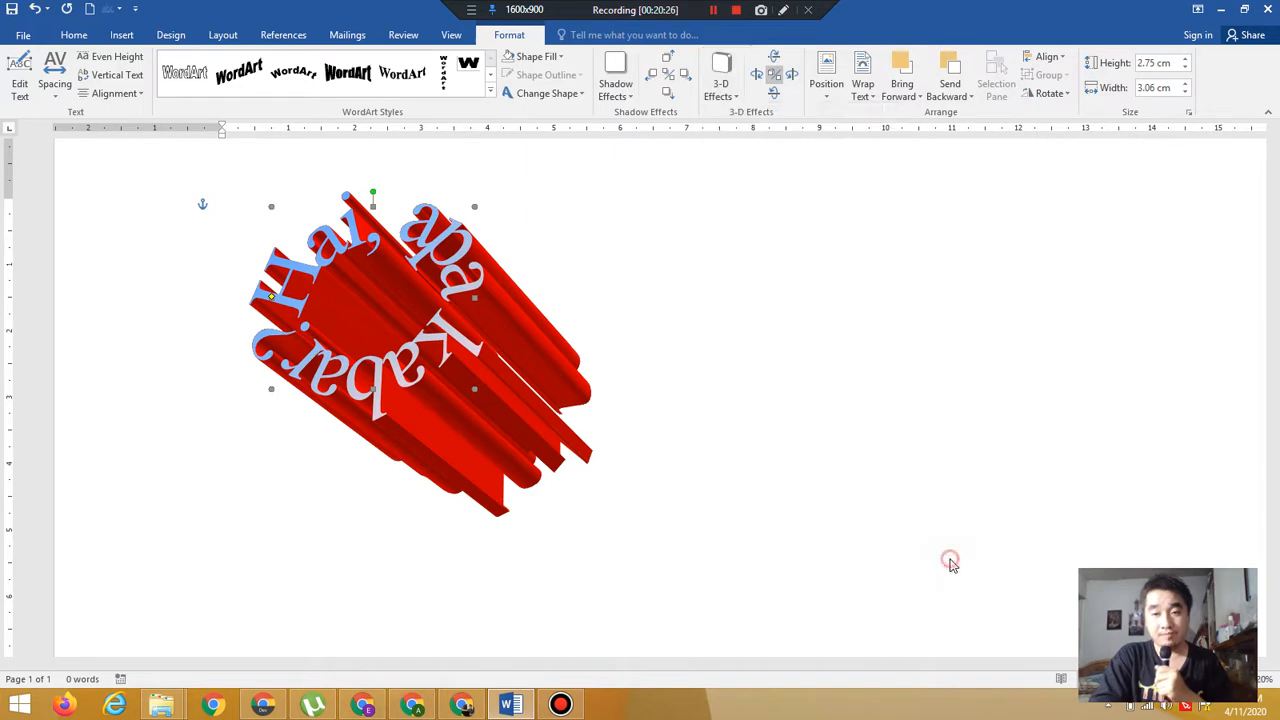
pyautogui.click(720, 95)
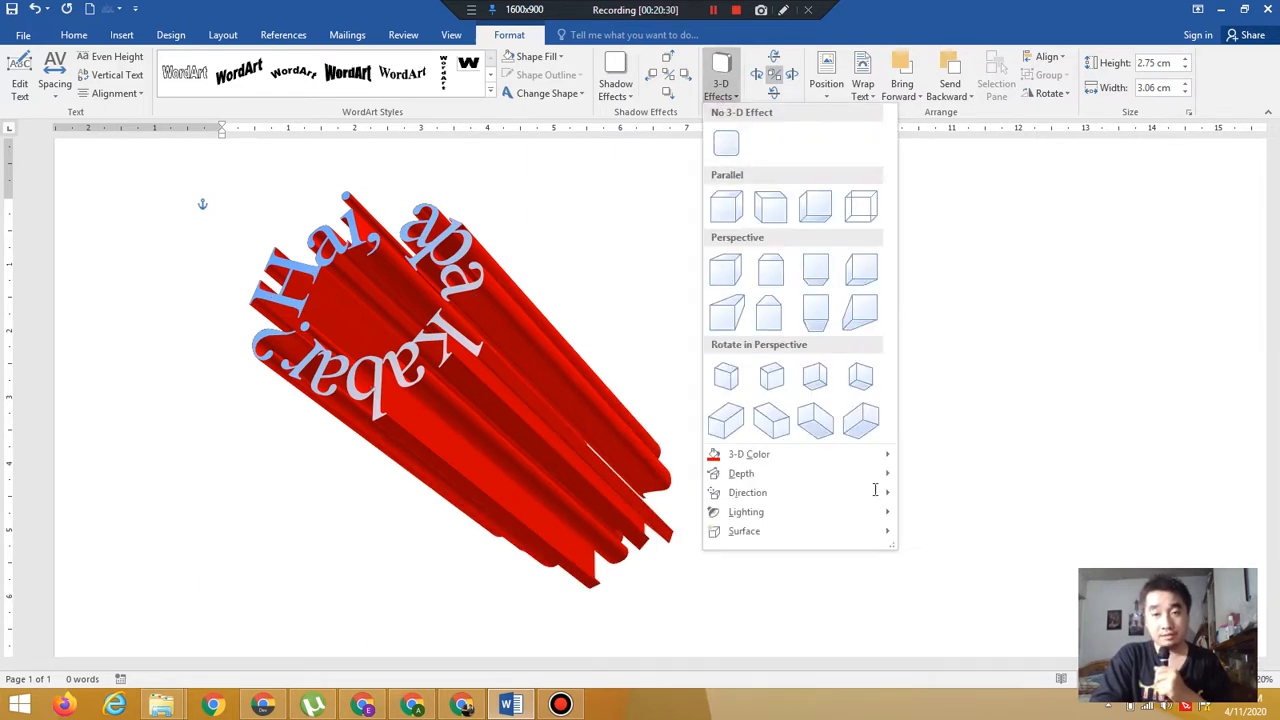
pyautogui.moveTo(872, 474)
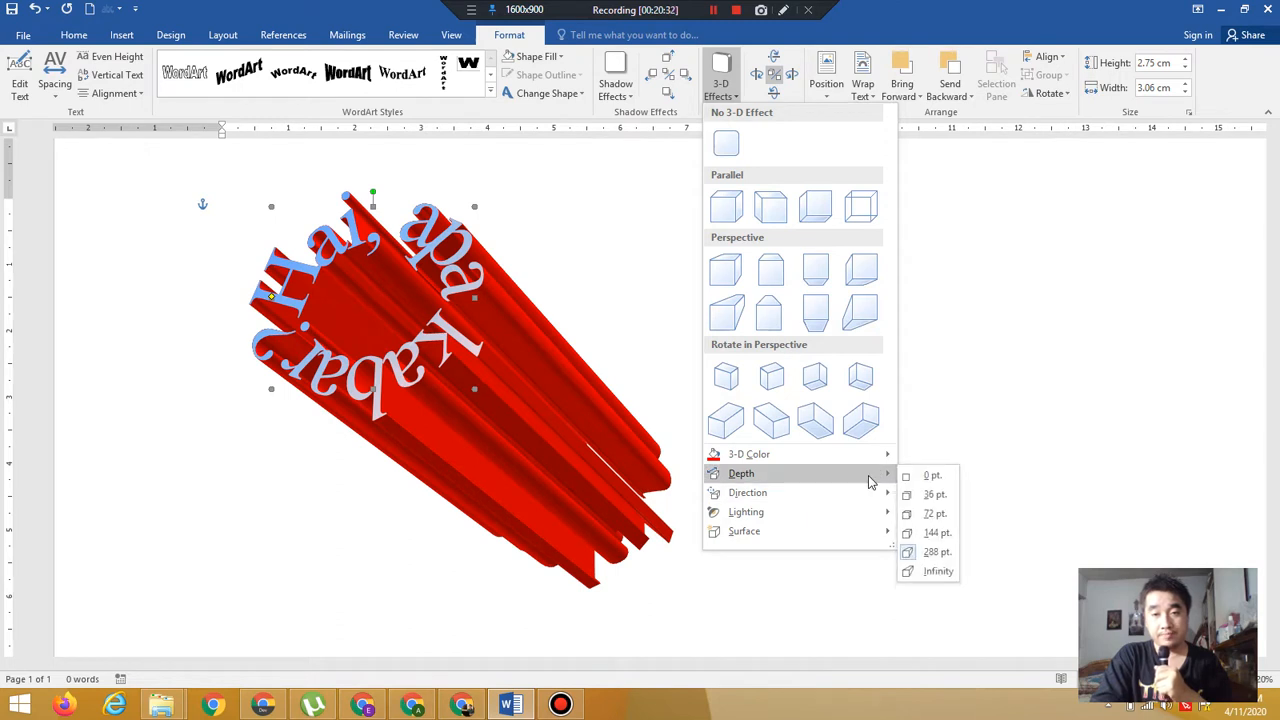
pyautogui.click(936, 572)
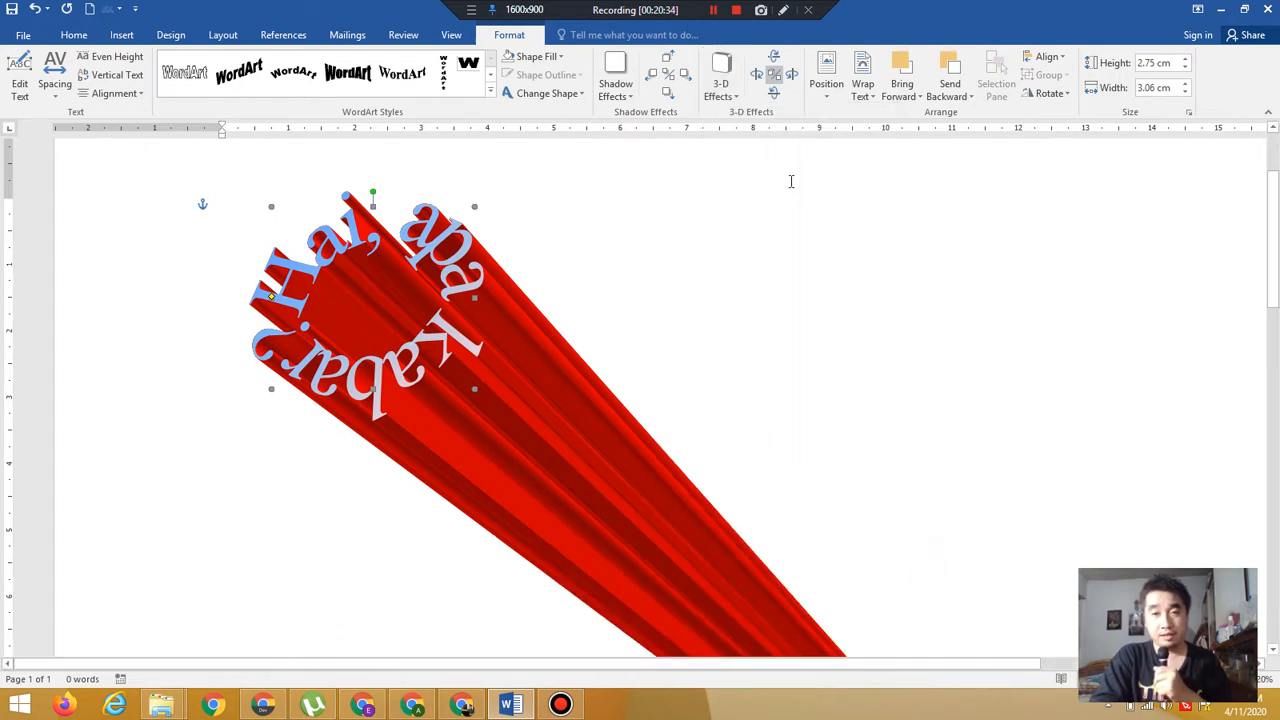
# Set the WordArt's 3-D depth to 36 pt
pyautogui.moveTo(1275, 270)
pyautogui.mouseDown()
pyautogui.moveTo(1275, 405)
pyautogui.moveTo(1275, 272)
pyautogui.mouseUp()
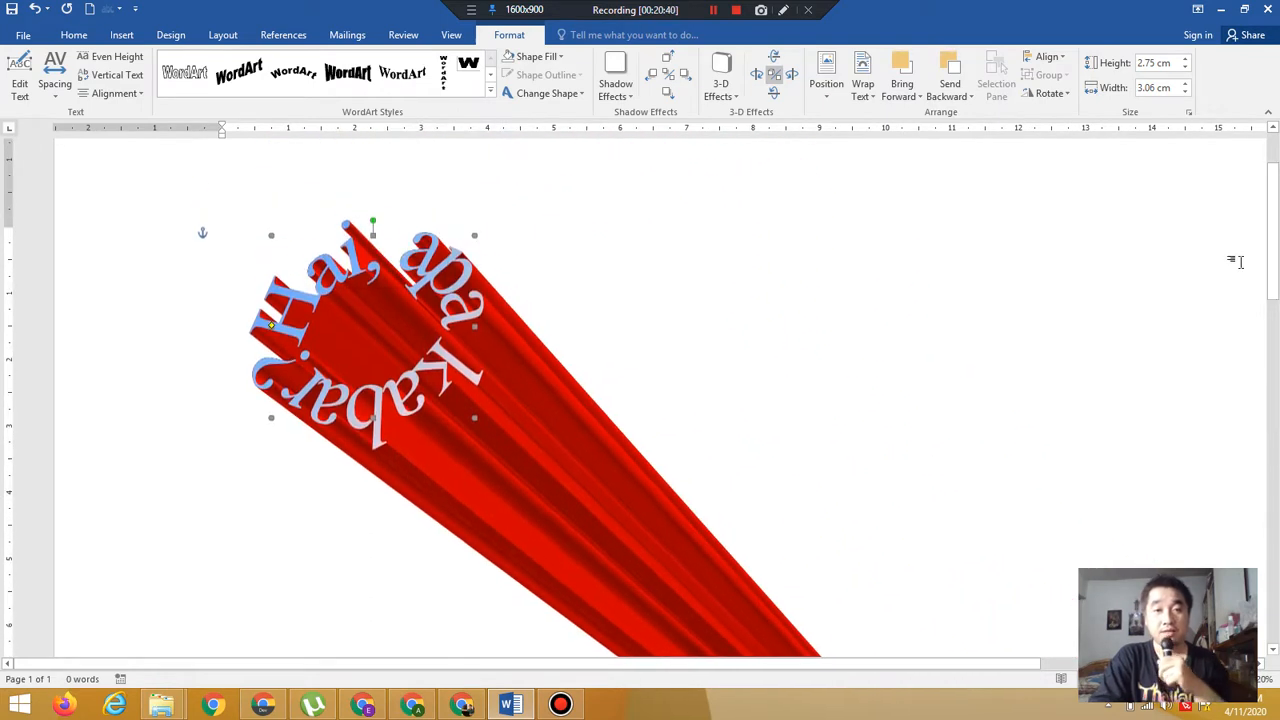
pyautogui.click(732, 97)
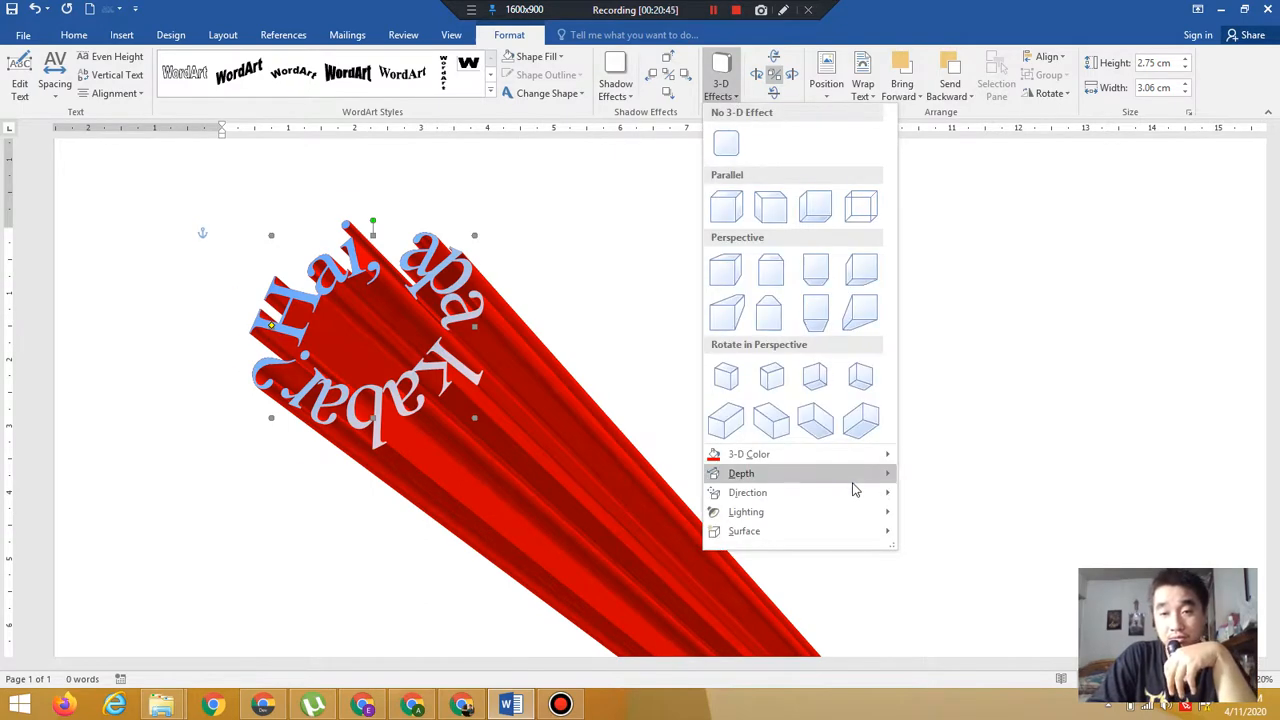
pyautogui.moveTo(853, 484)
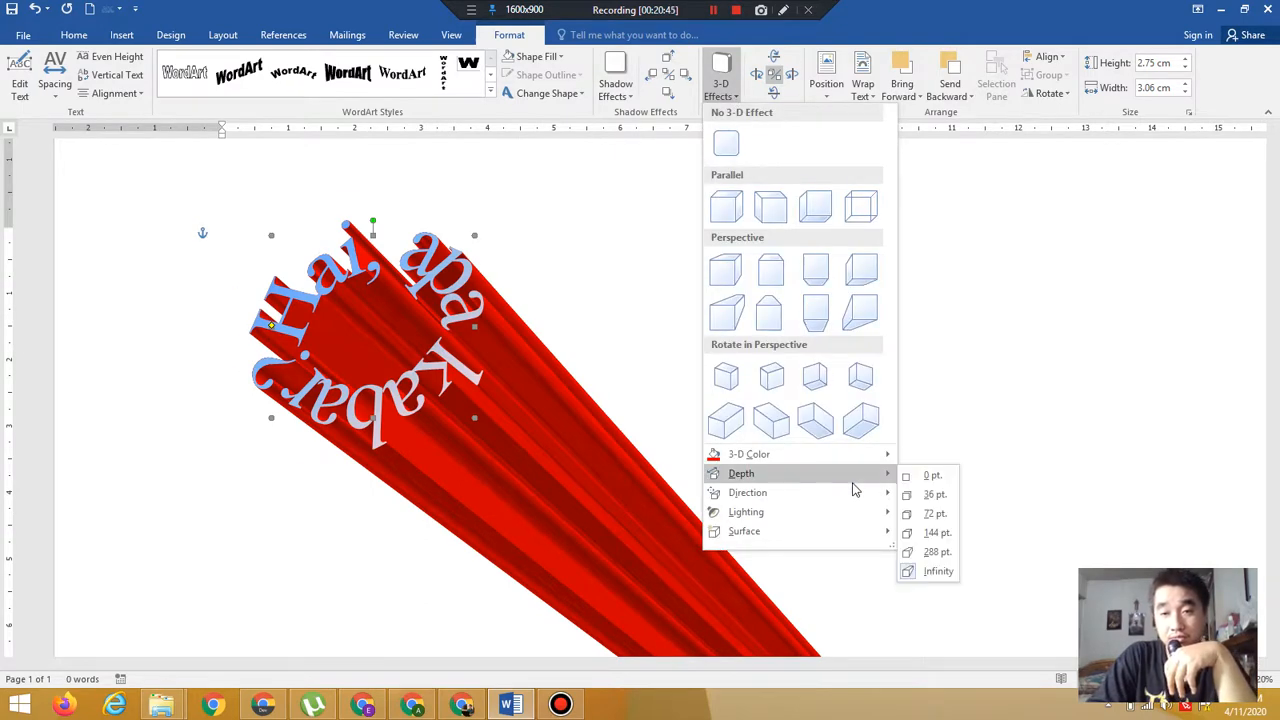
pyautogui.click(929, 495)
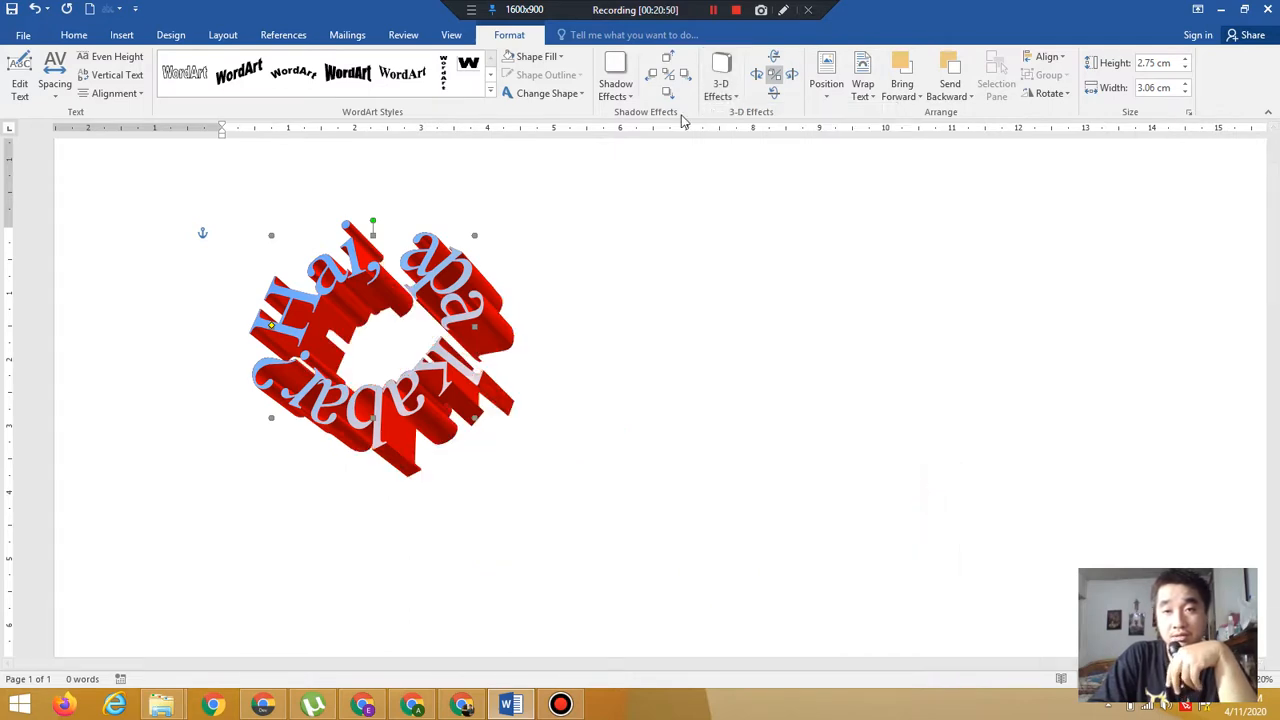
# Set the WordArt's 3-D direction to Top Right
pyautogui.click(721, 85)
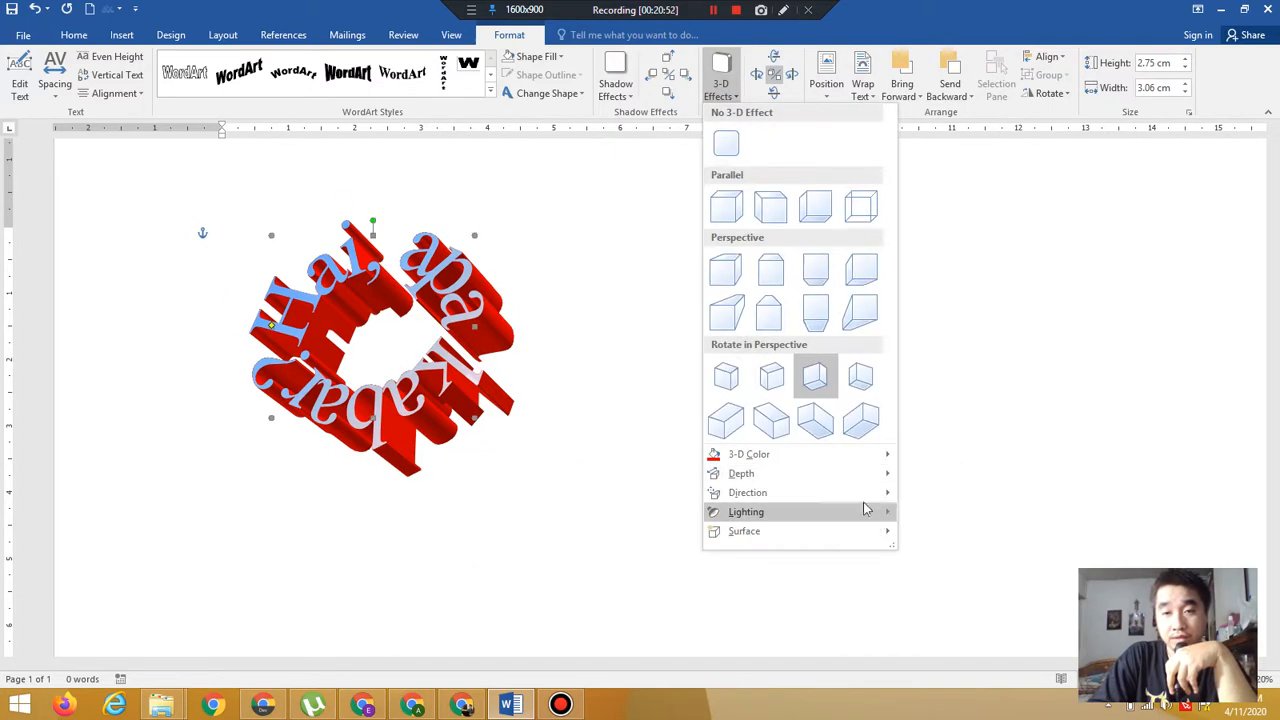
pyautogui.moveTo(852, 494)
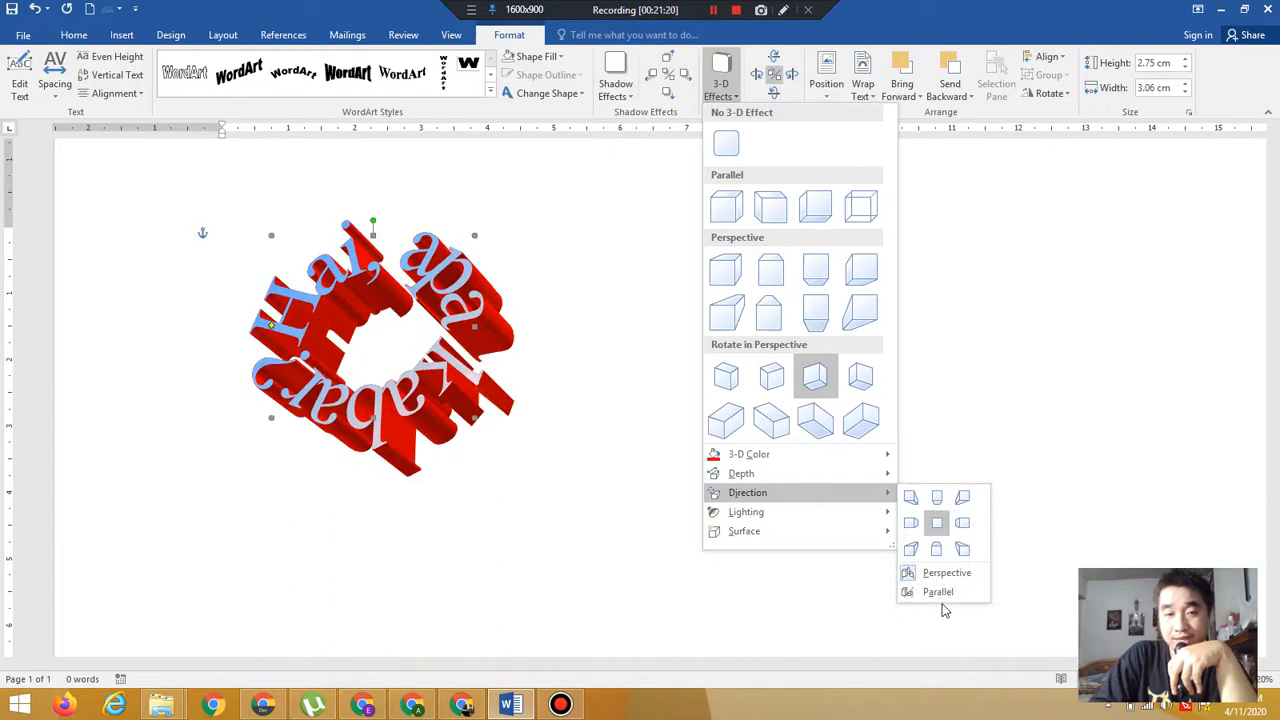
pyautogui.click(913, 553)
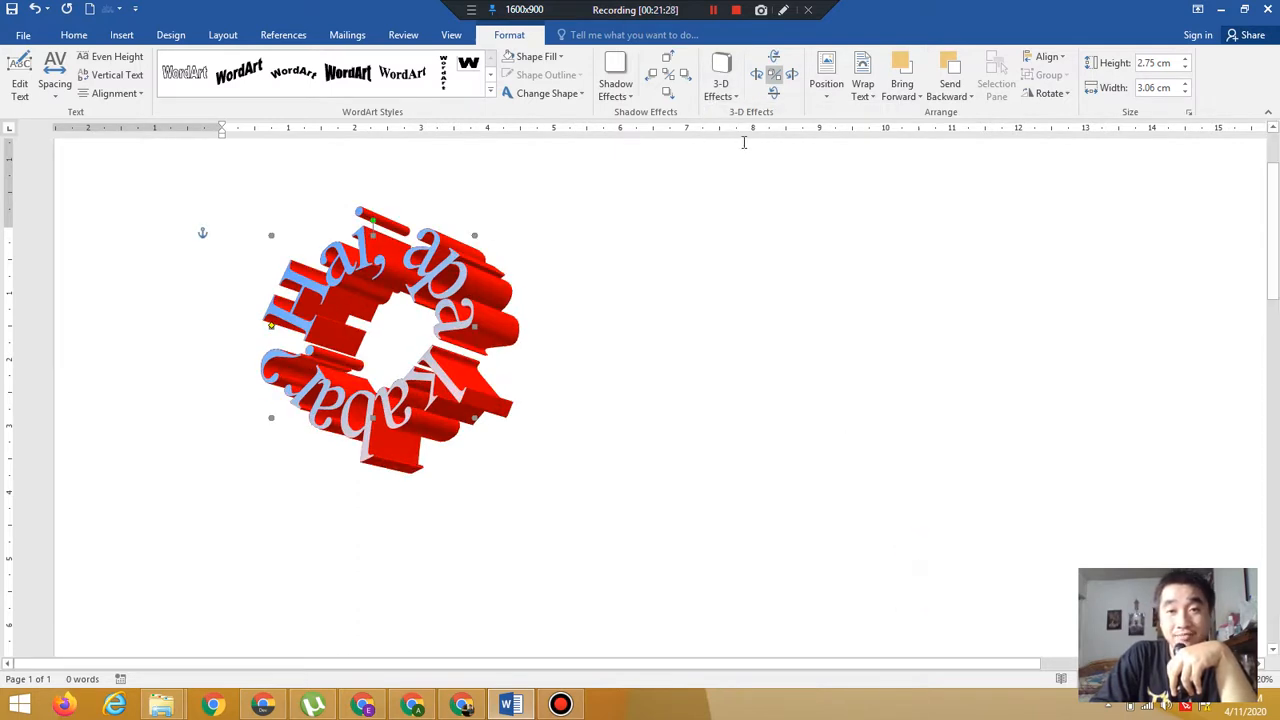
# Set the WordArt's 3-D lighting to 135 Degrees
pyautogui.click(721, 85)
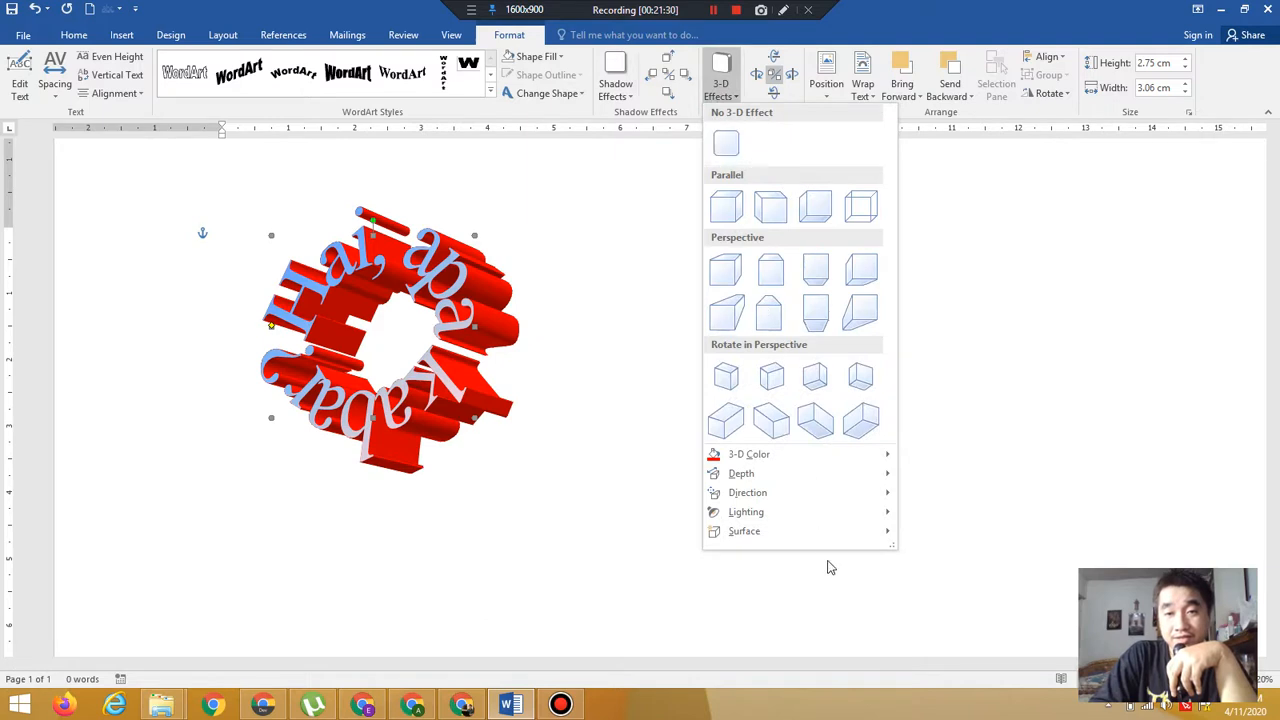
pyautogui.moveTo(800, 527)
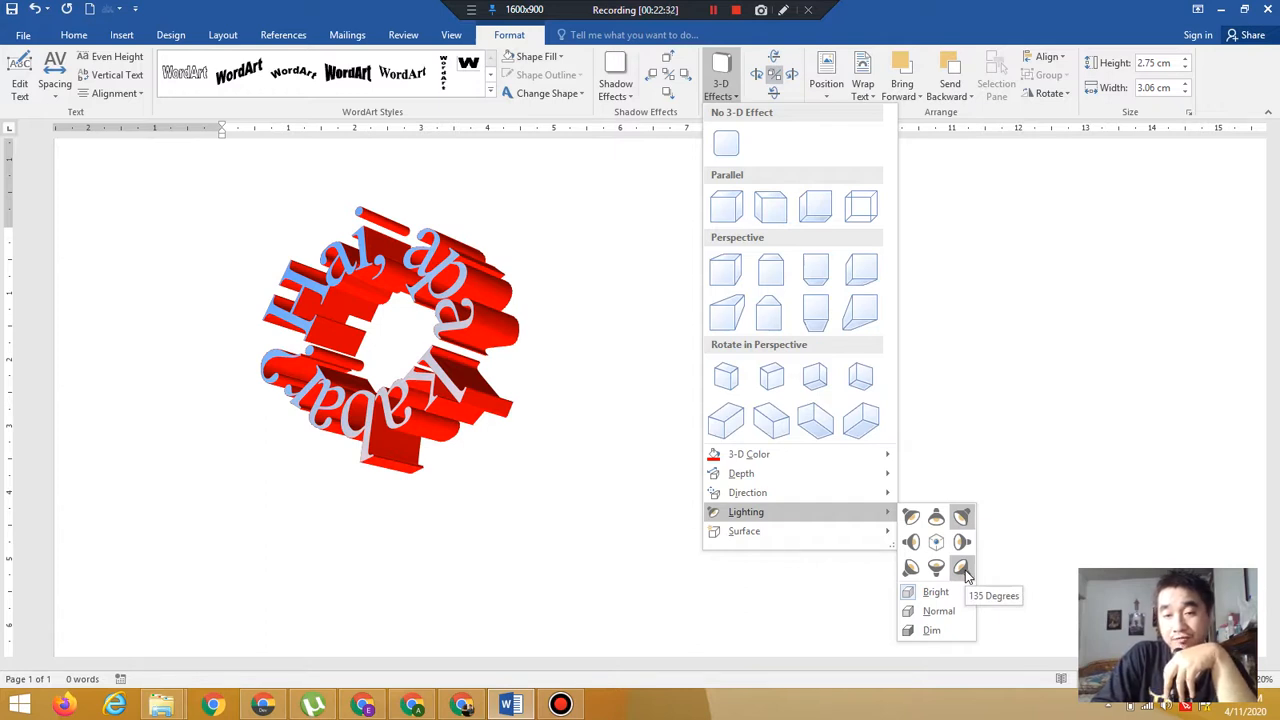
pyautogui.click(962, 569)
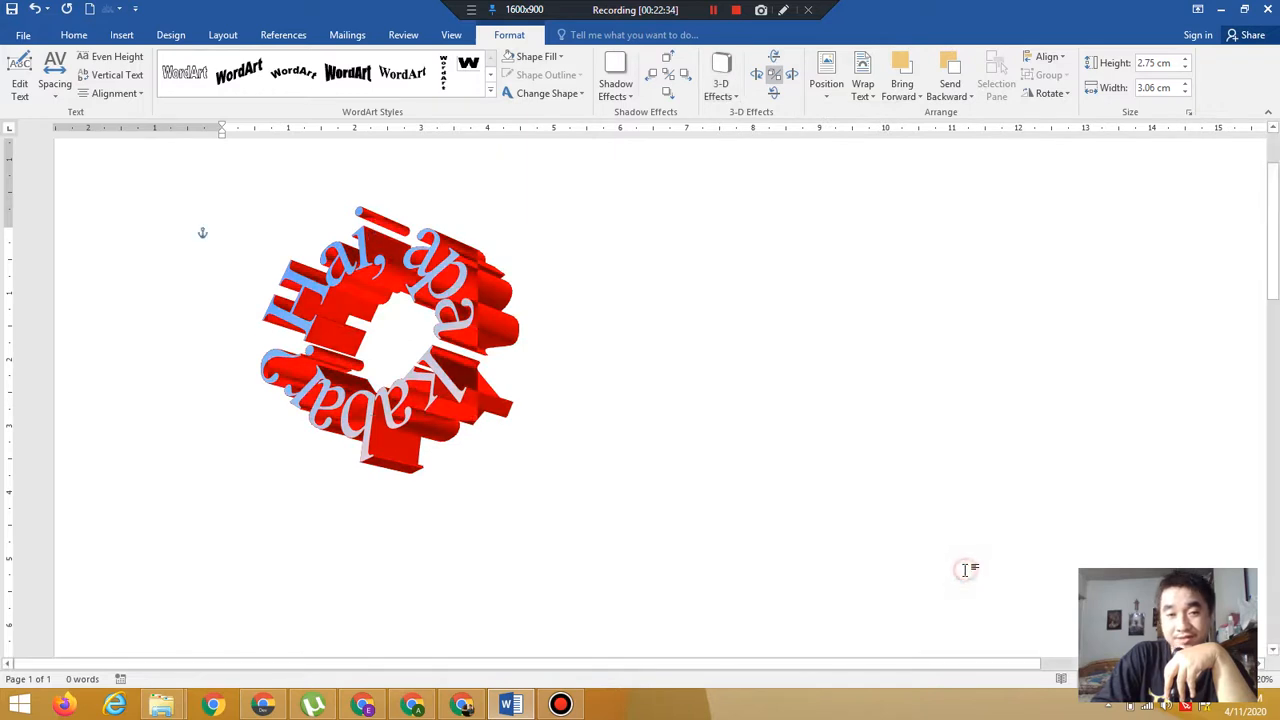
pyautogui.click(967, 570)
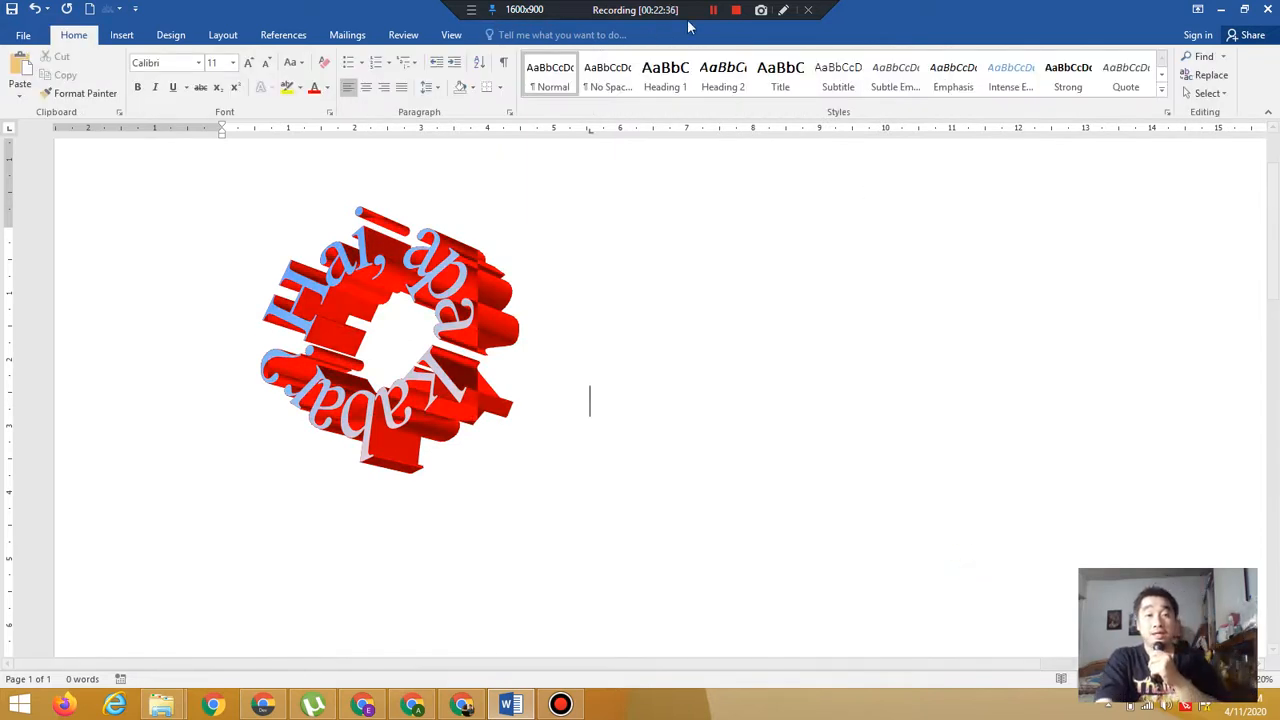
# Reselect the WordArt and try Matte and Plastic 3-D surfaces on it
pyautogui.click(404, 258)
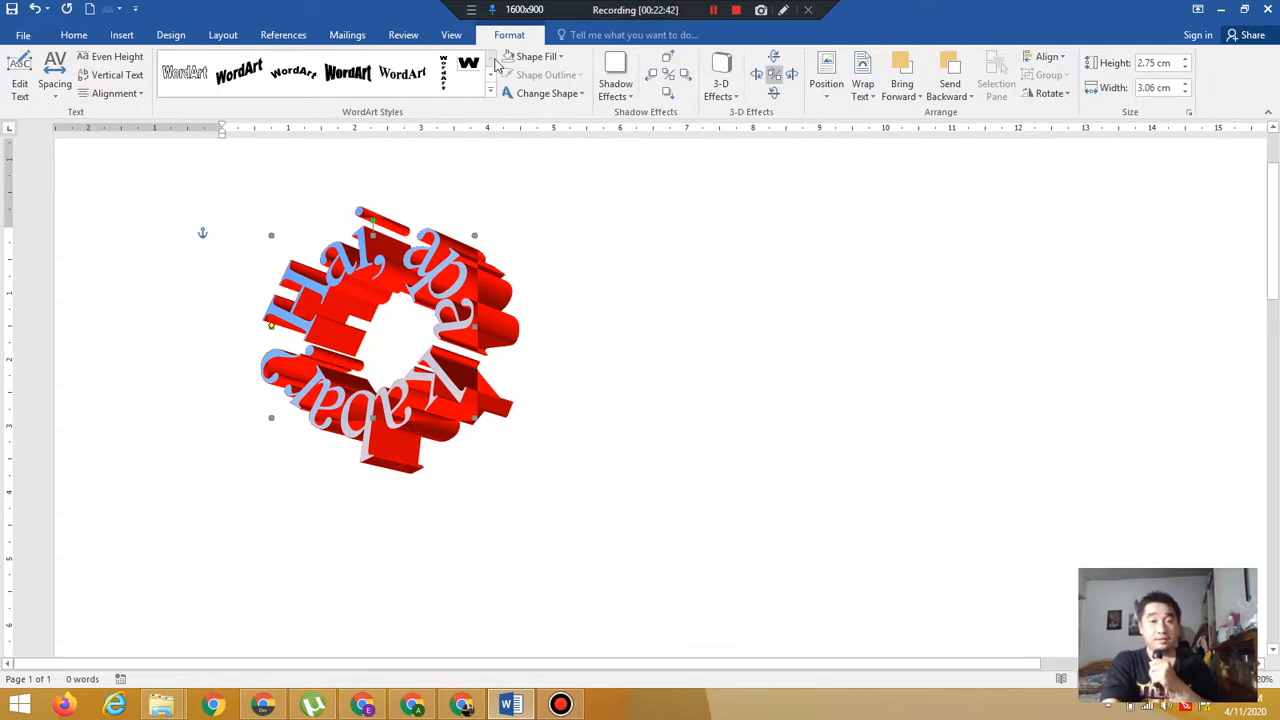
pyautogui.click(724, 96)
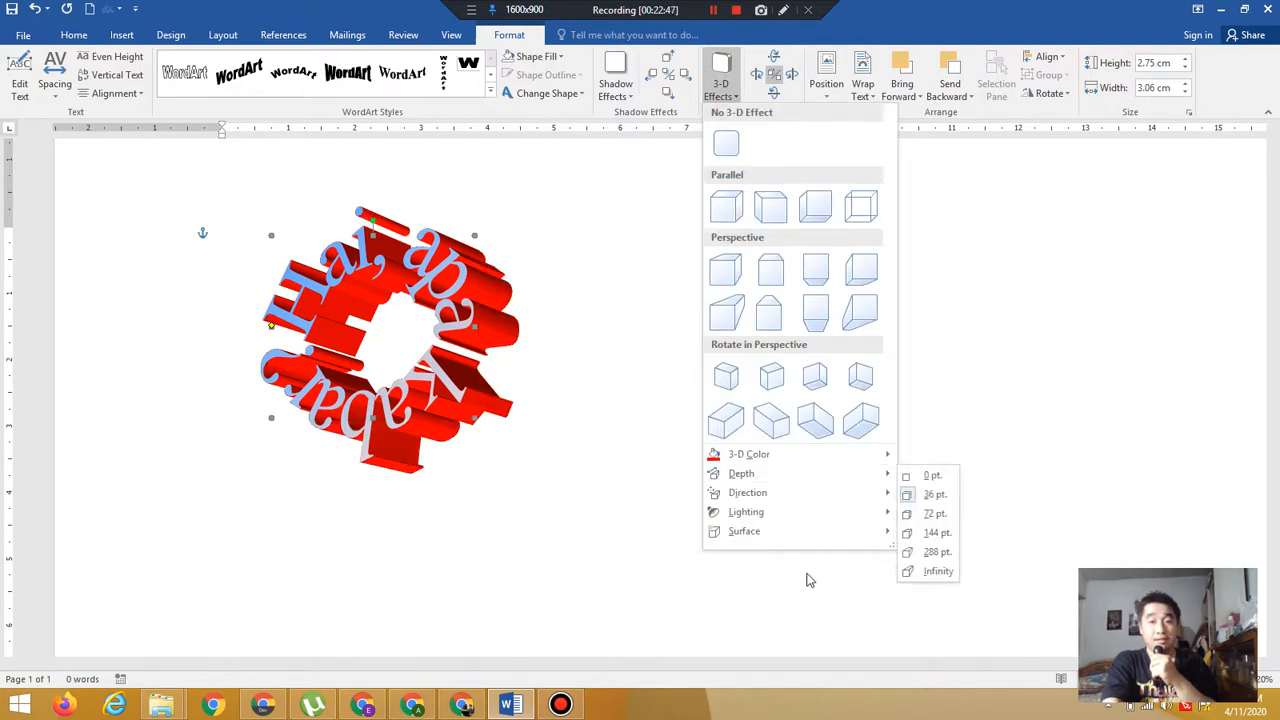
pyautogui.moveTo(806, 540)
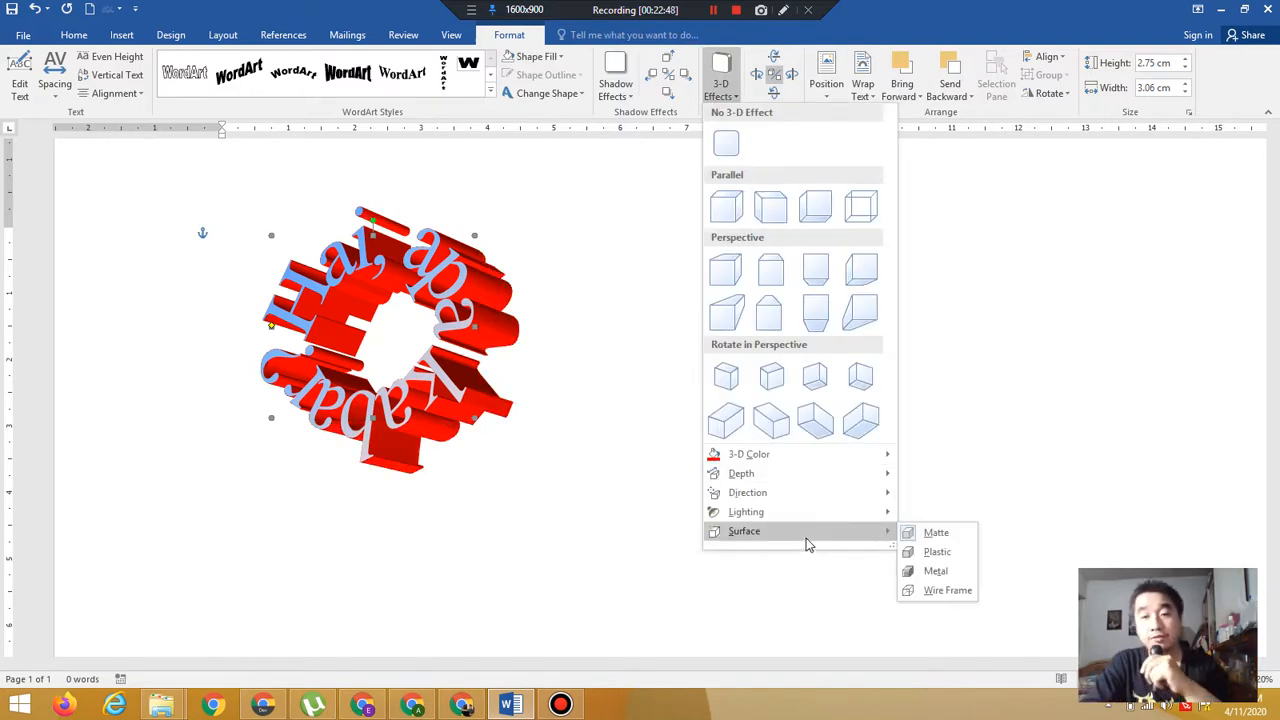
pyautogui.click(936, 534)
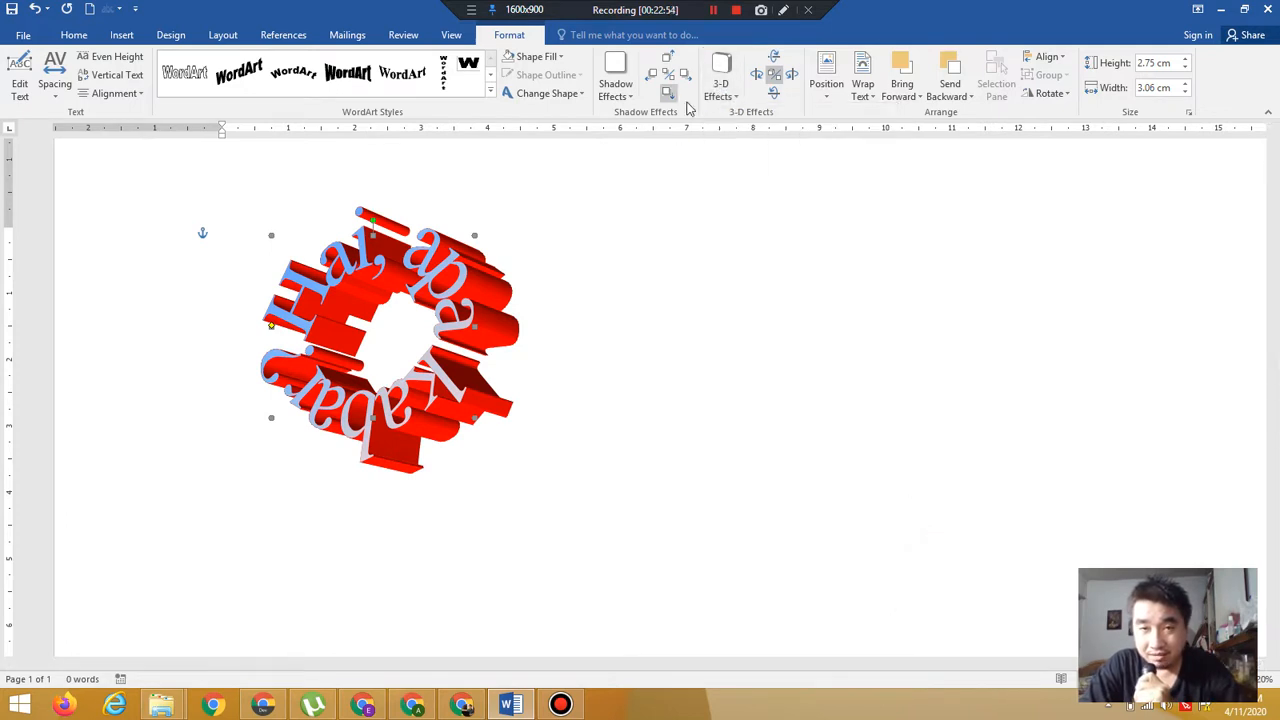
pyautogui.click(724, 98)
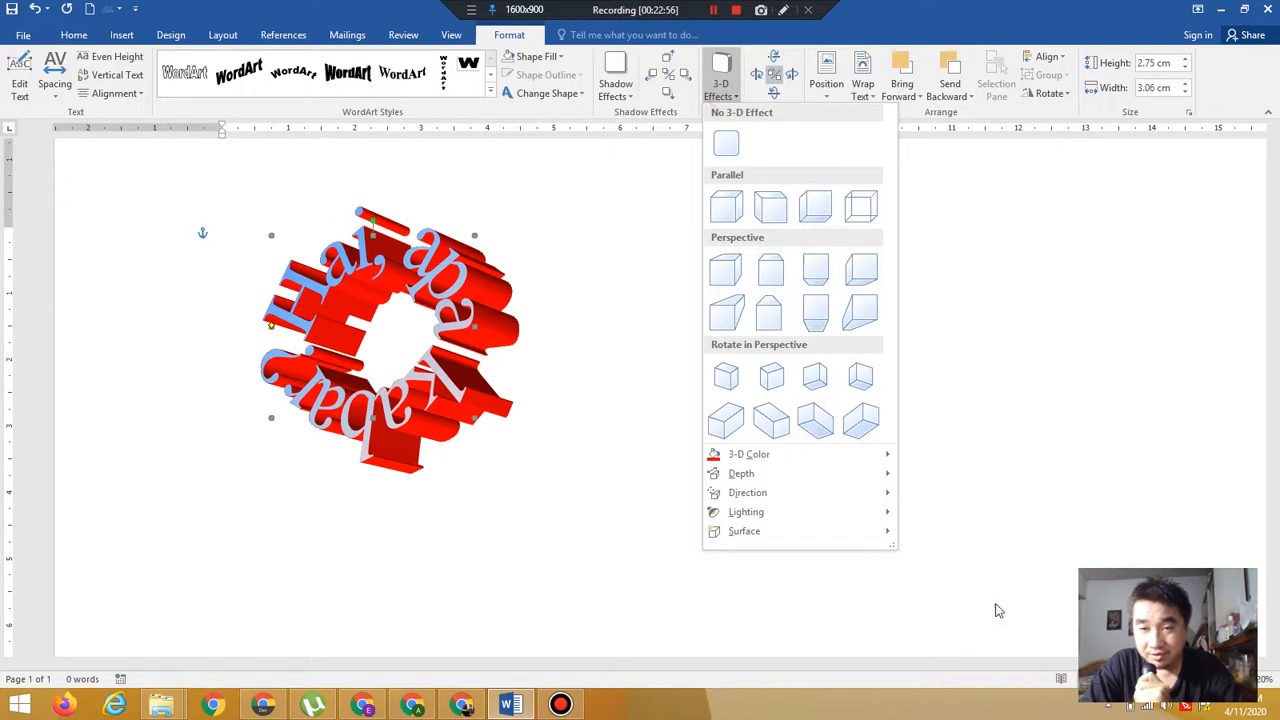
pyautogui.moveTo(868, 539)
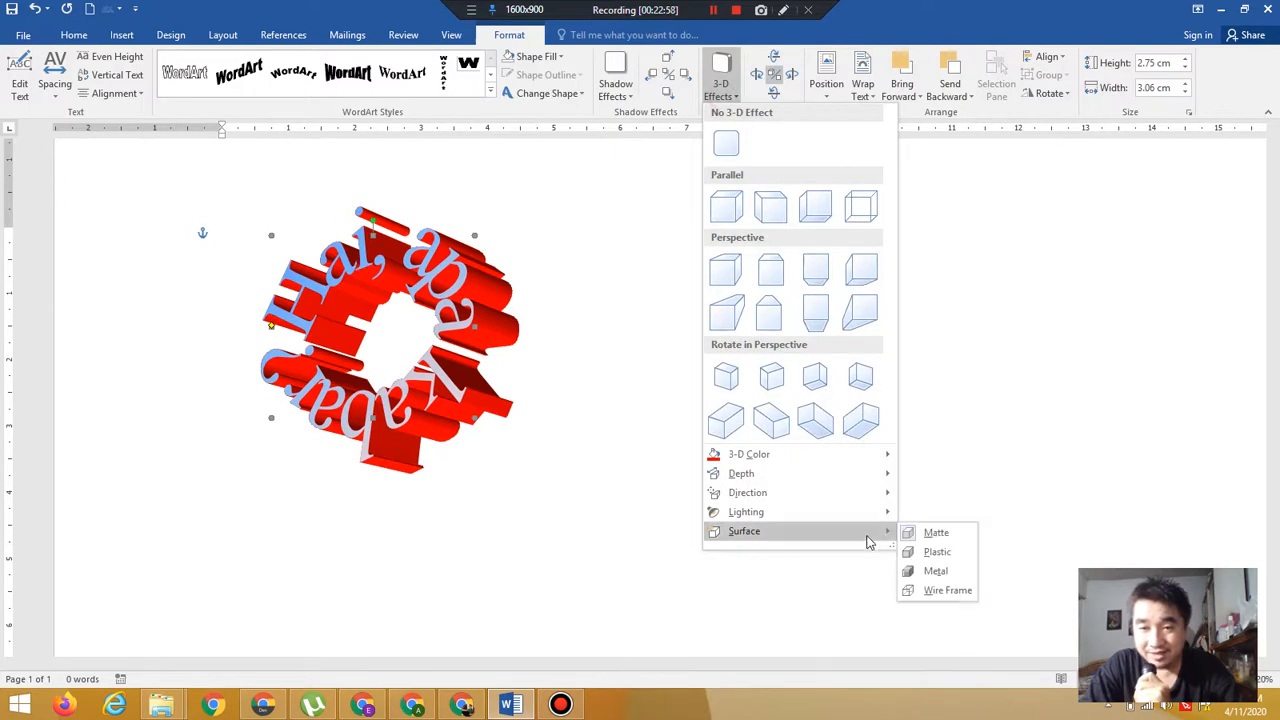
pyautogui.click(932, 552)
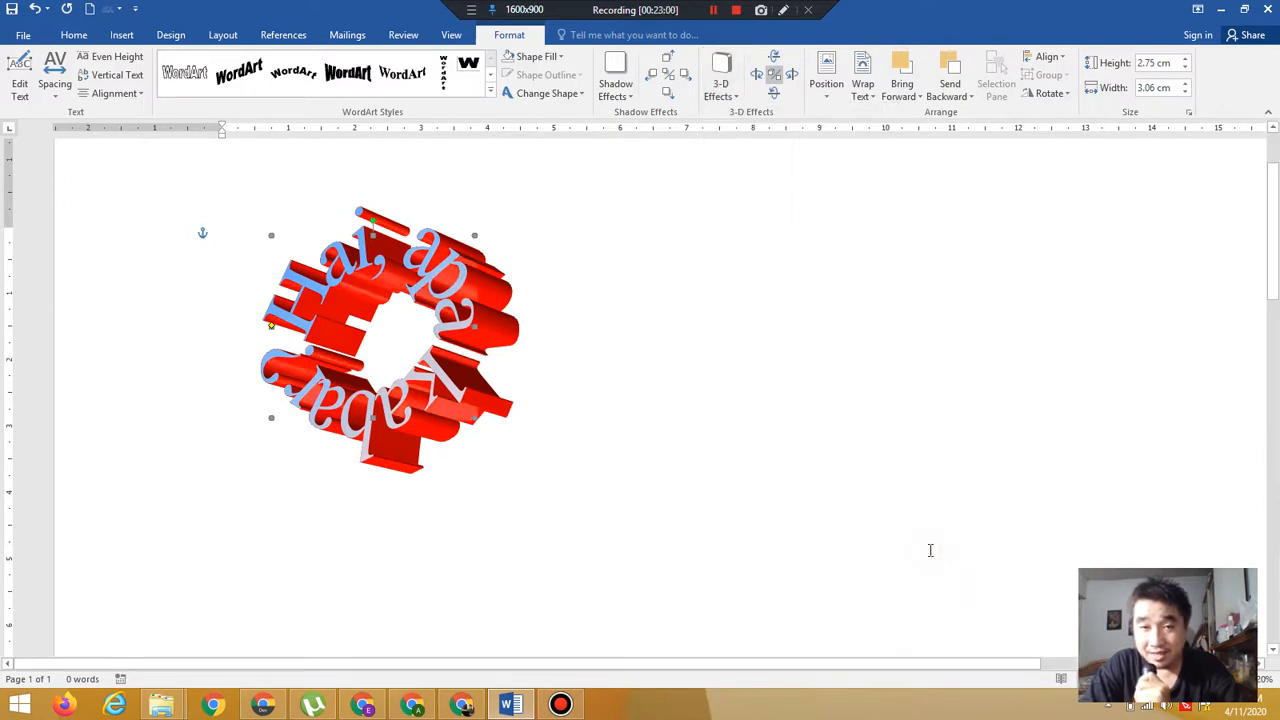
# Try Metal and Wire Frame 3-D surfaces on the WordArt
pyautogui.click(720, 90)
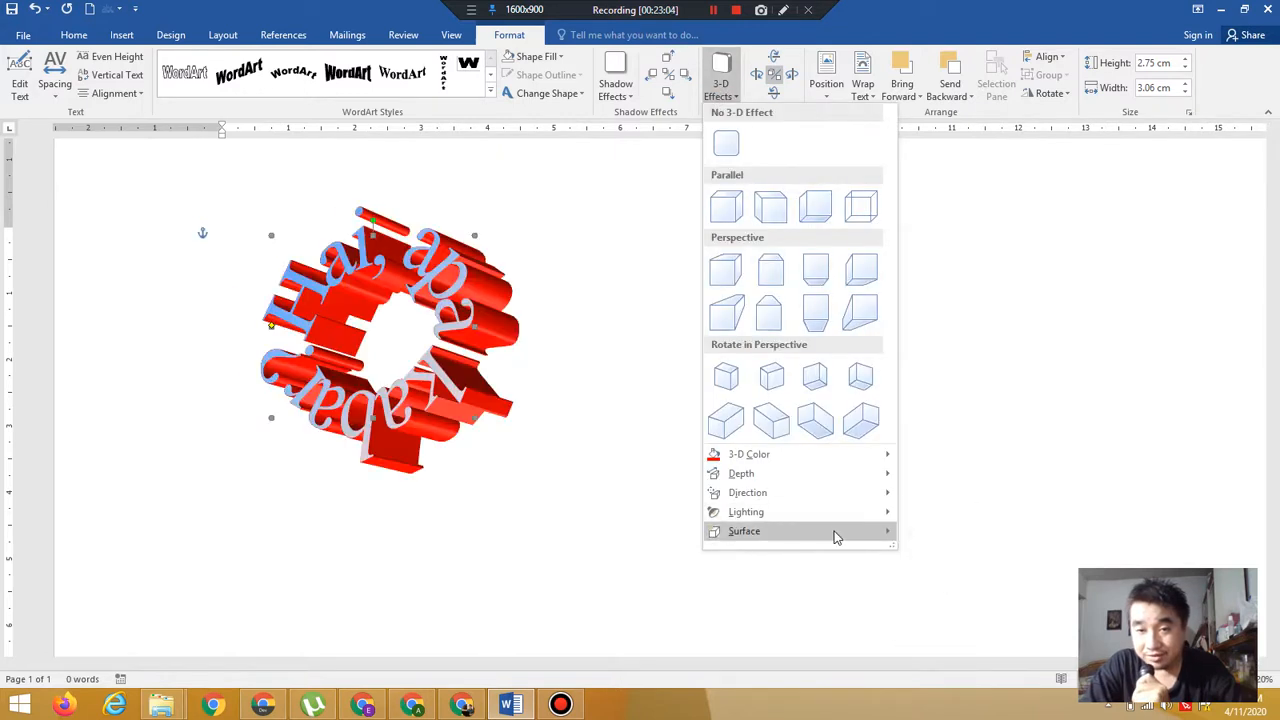
pyautogui.moveTo(834, 534)
pyautogui.click(930, 573)
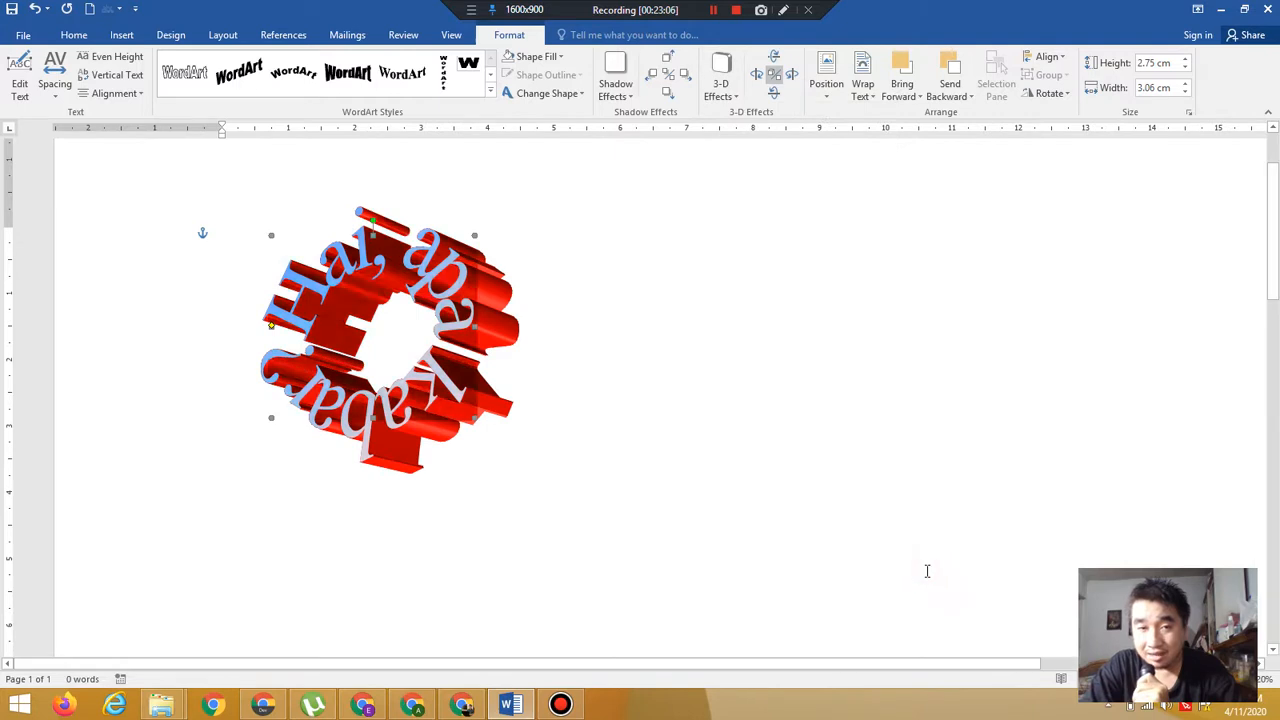
pyautogui.click(721, 90)
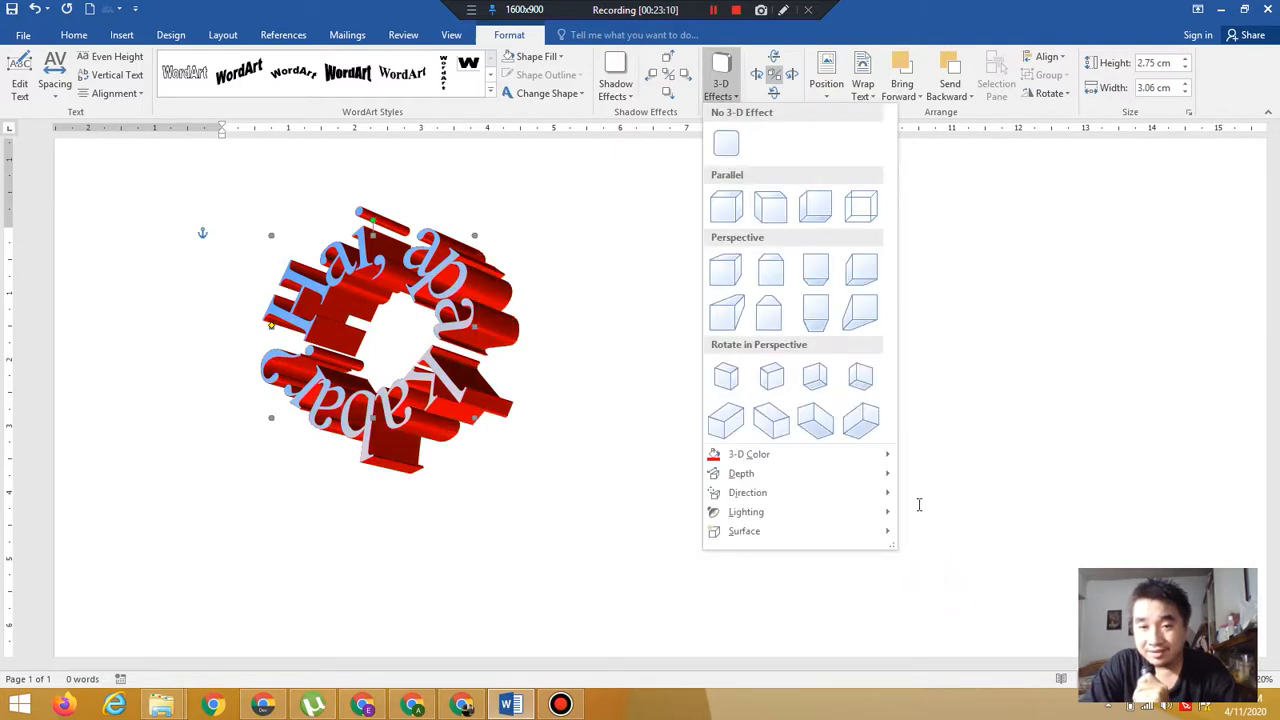
pyautogui.moveTo(846, 534)
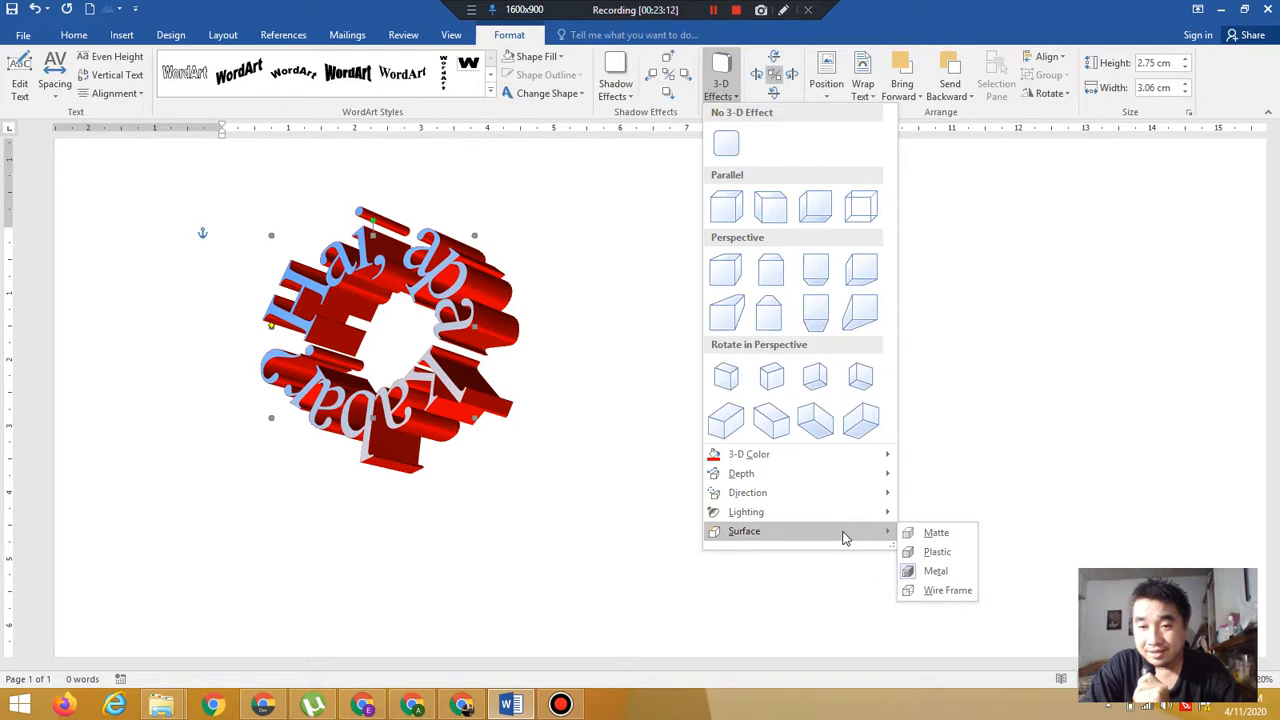
pyautogui.click(950, 591)
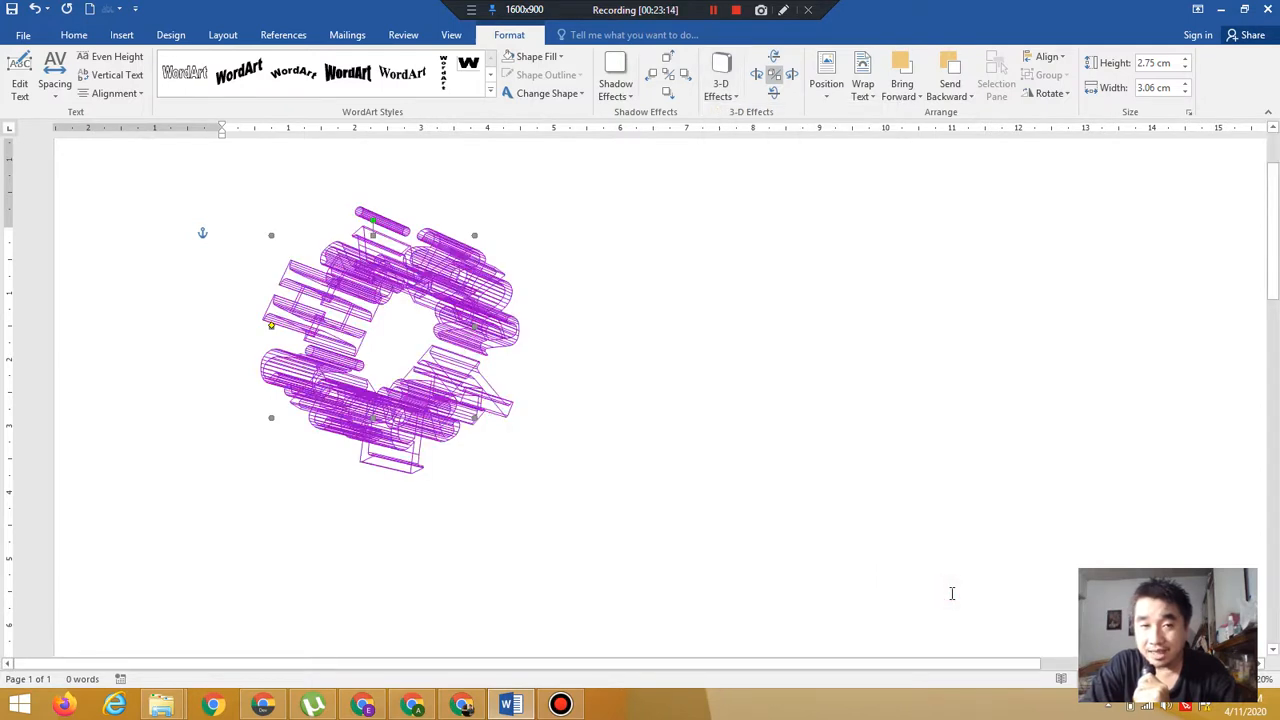
# Set the WordArt's 3-D surface back to Plastic
pyautogui.click(723, 93)
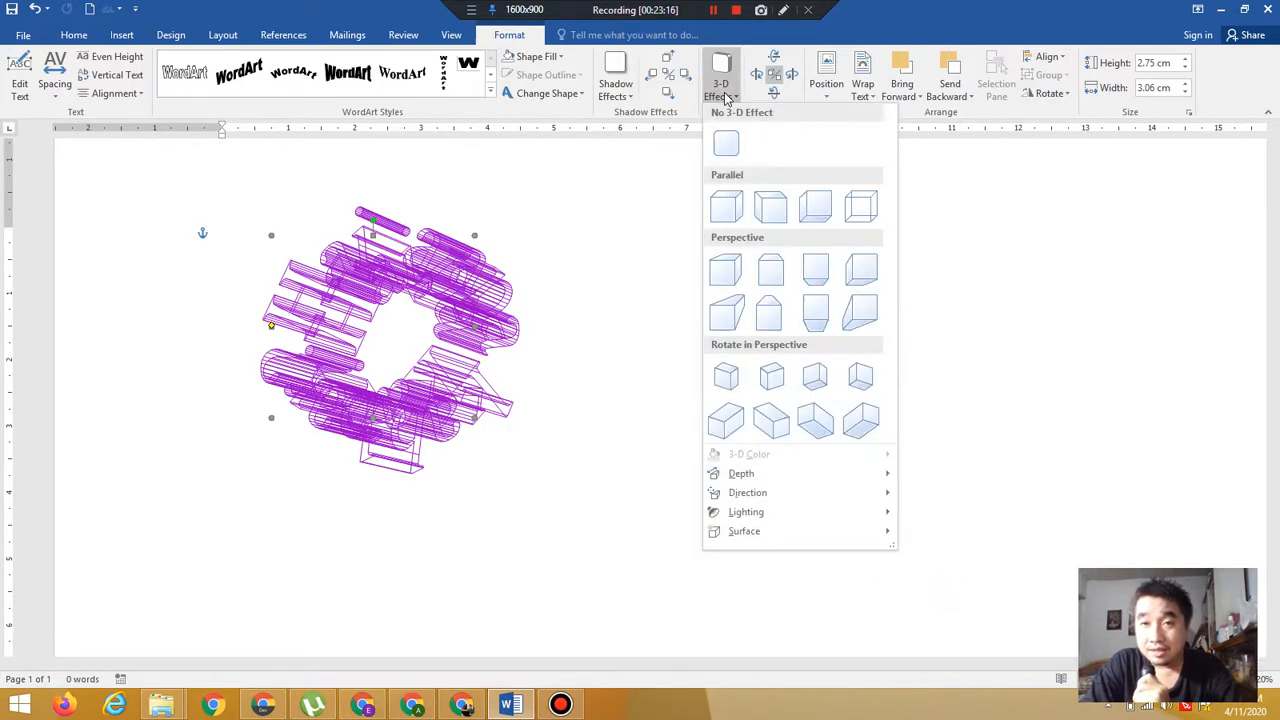
pyautogui.moveTo(840, 545)
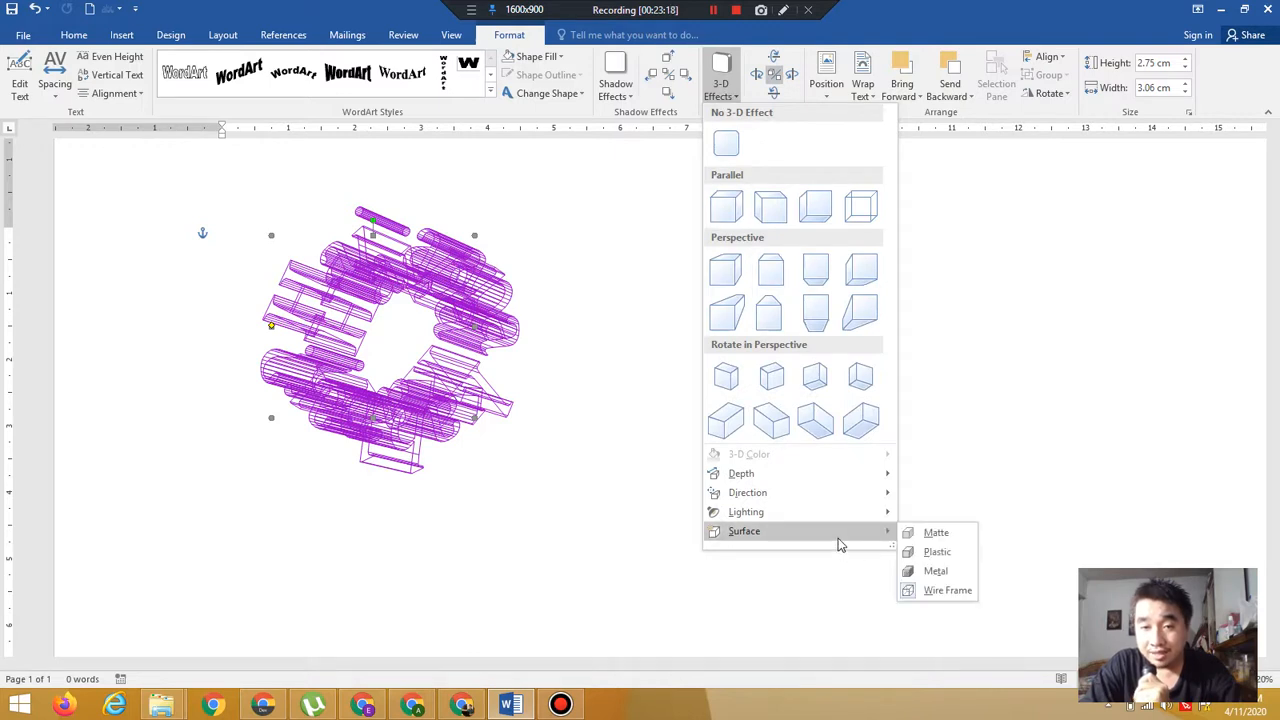
pyautogui.click(936, 556)
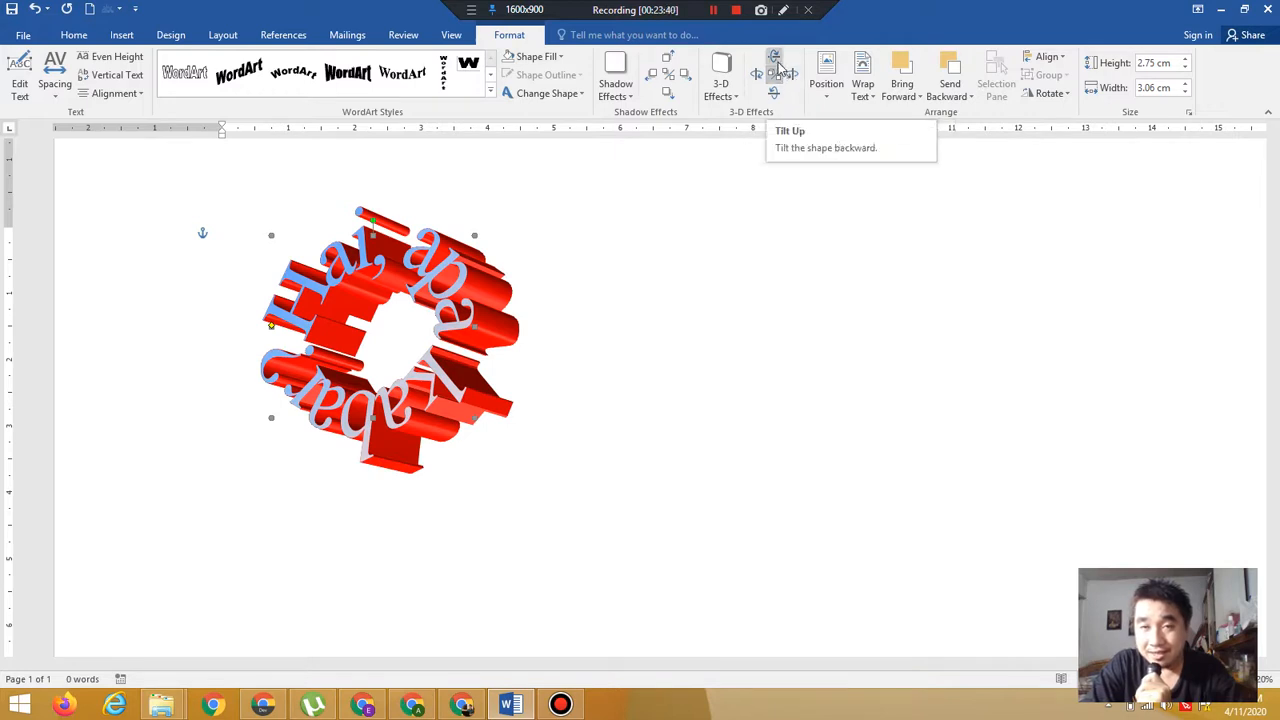
# Tilt the 3-D WordArt upward several steps
pyautogui.click(777, 64)
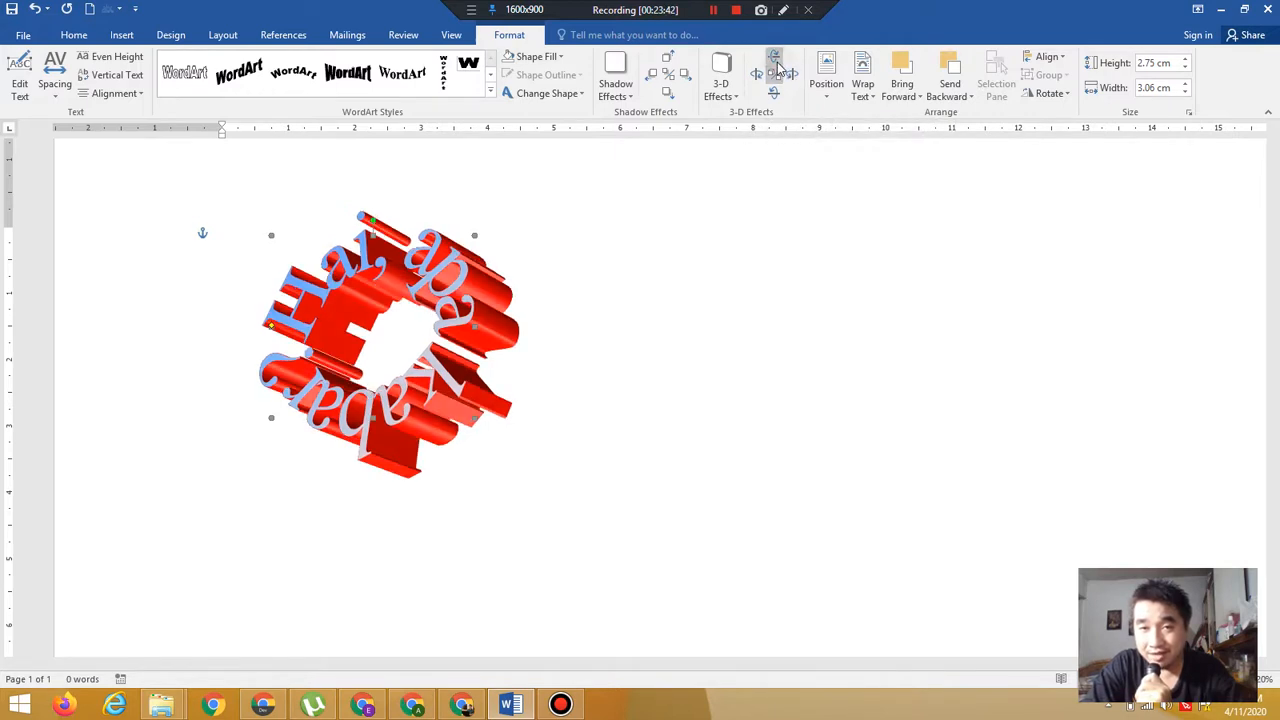
pyautogui.click(777, 64)
pyautogui.click(777, 64)
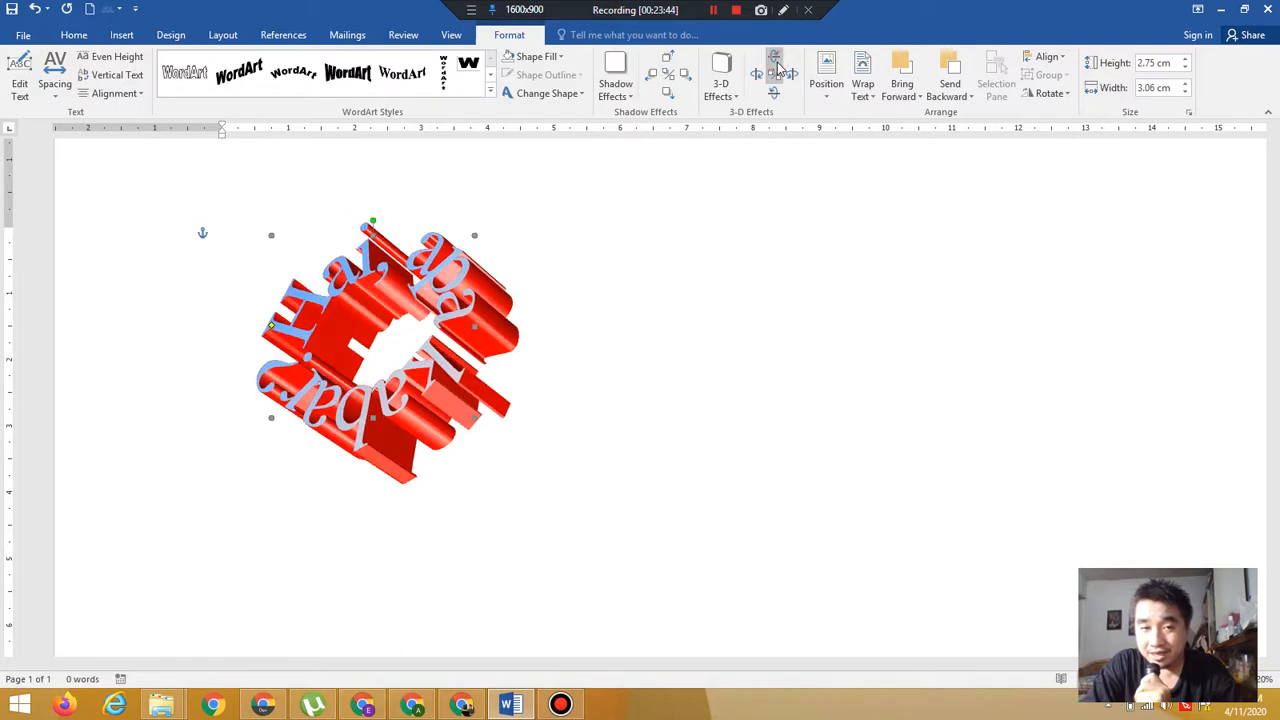
pyautogui.click(777, 64)
pyautogui.click(778, 65)
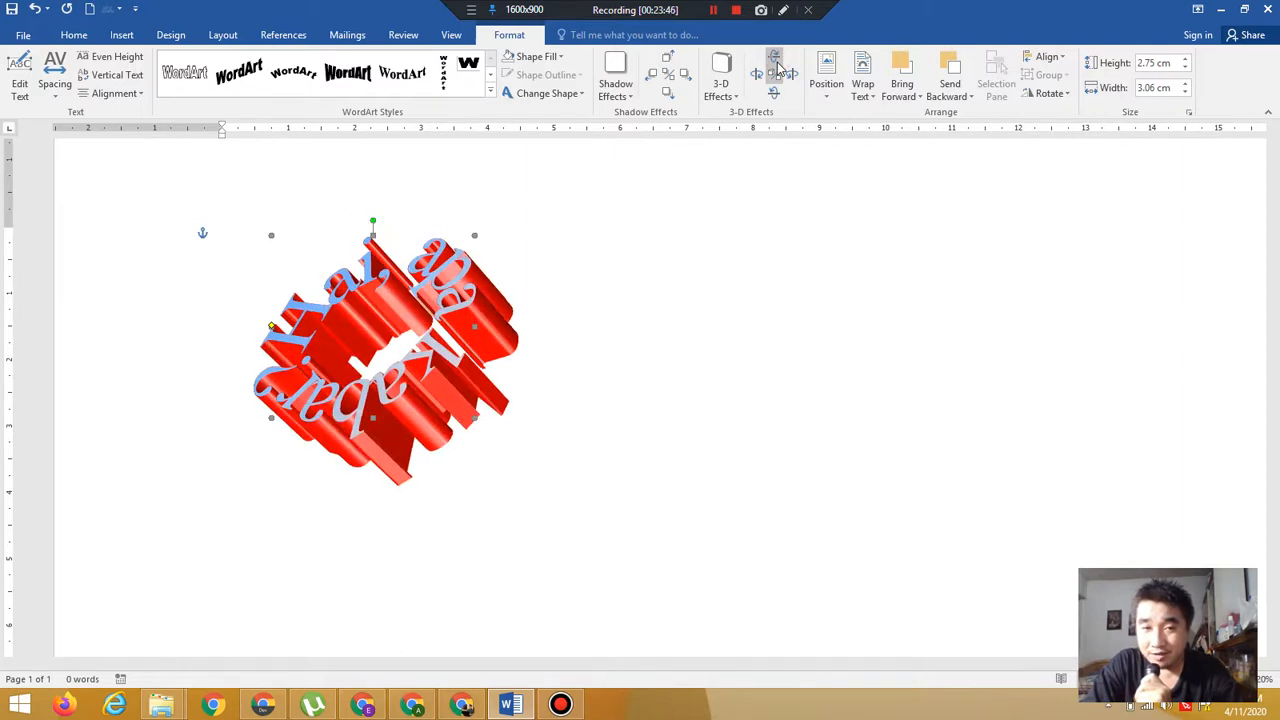
pyautogui.click(778, 65)
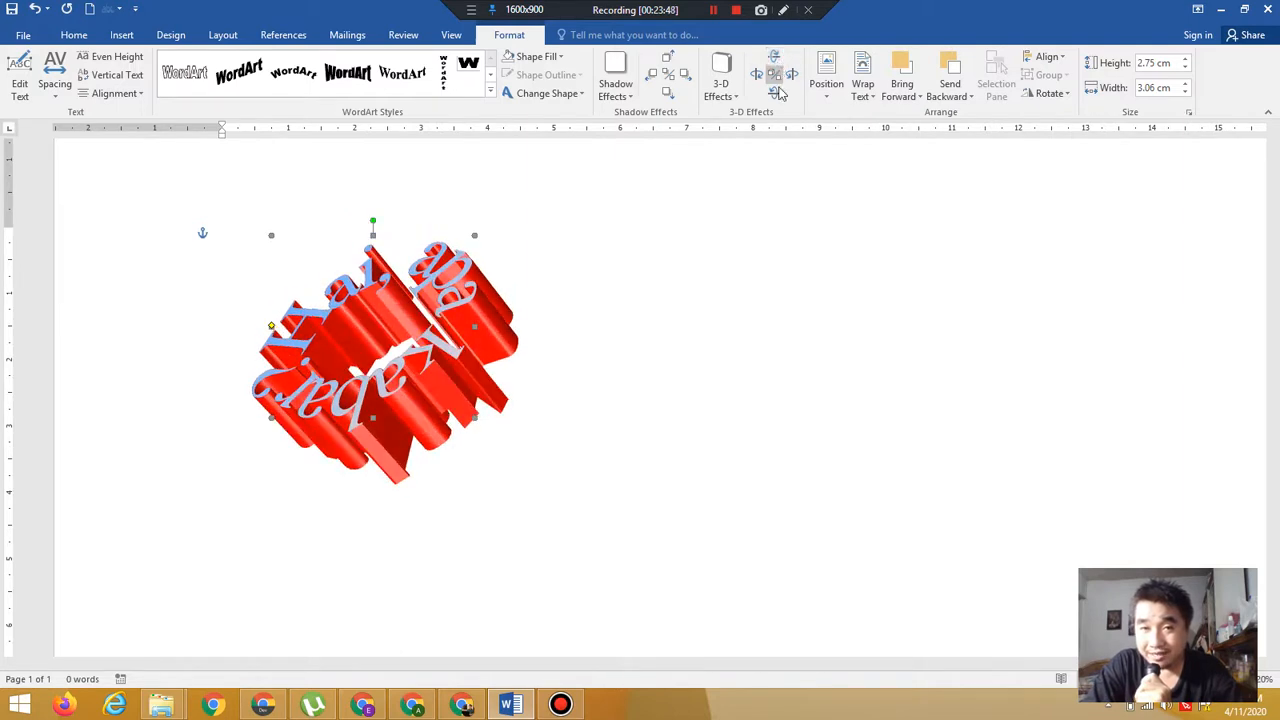
# Tilt the 3-D WordArt downward by the same number of steps
pyautogui.click(775, 93)
pyautogui.click(777, 97)
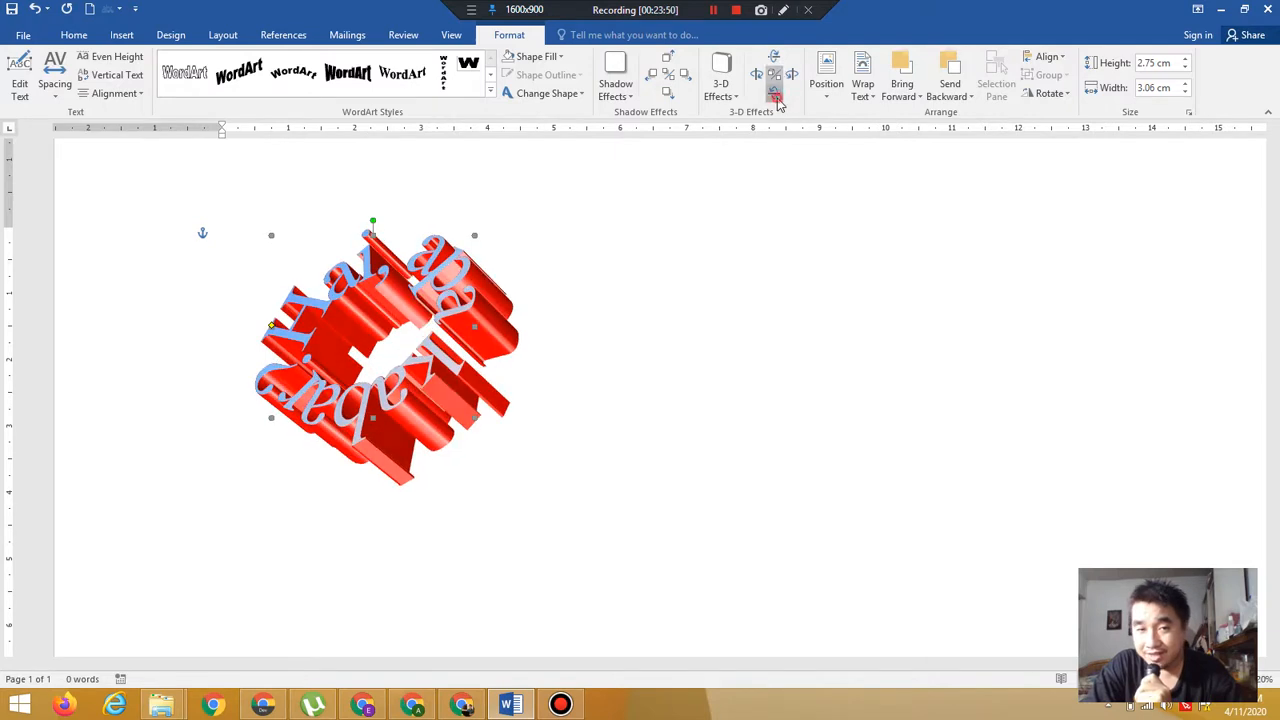
pyautogui.click(777, 97)
pyautogui.click(777, 97)
pyautogui.click(777, 97)
pyautogui.click(777, 97)
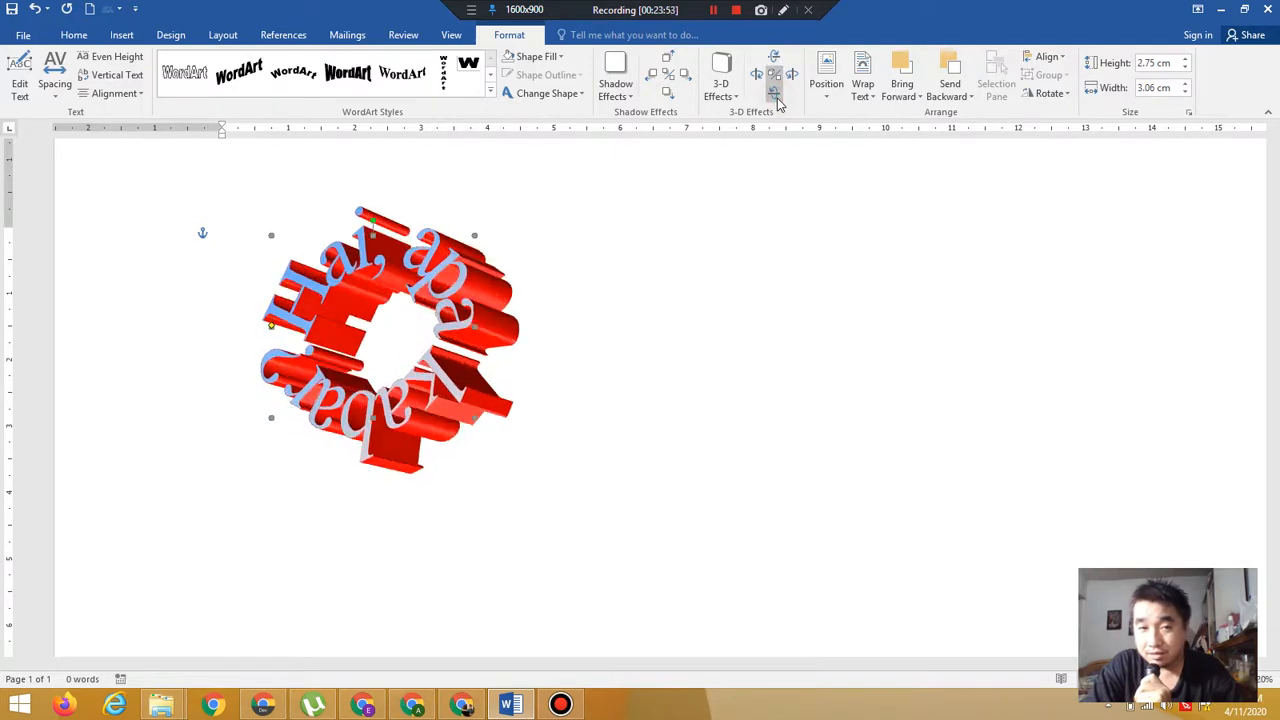
# Tilt the 3-D WordArt to the left several steps
pyautogui.click(756, 75)
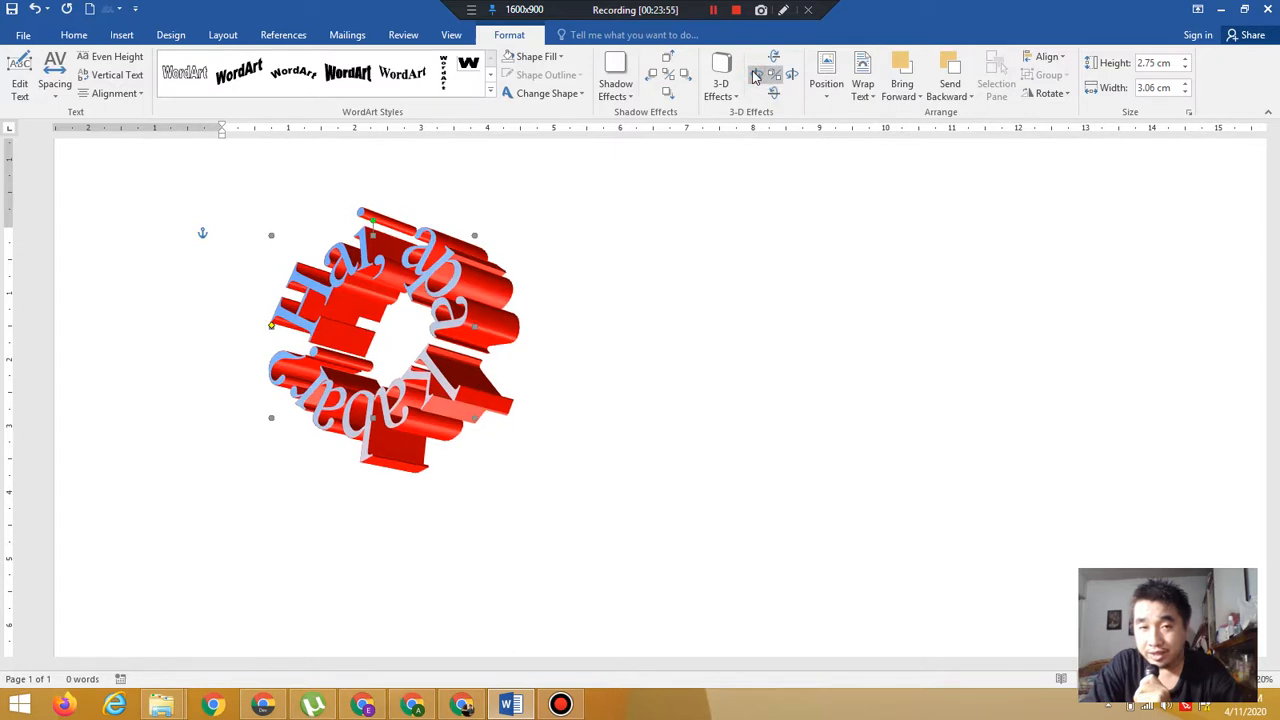
pyautogui.click(756, 75)
pyautogui.click(756, 75)
pyautogui.click(756, 75)
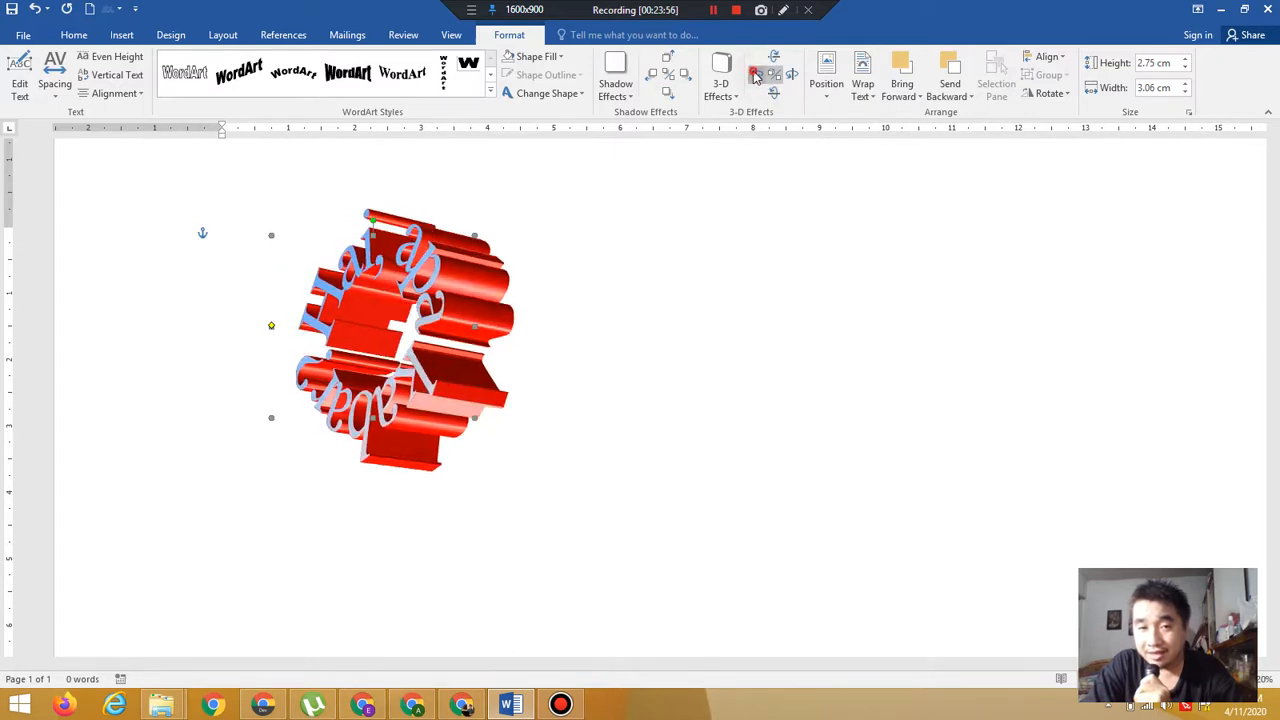
pyautogui.click(756, 75)
# Tilt the 3-D WordArt to the right several steps
pyautogui.click(790, 76)
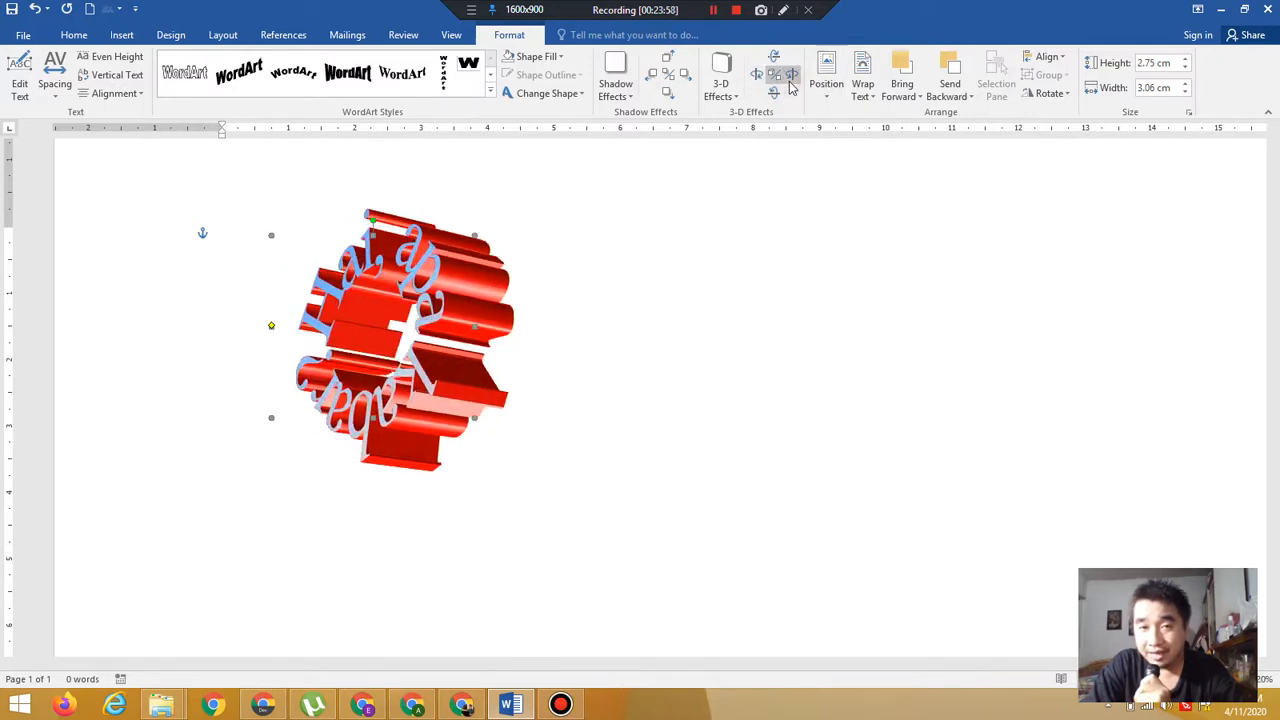
pyautogui.click(790, 78)
pyautogui.click(790, 78)
pyautogui.click(790, 78)
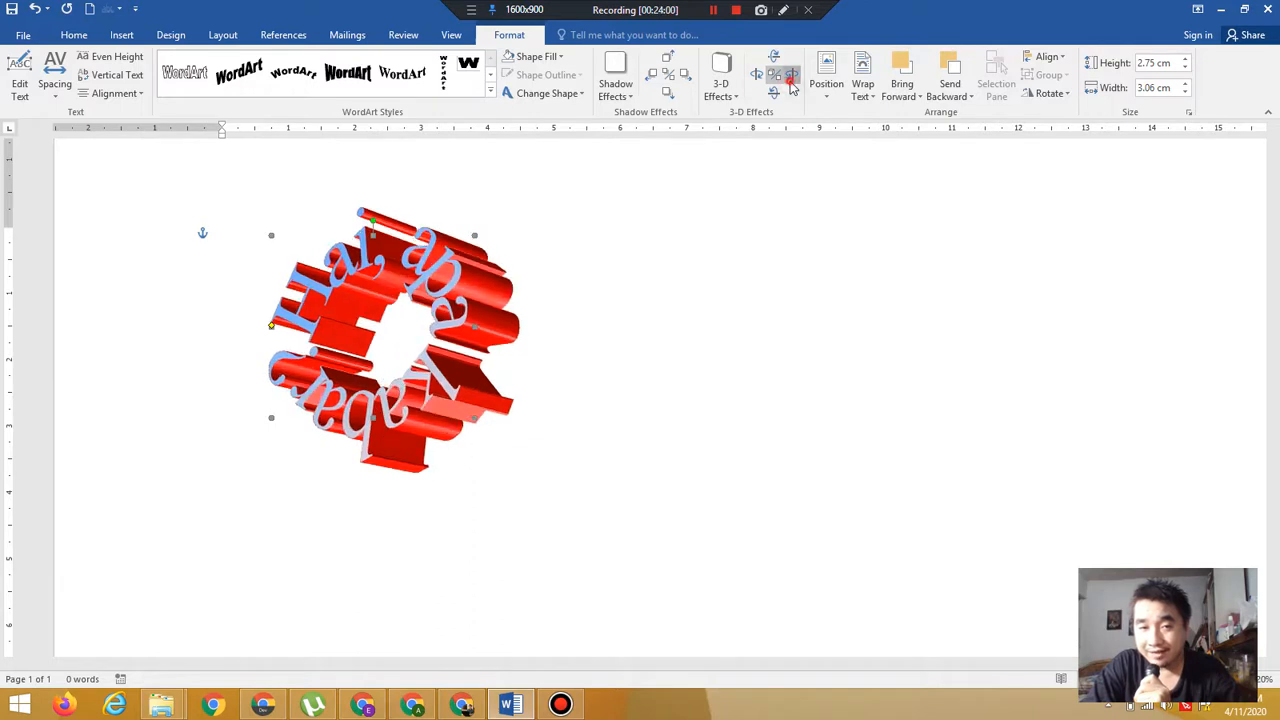
pyautogui.click(790, 78)
pyautogui.click(790, 82)
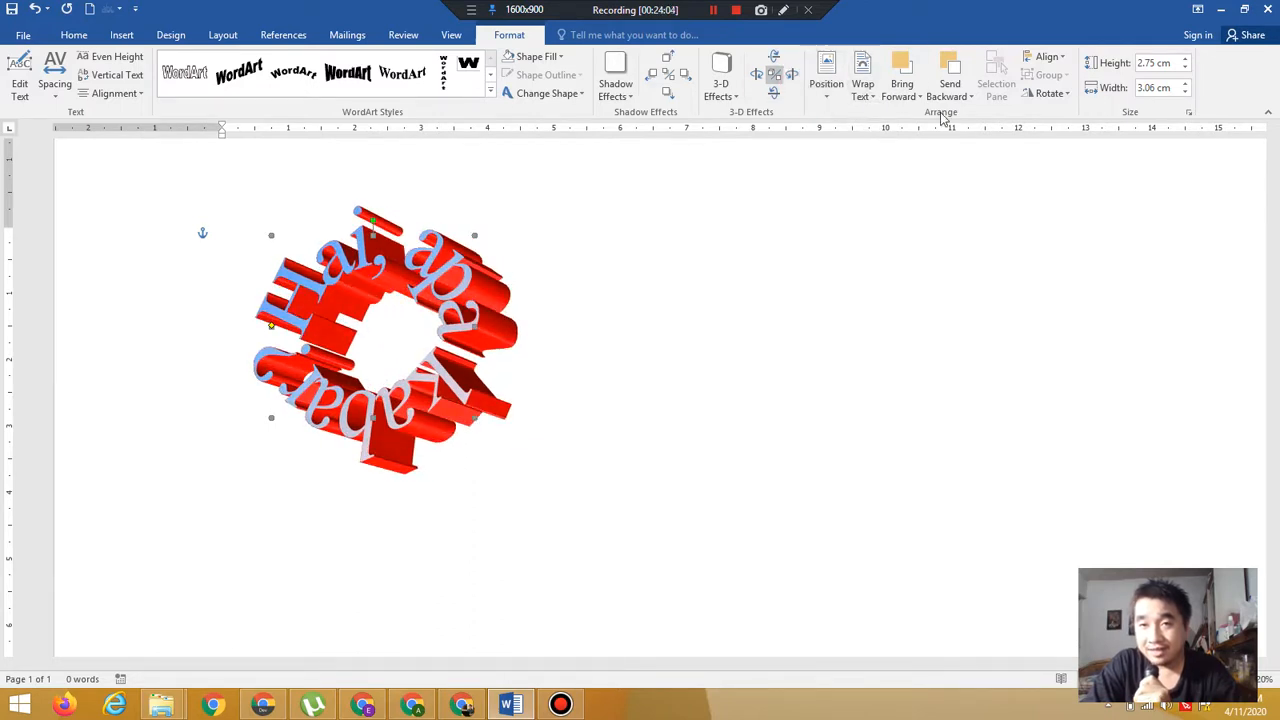
# Rotate the WordArt left 90°
pyautogui.click(1045, 94)
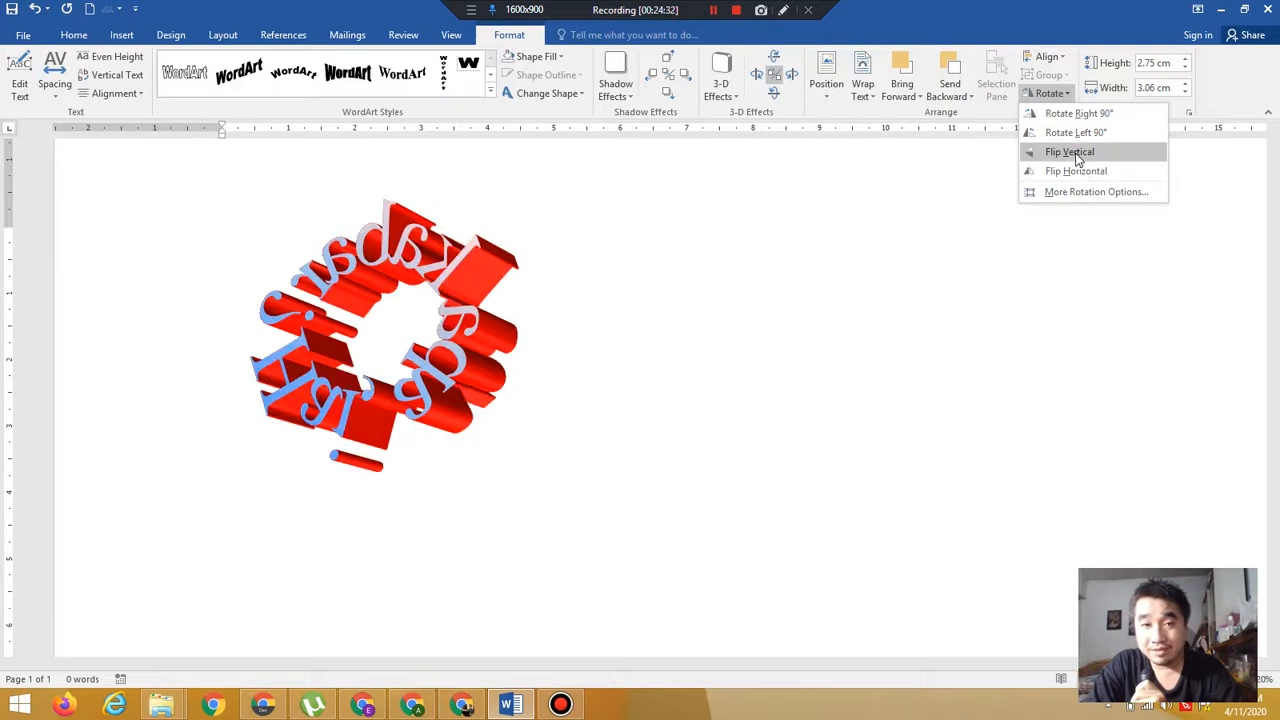
pyautogui.click(1073, 138)
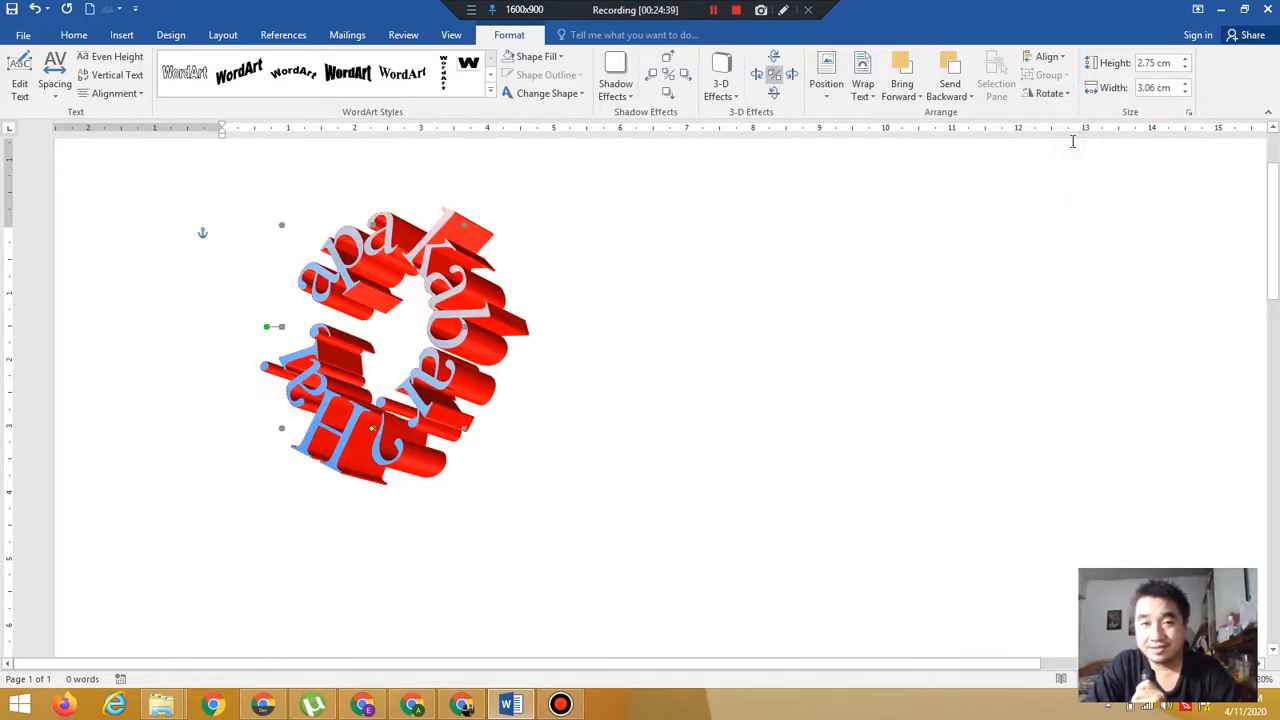